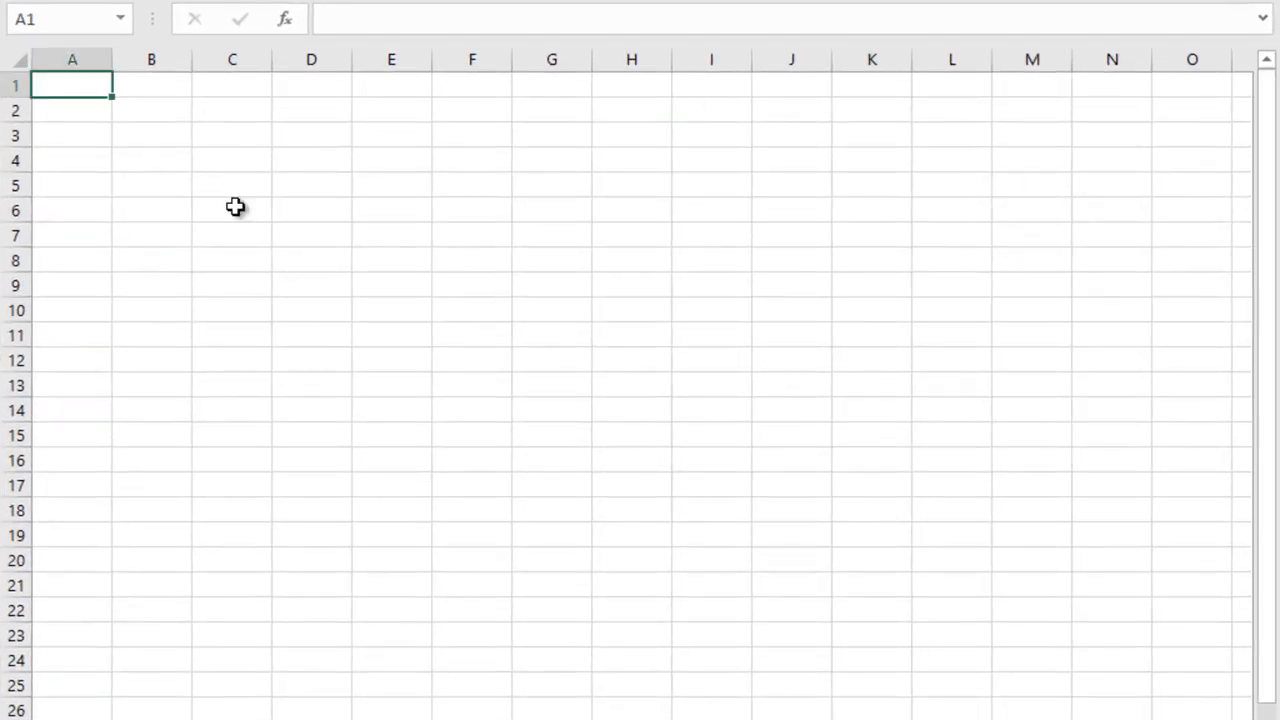
click(150, 1)
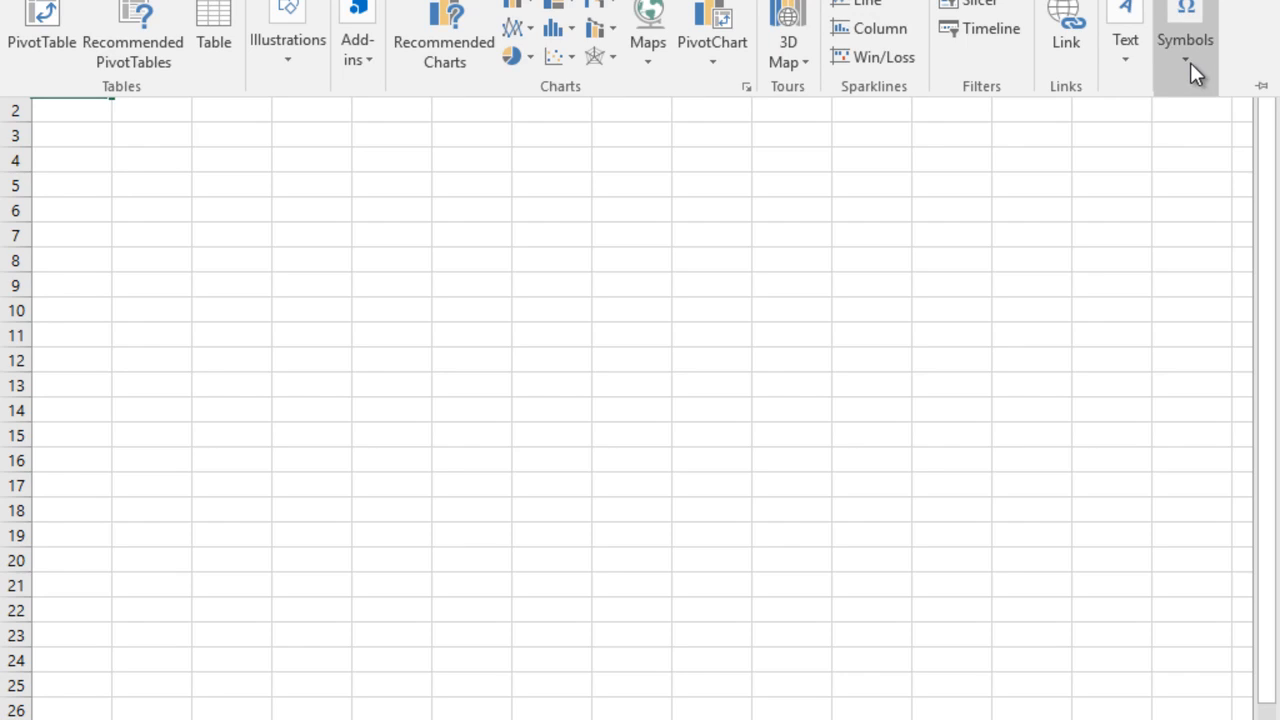
click(279, 186)
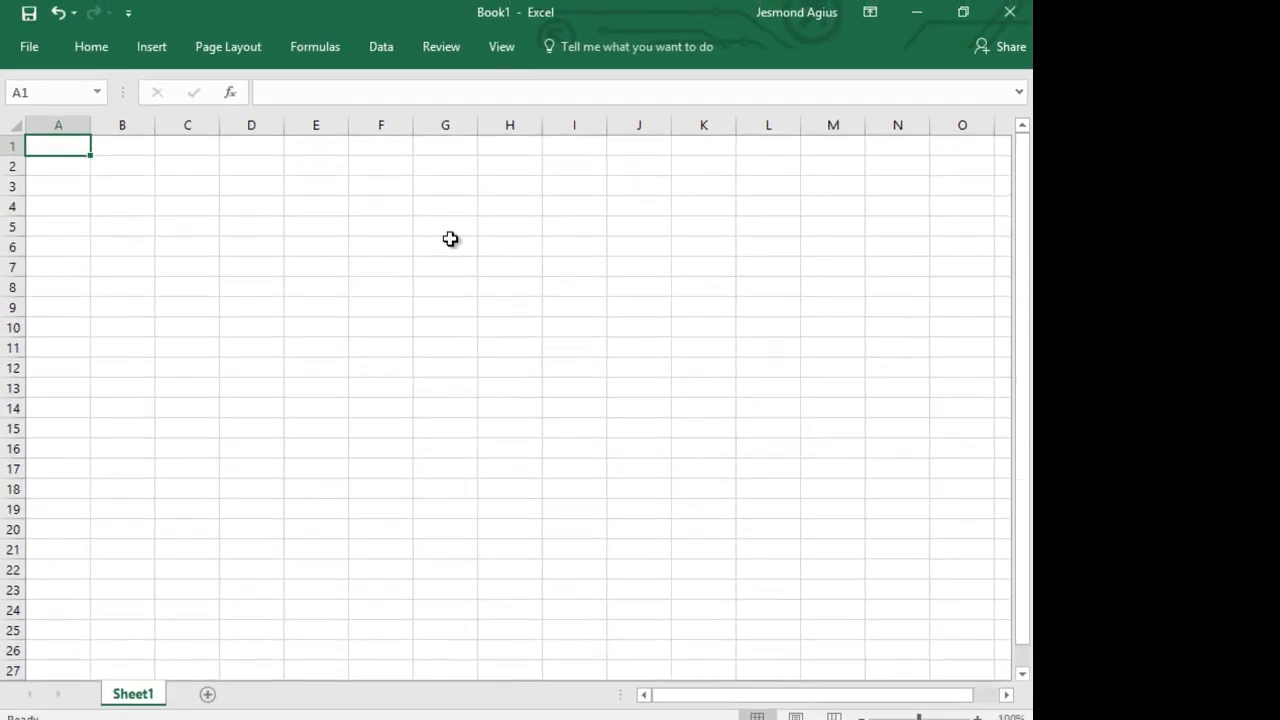
Step: Enter the column headings x in cell A1 and y in cell B1
text(x)
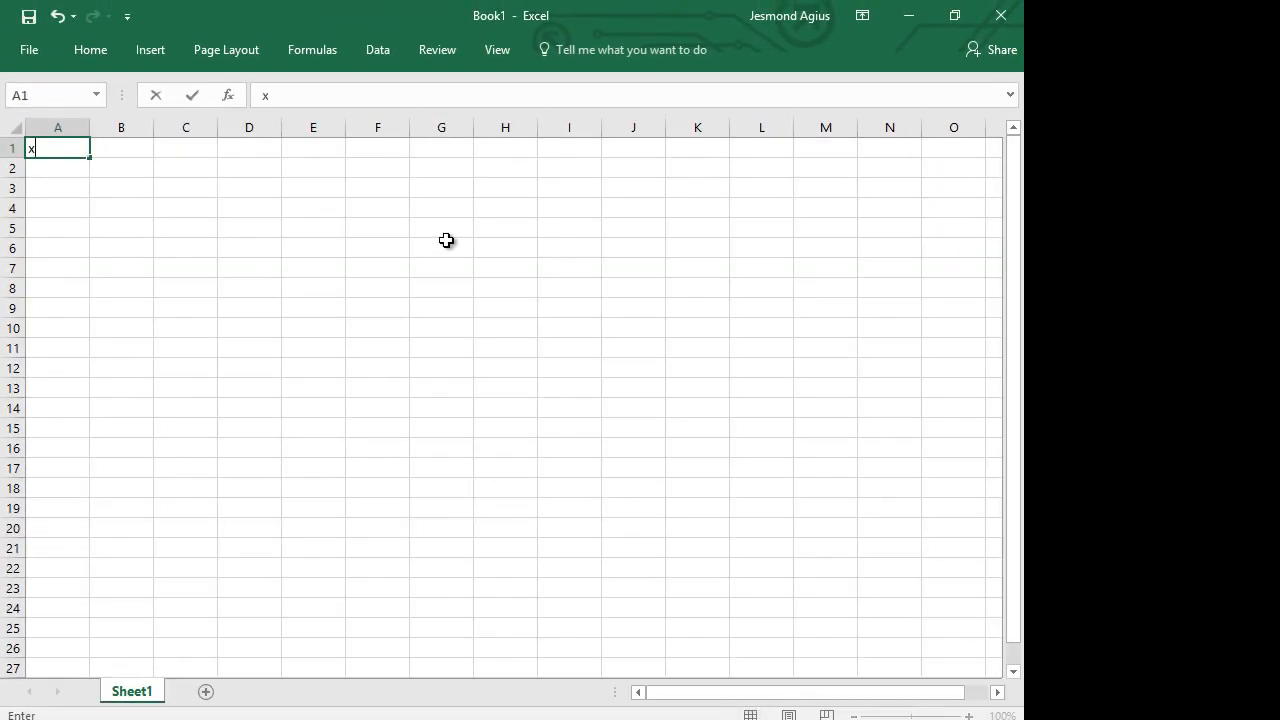
key(Return)
key(Up)
key(Right)
text(y)
key(Return)
key(Left)
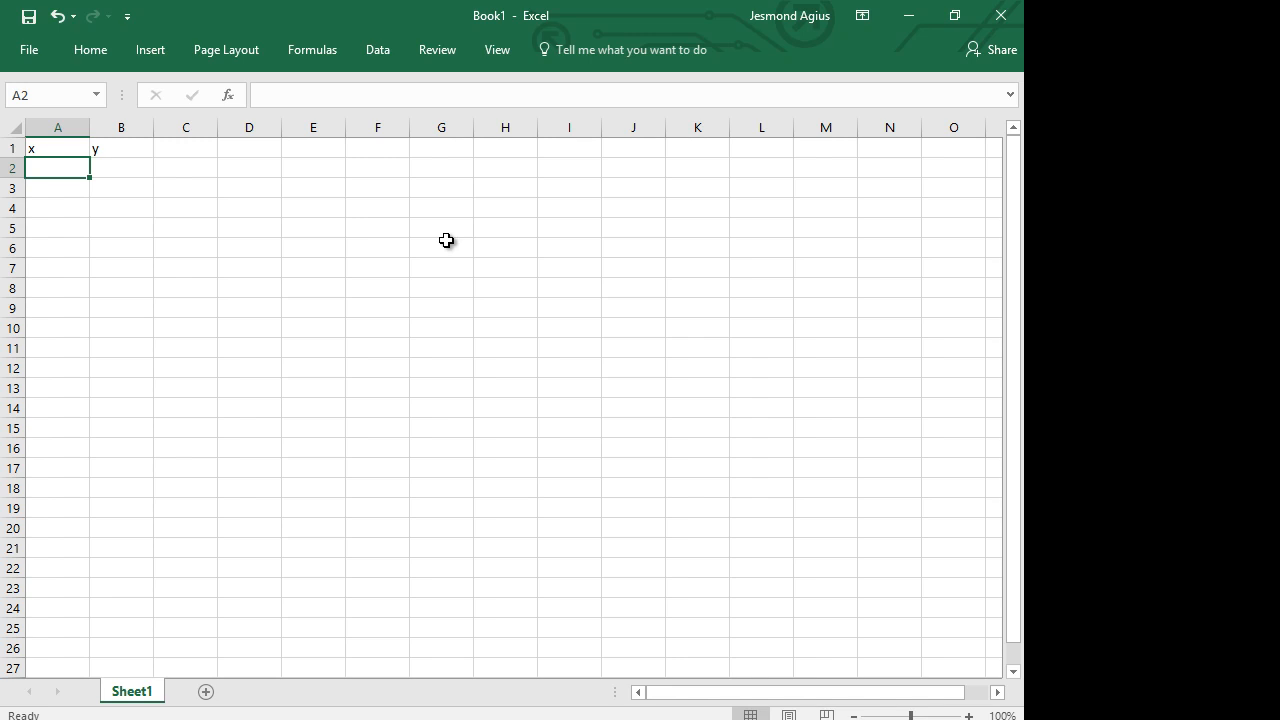
Step: Enter -5 in A2 and -4.5 in A3, and extend the series down column A to 5 in A22
text(-5)
key(Return)
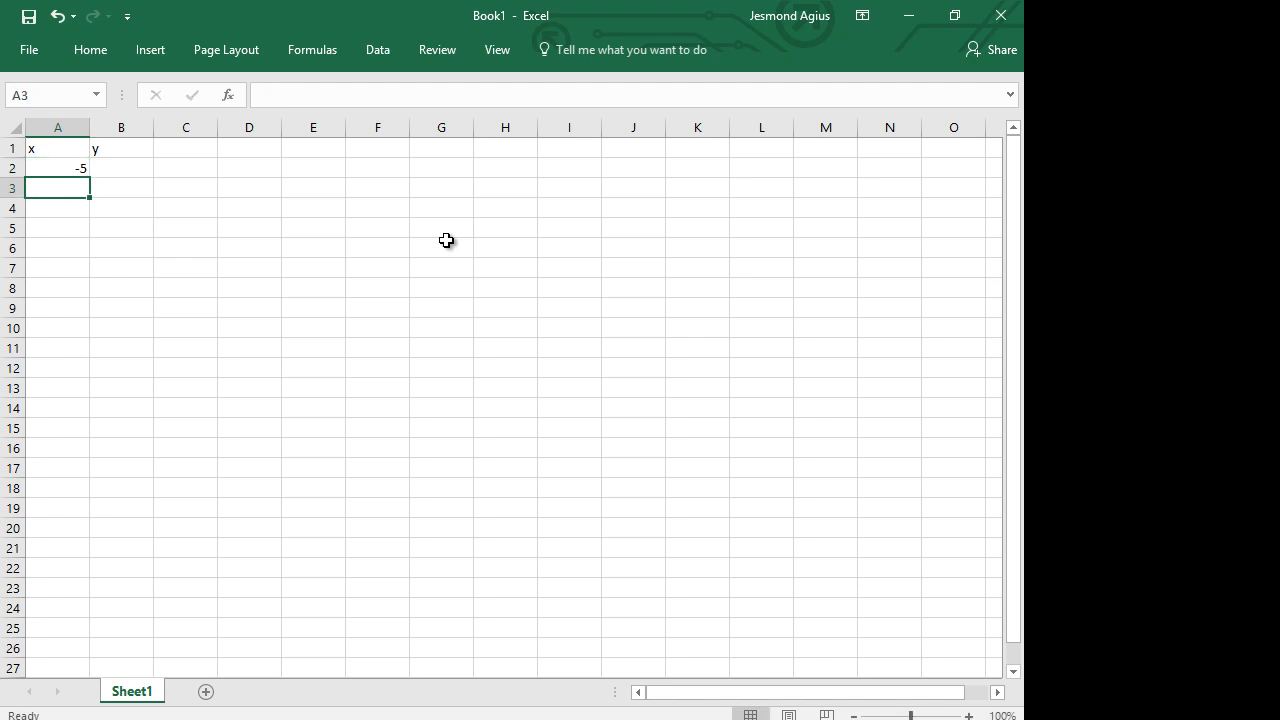
text(-4.5)
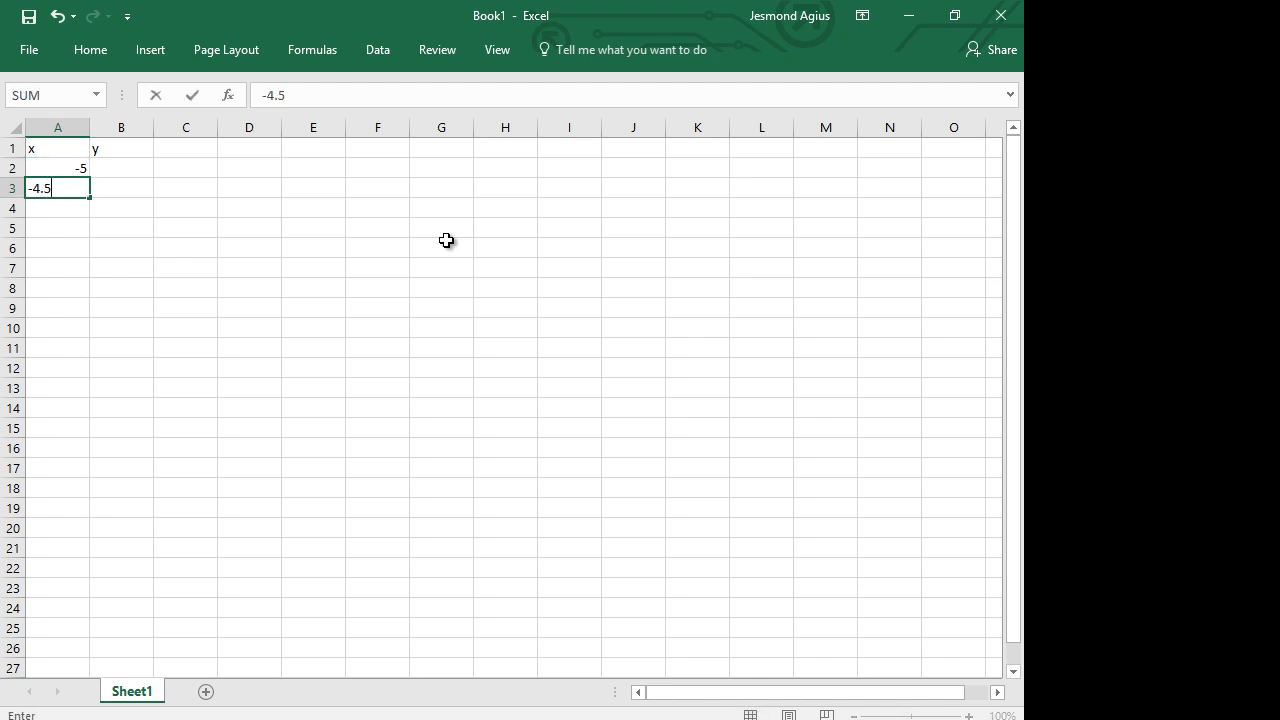
key(Return)
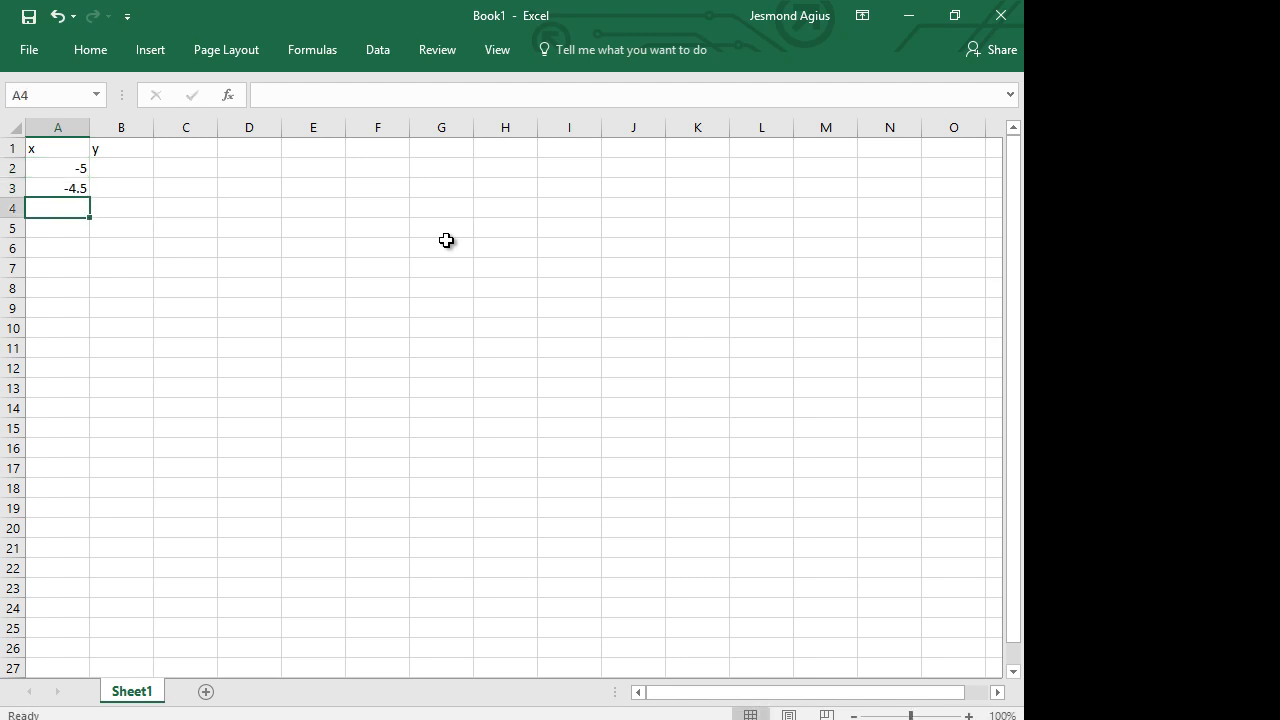
click(69, 169)
mouse_move(70, 183)
mouse_down()
mouse_move(89, 257)
mouse_move(86, 584)
mouse_up()
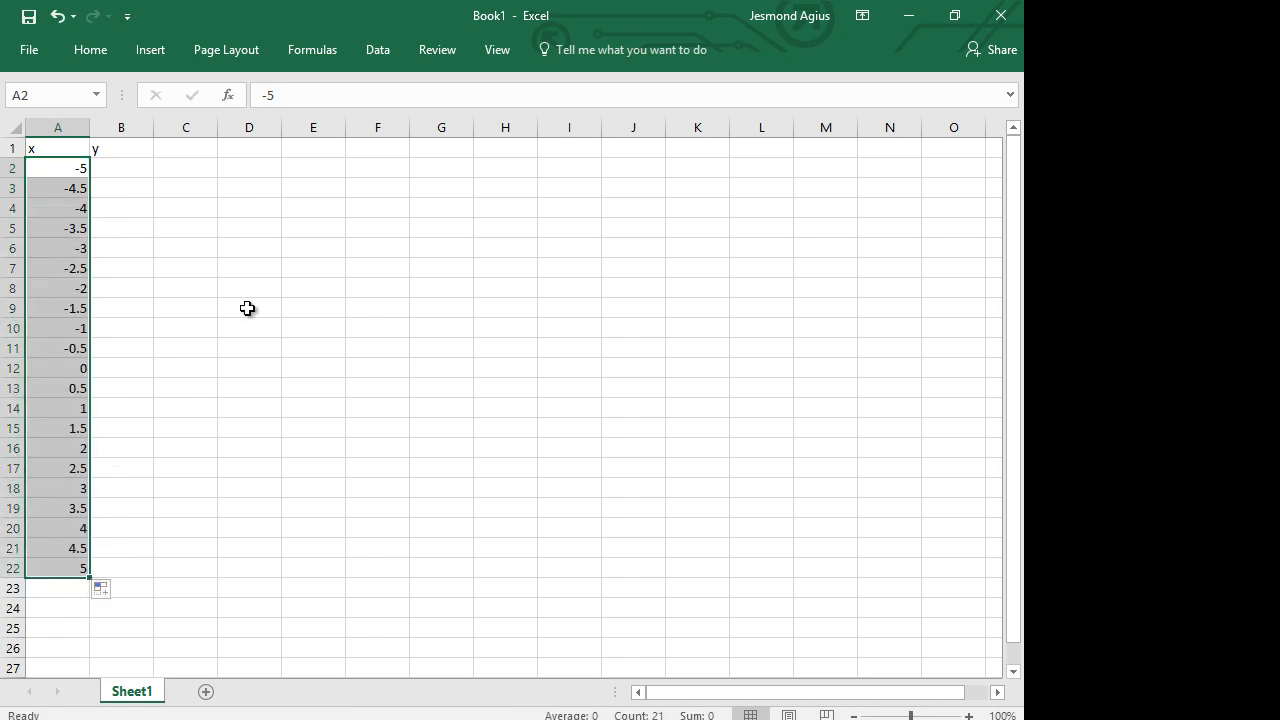
Step: Centre the x values in A2:A22 horizontally and align them to the middle vertically, keeping the ribbon expanded
click(88, 51)
click(332, 119)
click(330, 88)
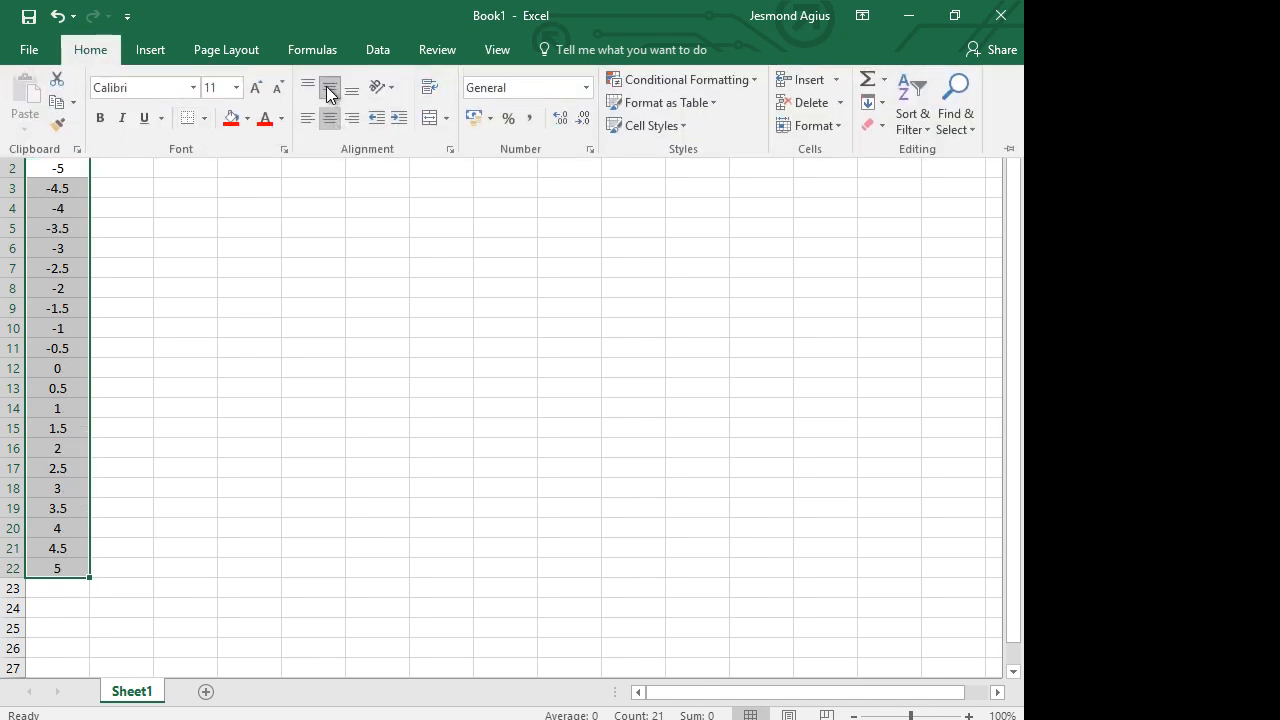
click(1009, 149)
click(398, 314)
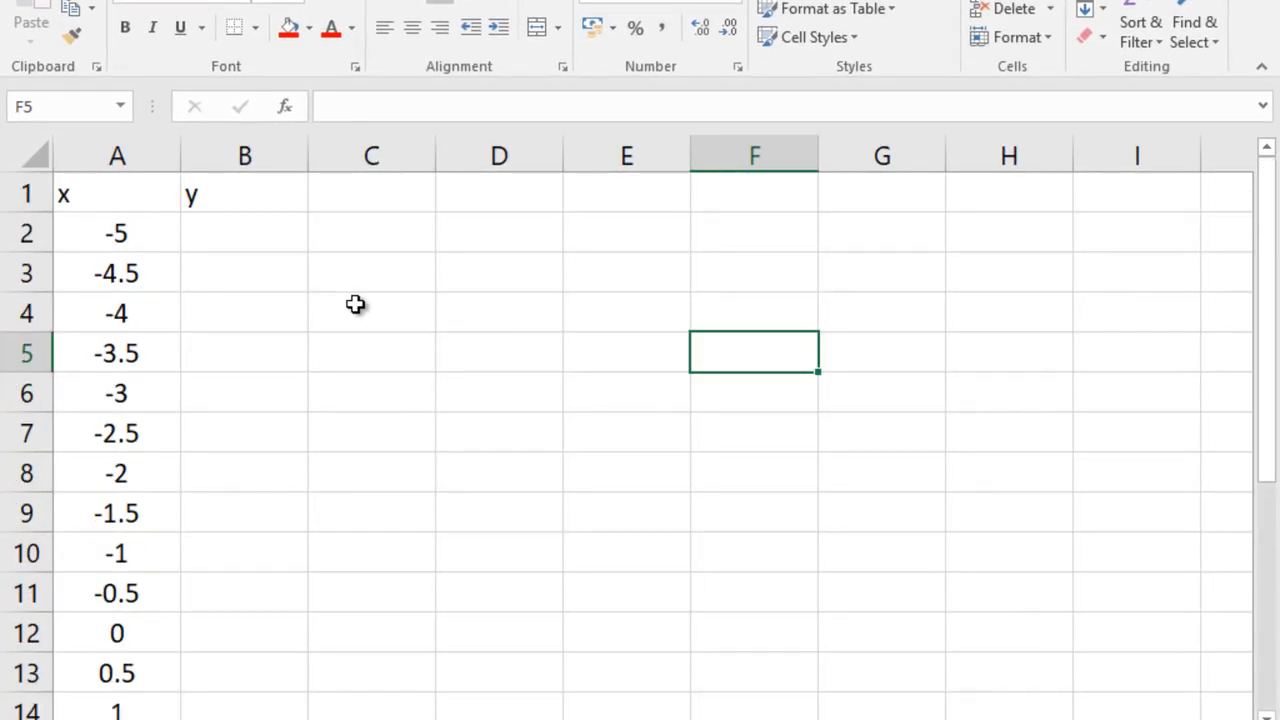
Step: Centre the contents of the whole of columns A and B horizontally
click(103, 193)
drag(122, 156, 220, 152)
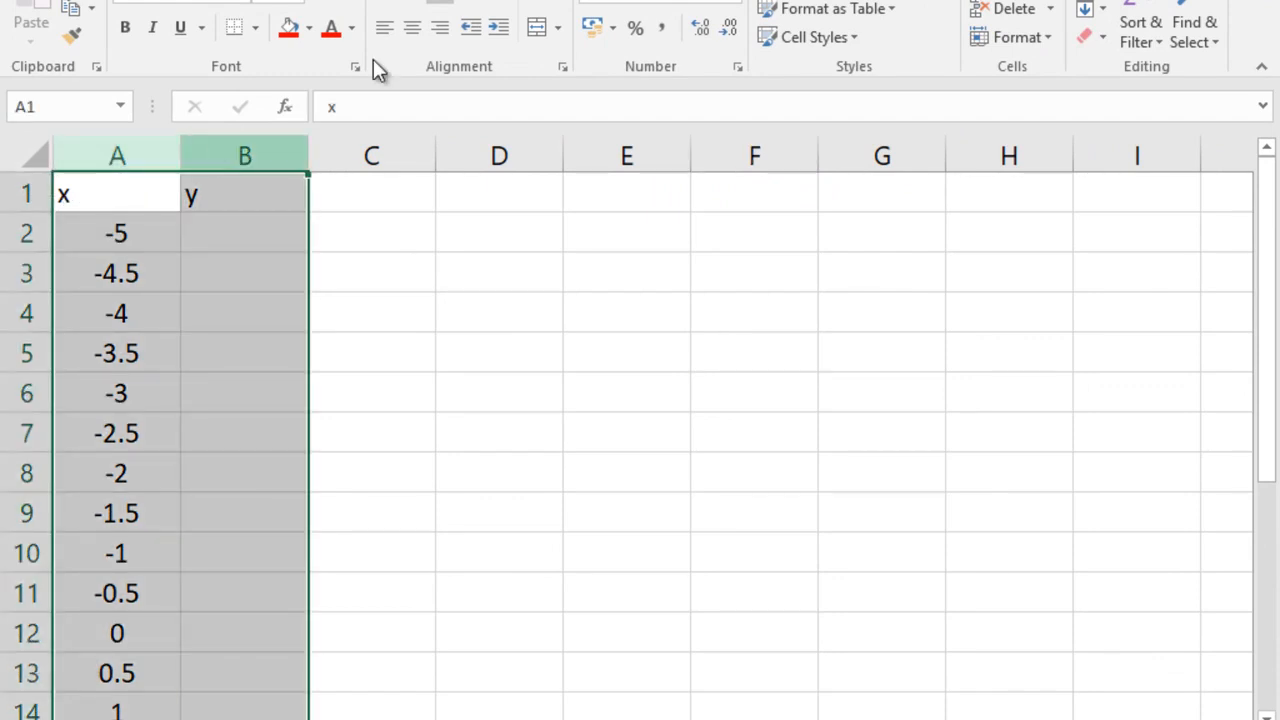
click(415, 30)
click(454, 309)
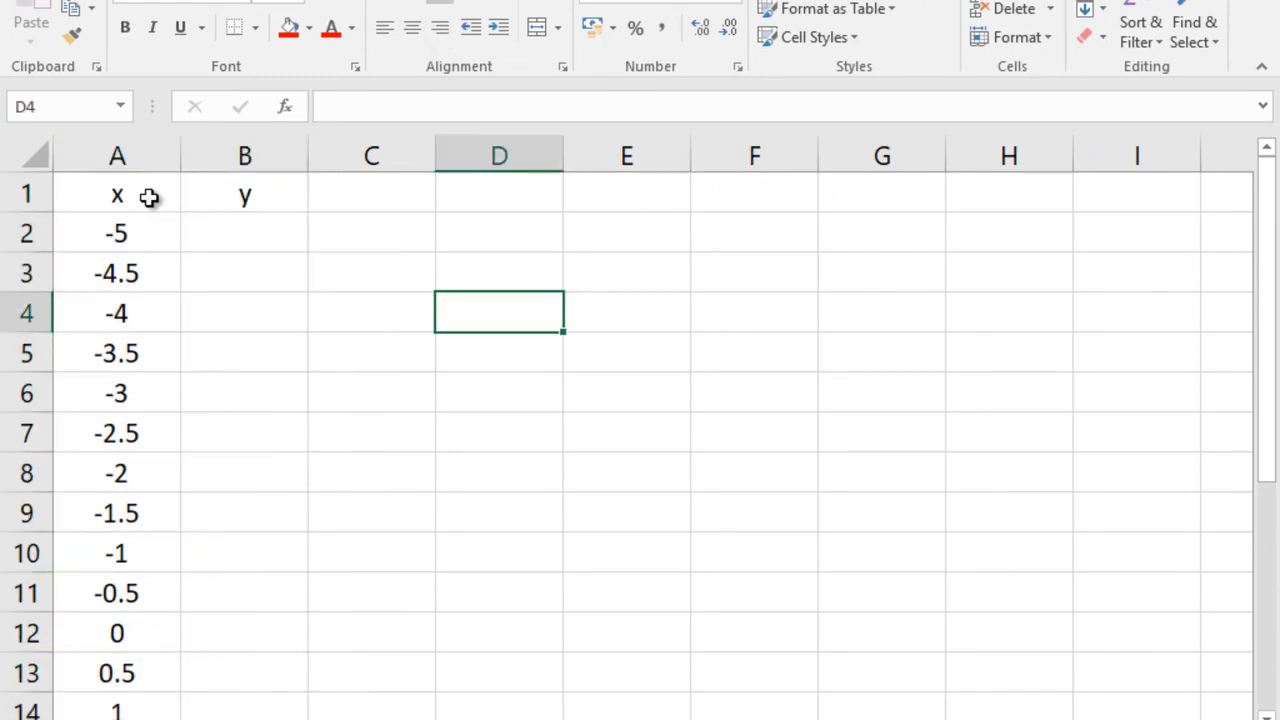
Step: Apply All Borders to the table range A1:B22
click(145, 195)
drag(126, 194, 249, 637)
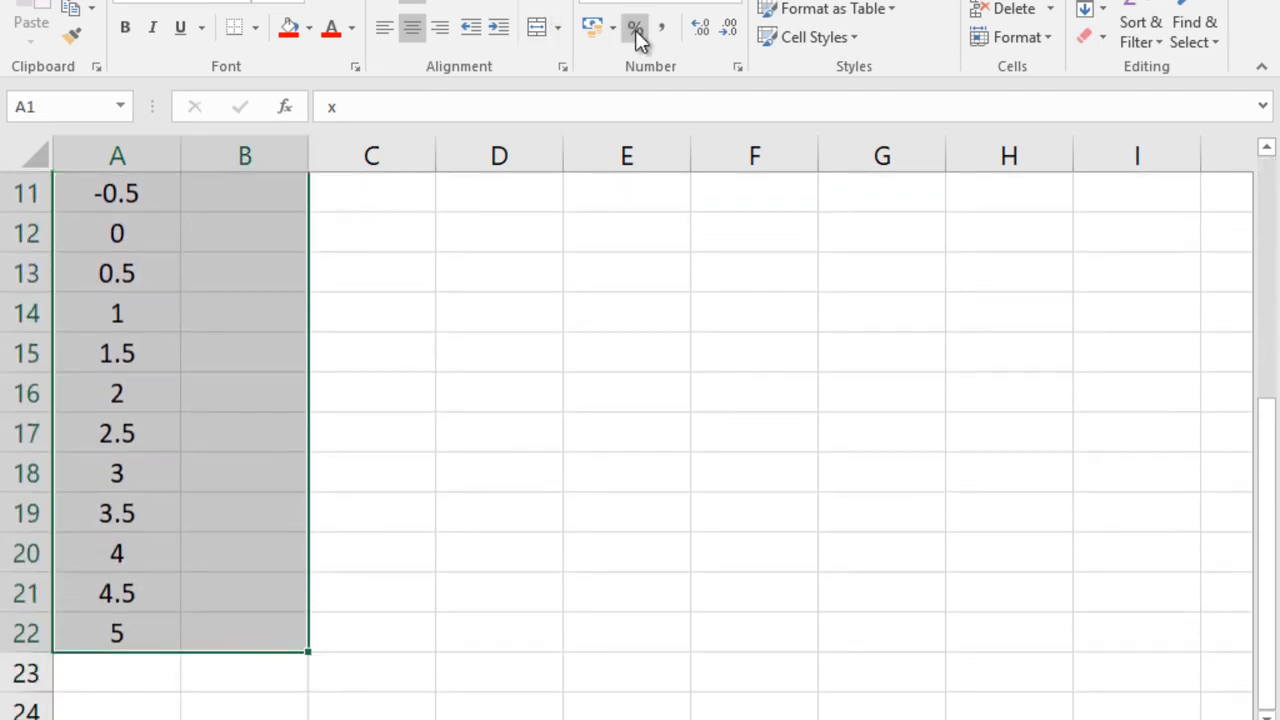
click(258, 27)
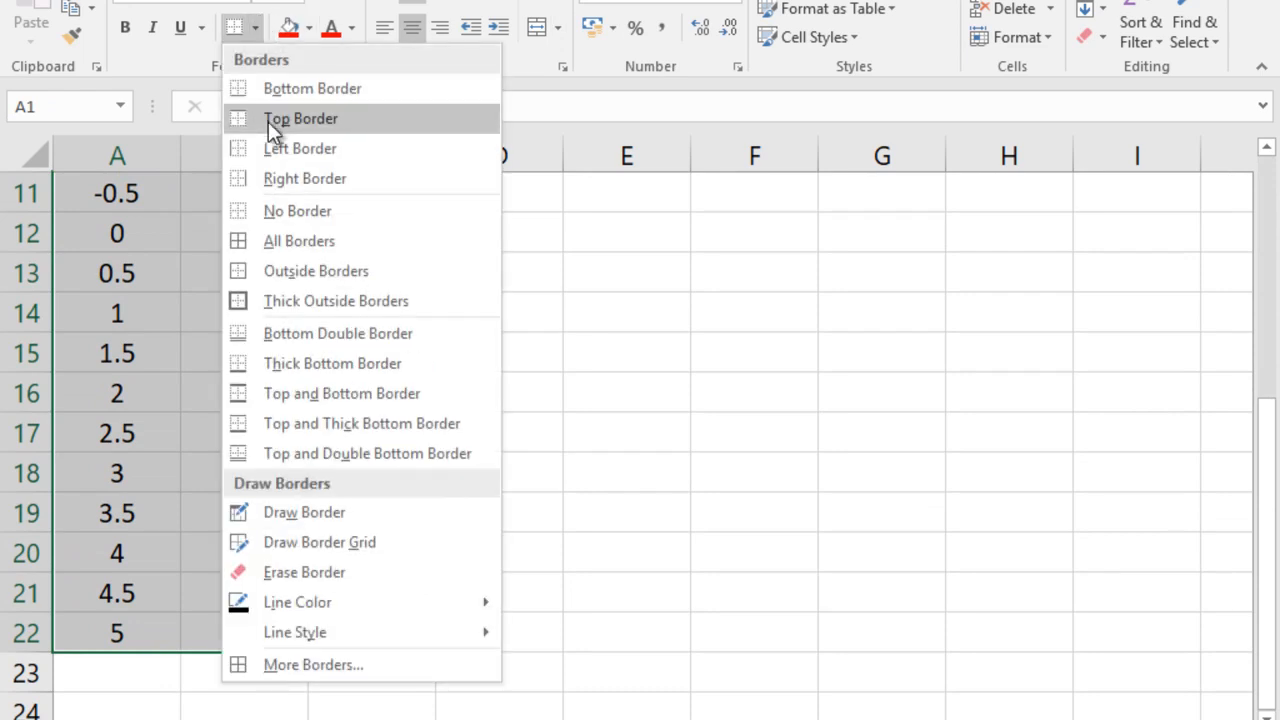
click(230, 238)
scroll(457, 389, up, 4)
click(457, 389)
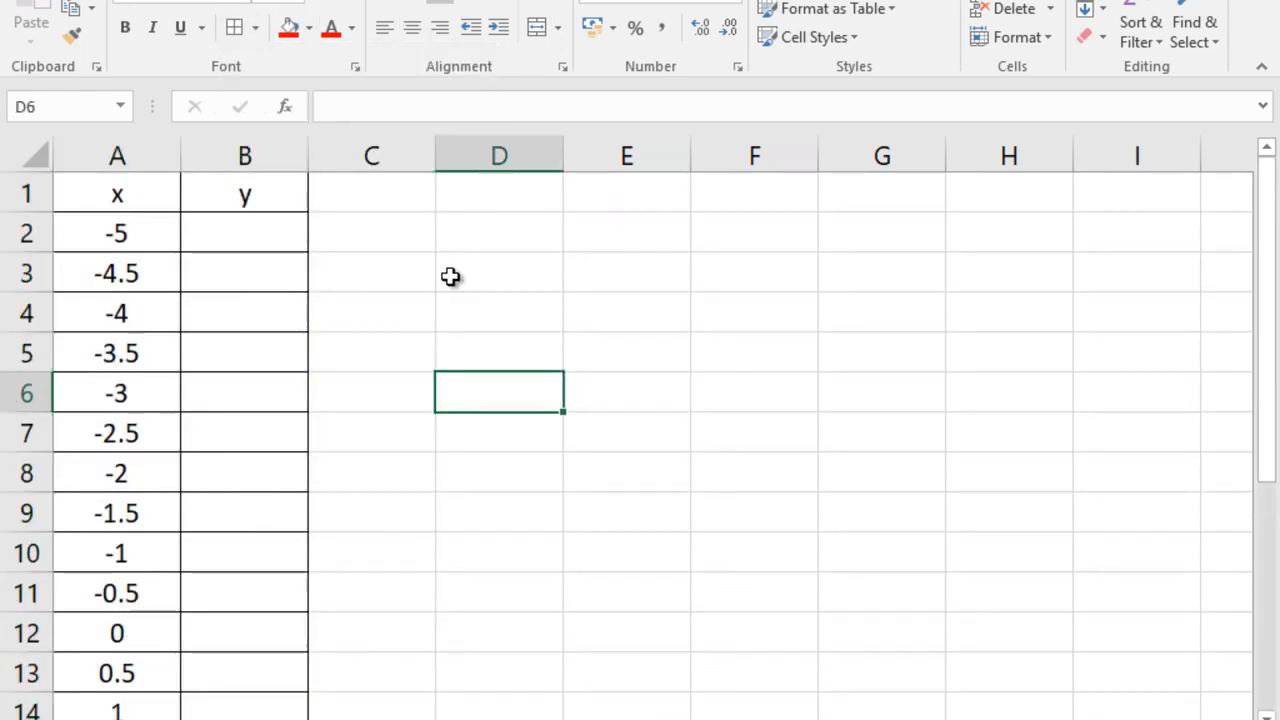
Step: Apply Thick Outside Borders to each of the header cells A1 and B1
click(129, 191)
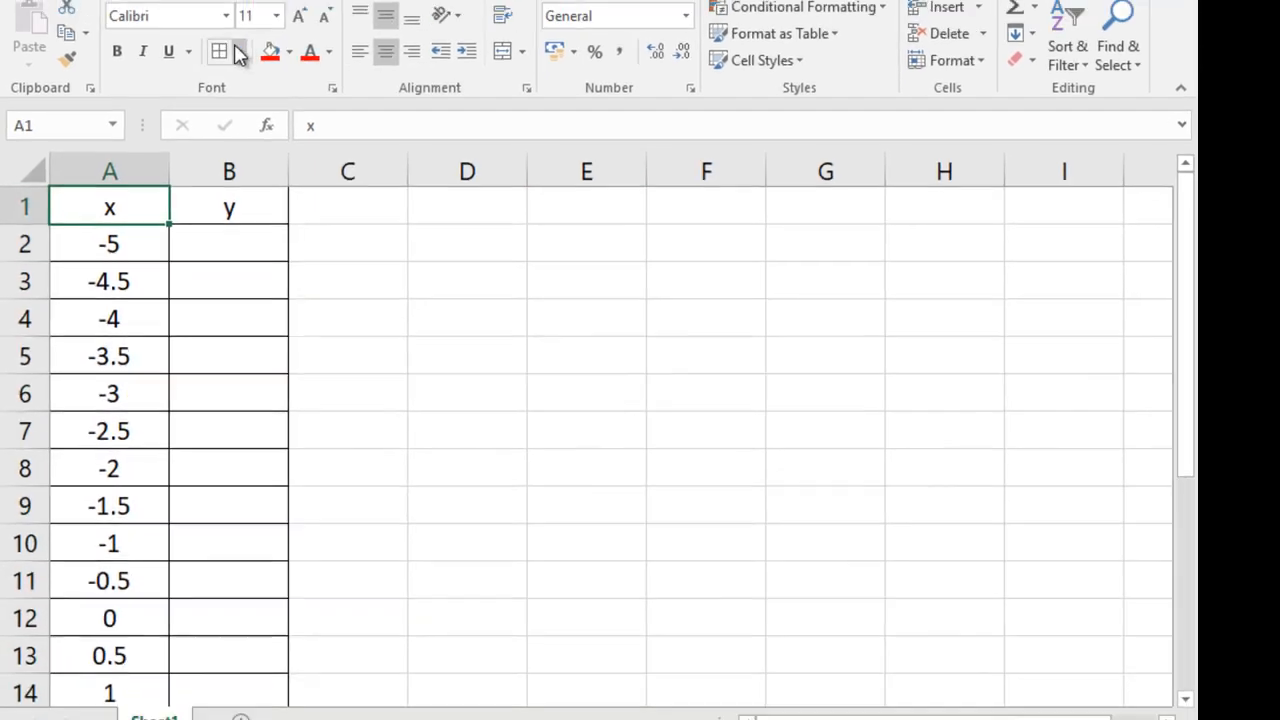
click(238, 52)
click(229, 302)
click(198, 246)
click(187, 101)
click(301, 334)
click(222, 263)
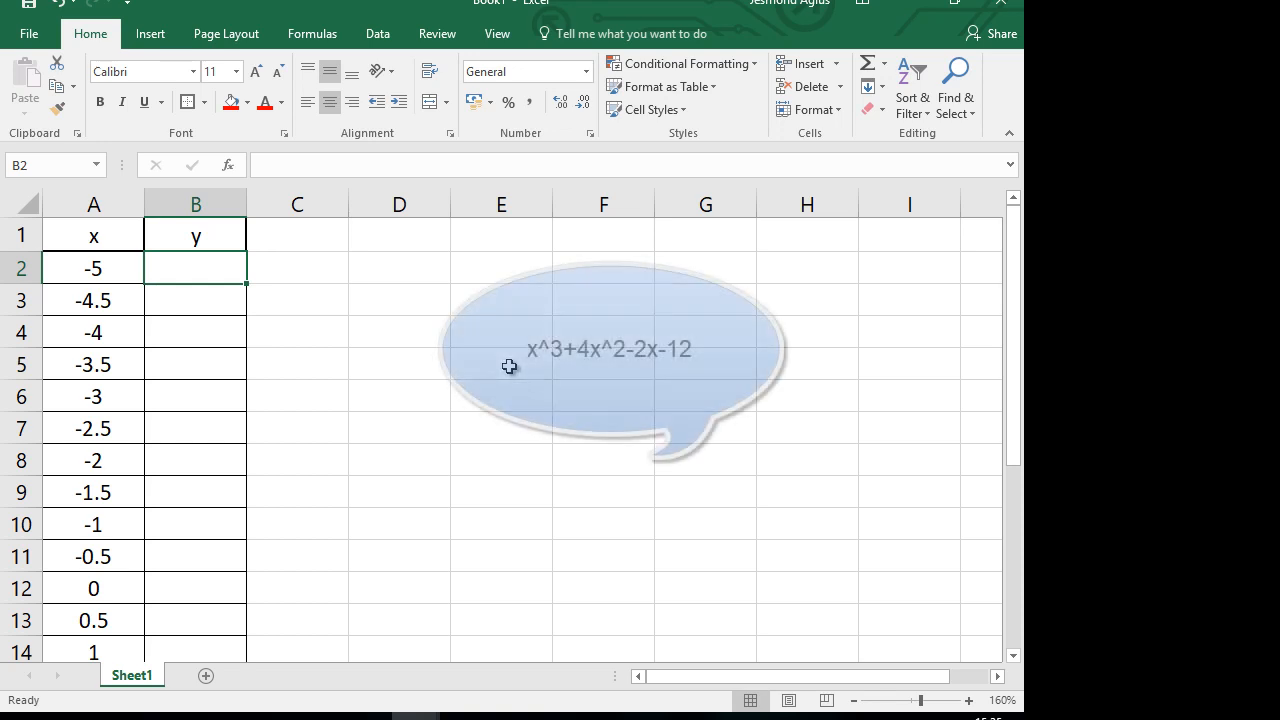
Step: Enter the formula =A2^3+4*A2^2-2*A2-12 in cell B2 to calculate the first y value
text(=)
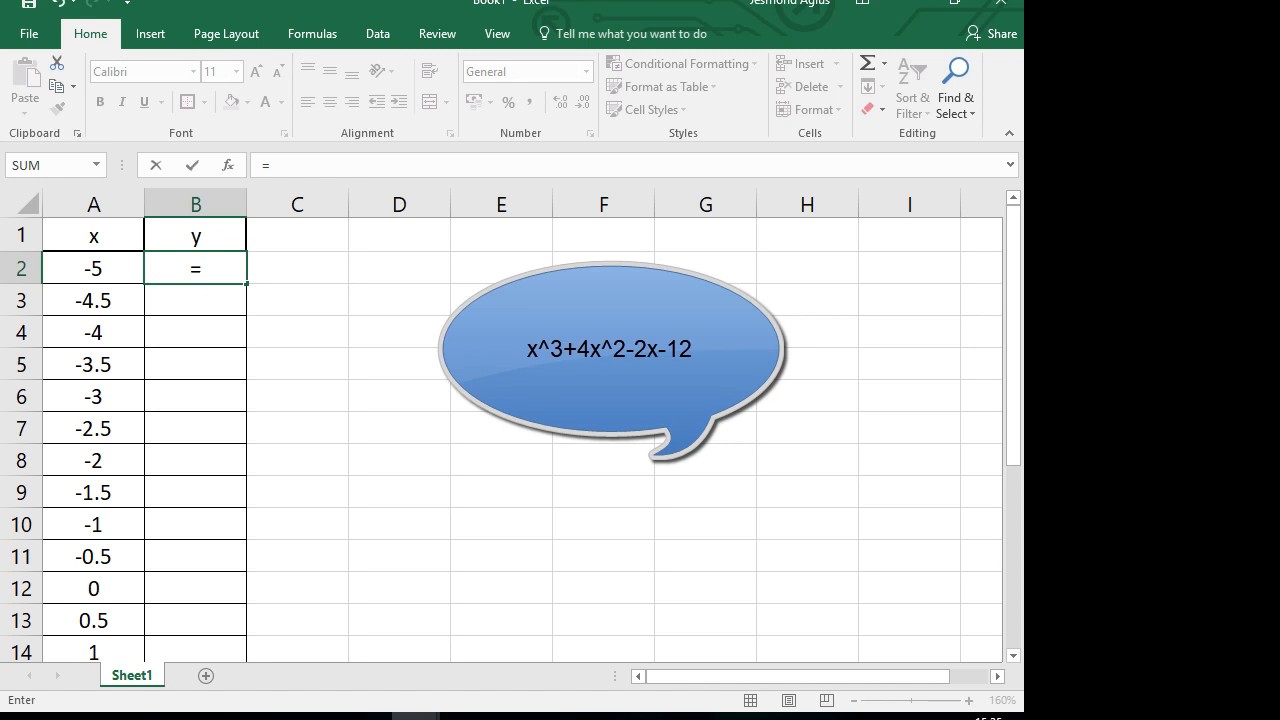
click(126, 270)
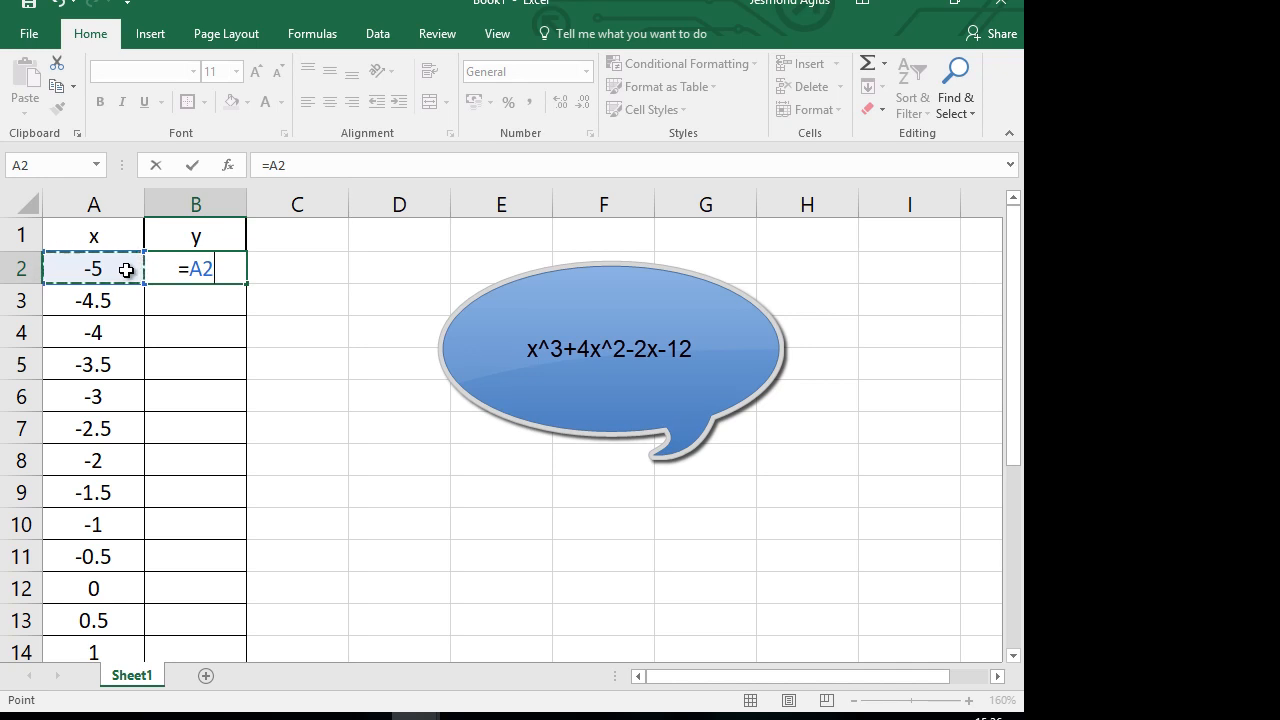
text(^)
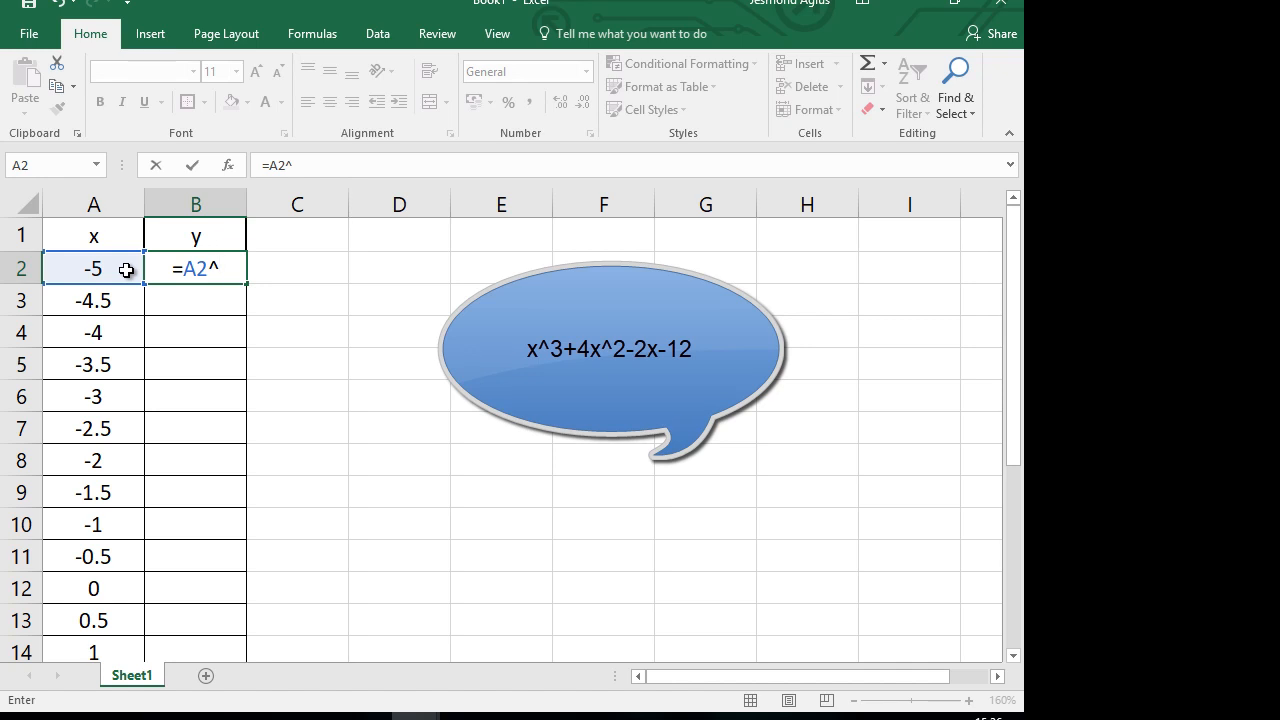
text(3)
text(+4*)
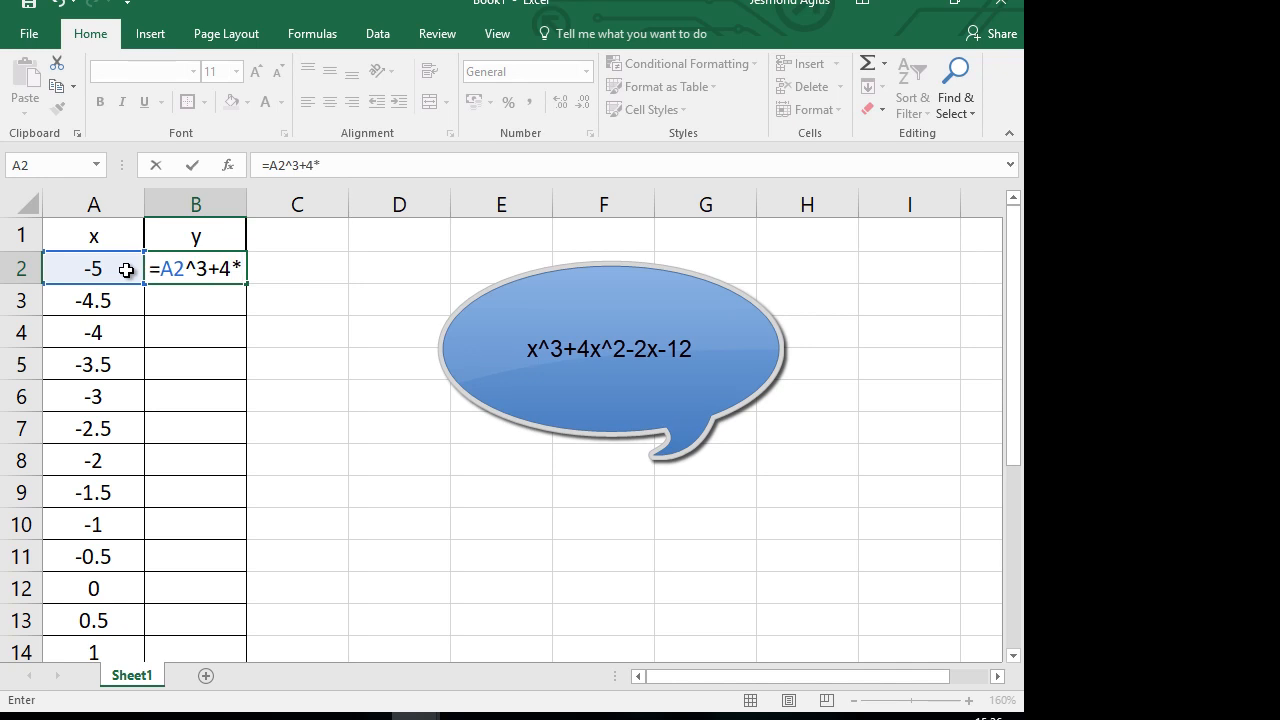
click(127, 270)
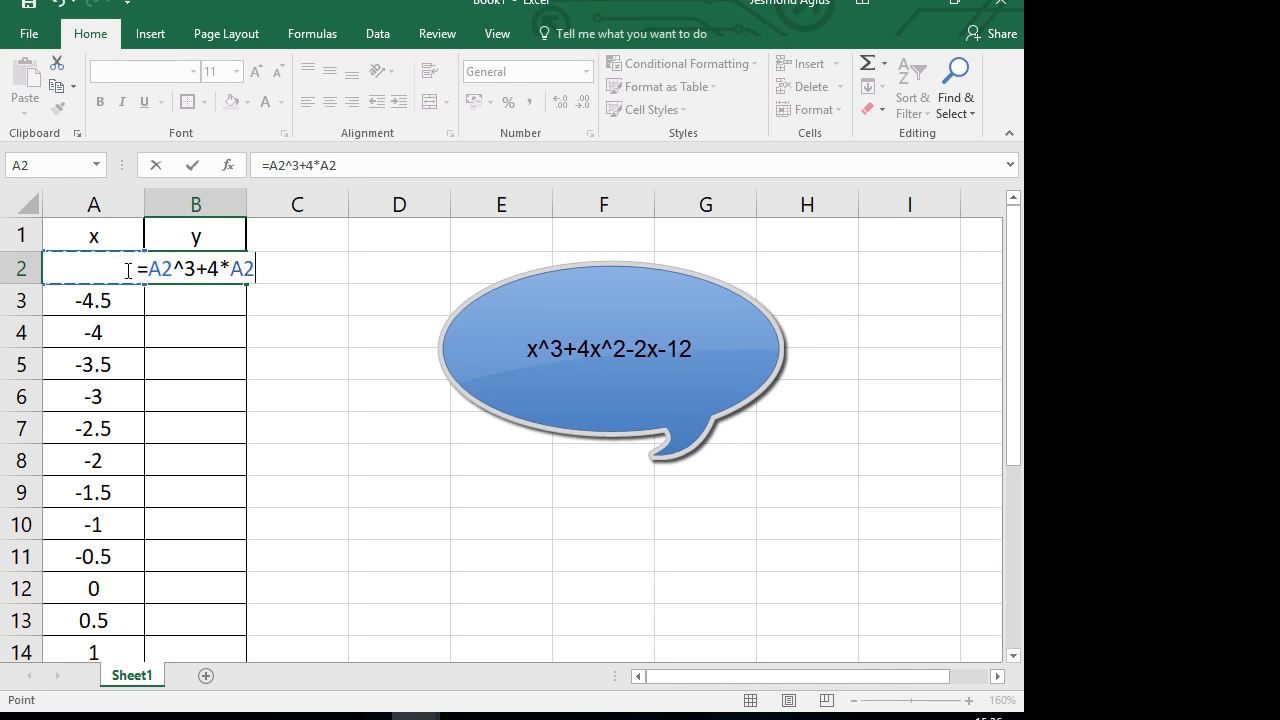
text(^2)
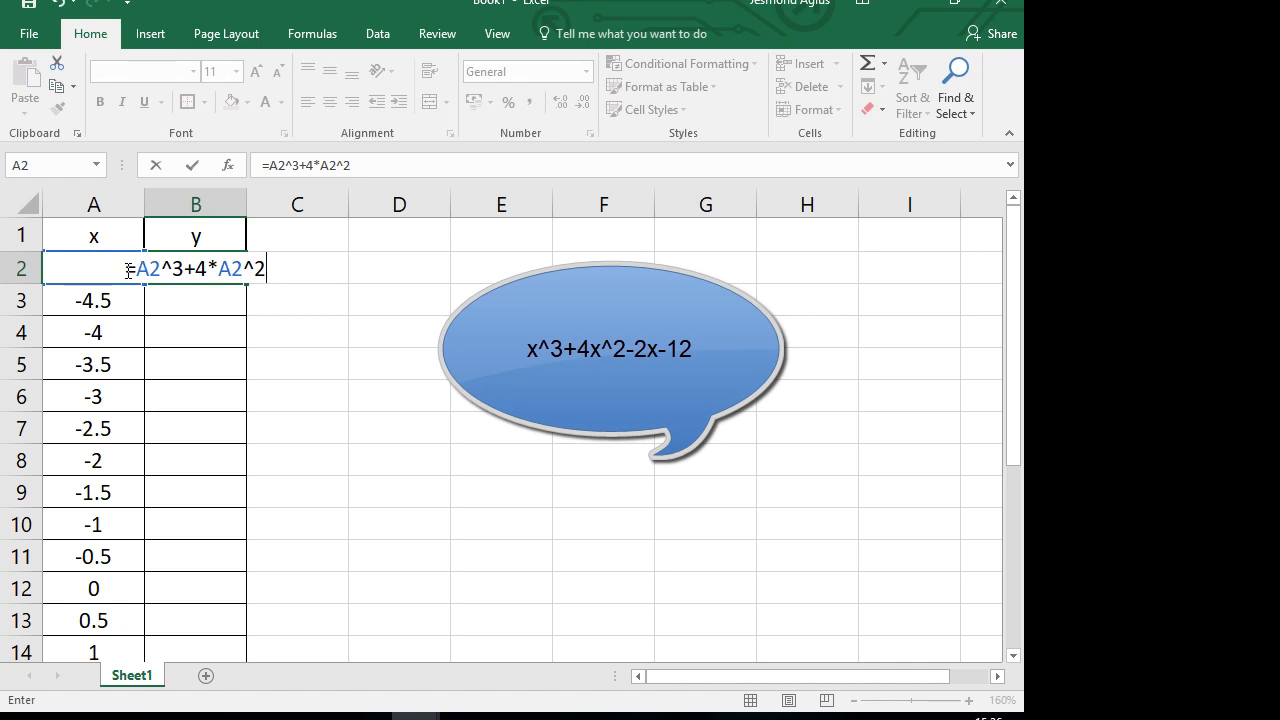
text(-2)
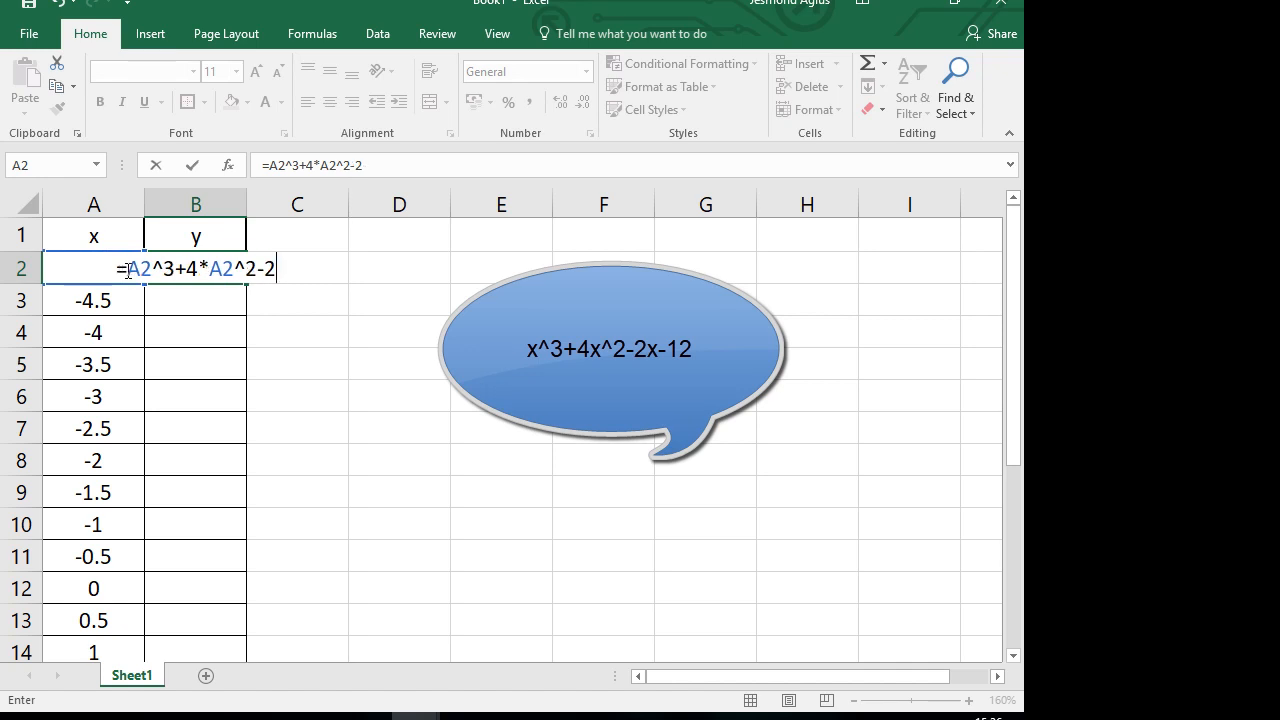
text(*)
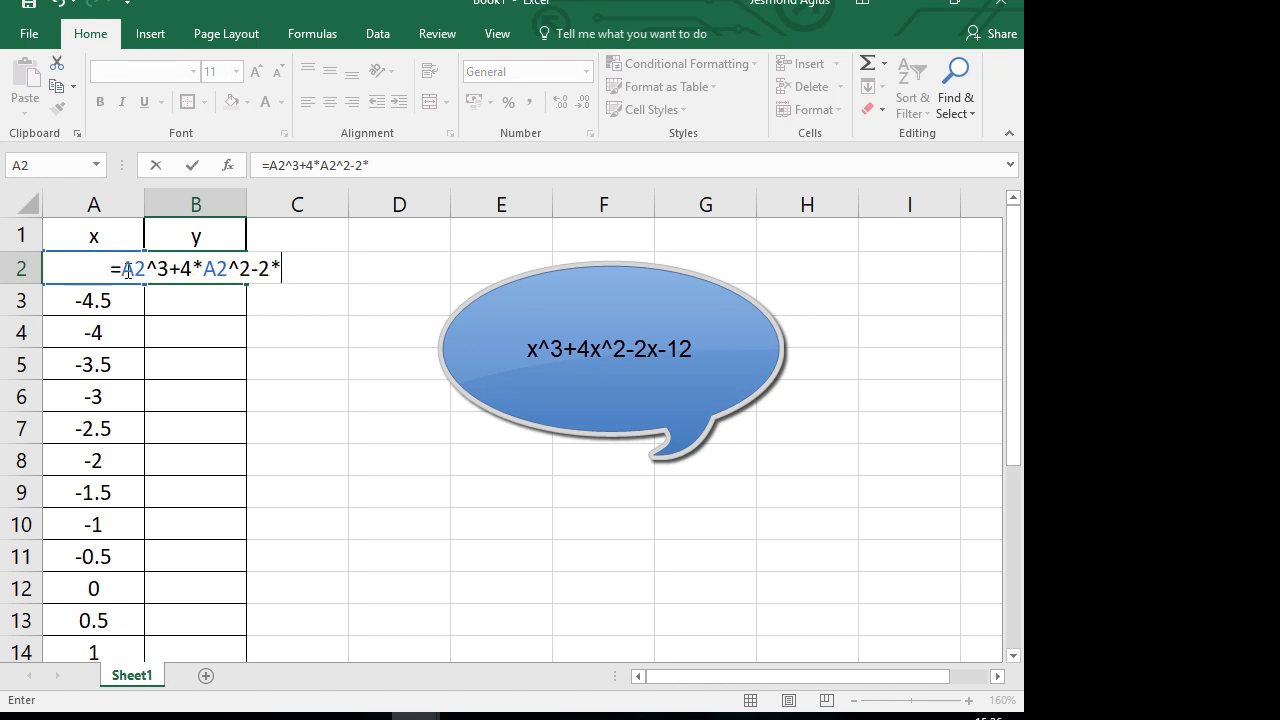
click(74, 298)
key(Up)
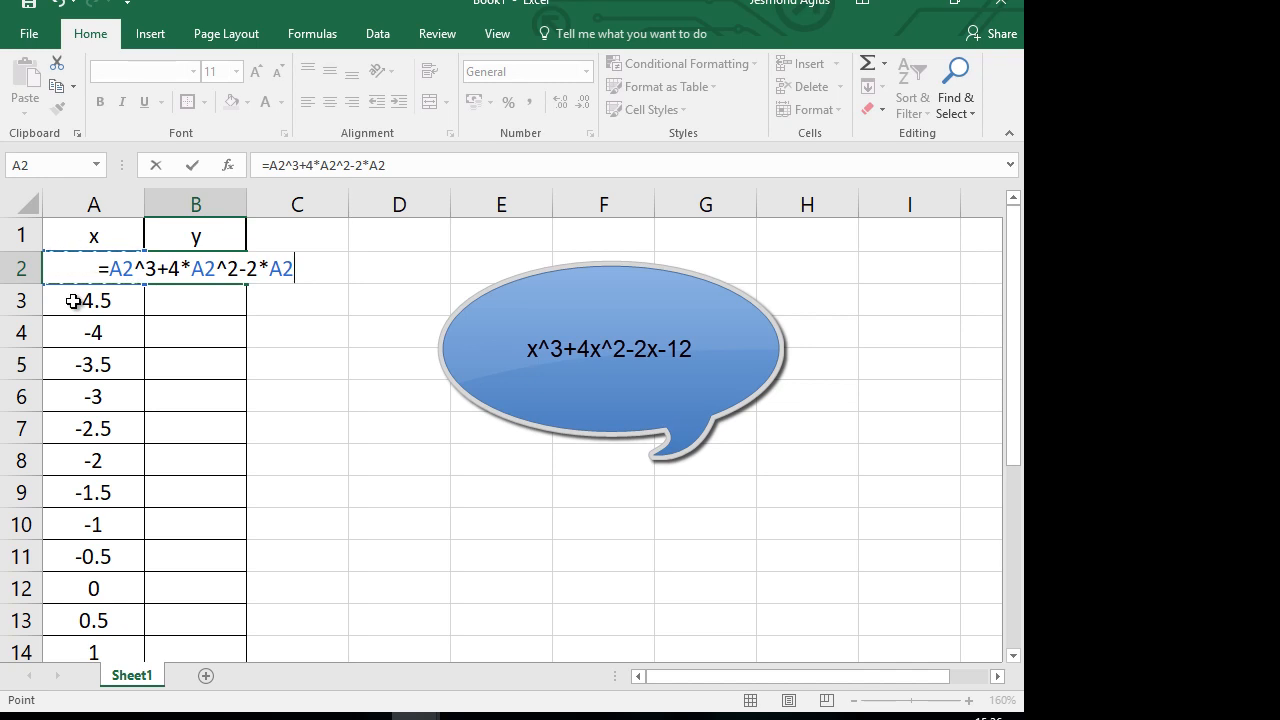
text(-12)
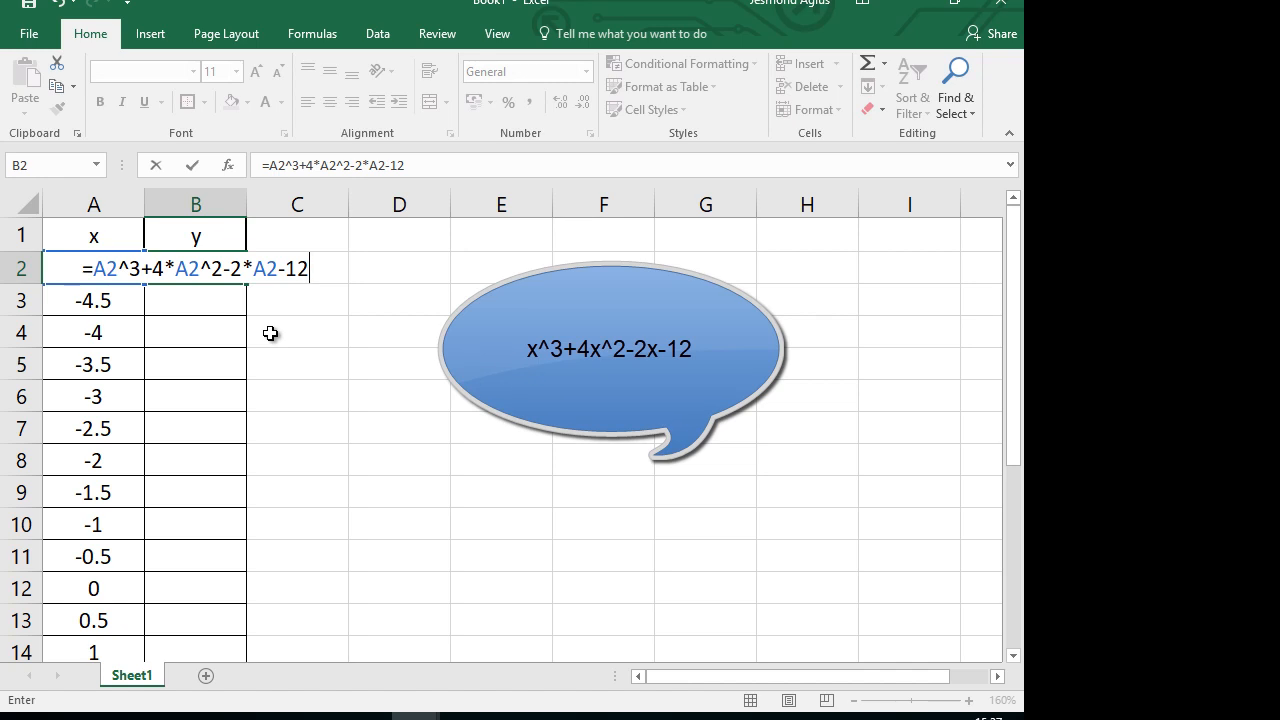
key(Return)
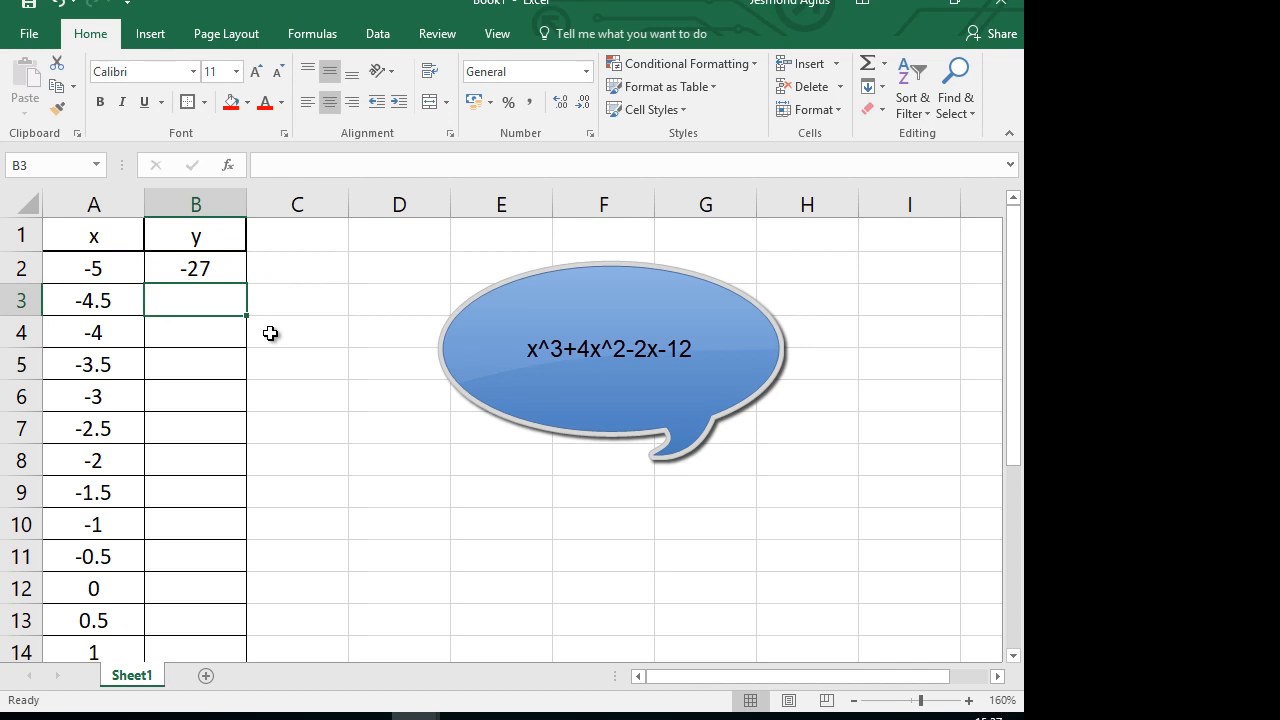
Step: Fill the y formula from B2 down to B22 and check the values at the end of the table
click(219, 273)
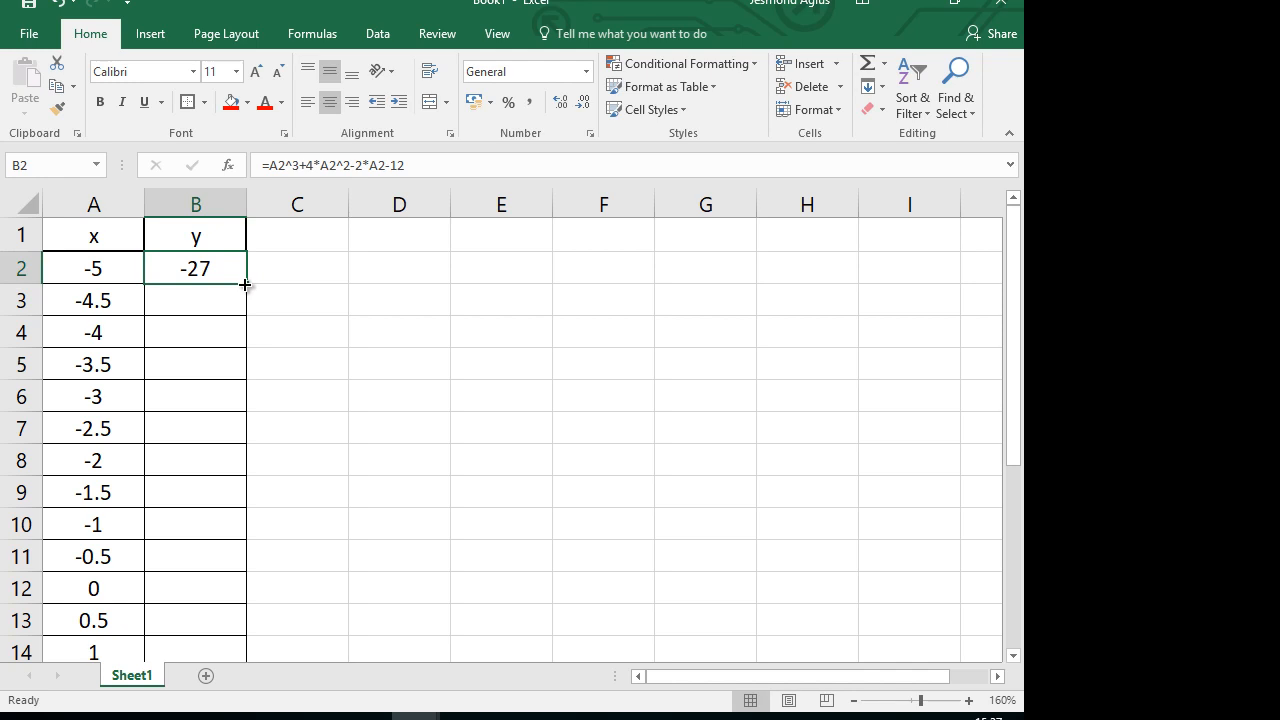
double_click(245, 285)
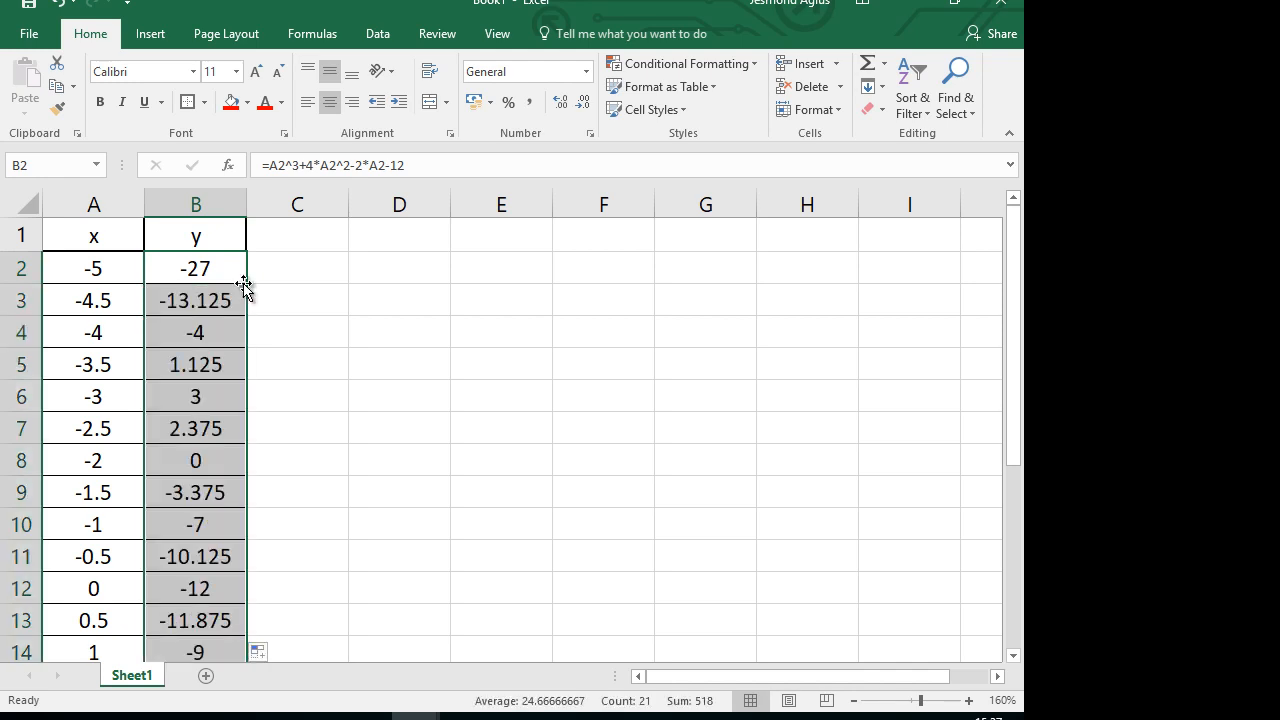
scroll(245, 288, down, 5)
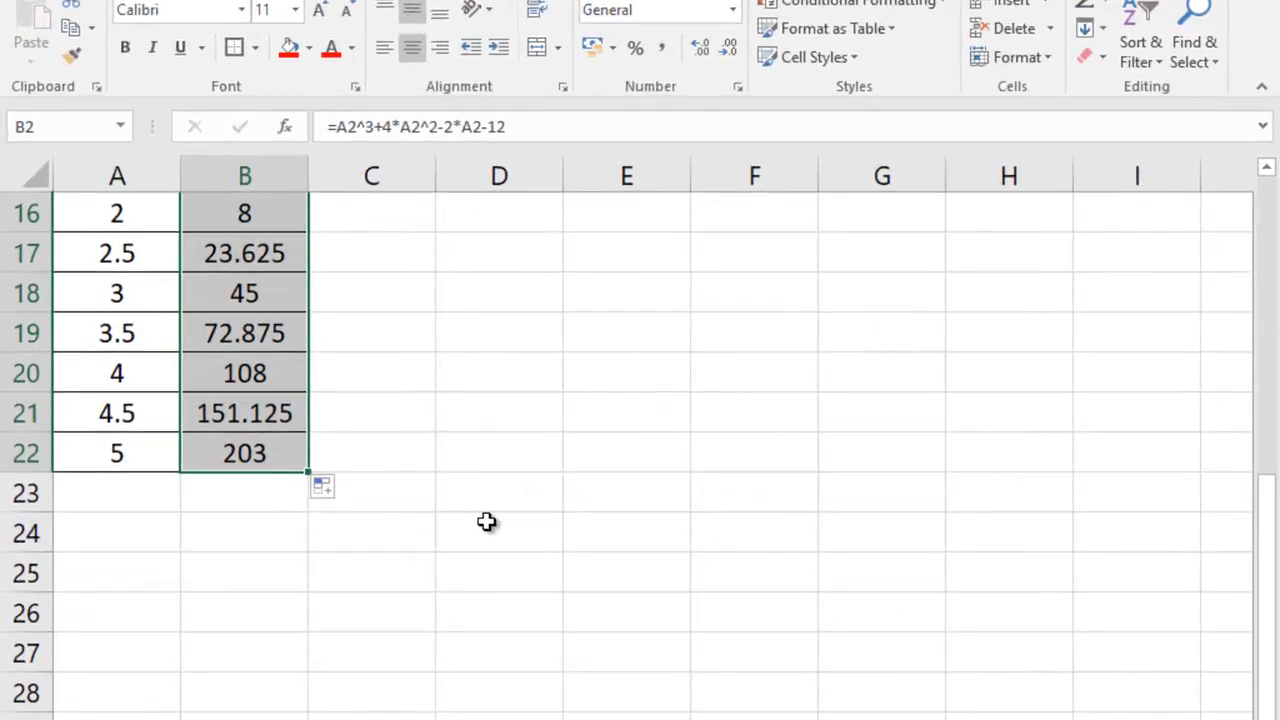
scroll(390, 479, up, 4)
scroll(486, 521, up, 1)
click(512, 410)
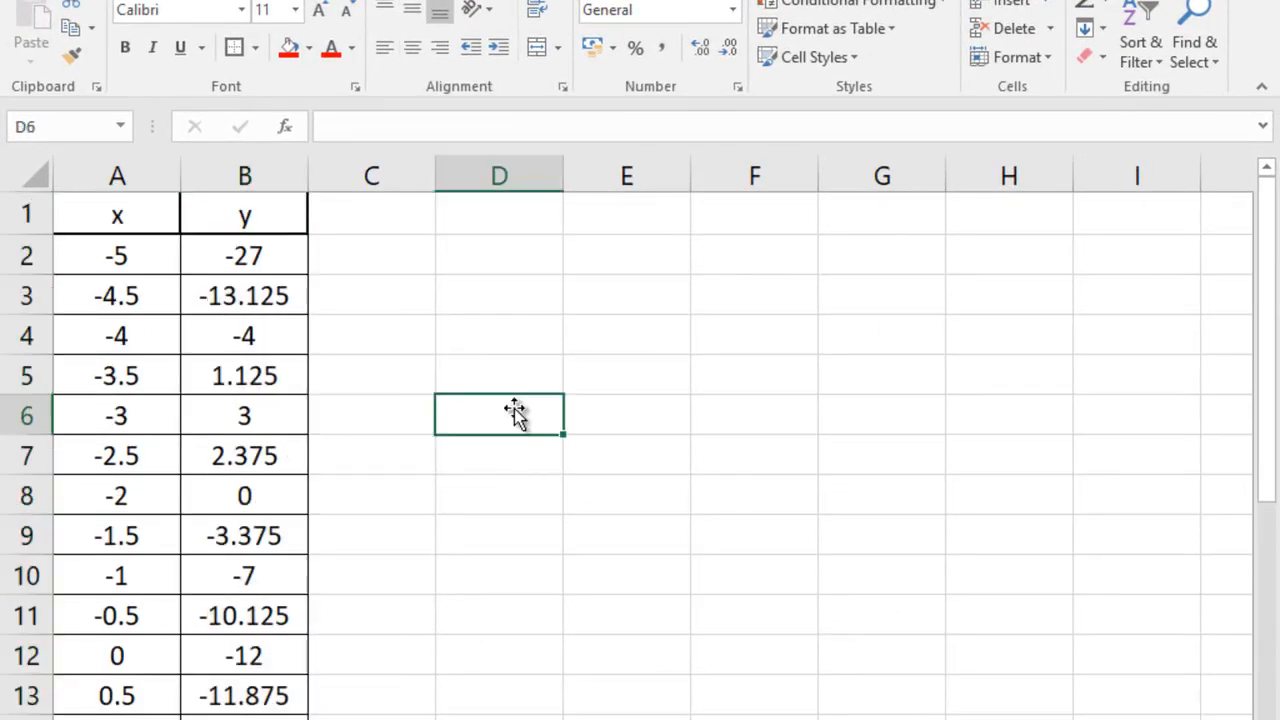
Step: Copy columns A and B and paste them starting at column E
click(119, 209)
drag(120, 177, 206, 171)
key(ctrl+c)
click(551, 174)
click(620, 173)
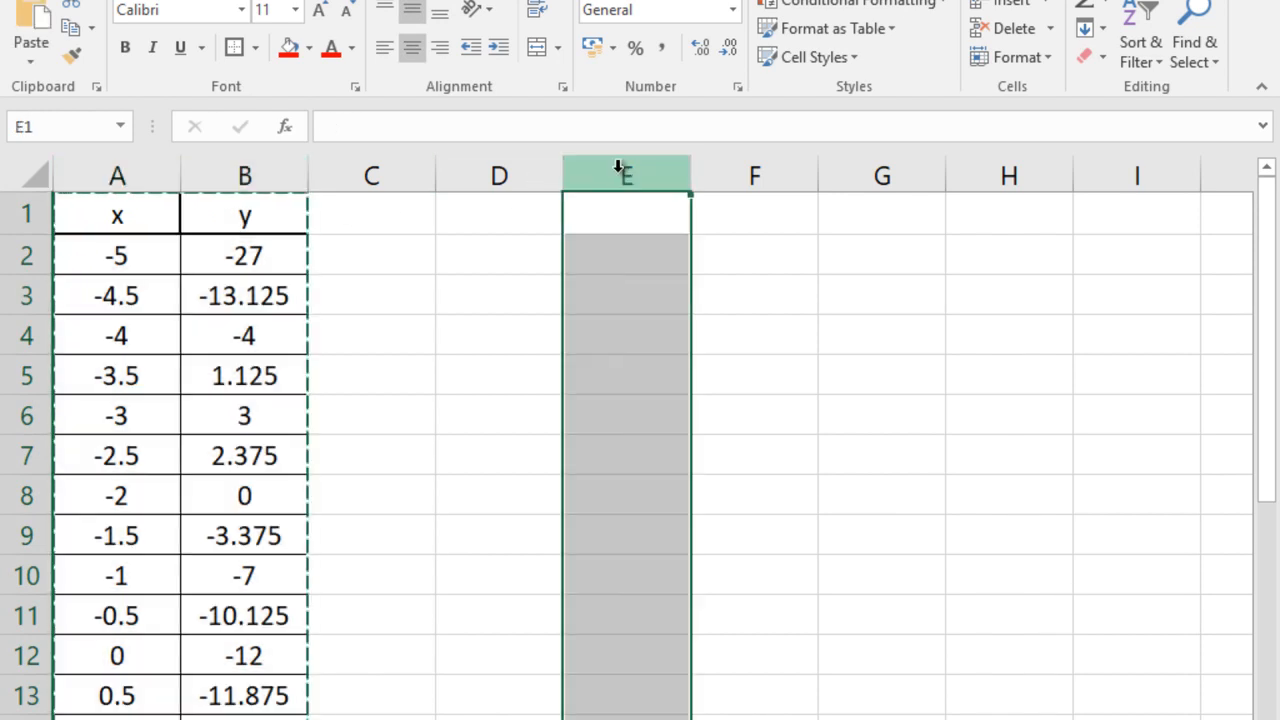
key(ctrl+v)
Step: Clear the copied y values below the header in column F and select cell F2
click(963, 346)
drag(775, 263, 766, 651)
key(Delete)
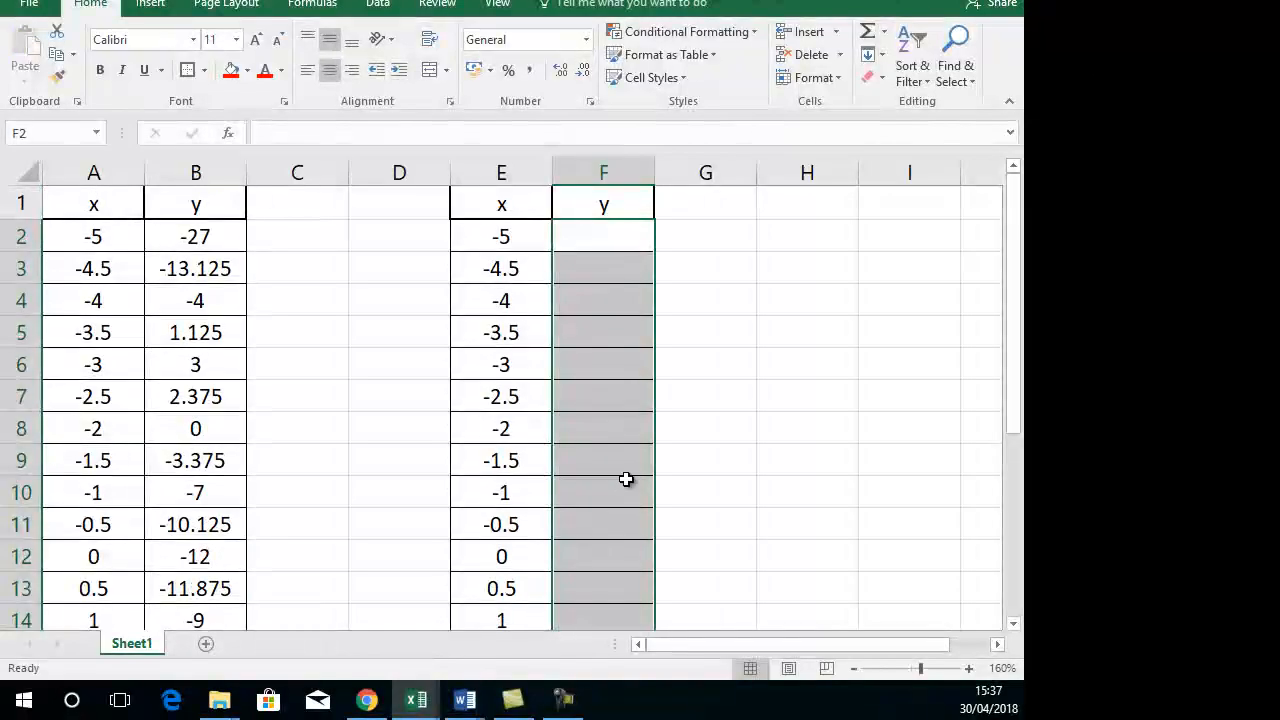
click(618, 240)
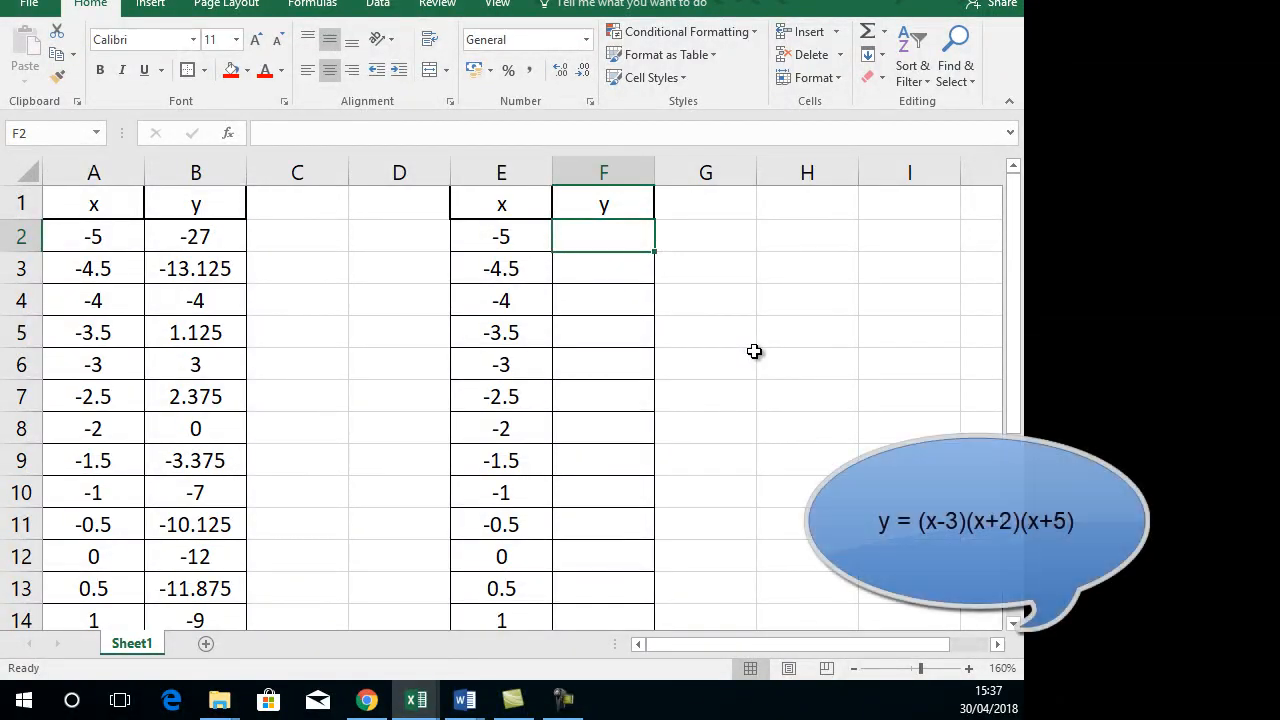
Step: Enter the formula =(E2-3)*(E2+2)*(E2+5) in cell F2 to calculate the first y value
text(=)
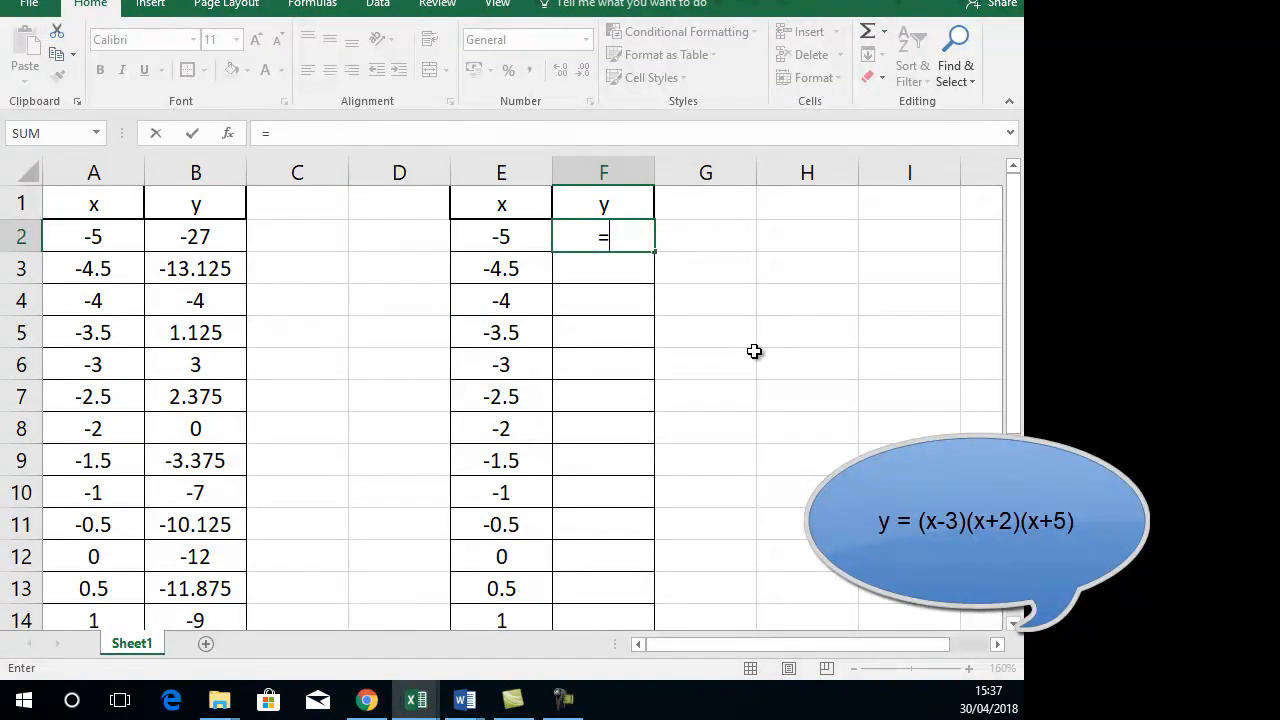
text(()
click(481, 241)
text(-3))
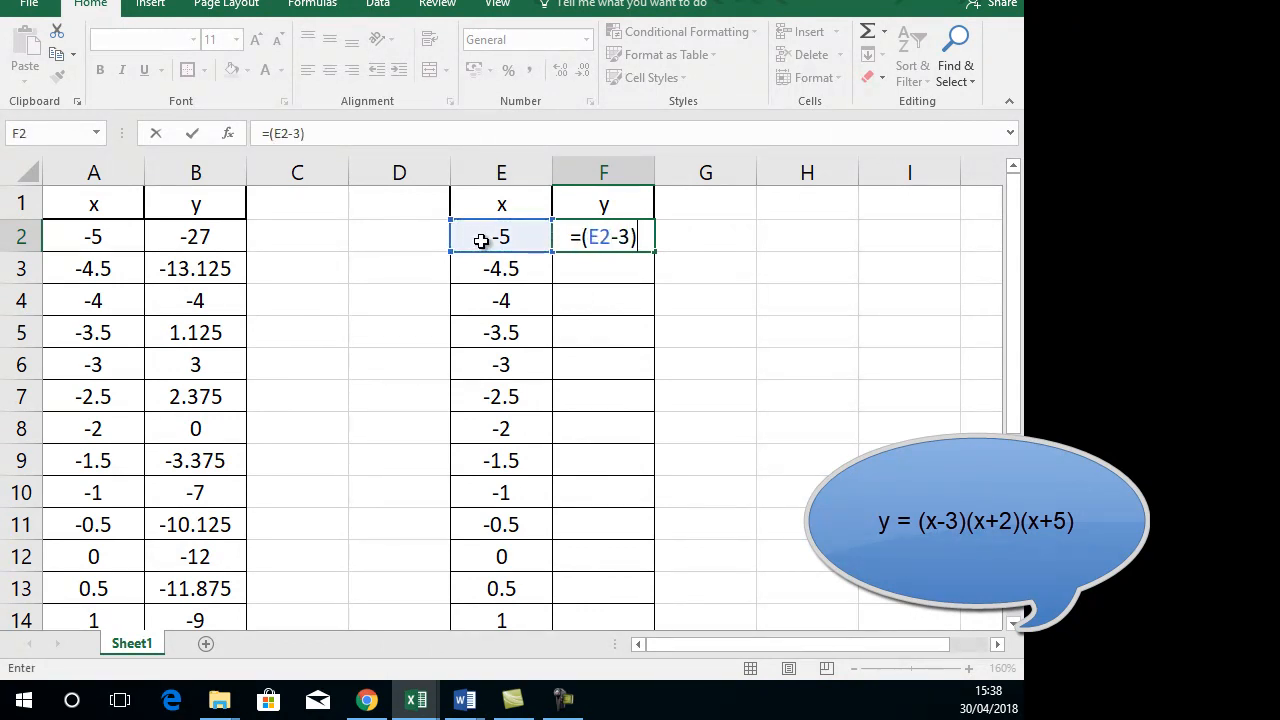
text(()
click(481, 241)
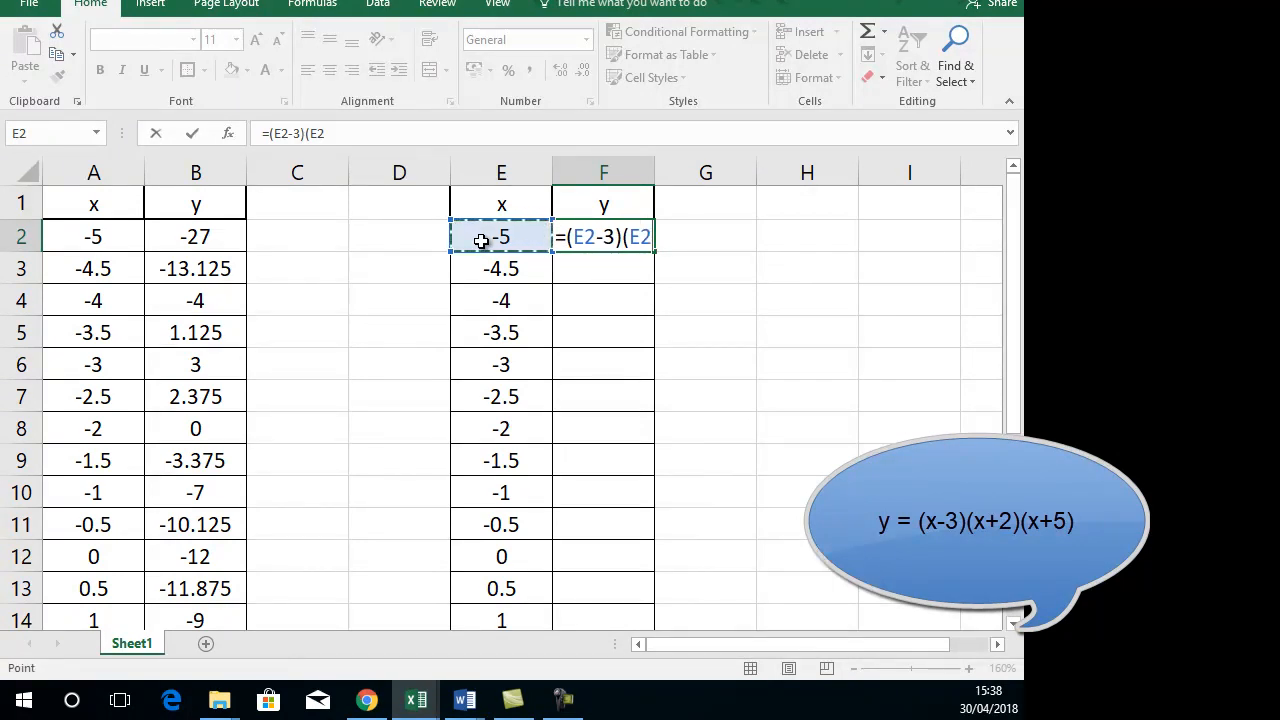
text(+2))
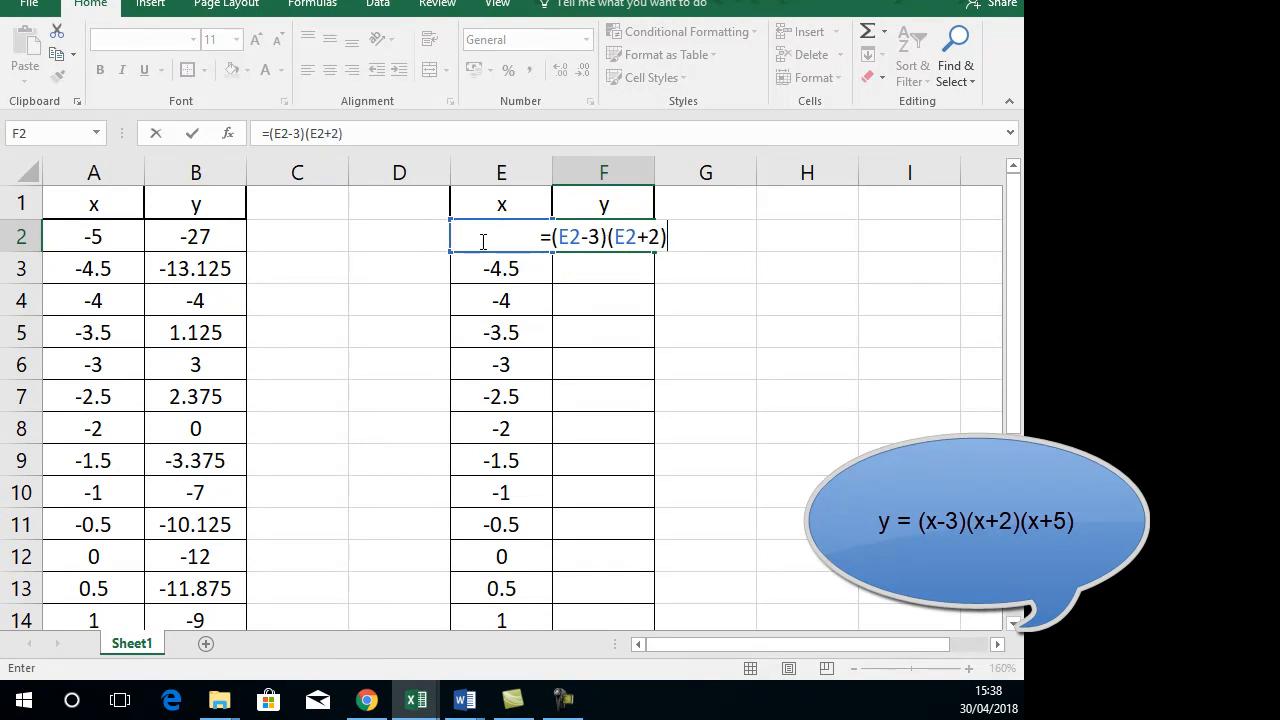
text(()
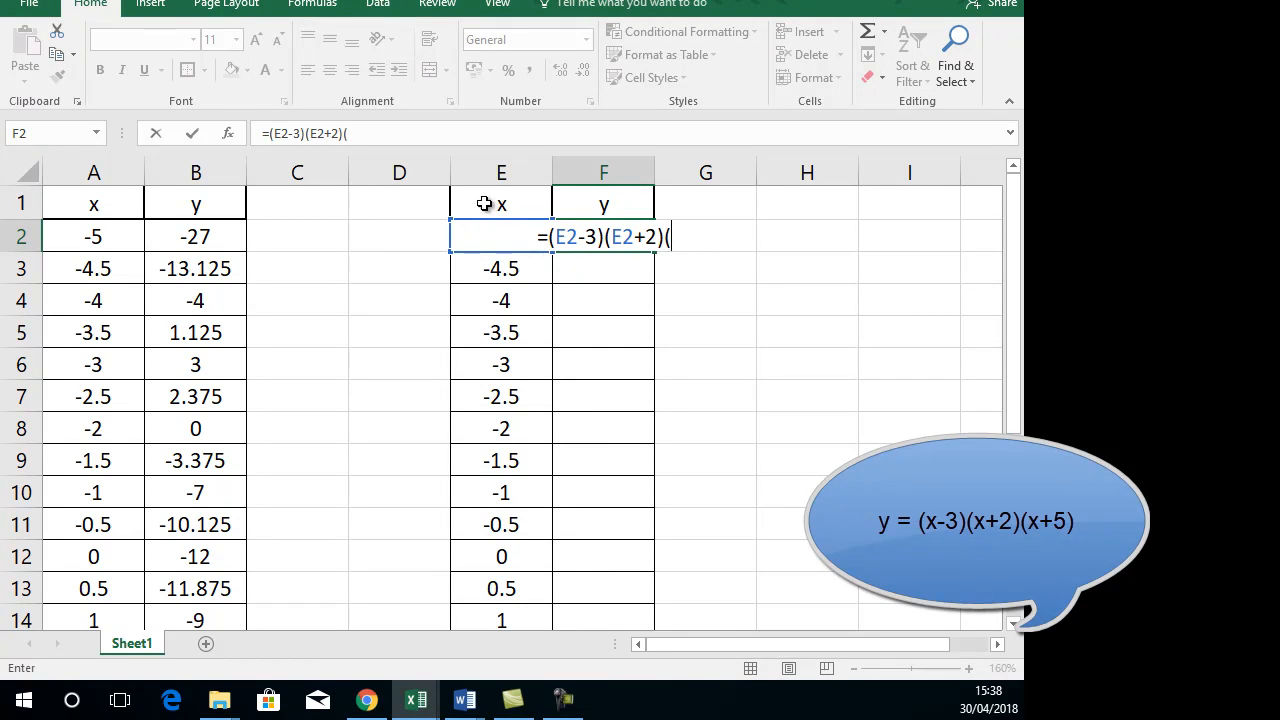
click(485, 204)
key(Down)
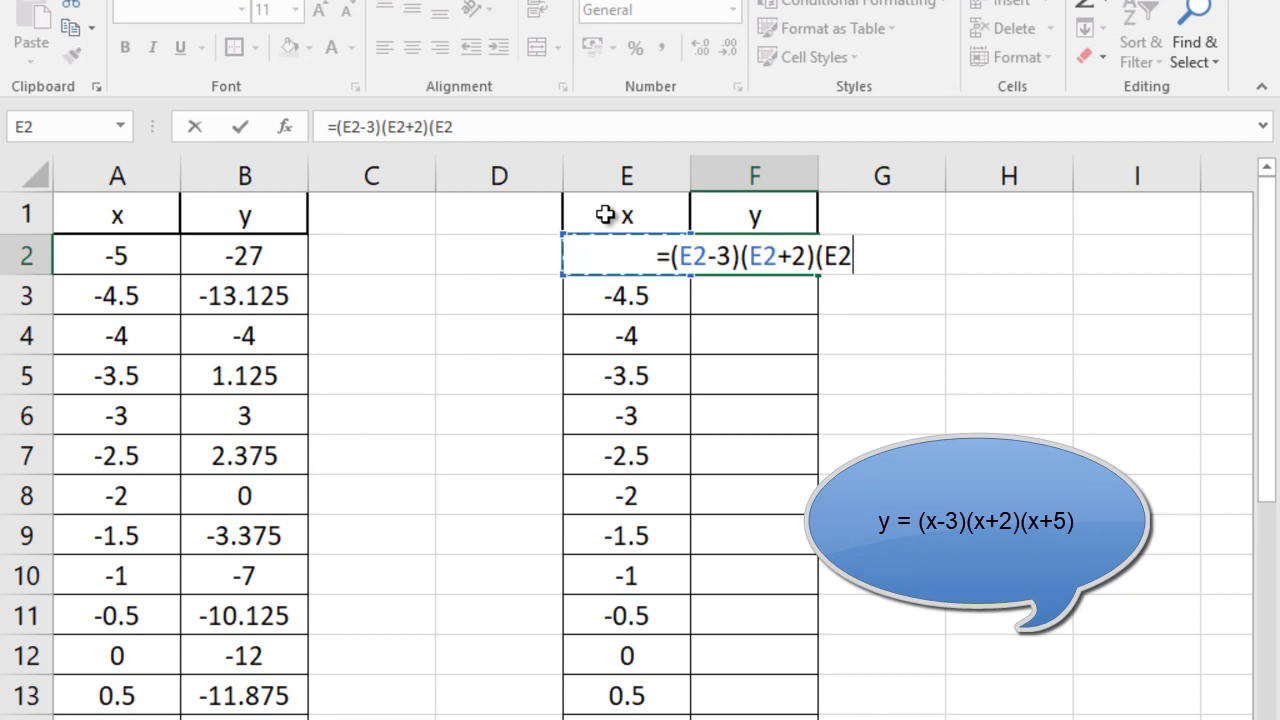
key(BackSpace)
key(BackSpace)
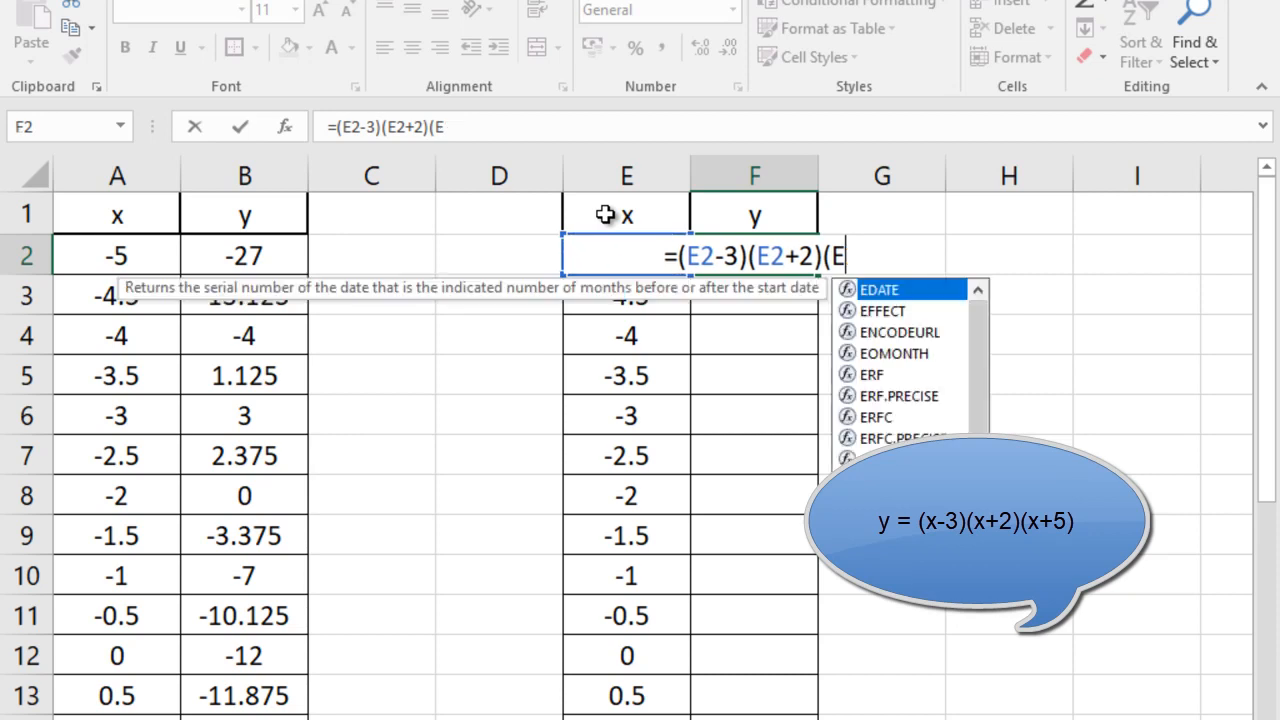
text(E2)
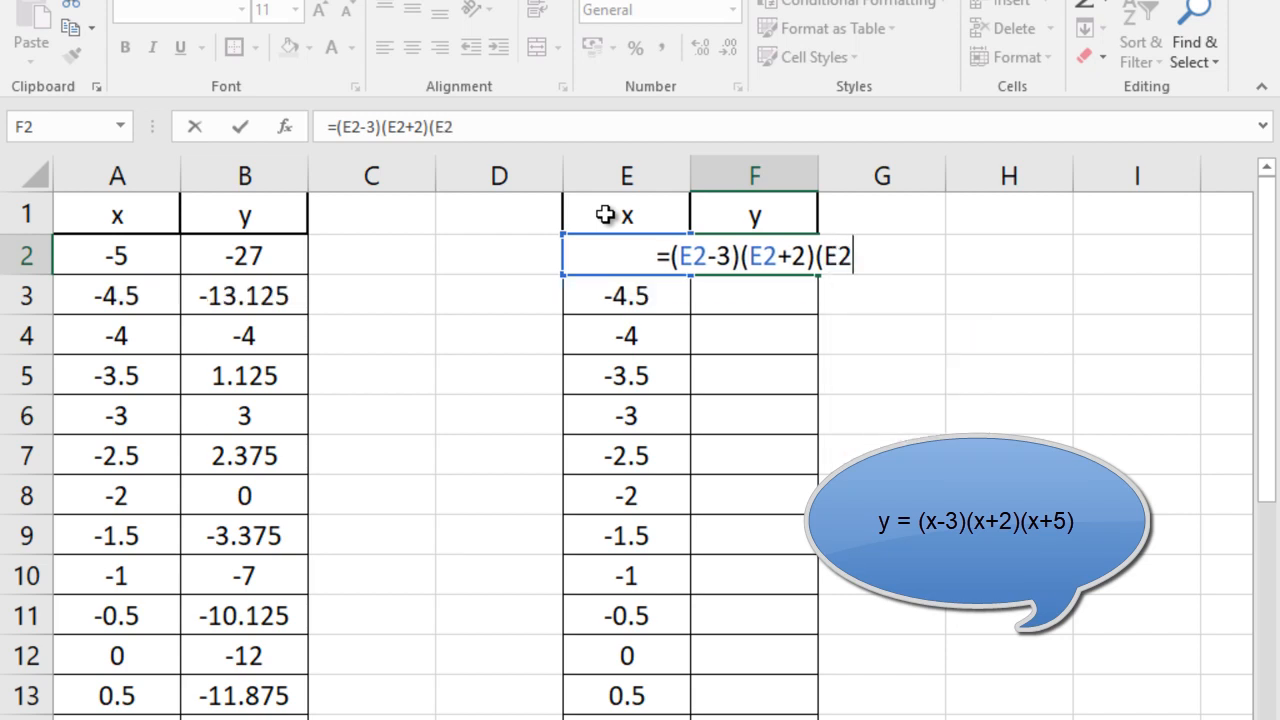
text(+5))
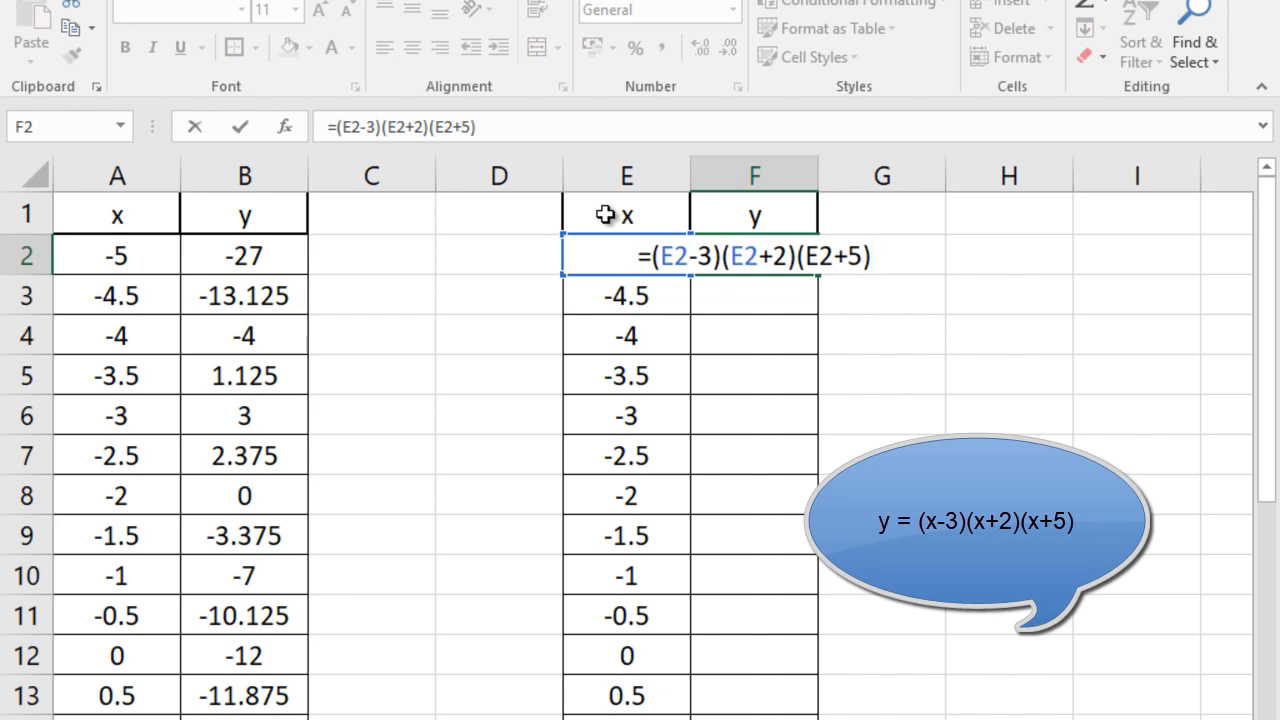
key(Return)
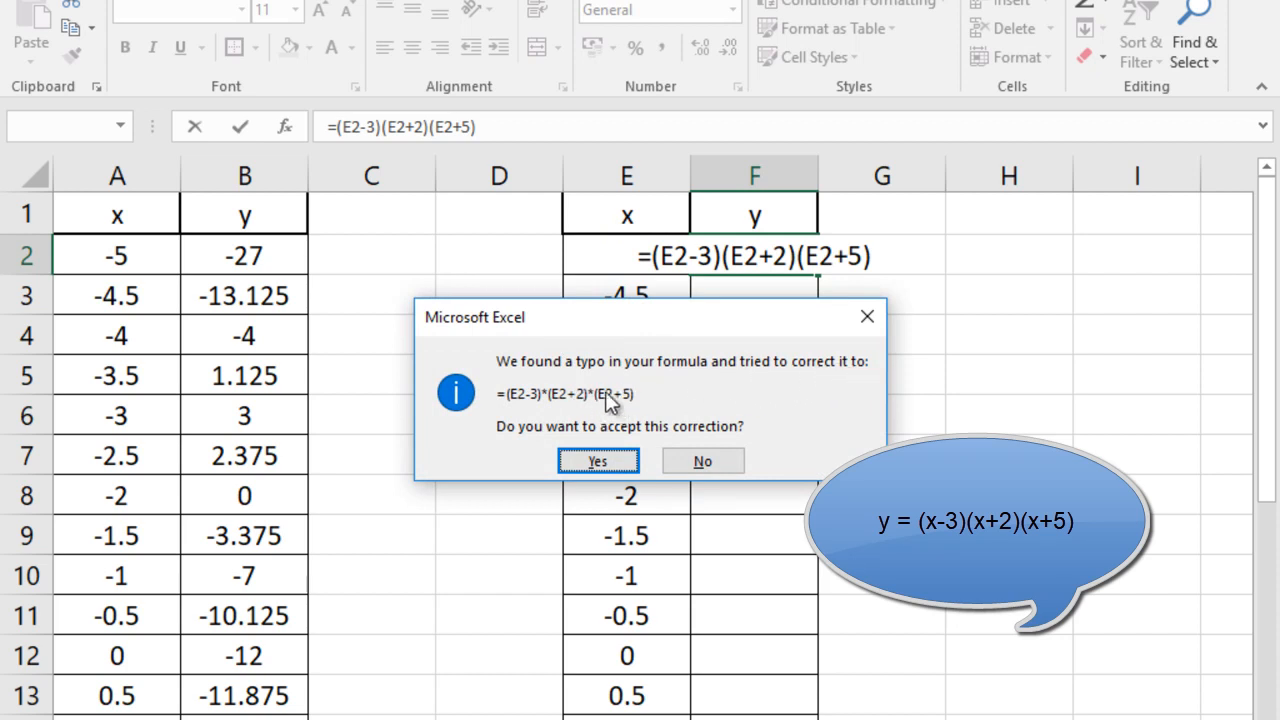
click(592, 468)
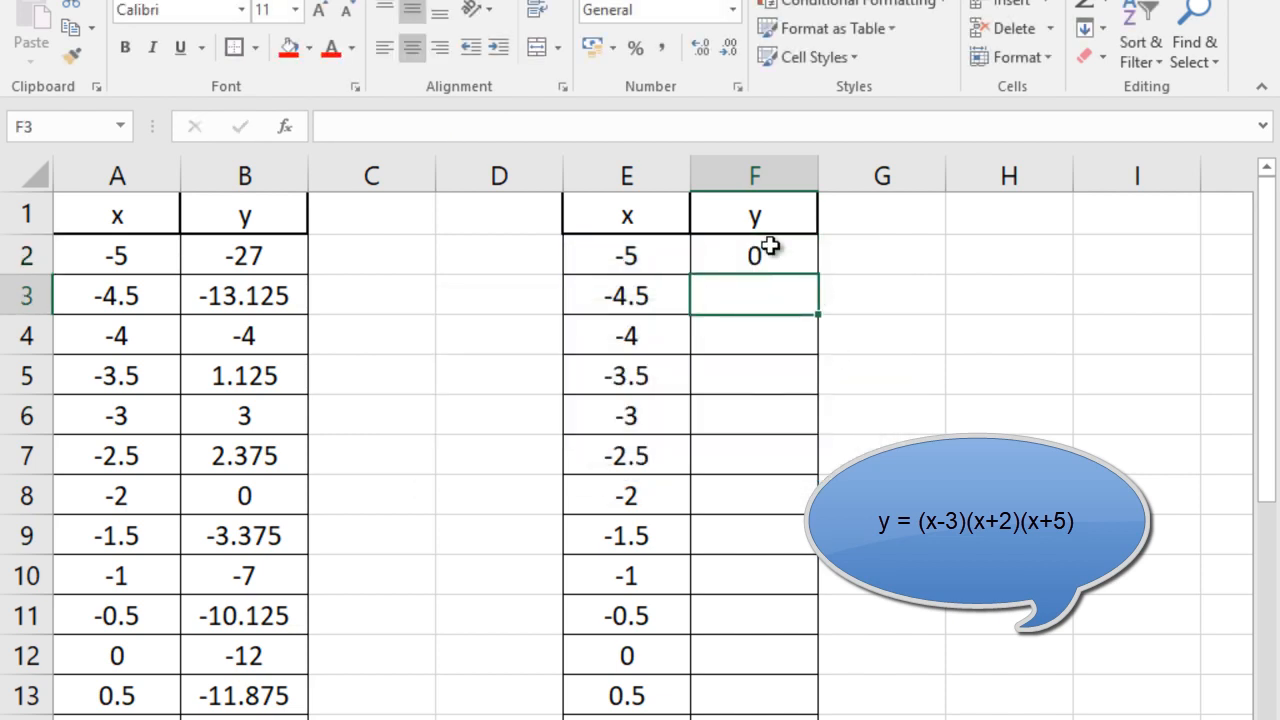
Step: Fill the y formula from F2 down to F22 and check the values along the table
click(812, 270)
double_click(818, 274)
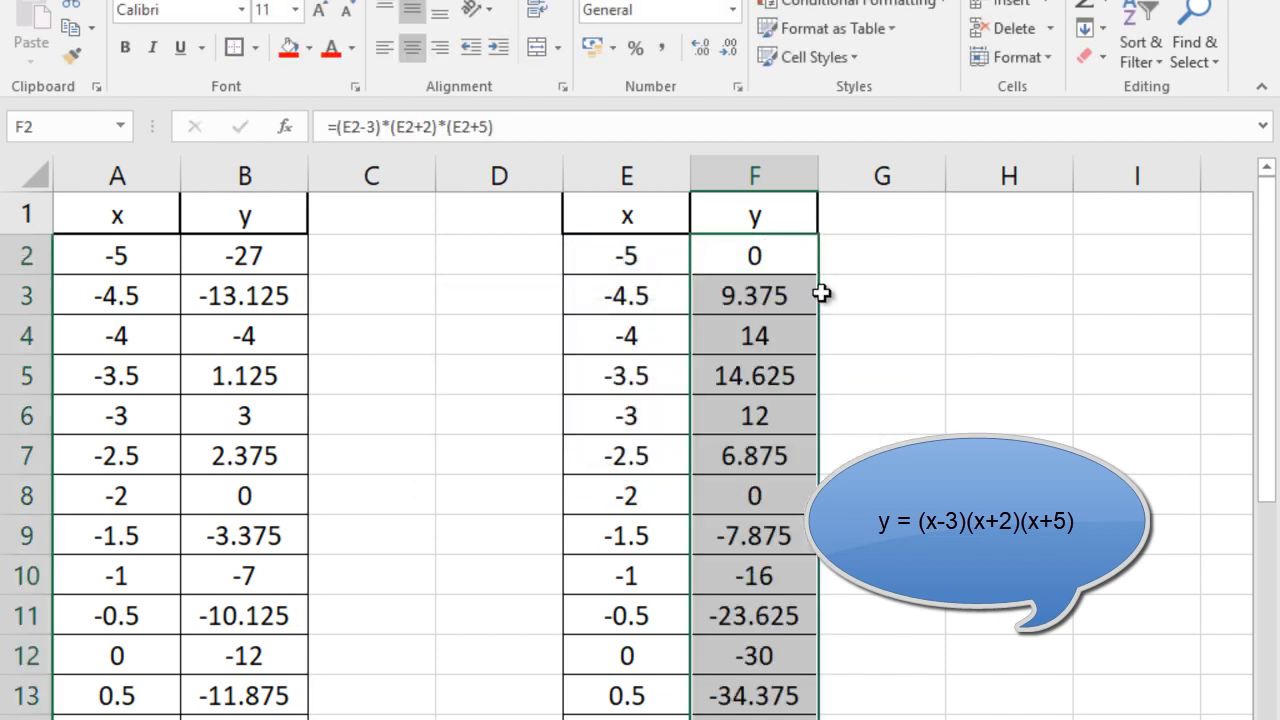
scroll(923, 423, down, 5)
scroll(923, 423, up, 5)
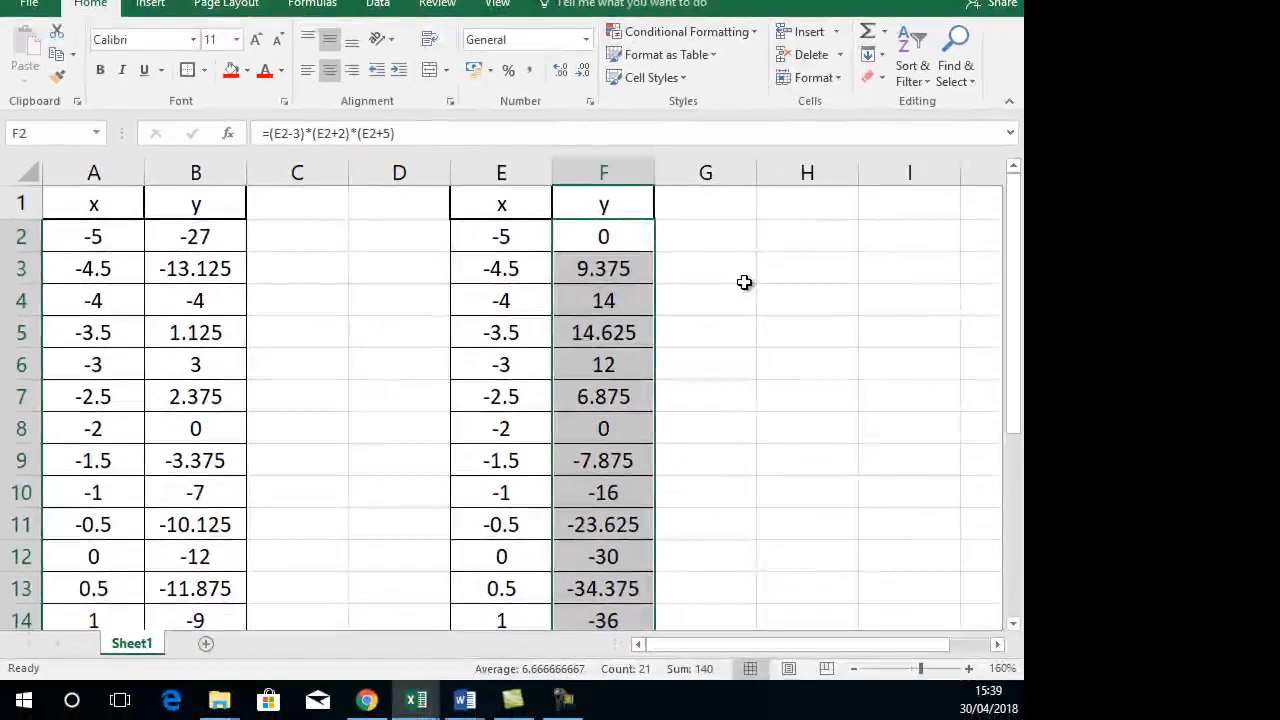
click(931, 311)
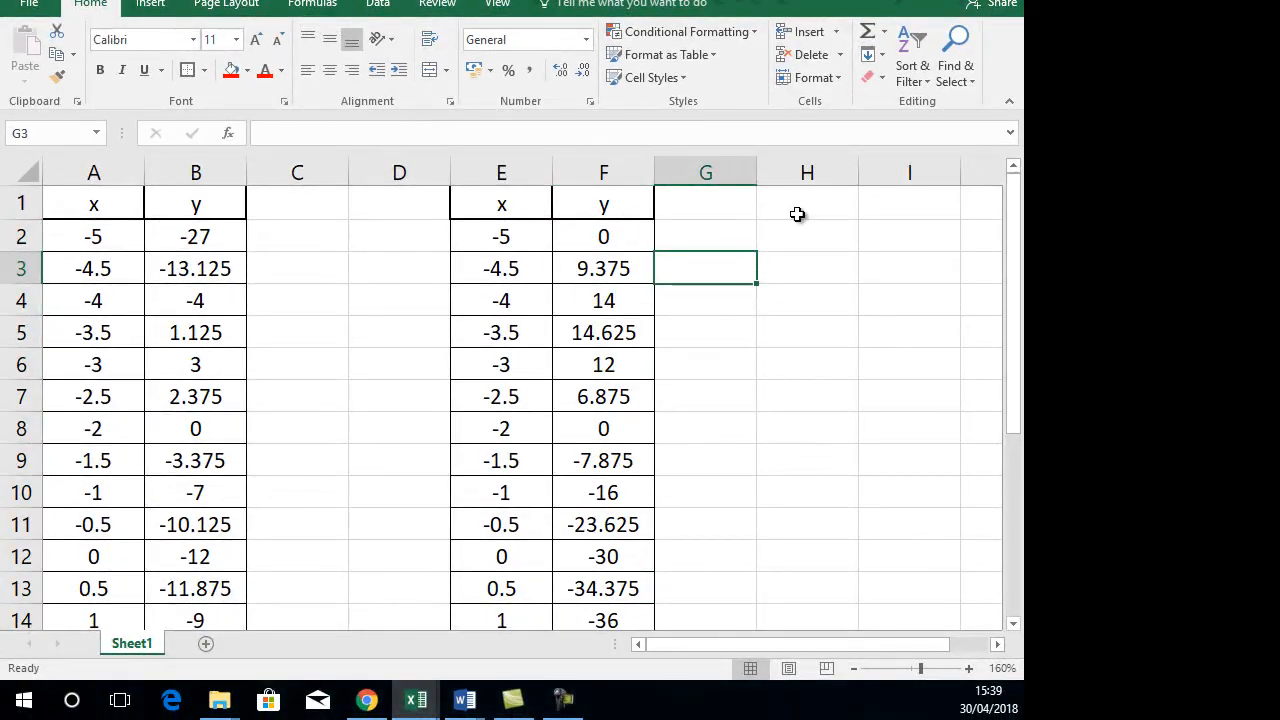
Step: Copy the x values column E and paste it into column H
click(803, 206)
drag(604, 172, 528, 172)
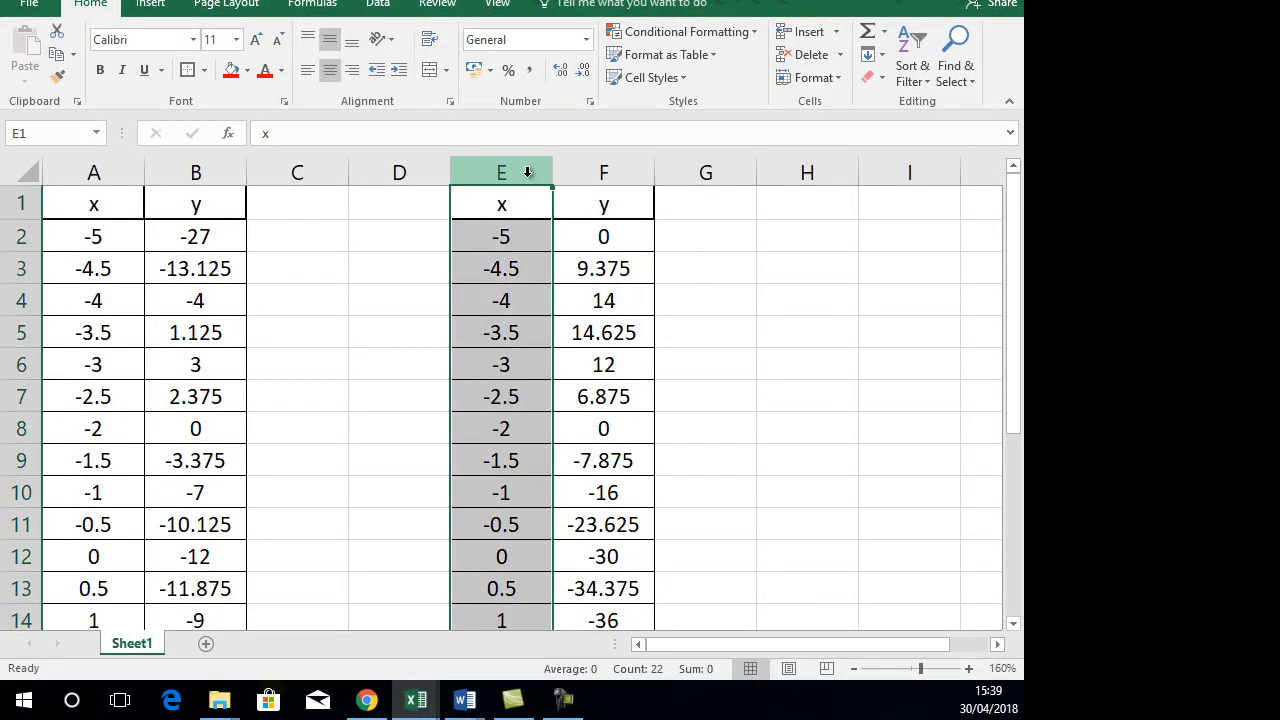
key(ctrl+c)
click(812, 174)
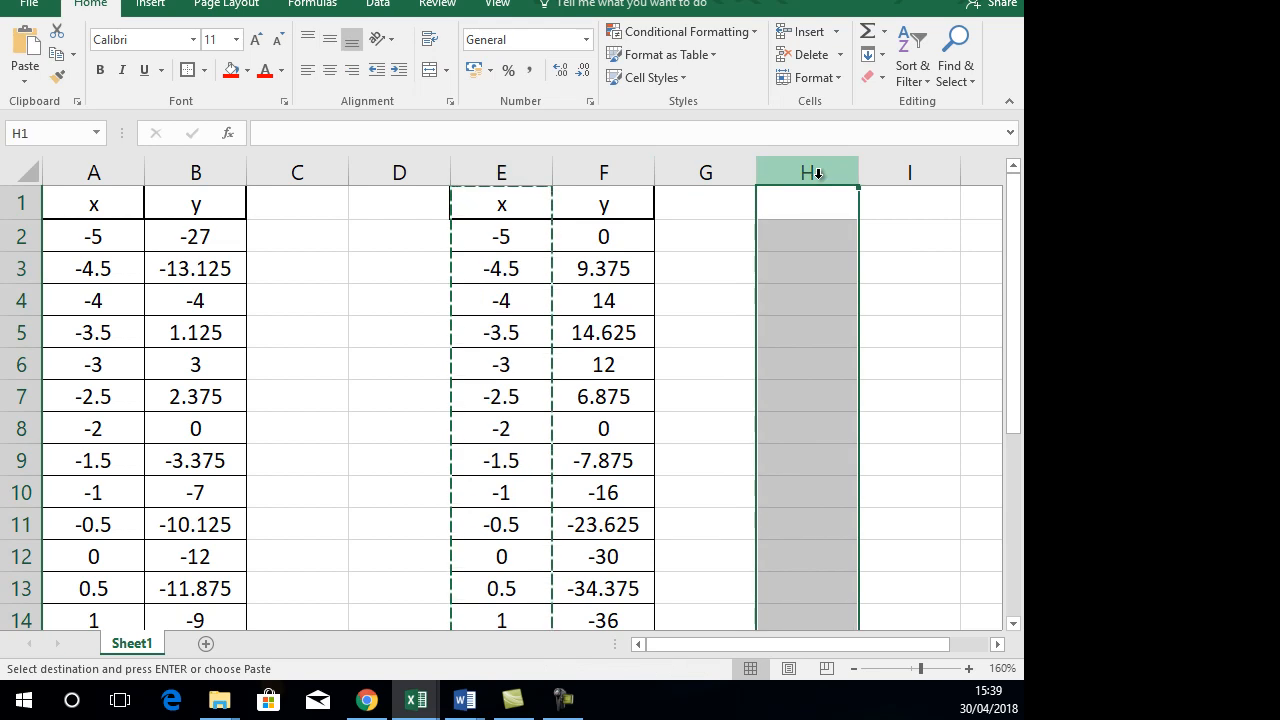
key(ctrl+v)
Step: Copy the y header from F1 into I1 and select cell I2
click(997, 644)
click(997, 644)
click(997, 644)
click(642, 236)
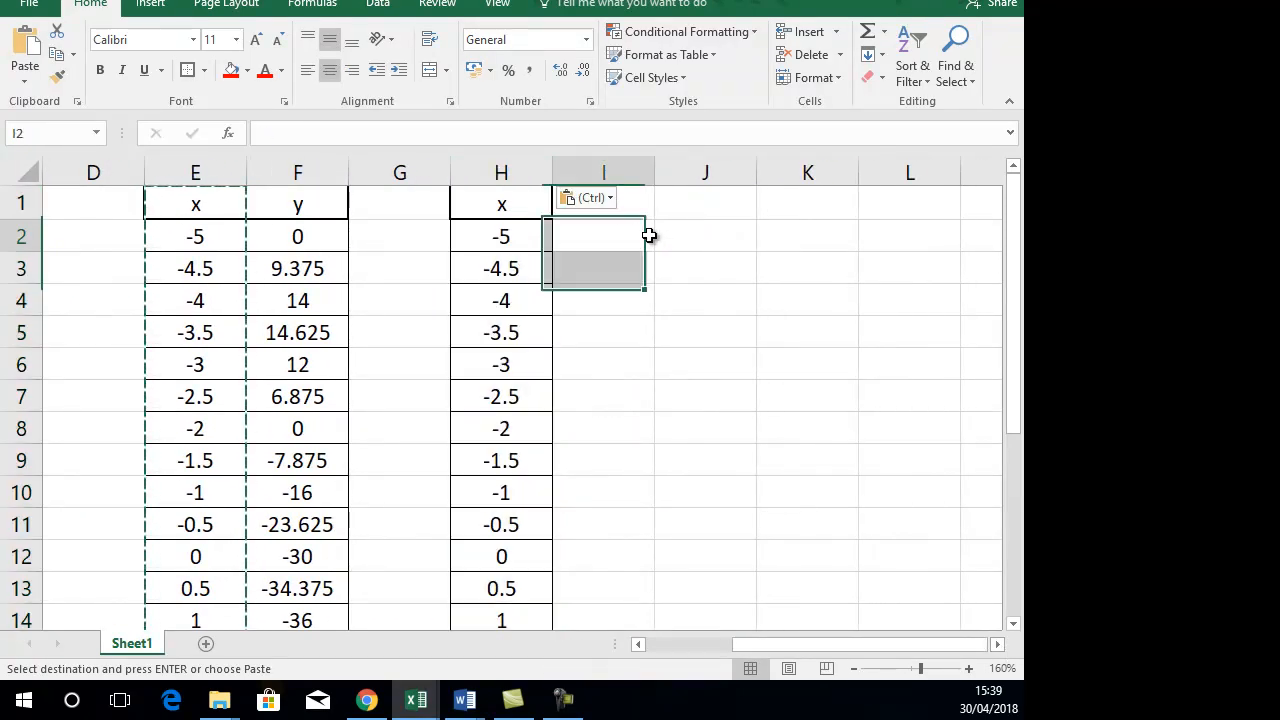
click(321, 204)
key(ctrl+c)
click(631, 205)
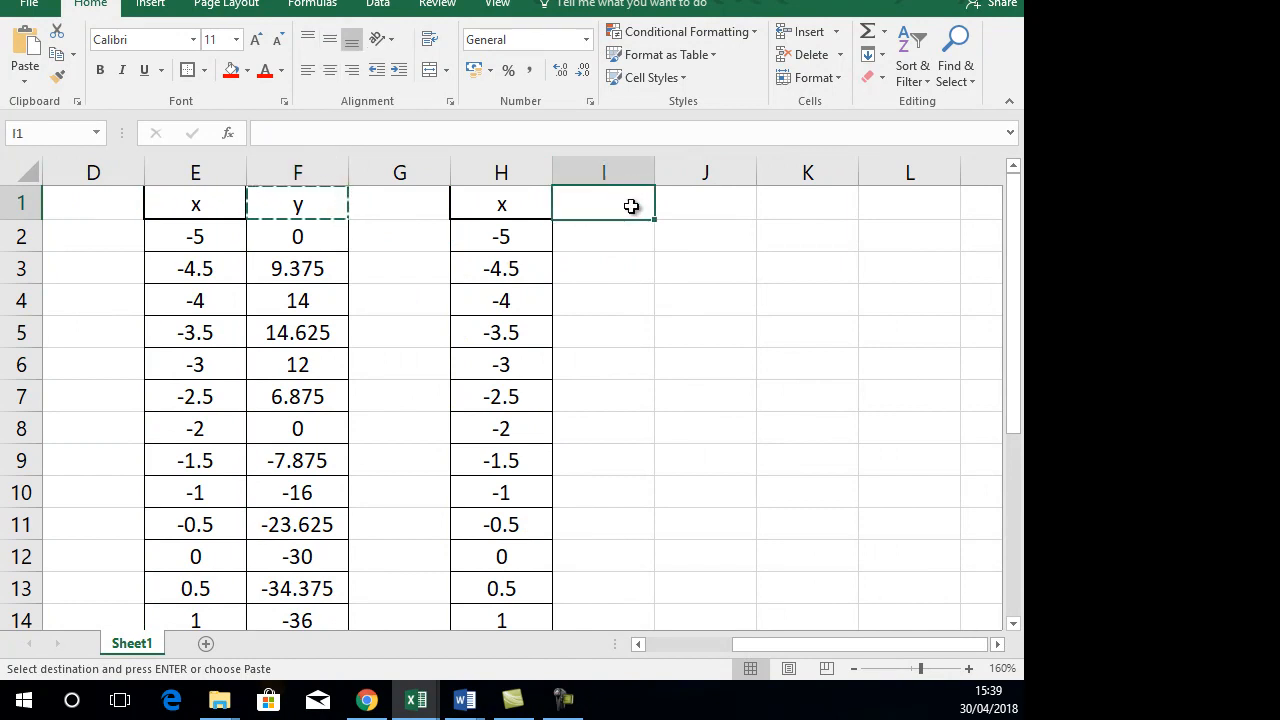
key(ctrl+v)
click(594, 237)
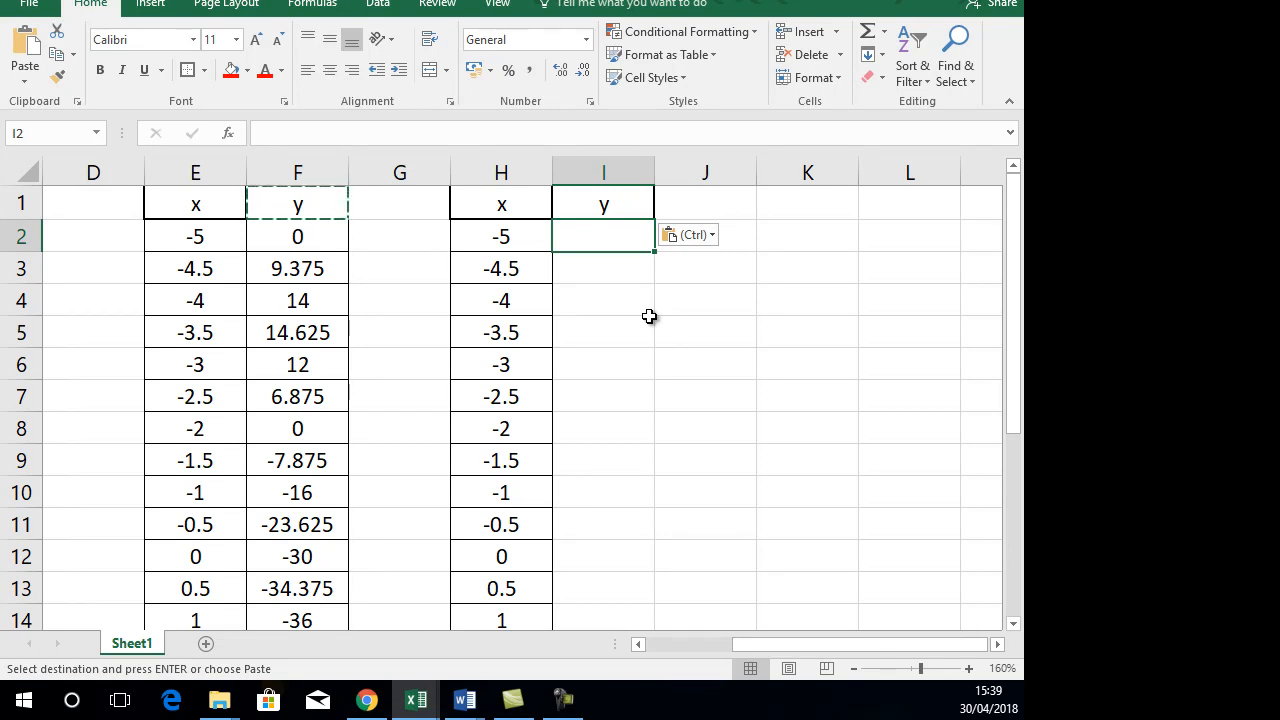
Step: Clear the copied x values in cells H2 to H22, leaving the header and borders
drag(512, 238, 497, 571)
scroll(497, 571, up, 4)
key(Delete)
Step: Extend the empty bordered cells H2 to H22 across into column I
scroll(583, 442, down, 5)
scroll(583, 442, down, 1)
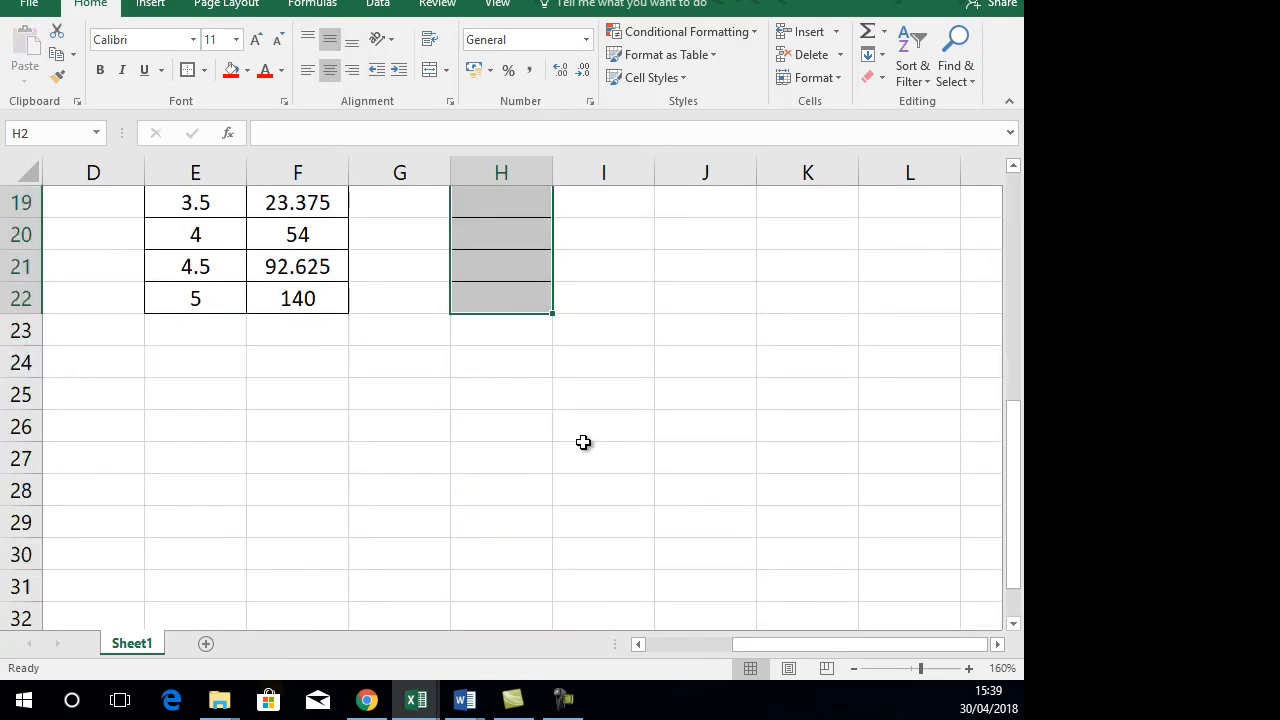
drag(552, 314, 646, 318)
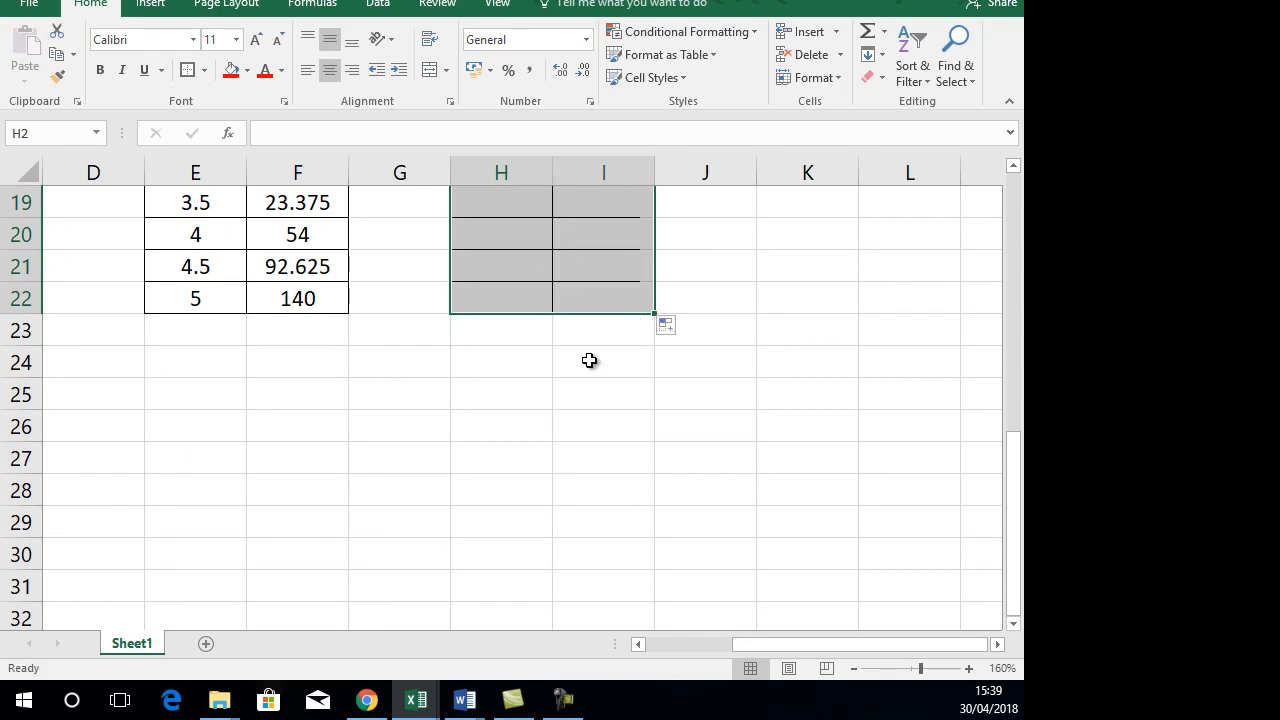
scroll(589, 360, up, 6)
Step: Enter the x values 0, 20, 40, 60, 80 and 100 in cells H2 to H7
click(527, 232)
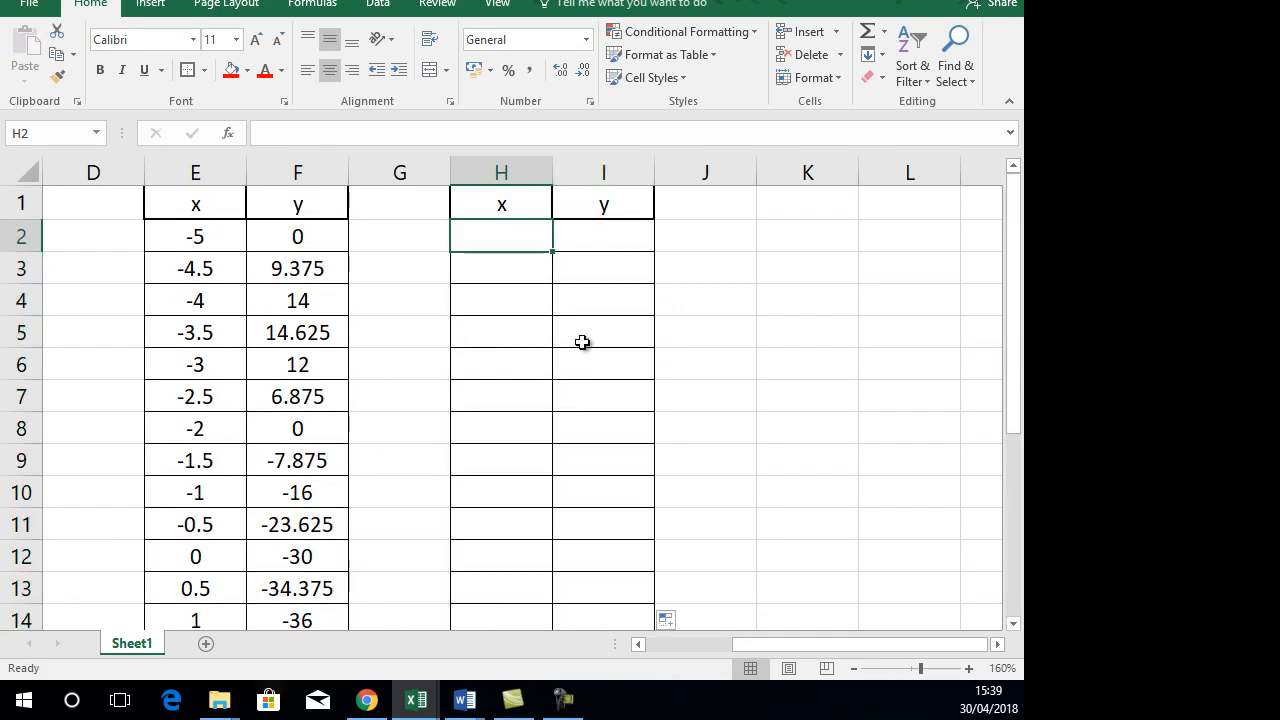
text(0)
key(Return)
text(20)
key(Return)
text(401)
key(Return)
key(Up)
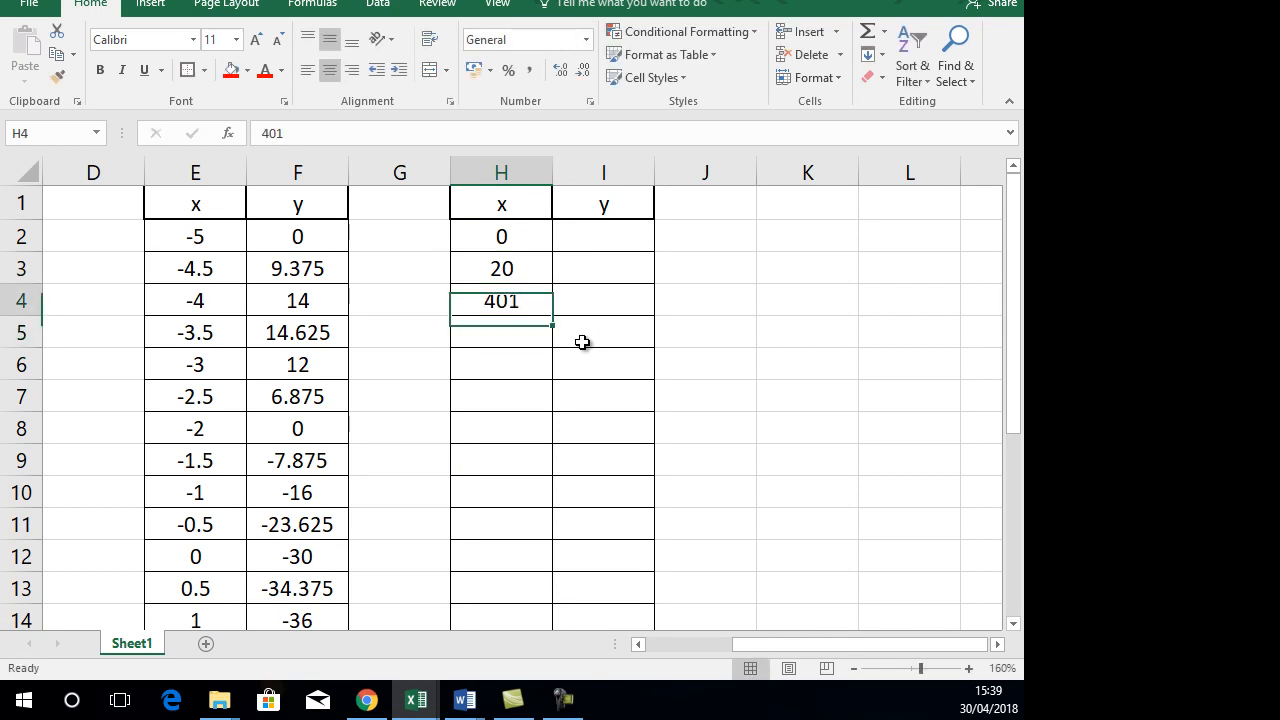
text(40)
key(Return)
text(60)
key(Return)
text(80)
key(Return)
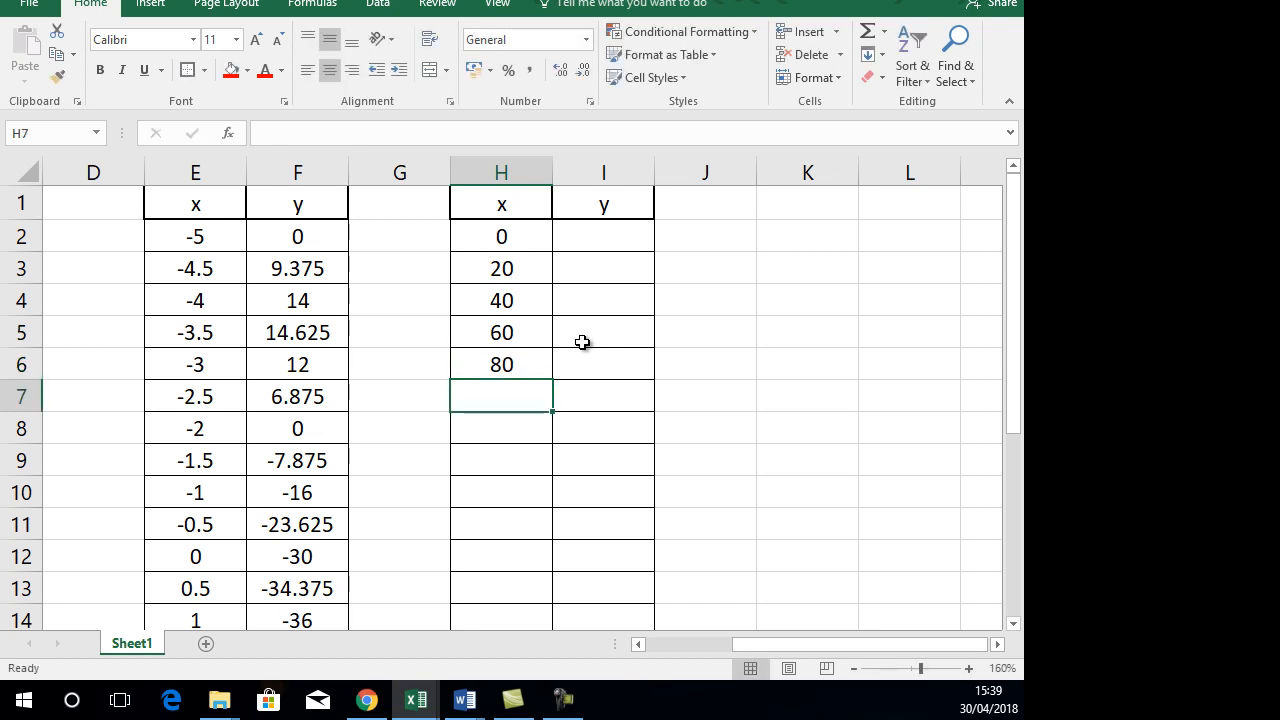
text(9)
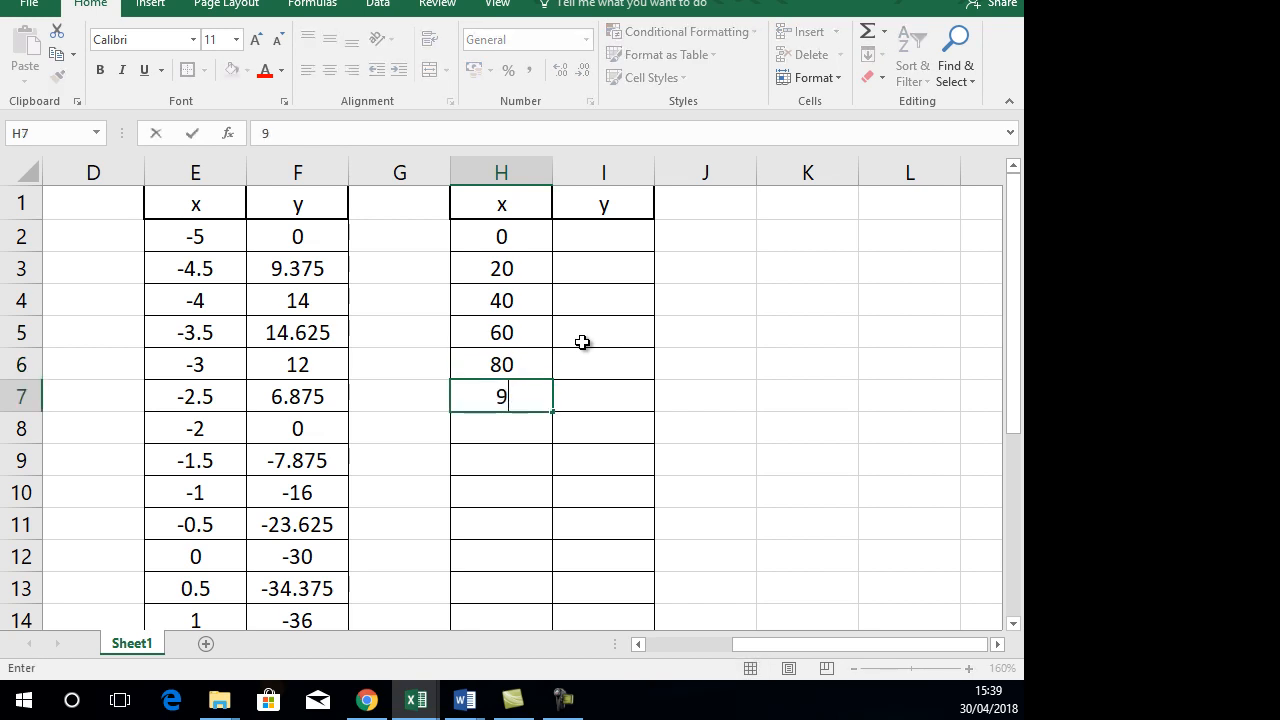
key(BackSpace)
text(100)
key(ctrl+Return)
key(Return)
Step: Continue the x series in steps of 20 down column H to 360 in cell H20
drag(512, 236, 536, 527)
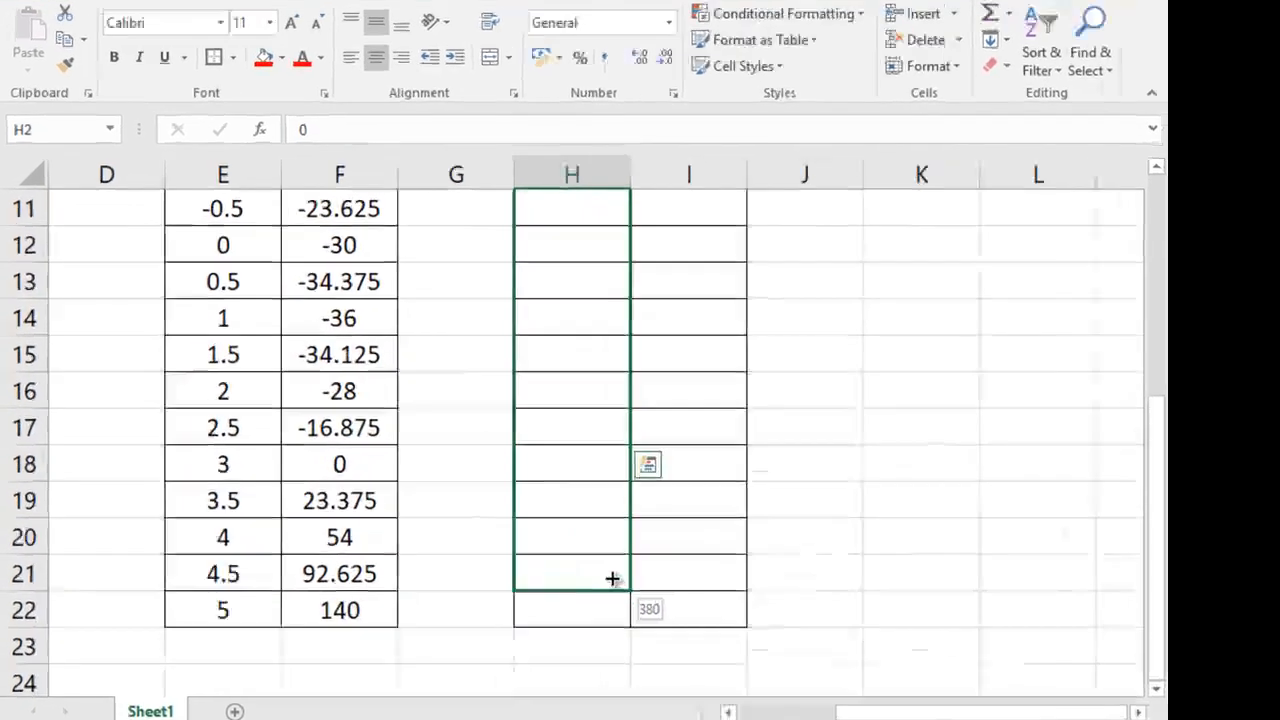
drag(612, 578, 607, 554)
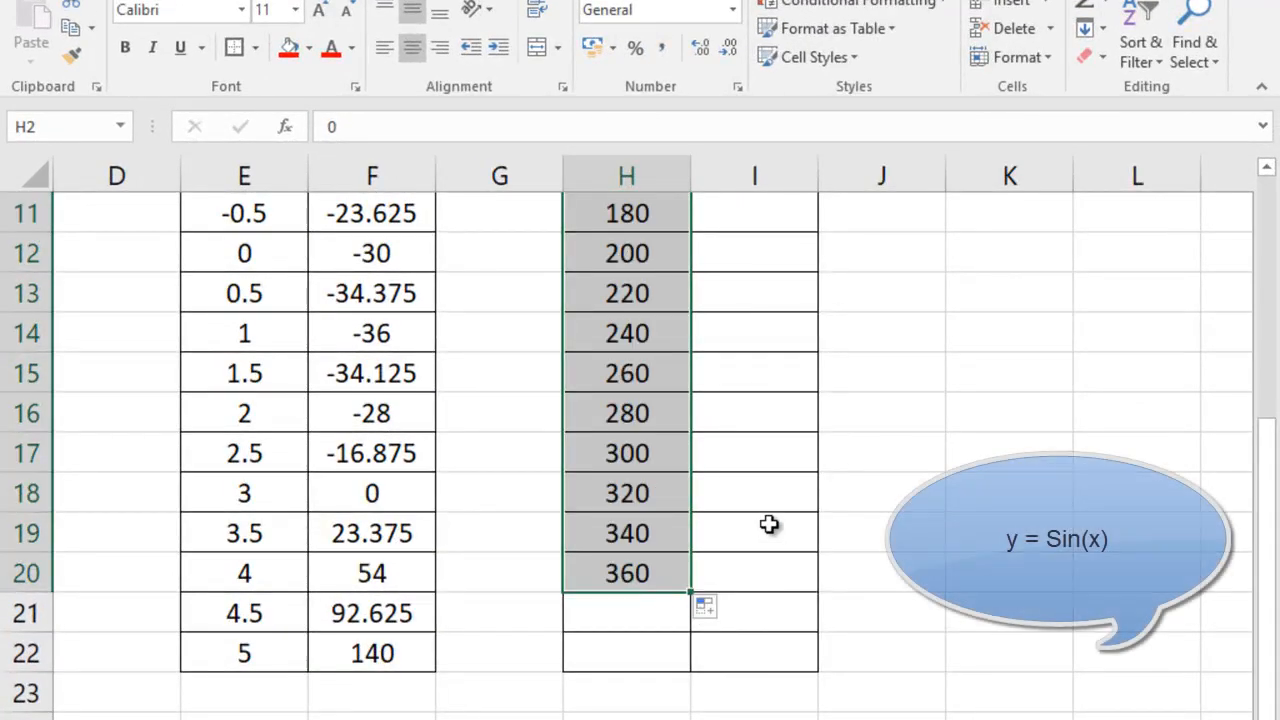
scroll(769, 524, up, 3)
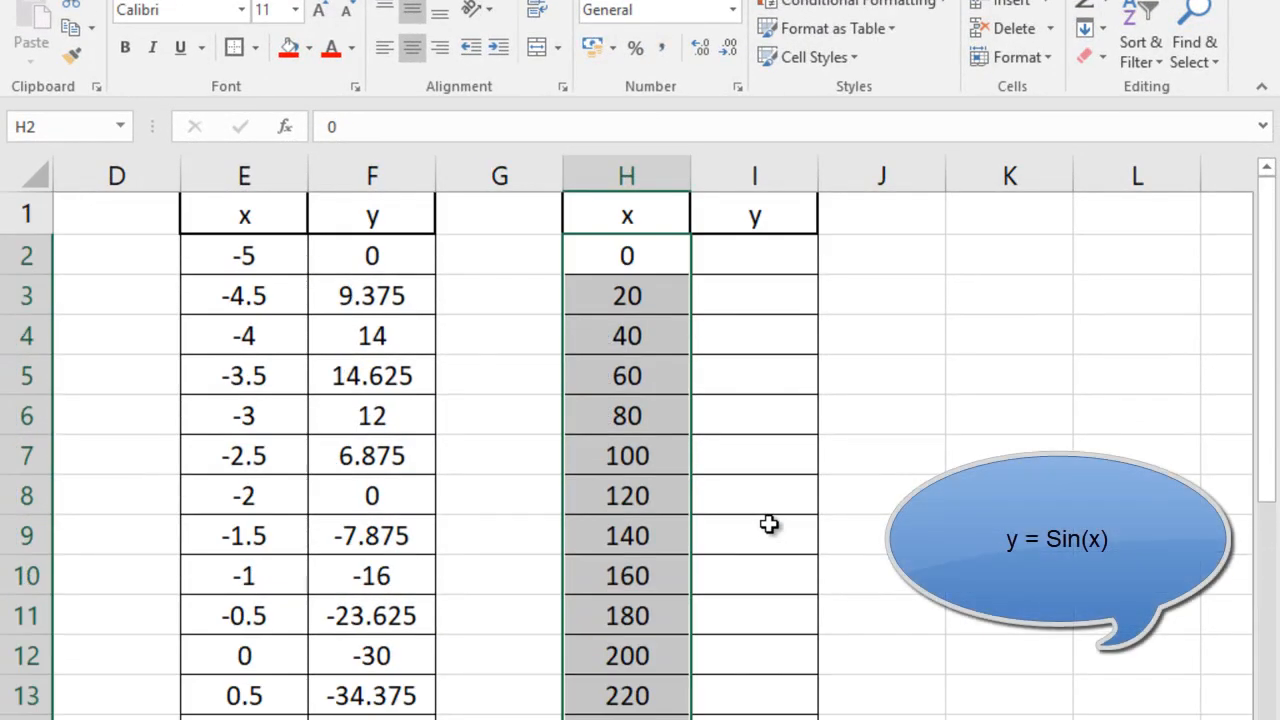
click(940, 349)
Step: Enter the formula =SIN(H2) in cell I2 and reselect that cell
click(751, 257)
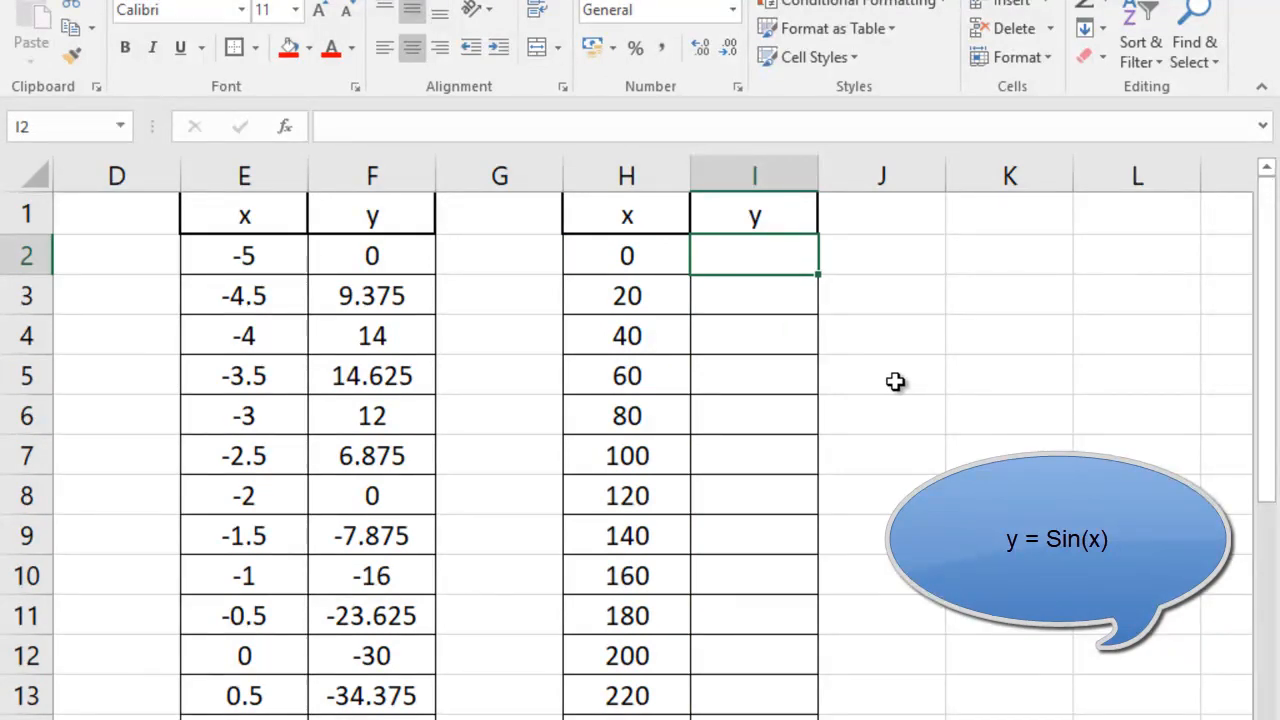
text(=)
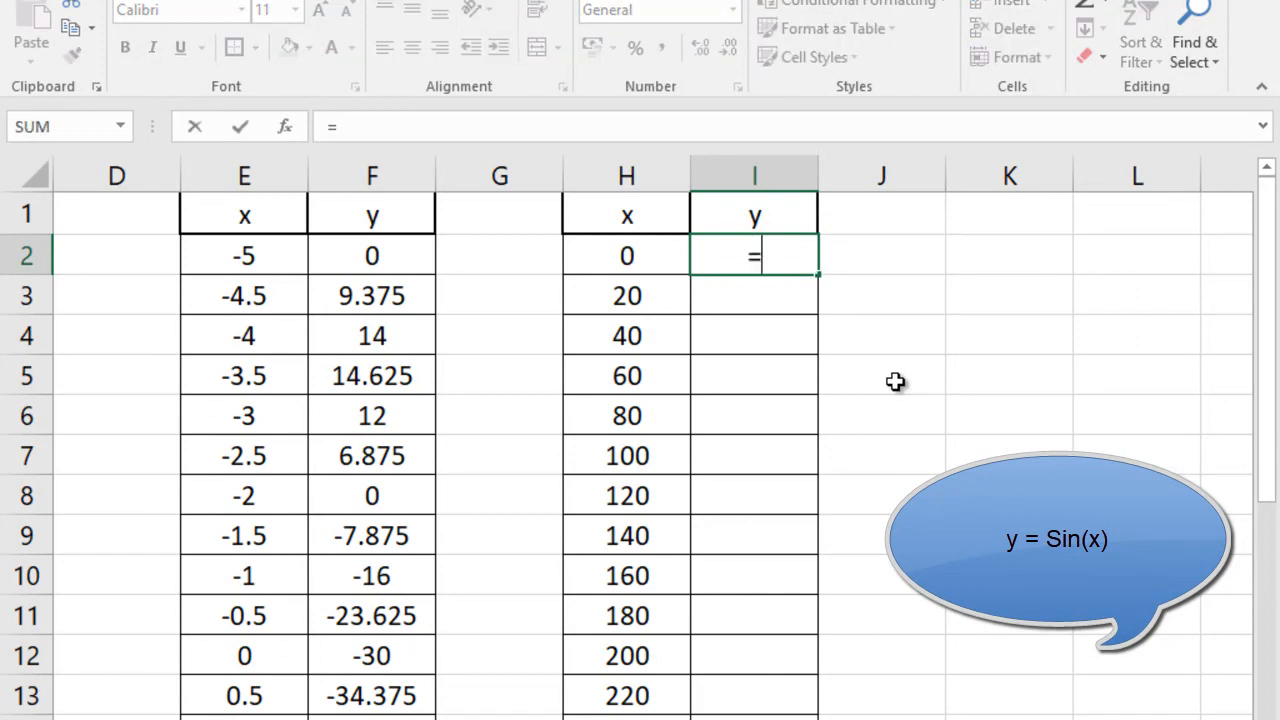
text(SIN)
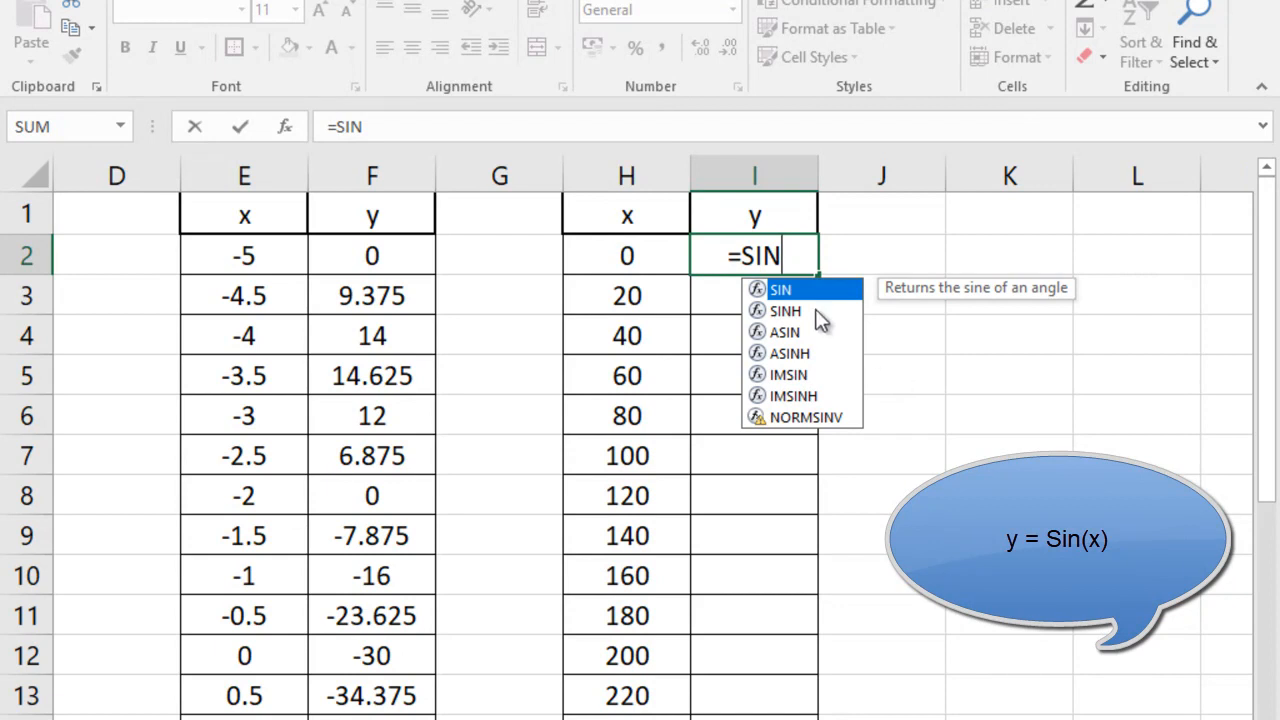
double_click(766, 288)
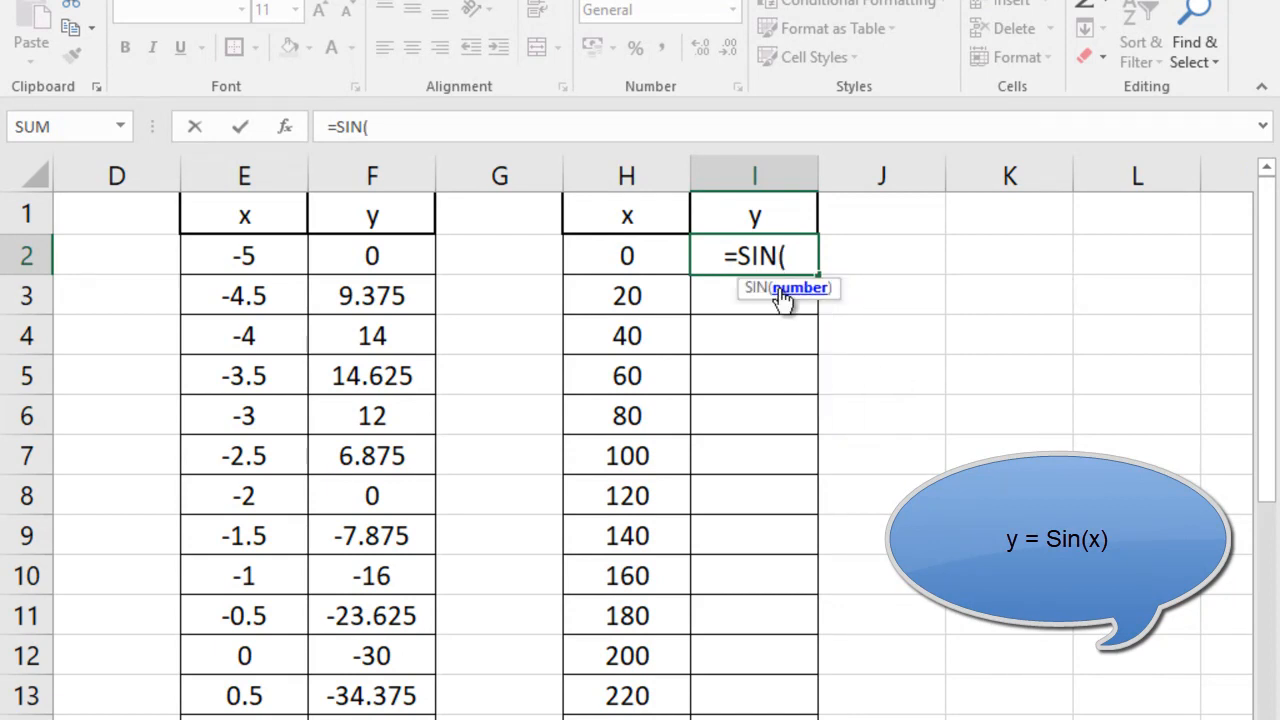
click(642, 257)
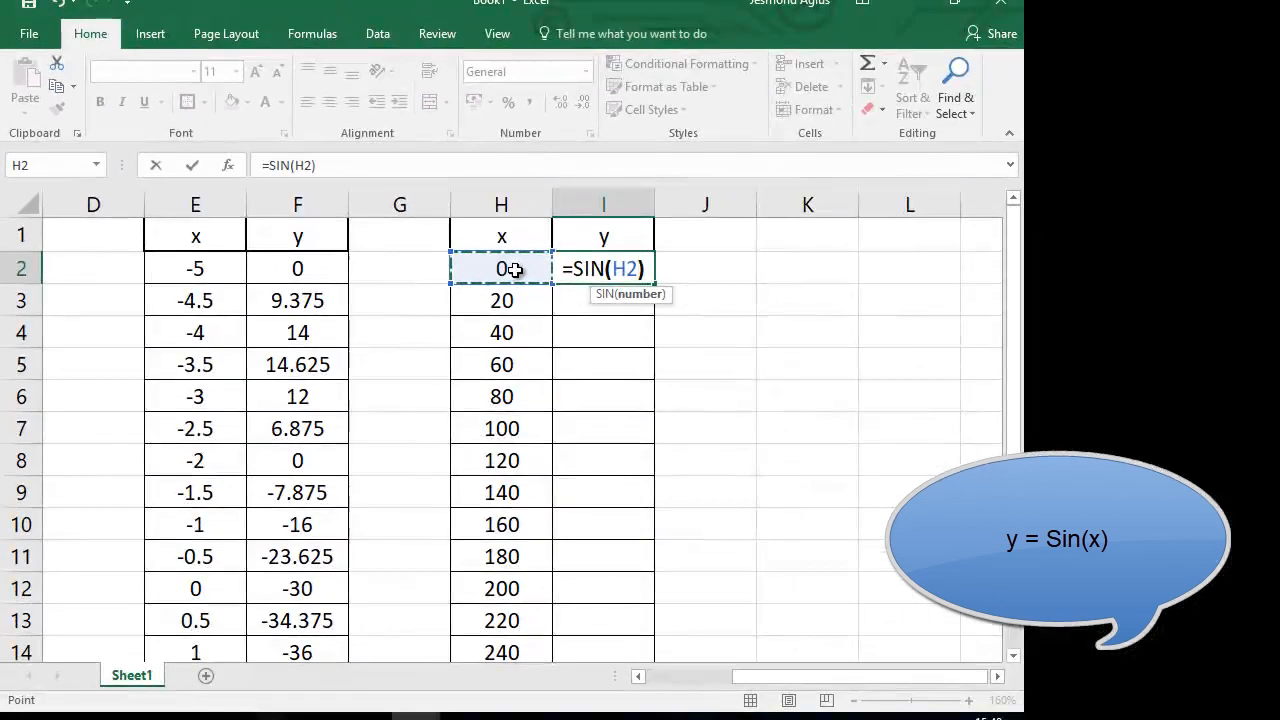
text())
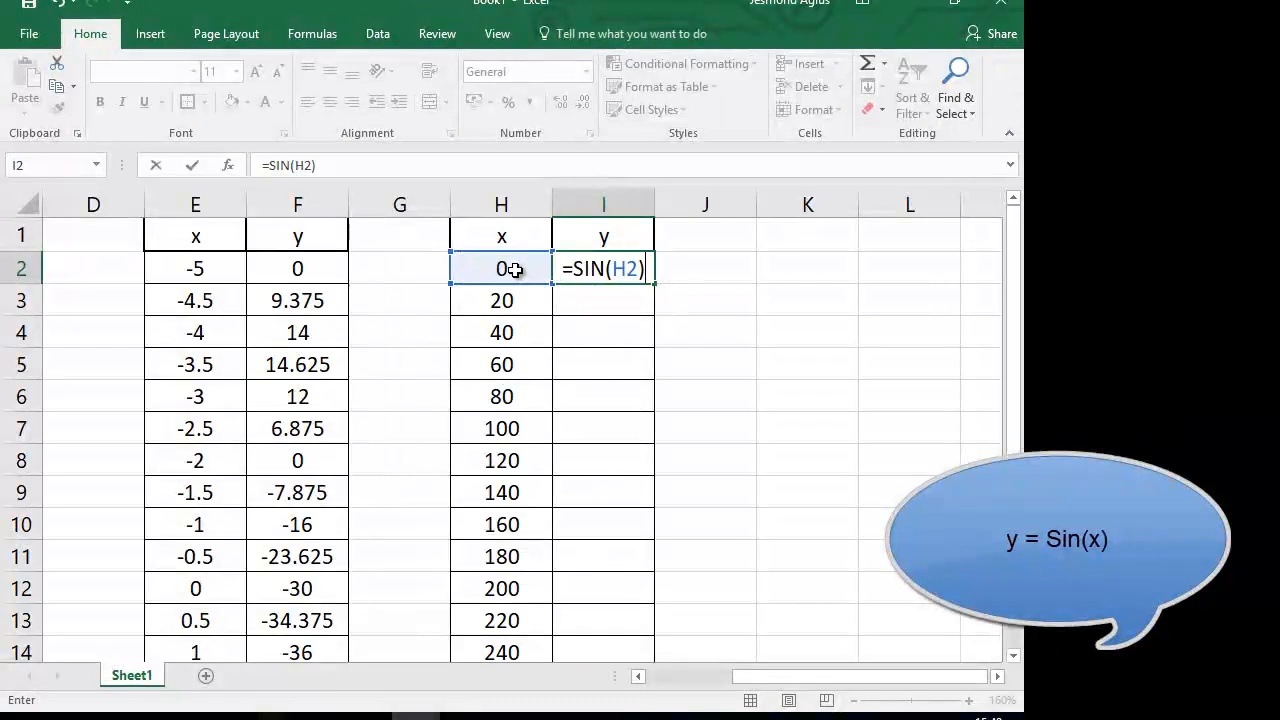
key(Return)
click(601, 270)
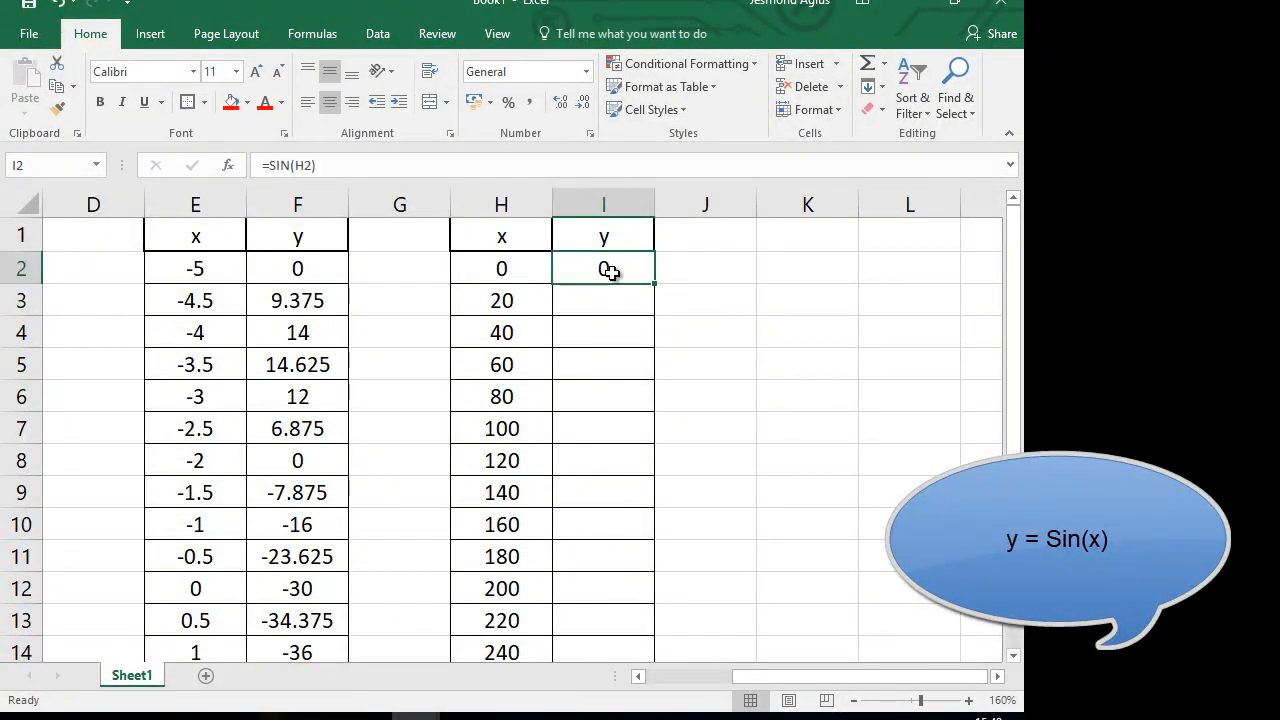
Step: Fill the =SIN(H2) formula from cell I2 down to I20 and review the resulting y values
double_click(654, 285)
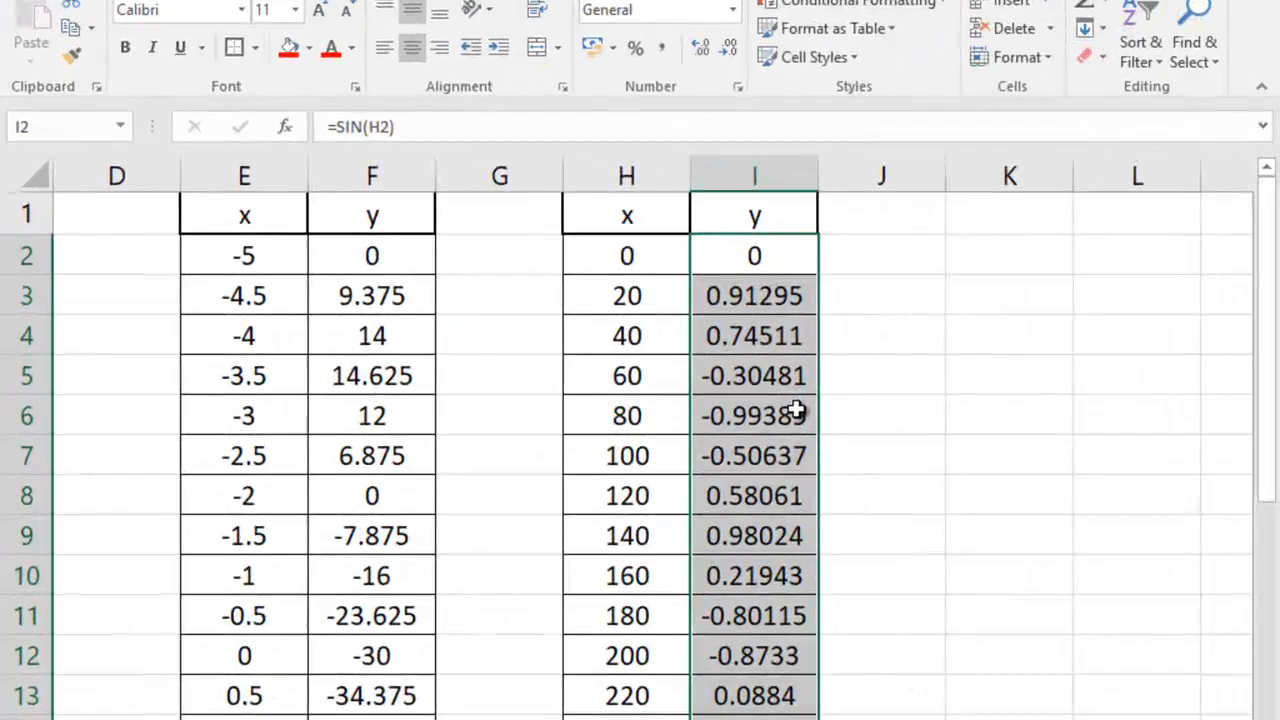
scroll(637, 391, down, 3)
scroll(795, 408, down, 1)
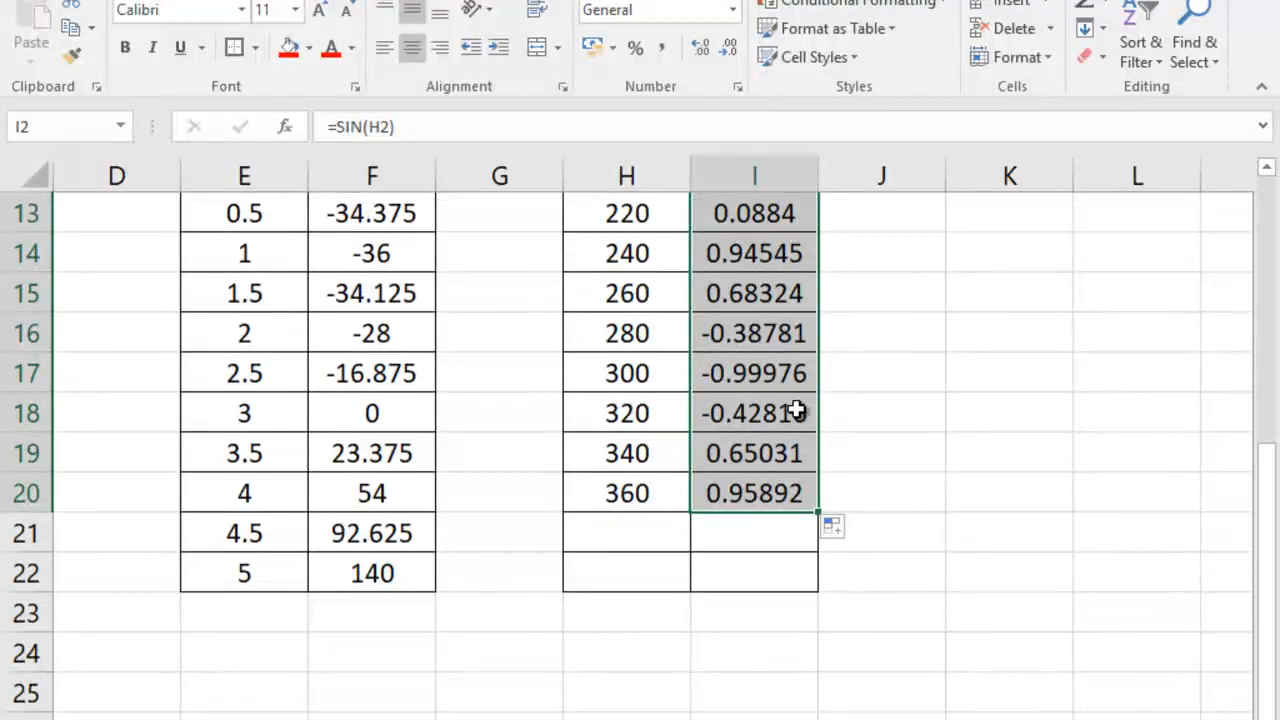
scroll(795, 408, up, 4)
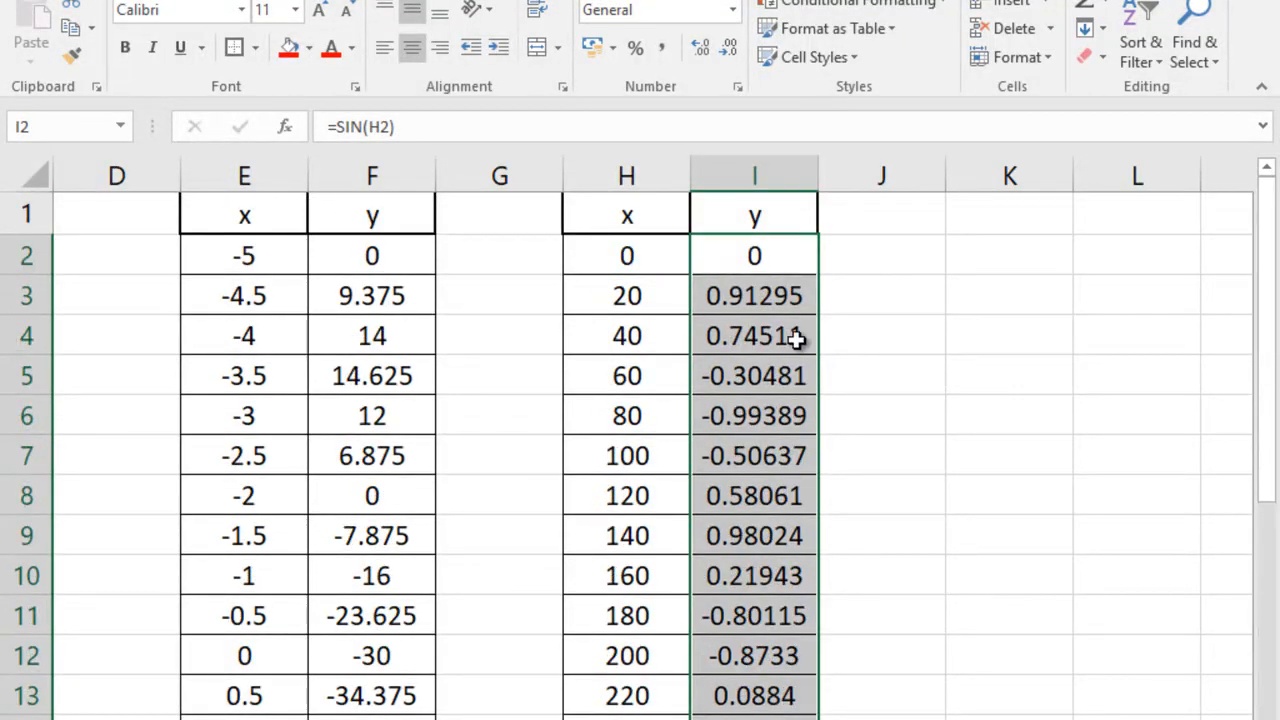
click(628, 253)
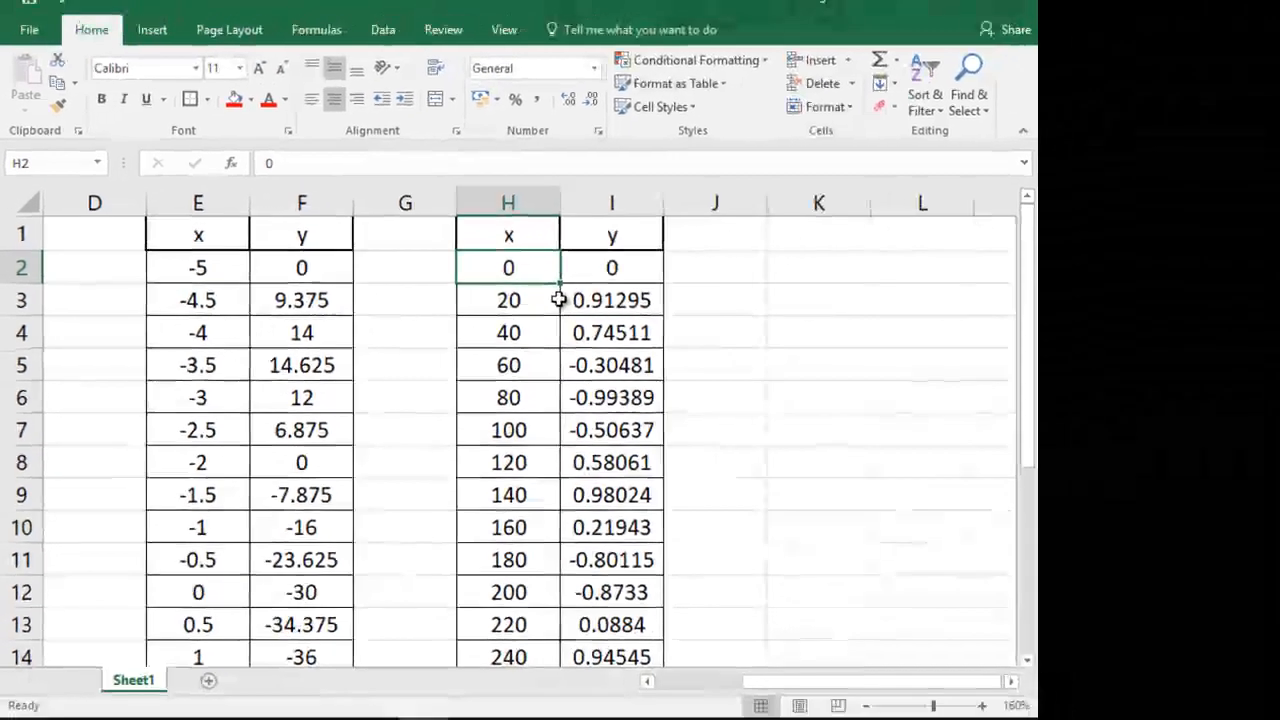
click(606, 269)
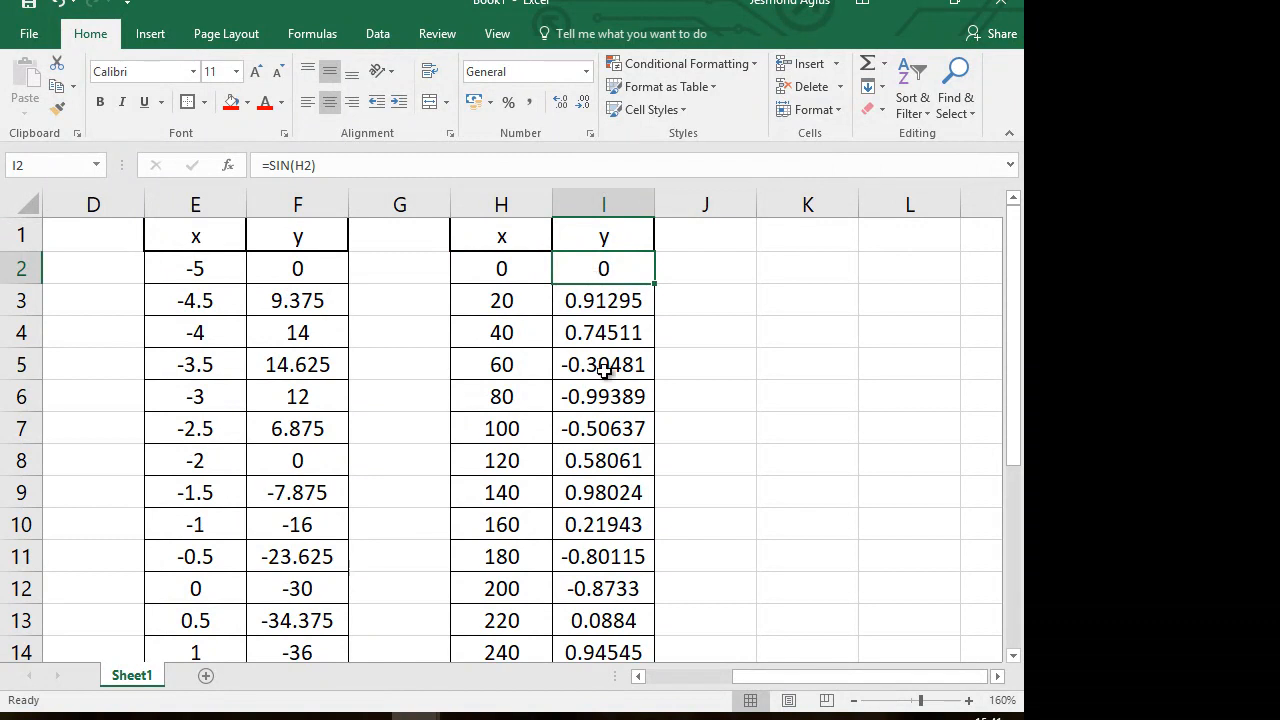
Step: Change the formula in cell I2 to =SIN(H2*PI()/180) so the degree values are converted to radians
double_click(620, 271)
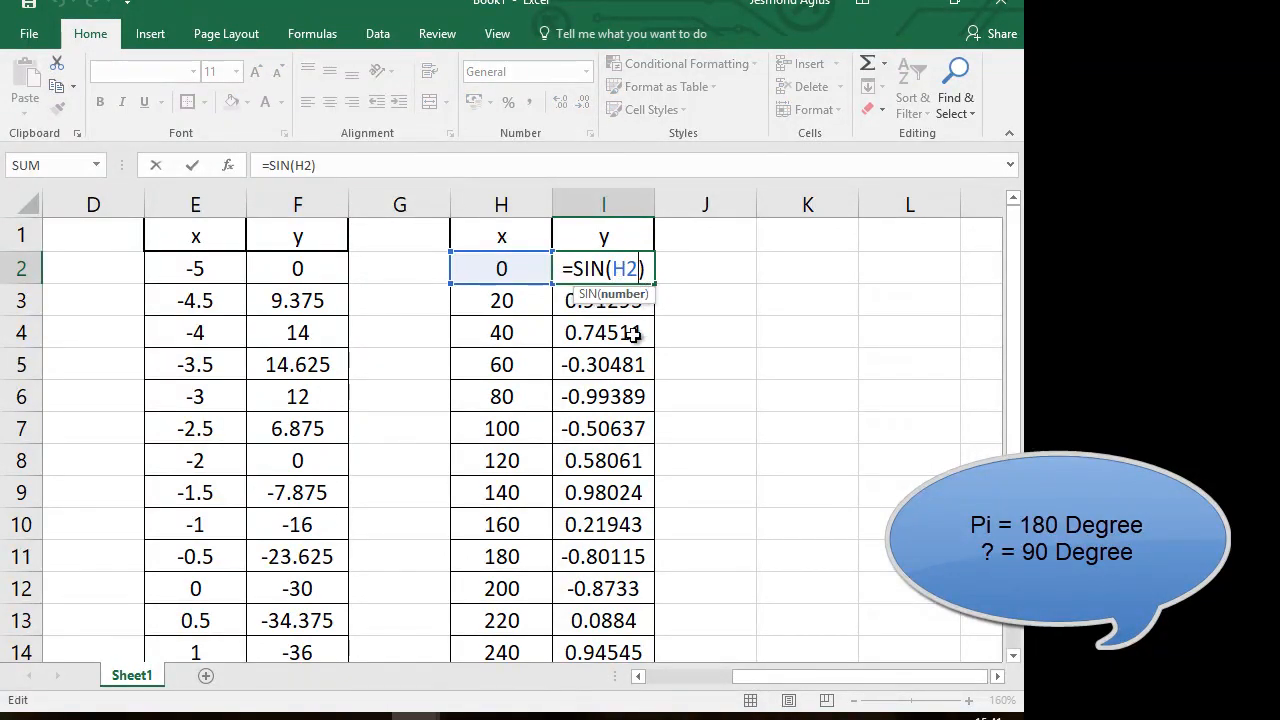
text(*)
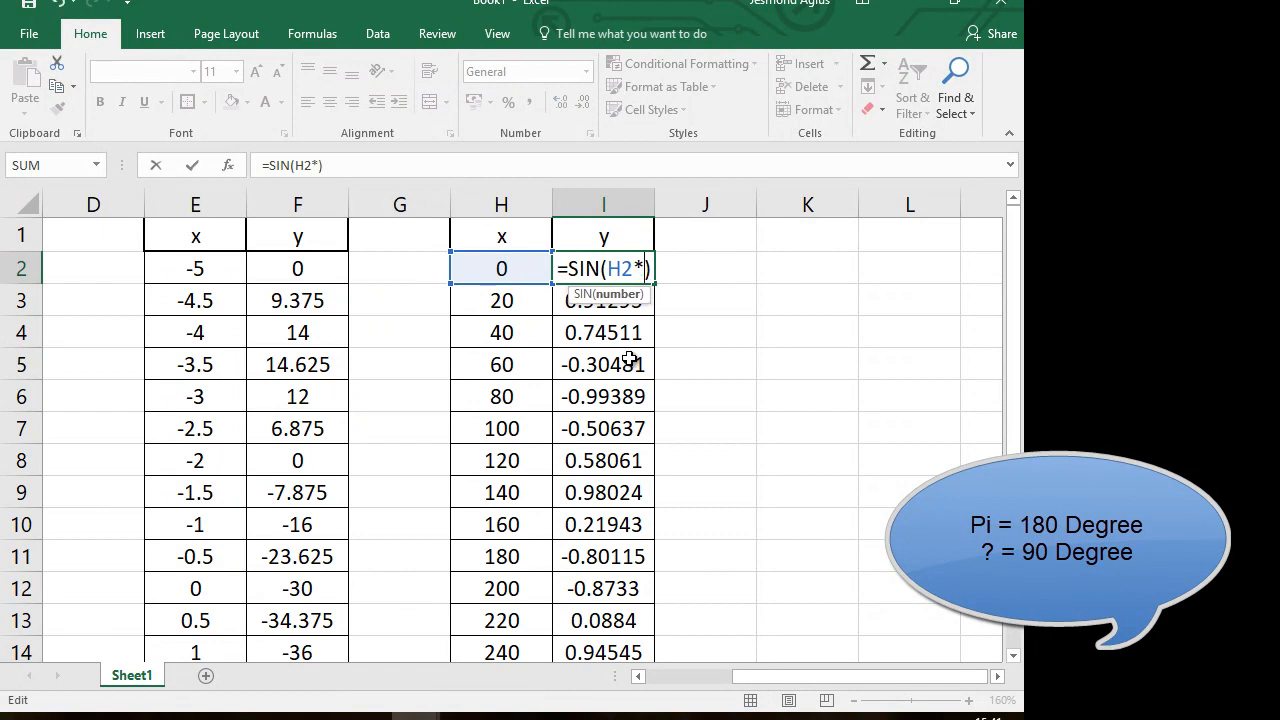
text(pi)
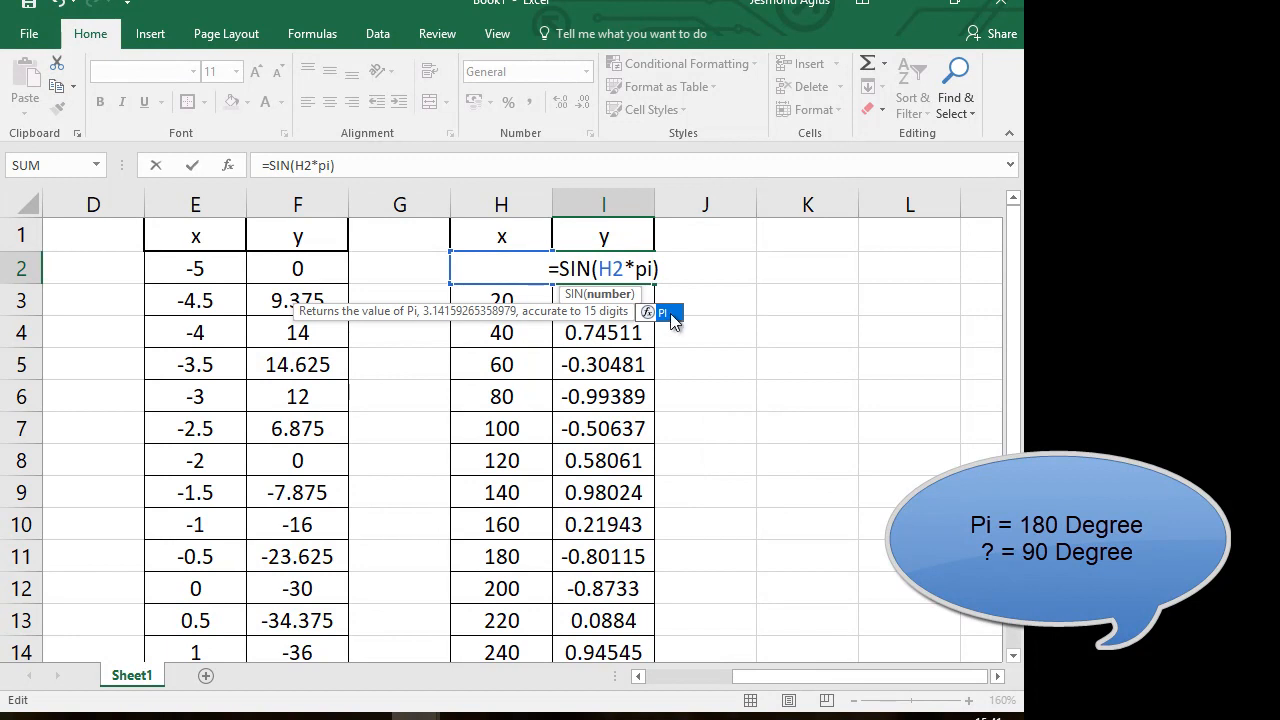
double_click(666, 314)
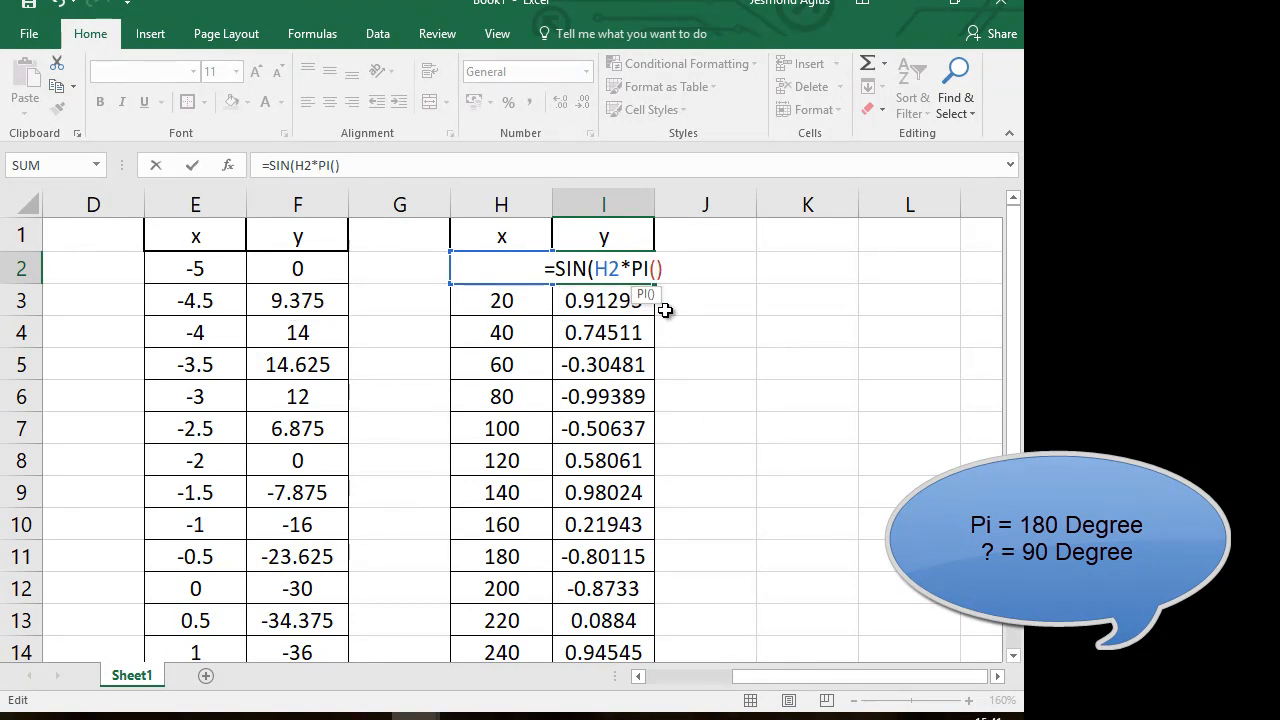
text())
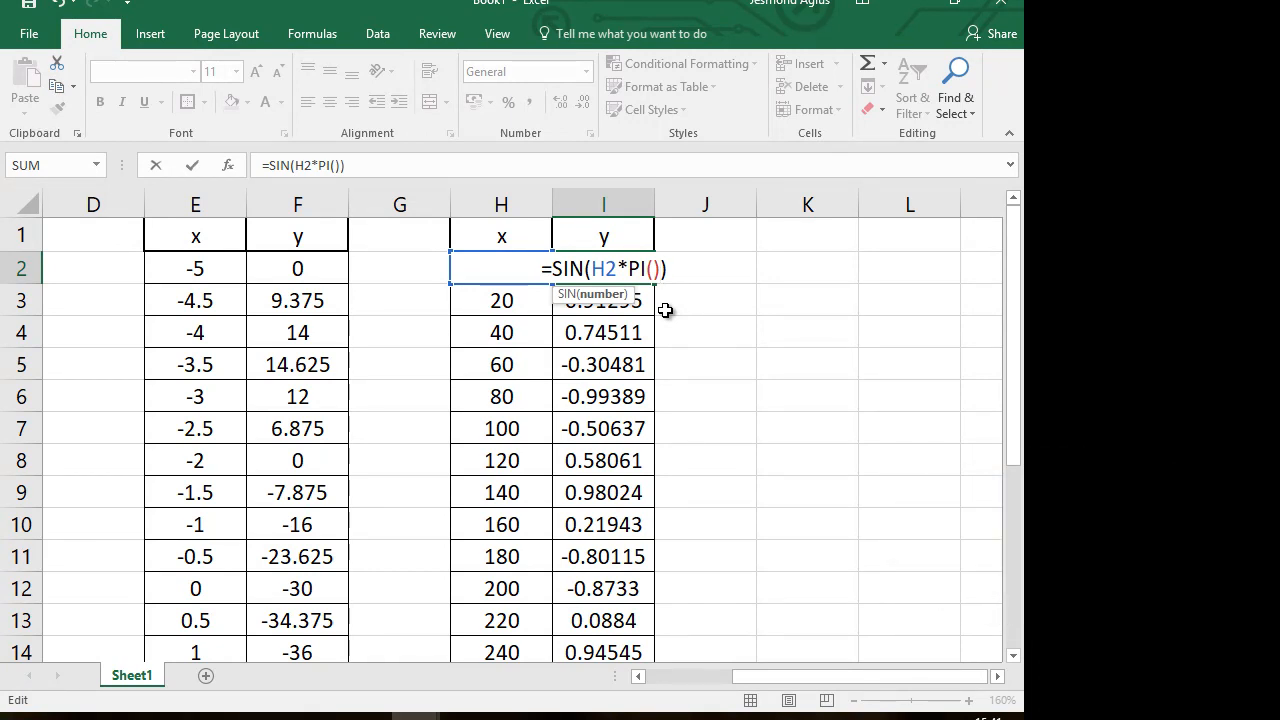
text(/180)
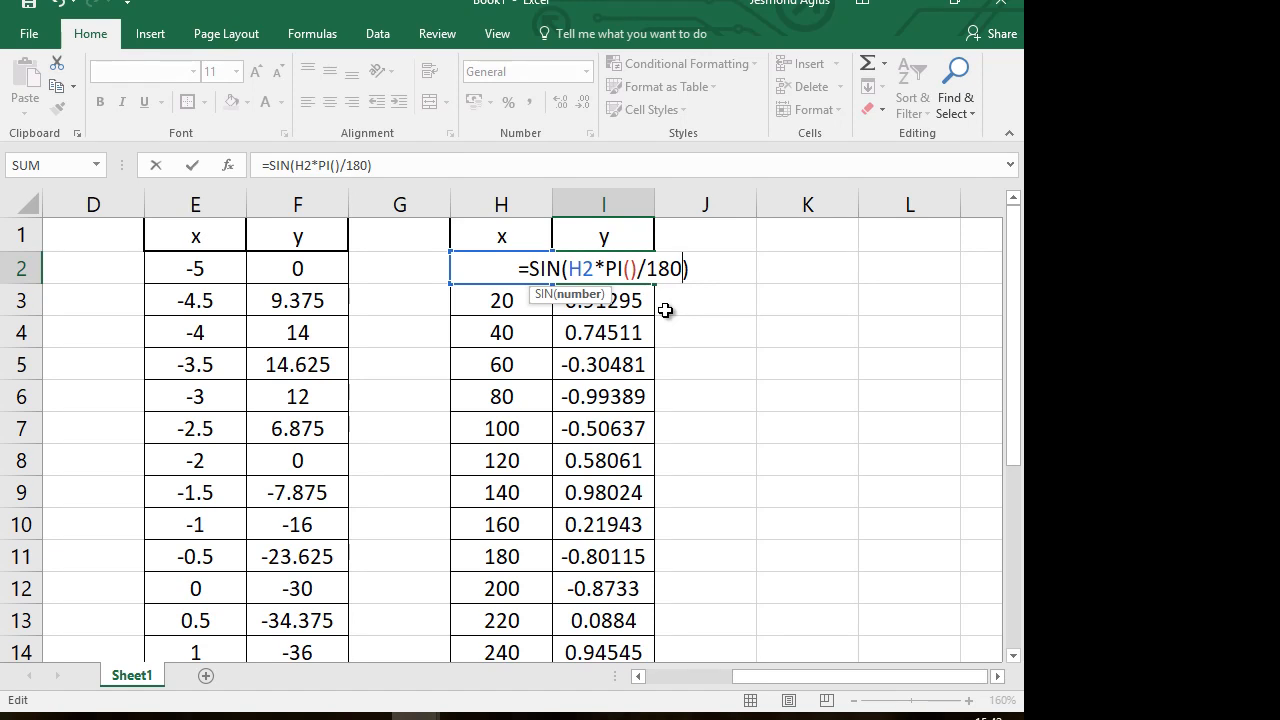
key(Return)
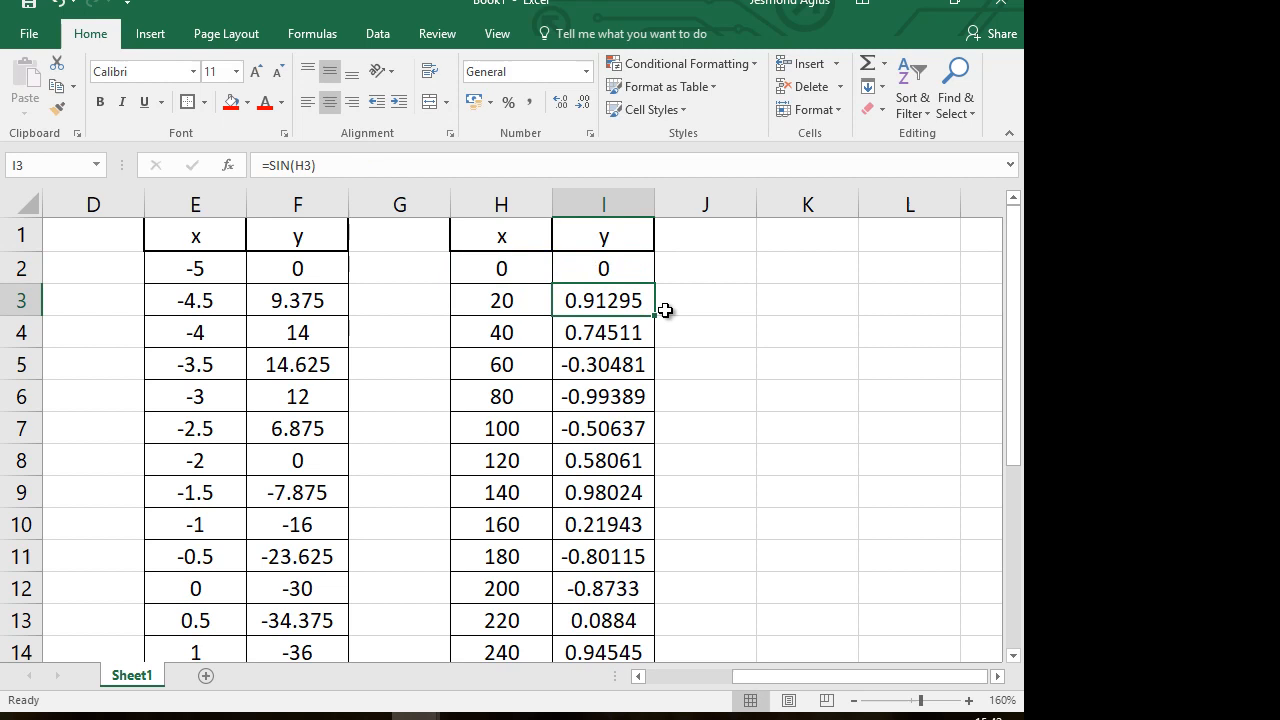
Step: Fill the radian-converting sine formula from cell I2 down to I20 and look over the column
click(634, 262)
double_click(655, 285)
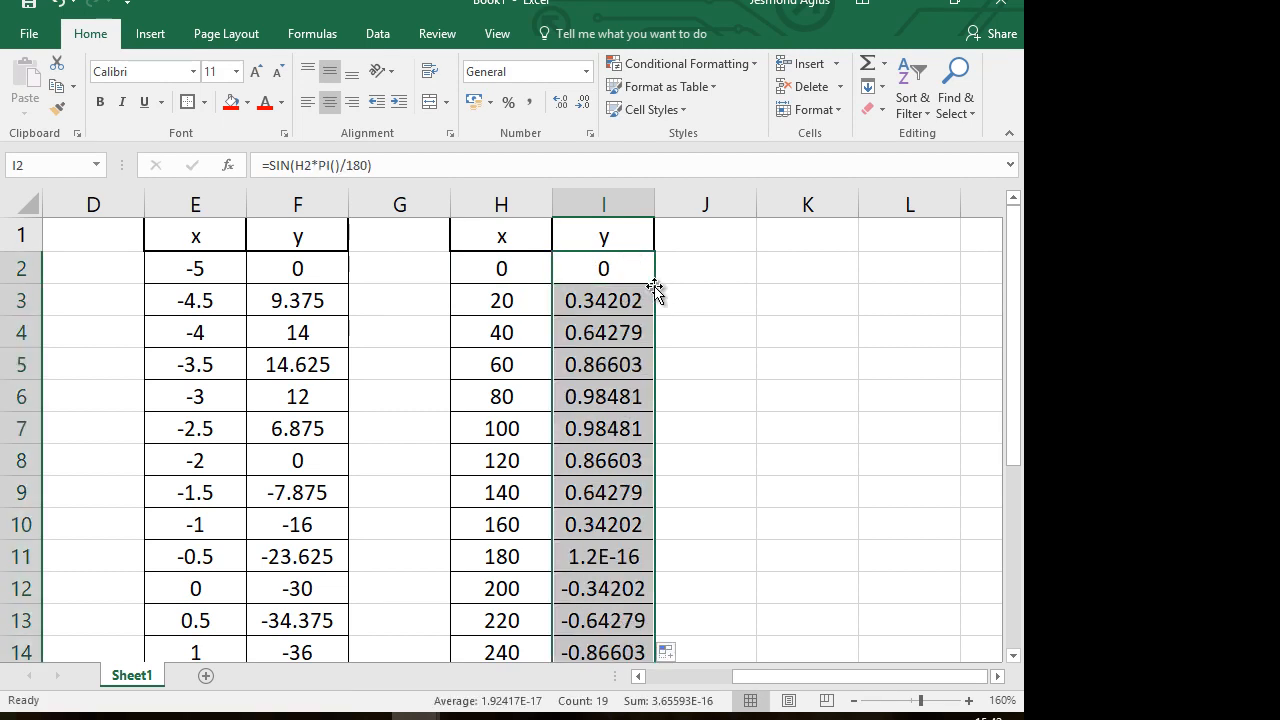
scroll(651, 427, down, 2)
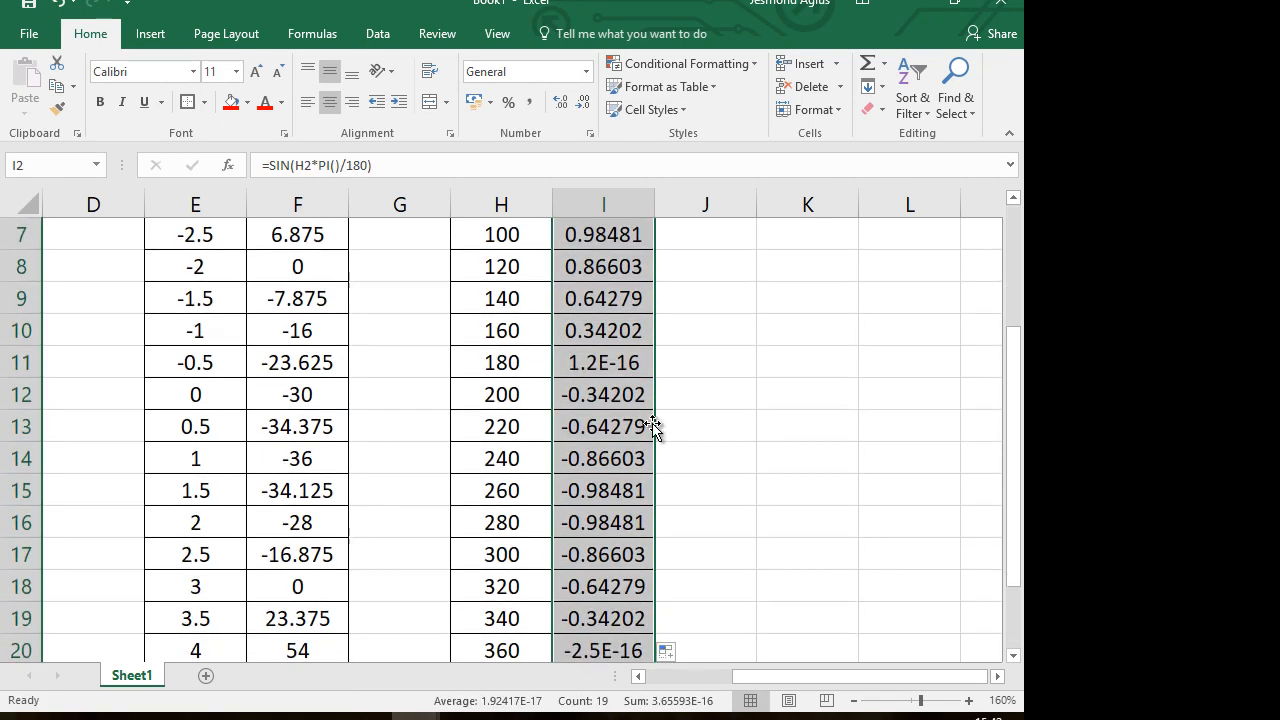
scroll(651, 427, up, 2)
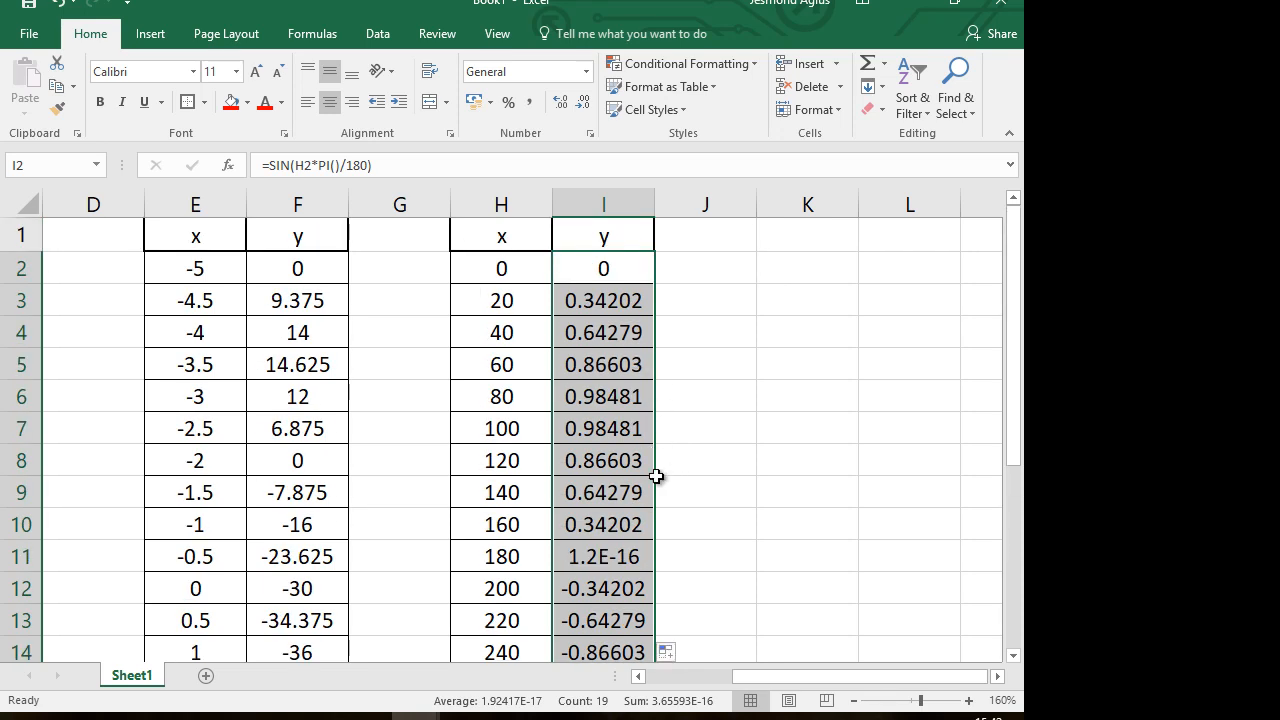
Step: Replace the x value in cell H7 with 90
click(496, 428)
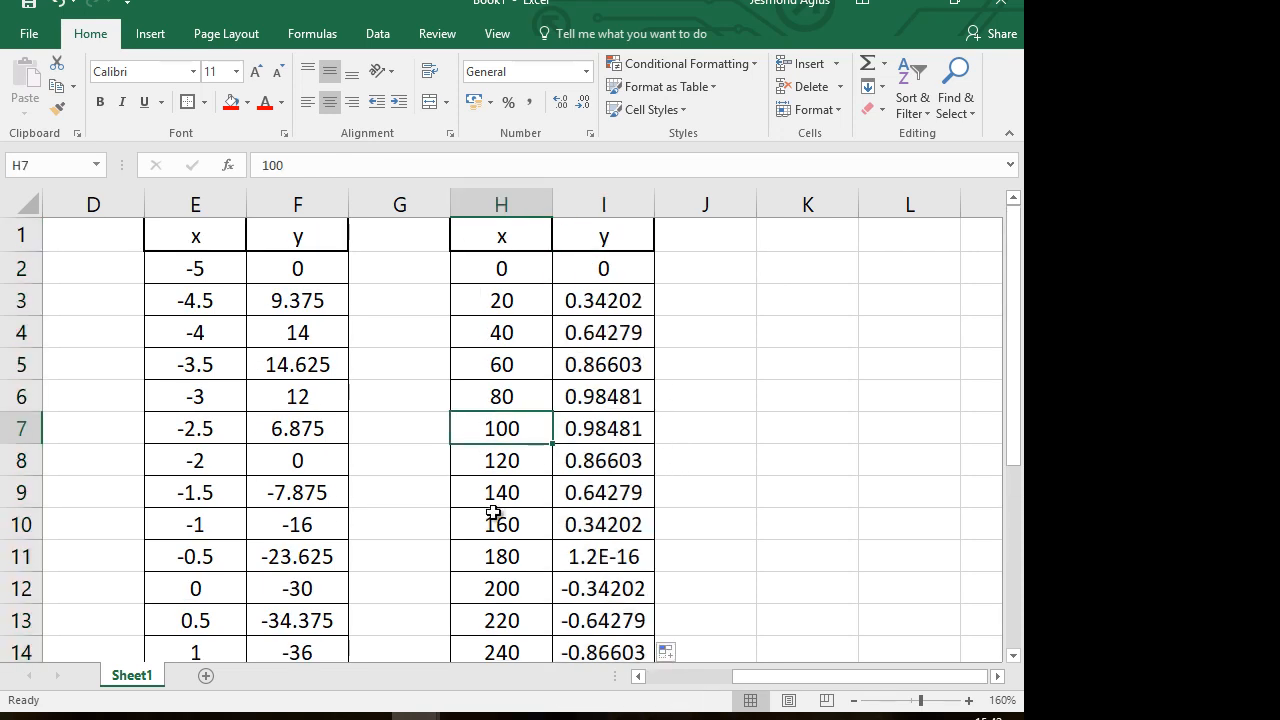
text(90)
key(Return)
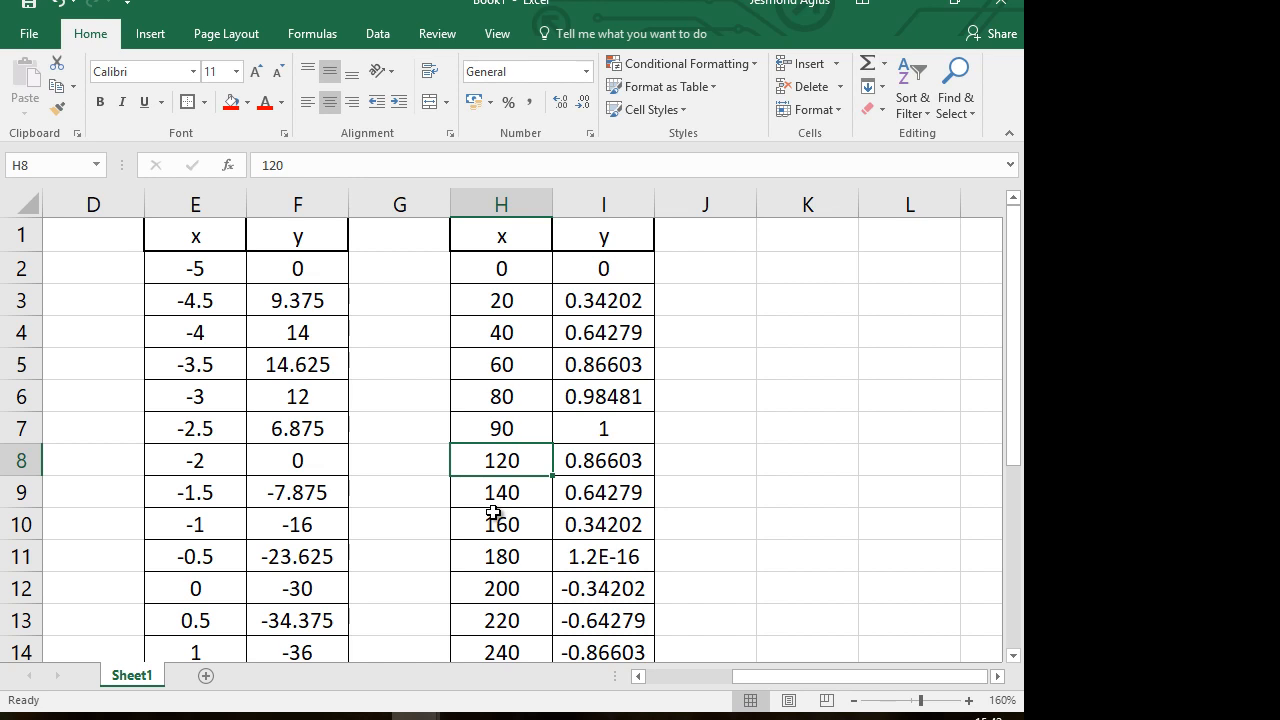
Step: Examine the sine results for x = 180 and x = 360, and inspect the formula in cell I3
scroll(493, 512, down, 1)
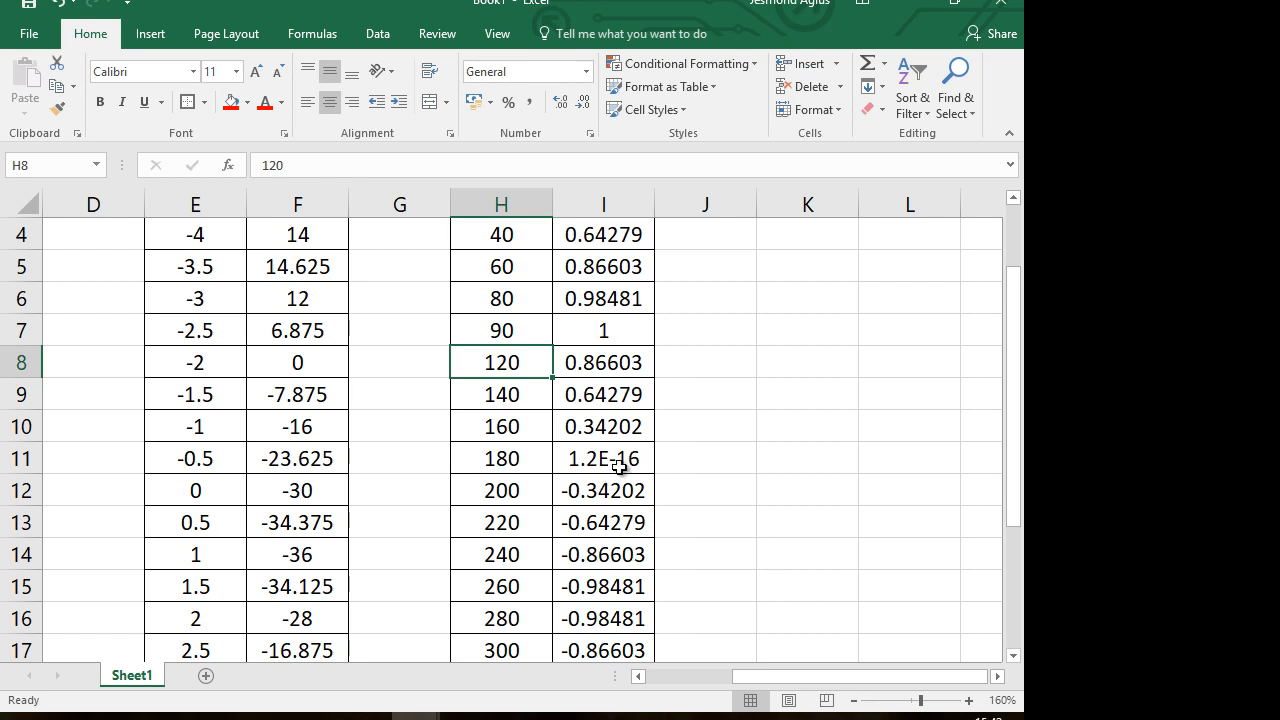
click(568, 459)
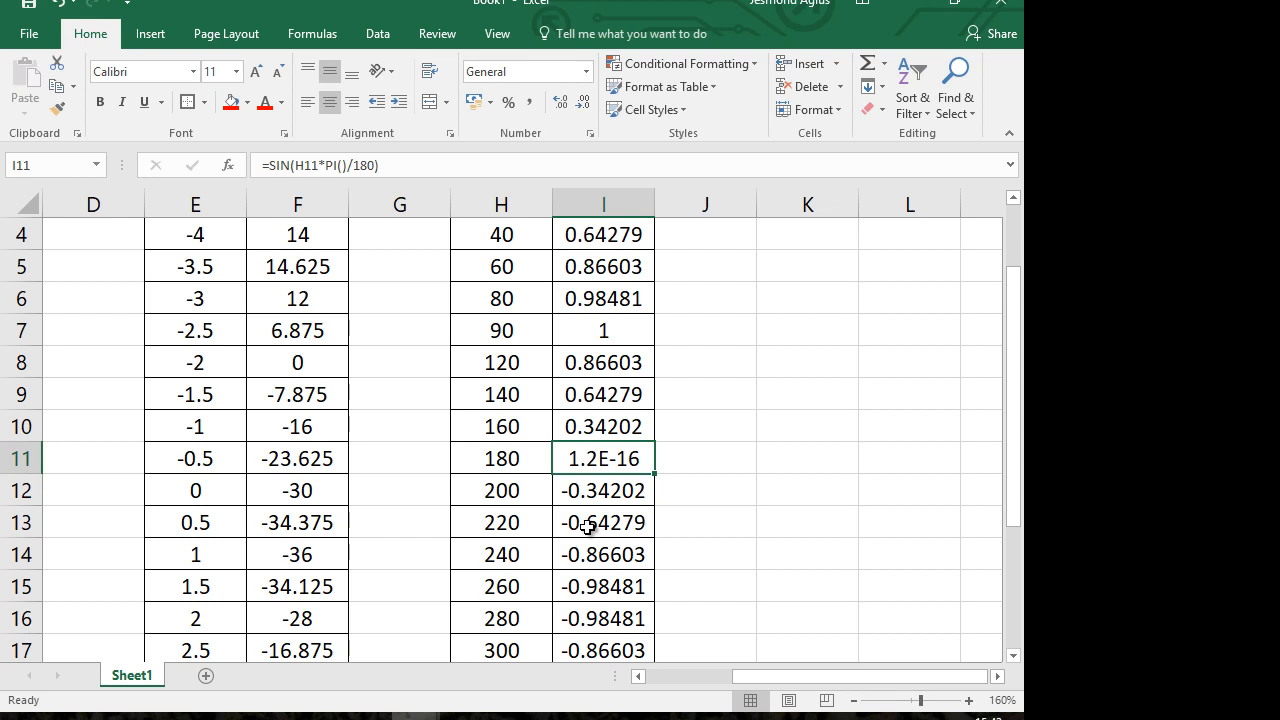
click(717, 466)
scroll(717, 466, down, 5)
scroll(717, 466, up, 2)
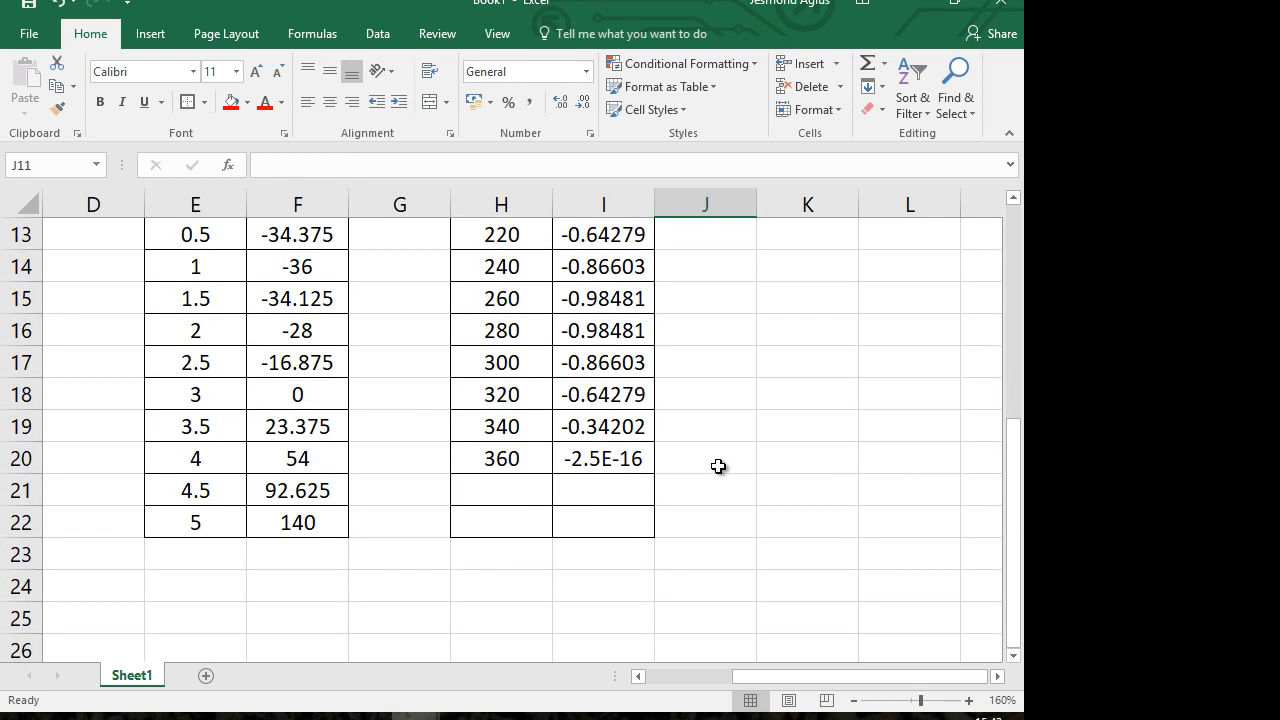
click(632, 462)
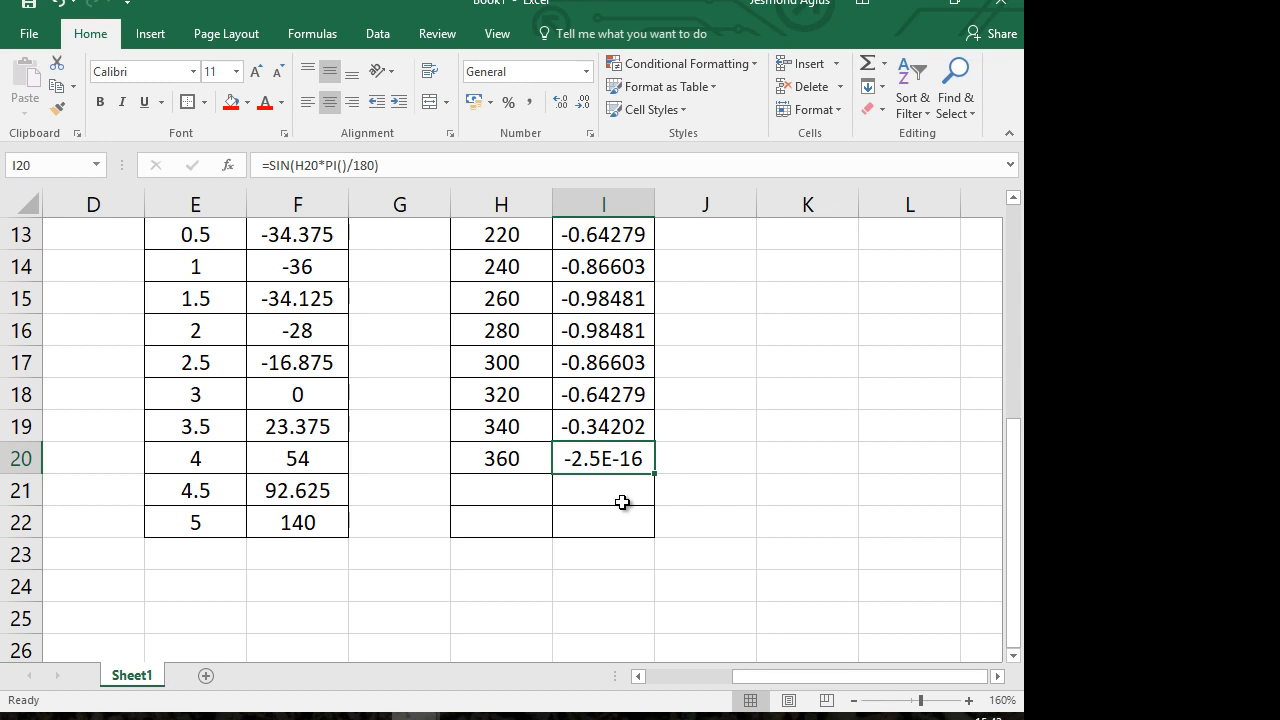
scroll(622, 502, up, 4)
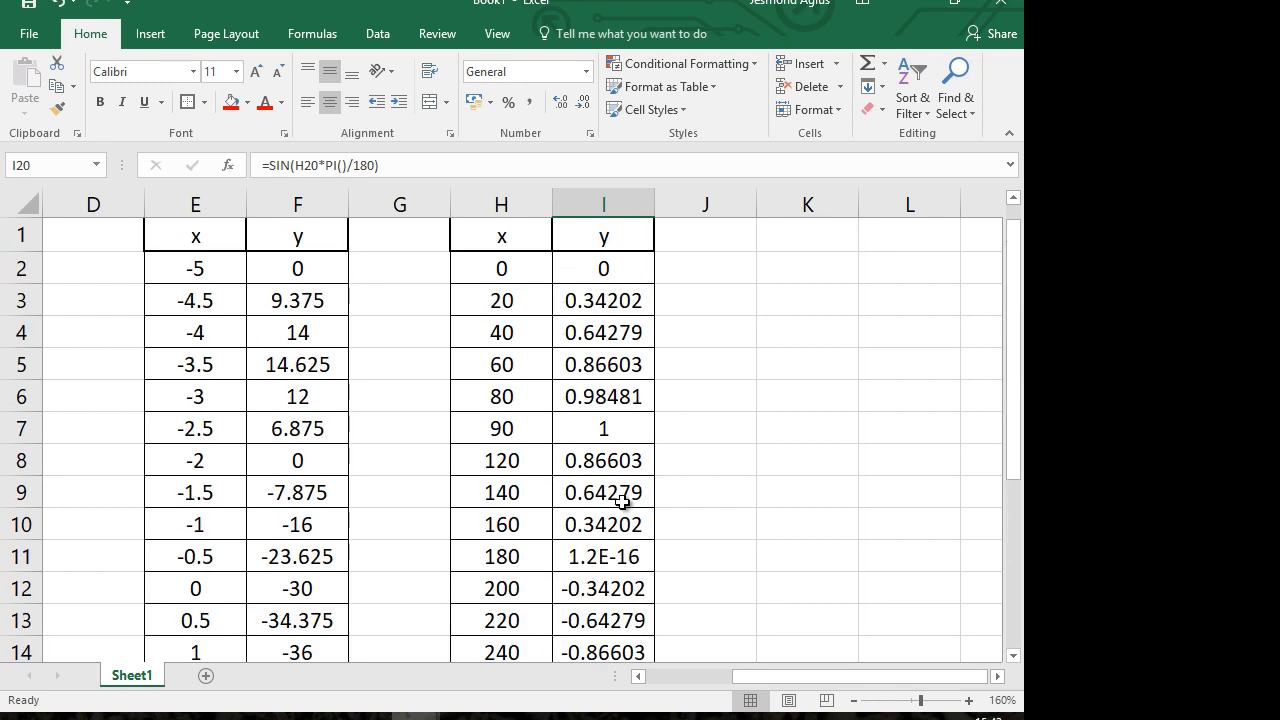
double_click(622, 300)
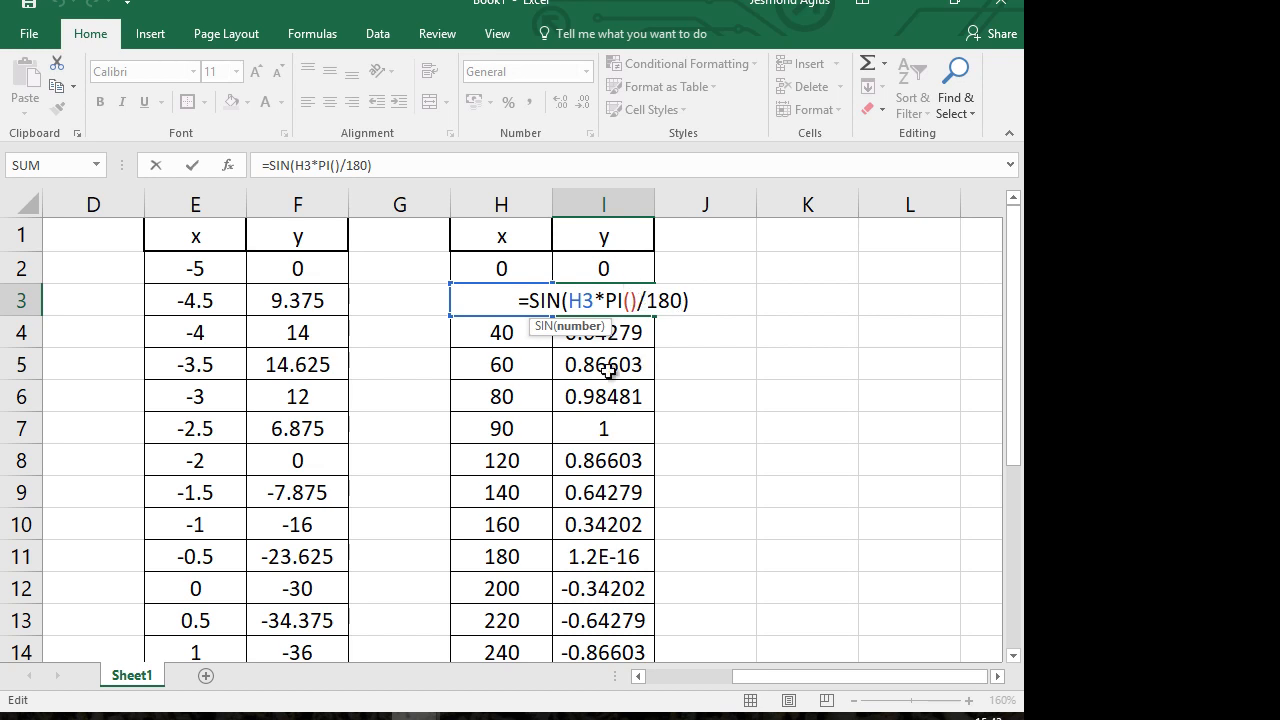
key(Return)
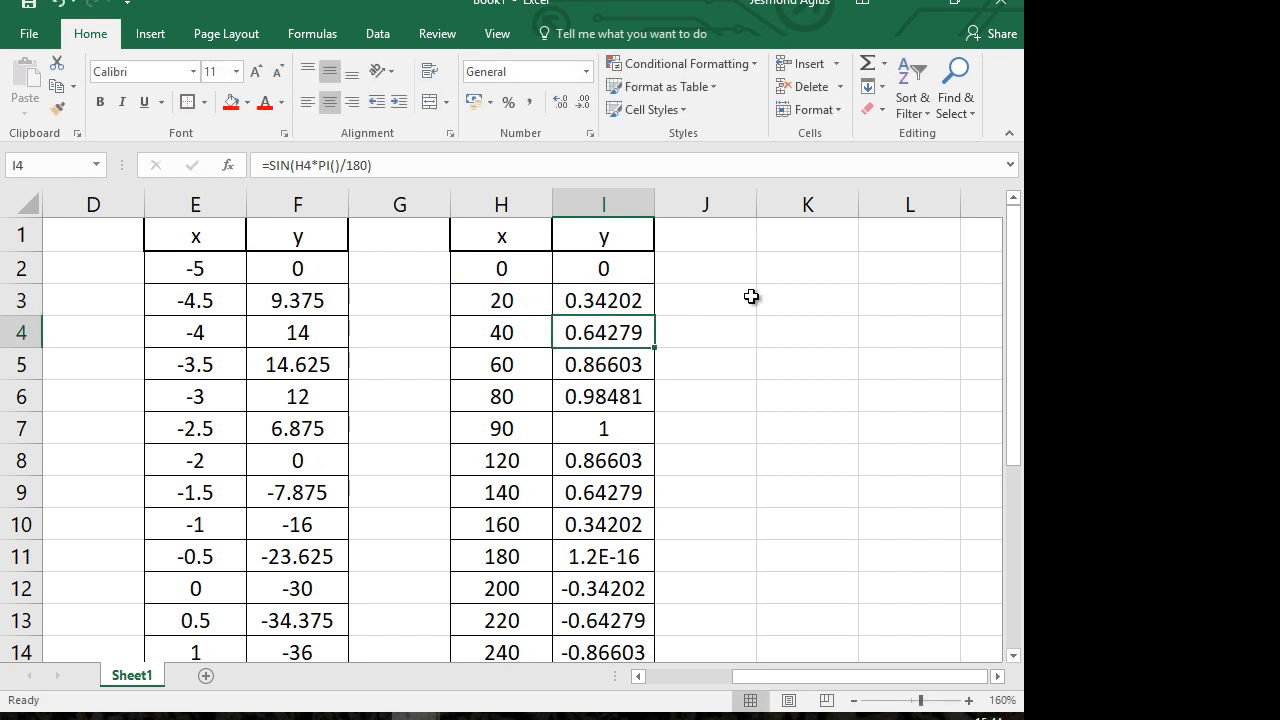
Step: Enter the headers x in cell K1 and y in cell L1 for a fourth table
click(791, 231)
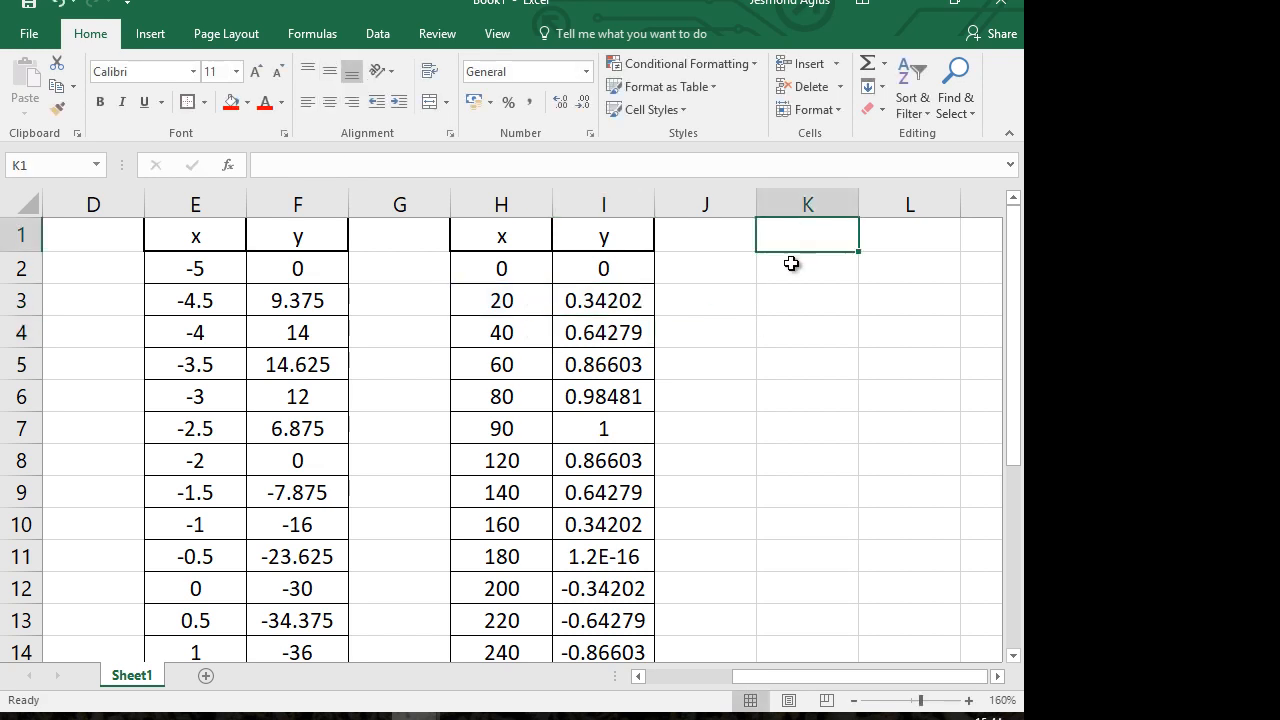
click(997, 676)
click(997, 676)
click(997, 676)
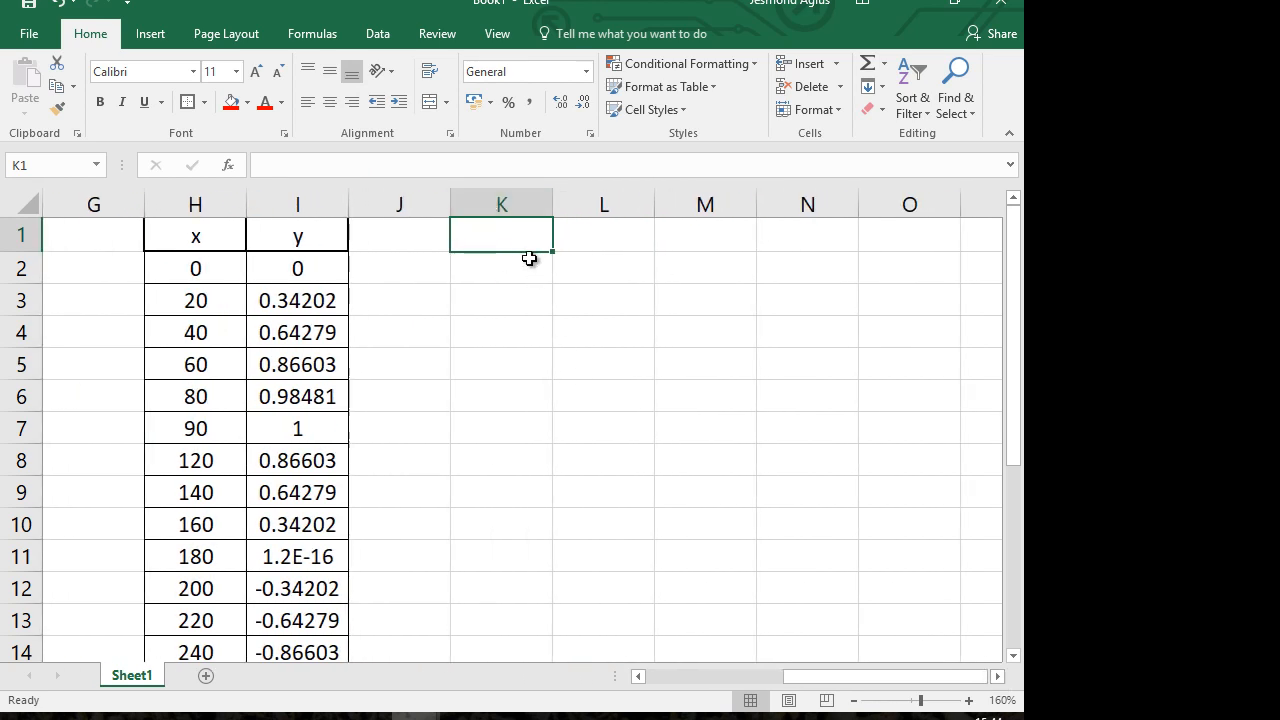
text(x)
key(Tab)
text(y)
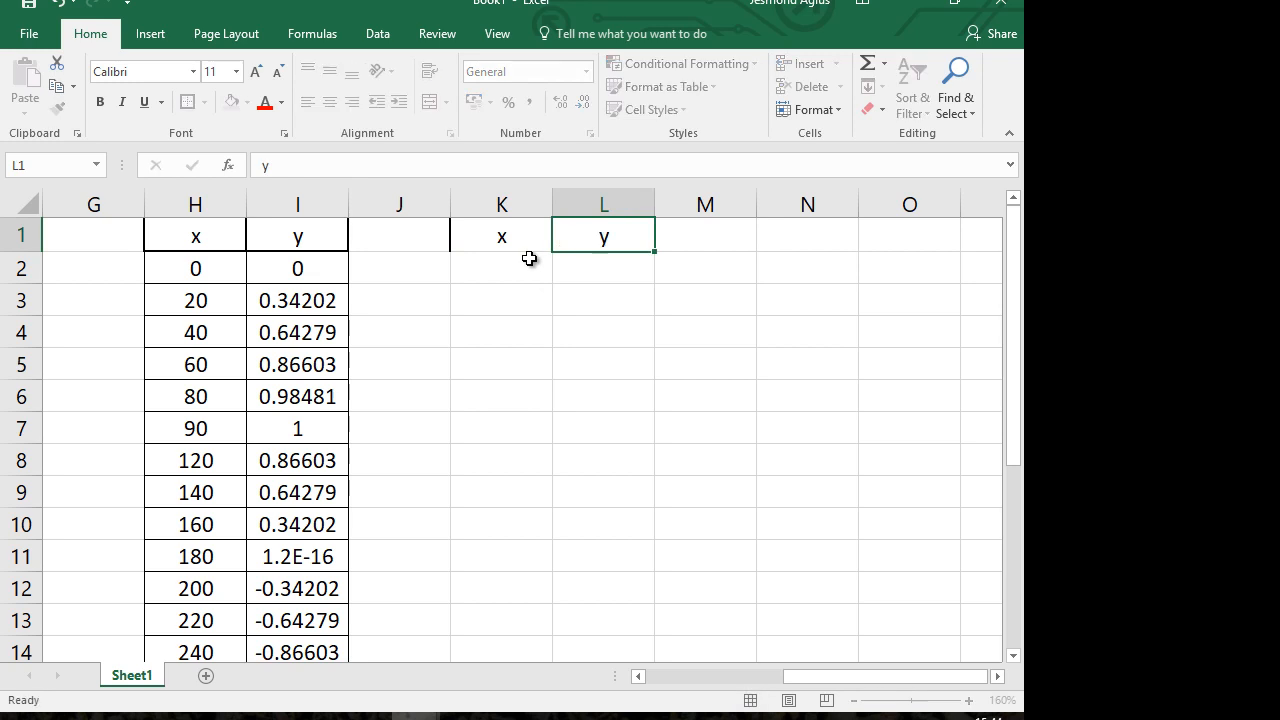
key(Return)
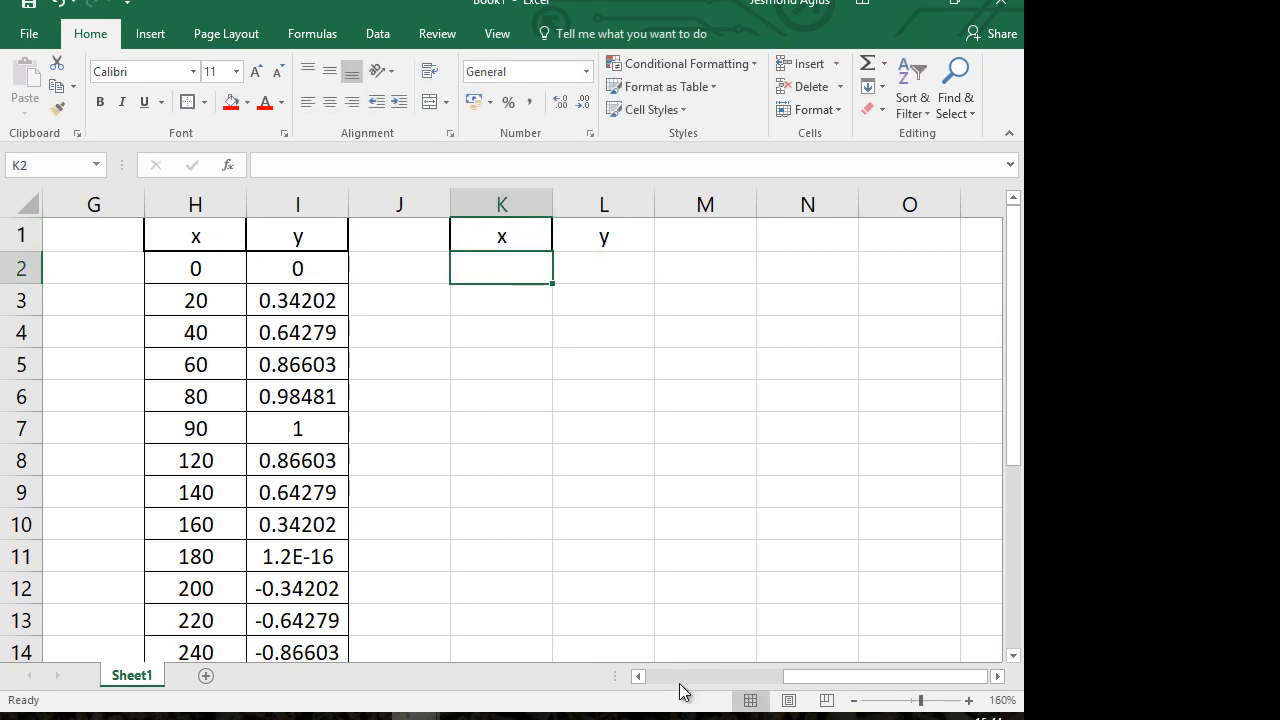
Step: Copy the whole x column E, including its borders, into column K
click(638, 676)
click(638, 676)
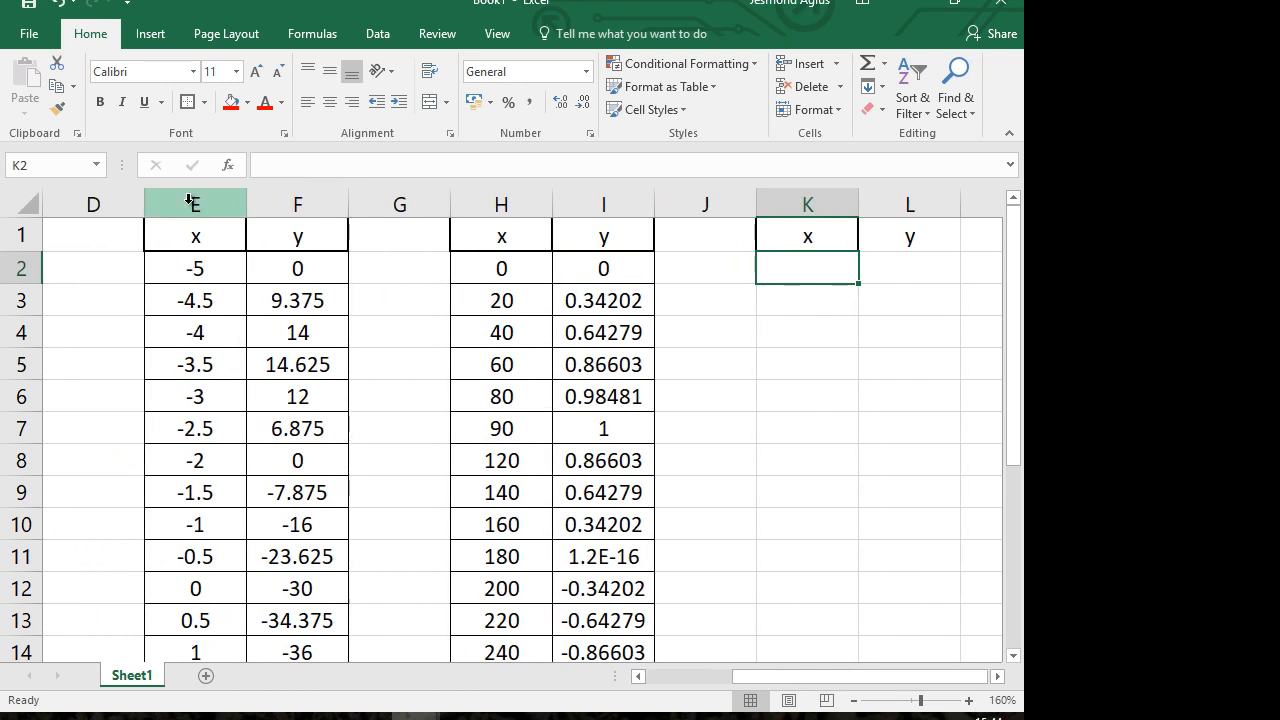
click(191, 201)
key(ctrl+c)
click(820, 203)
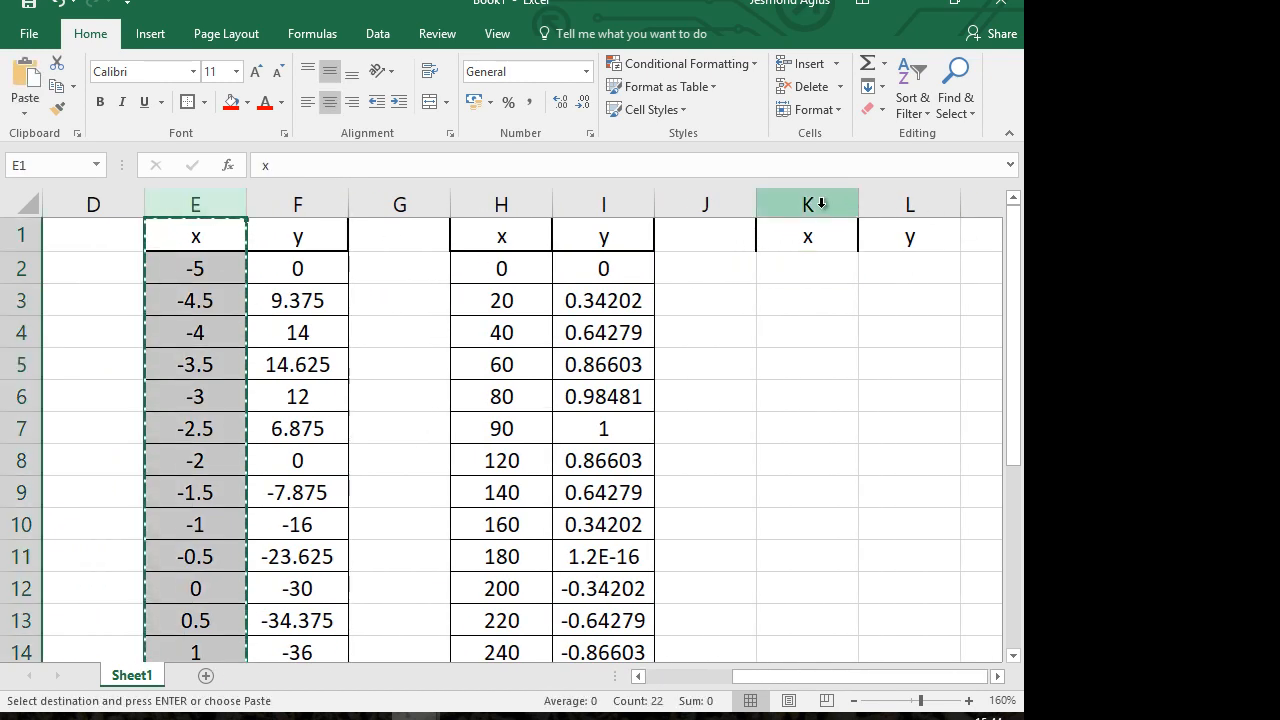
key(ctrl+v)
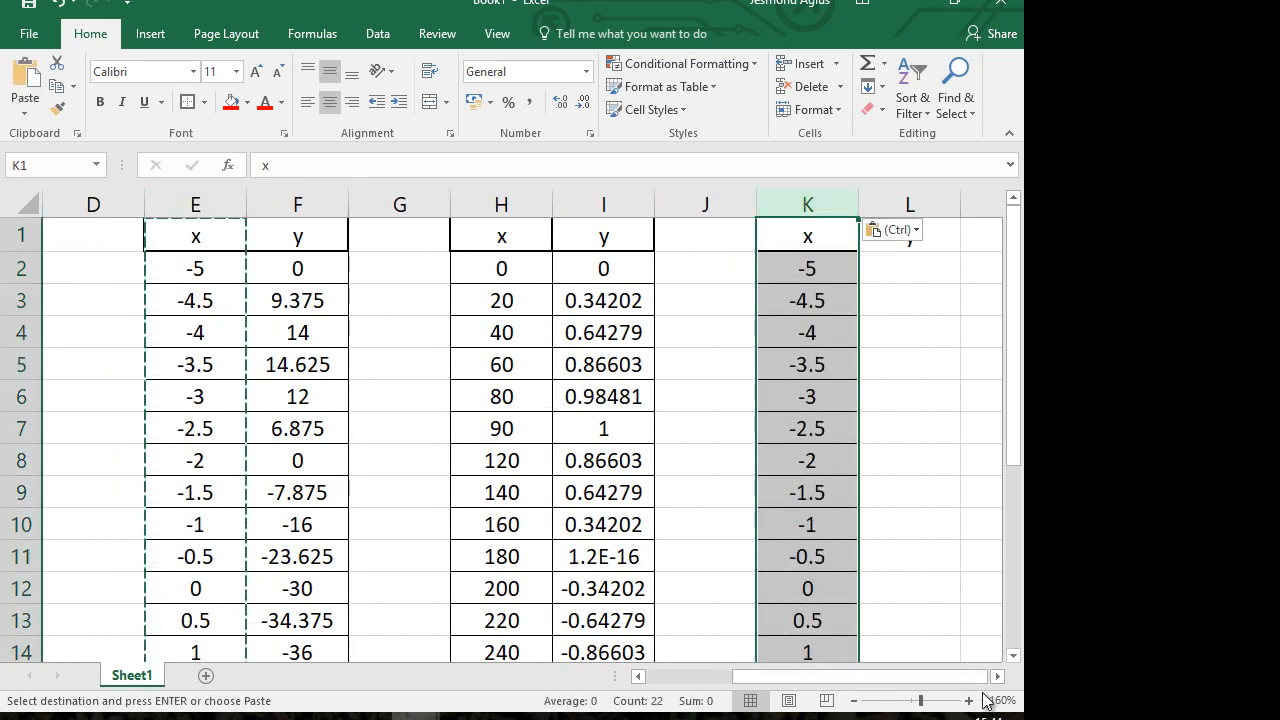
Step: Enter the formula =EXP(K2) in cell L2 to calculate e^x for the first x value
click(997, 676)
click(997, 676)
click(997, 676)
click(603, 268)
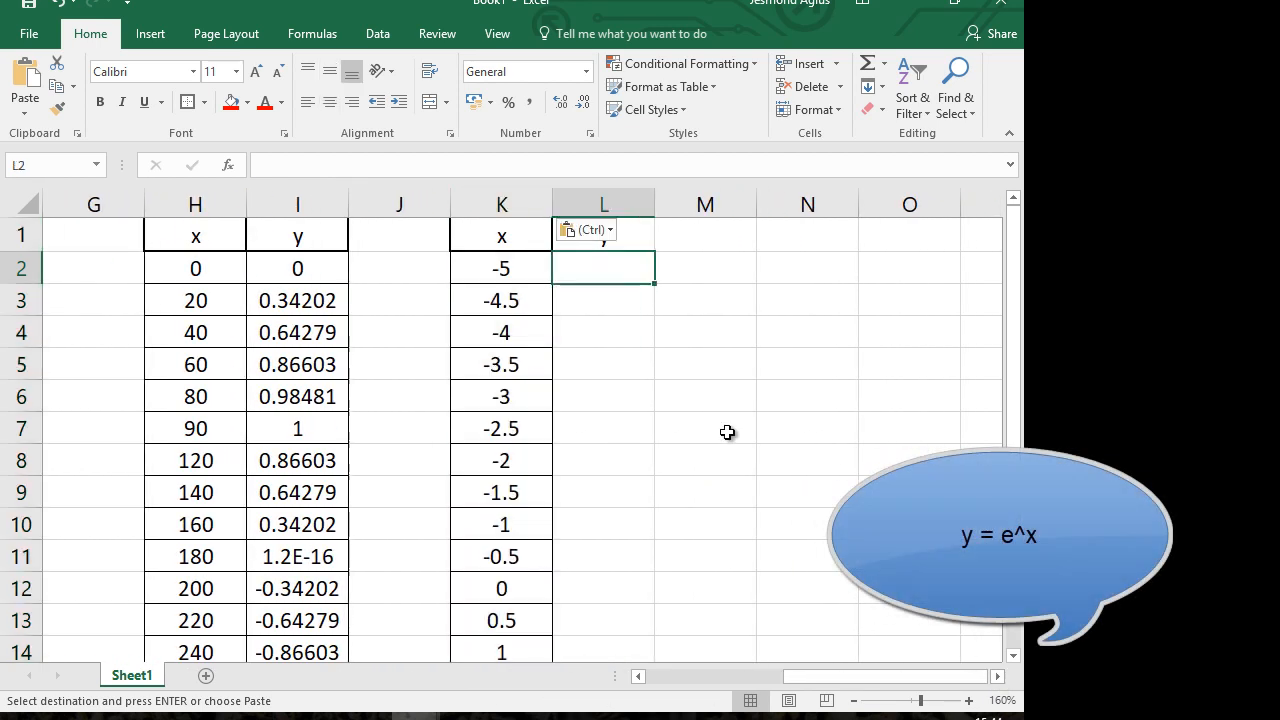
text(=)
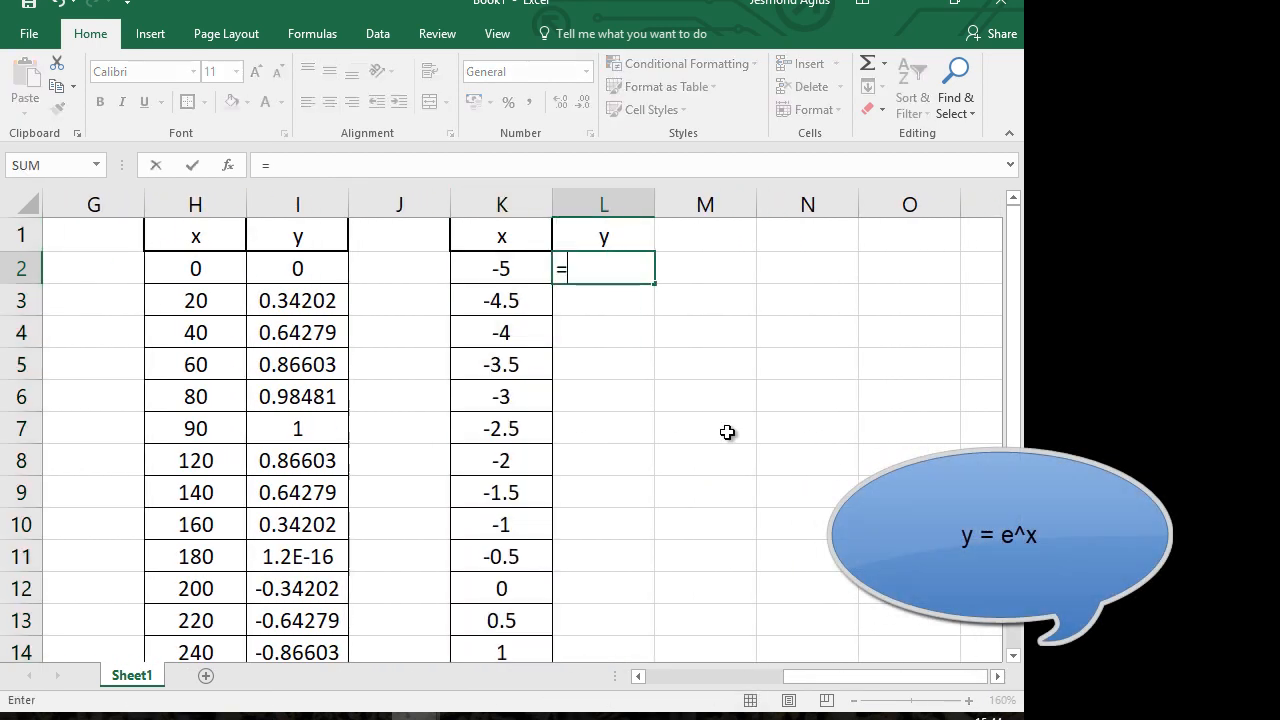
text(e)
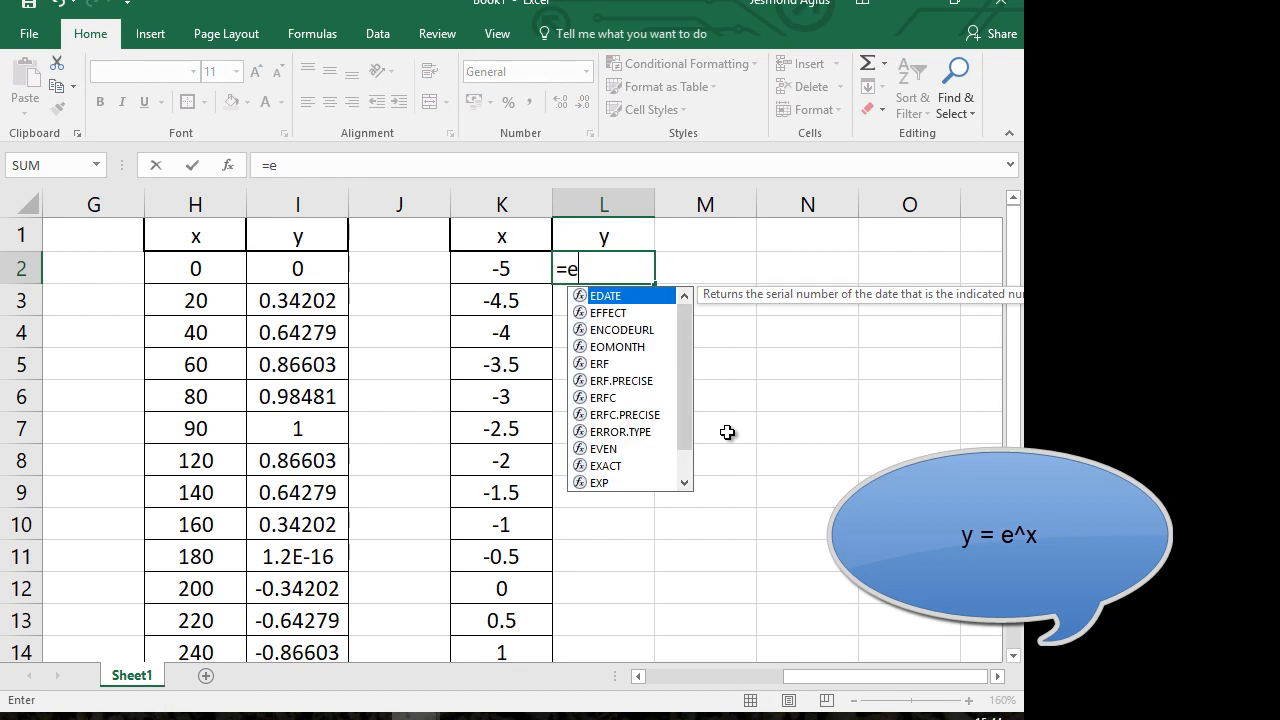
text(x)
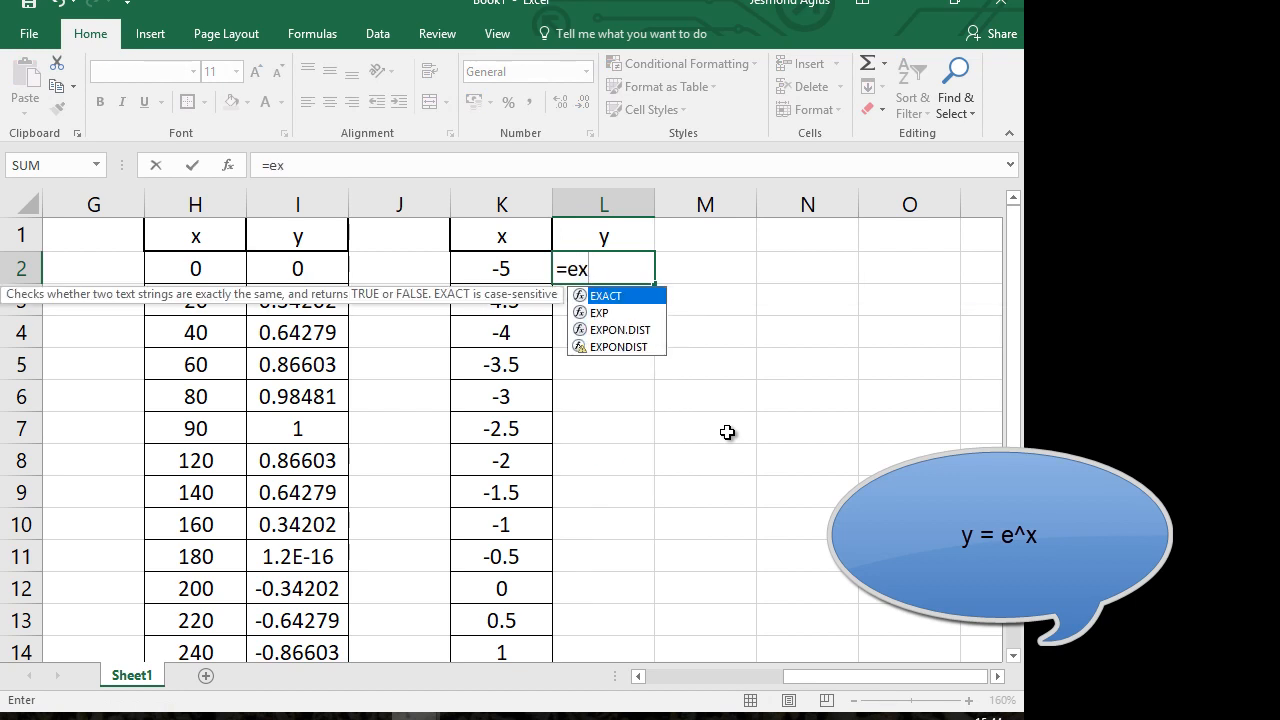
click(618, 313)
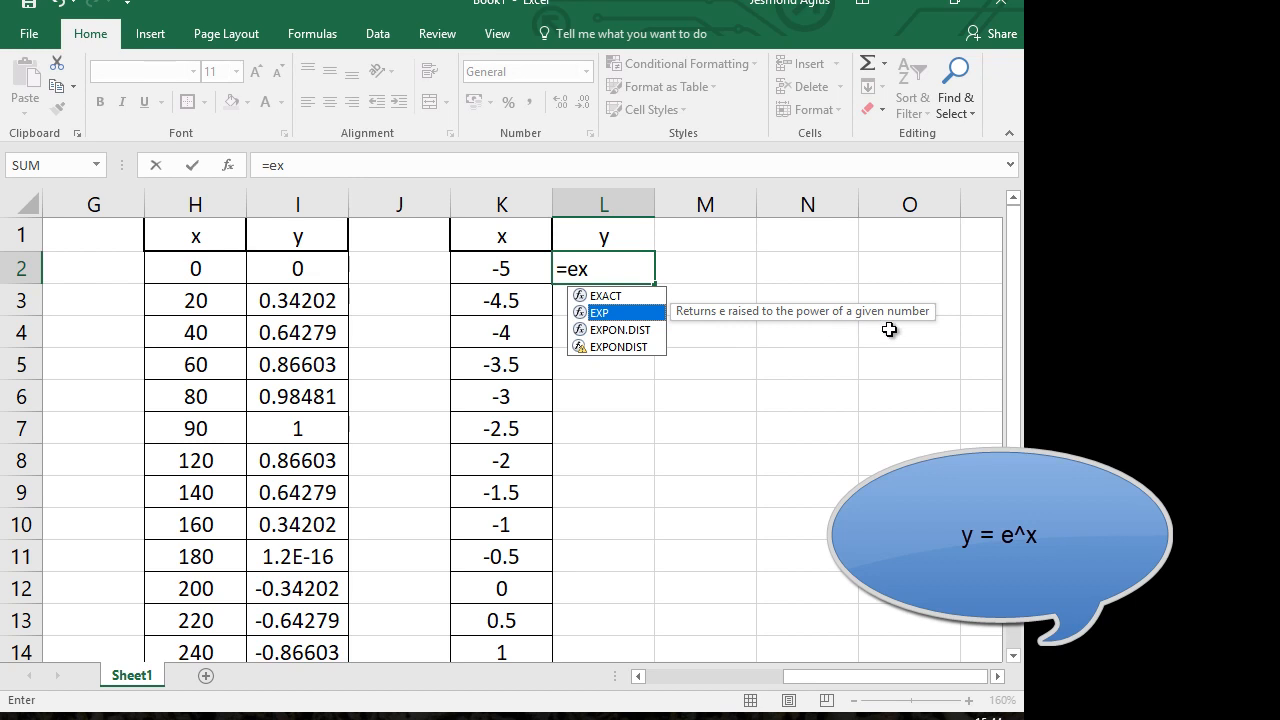
double_click(610, 312)
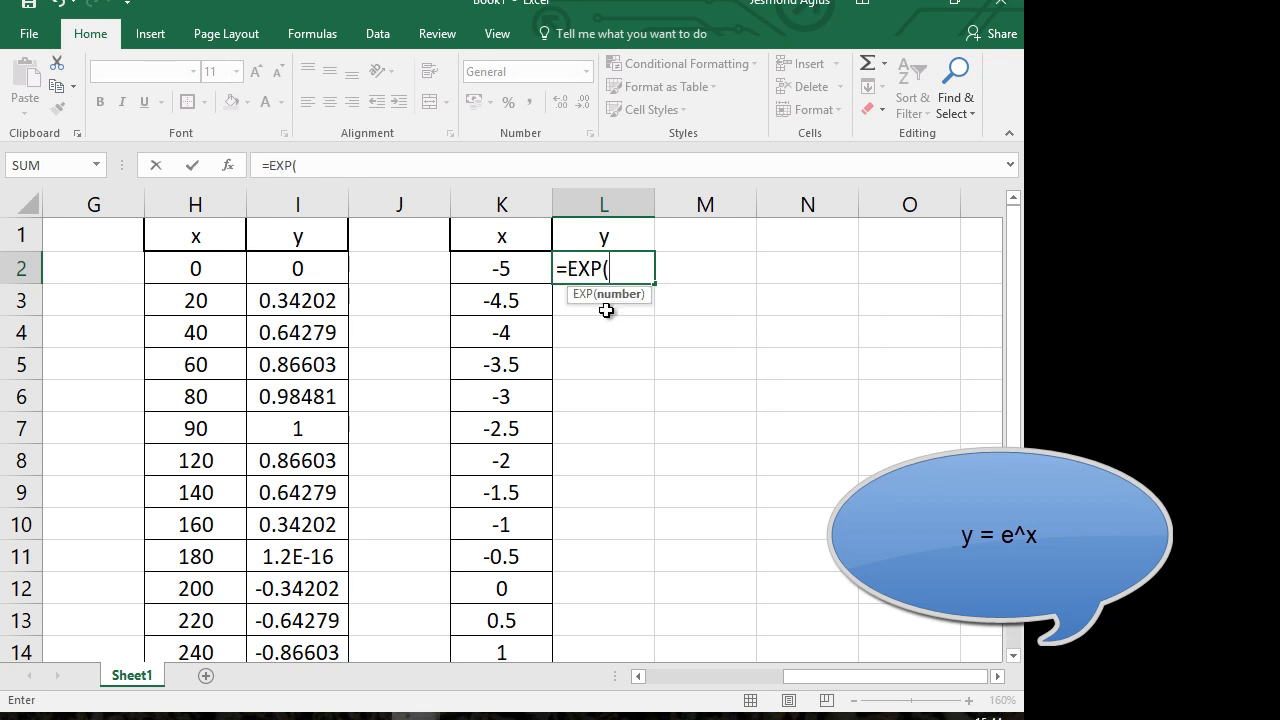
click(506, 269)
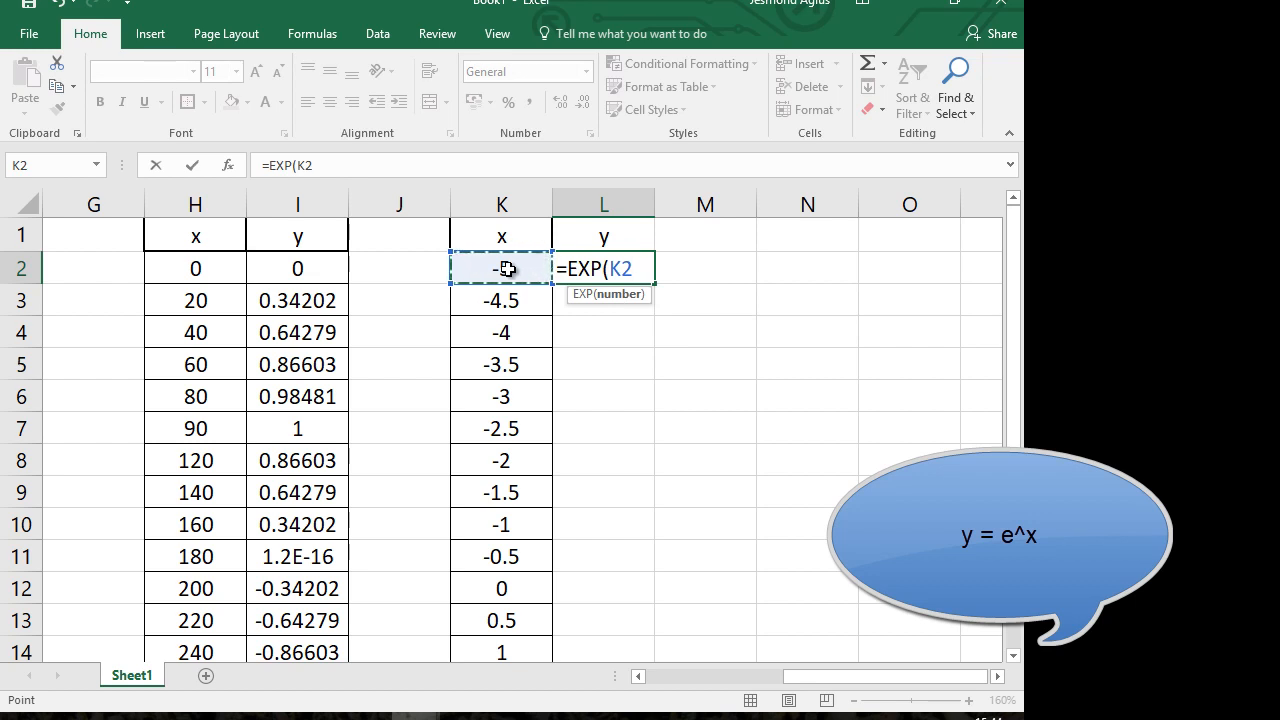
text())
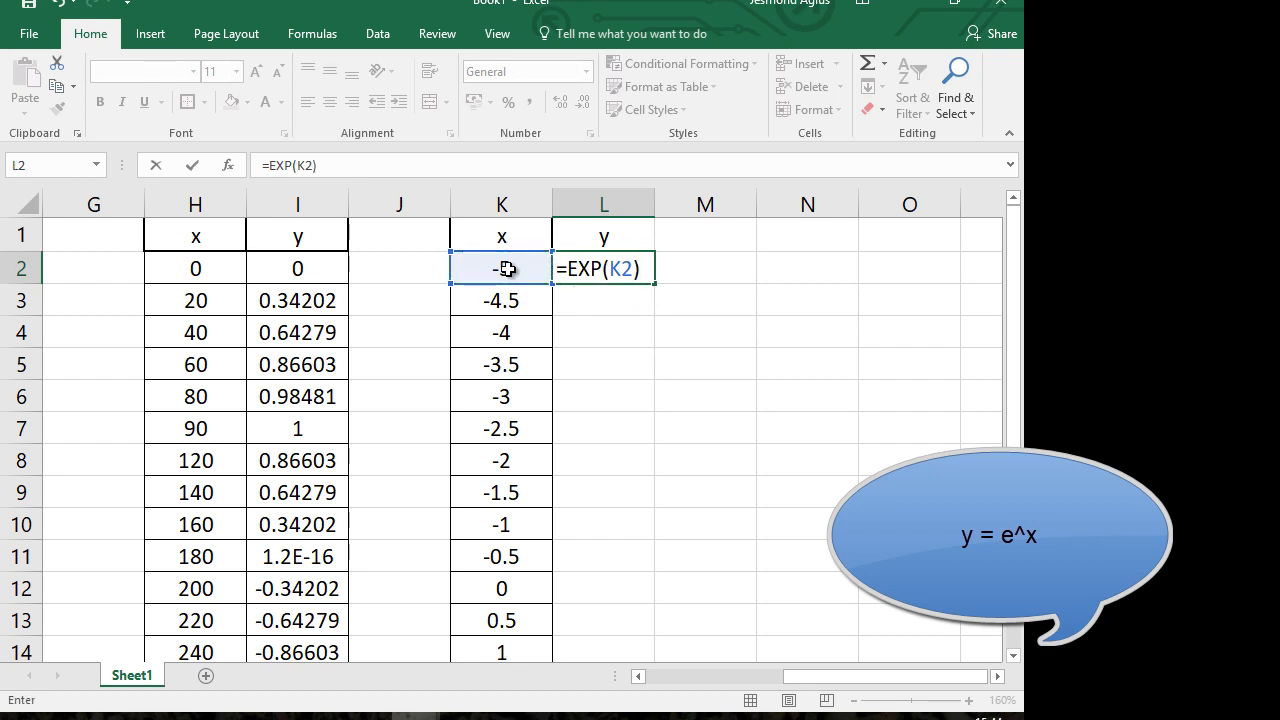
key(Return)
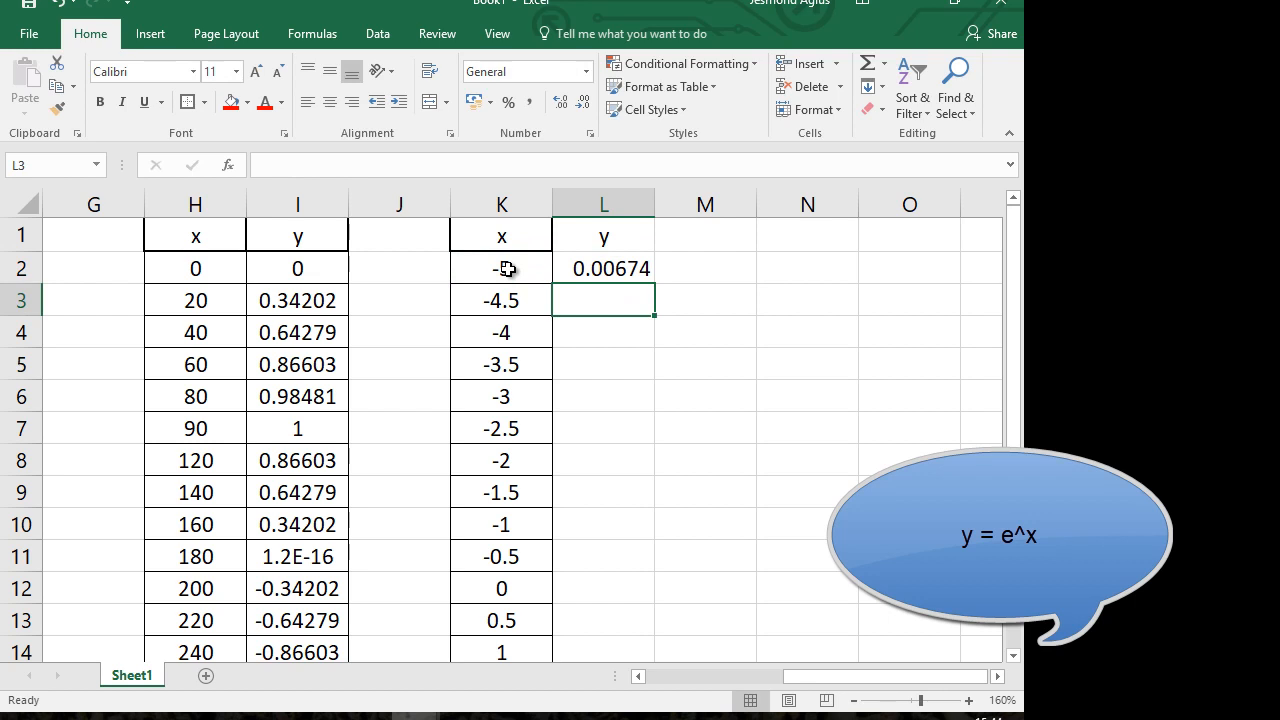
Step: Fill the EXP formula from L2 down column L beside all the x values, and inspect the formula in L2
click(608, 268)
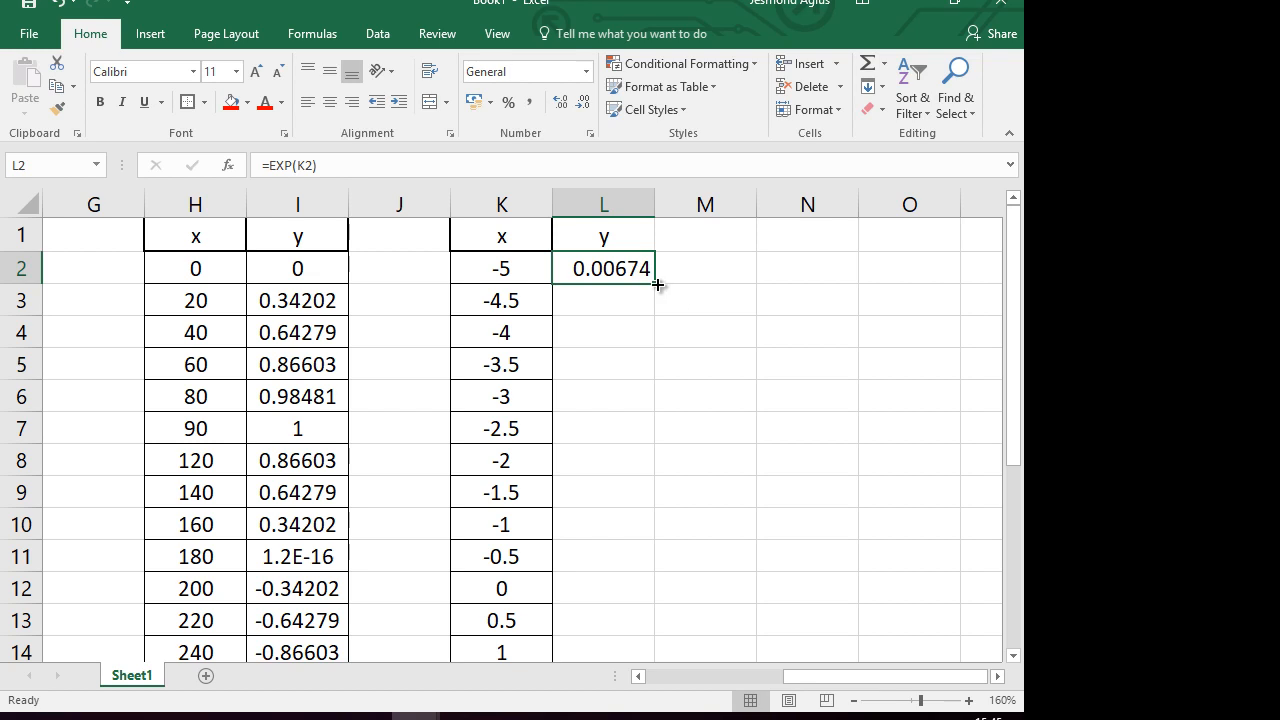
double_click(657, 285)
click(609, 273)
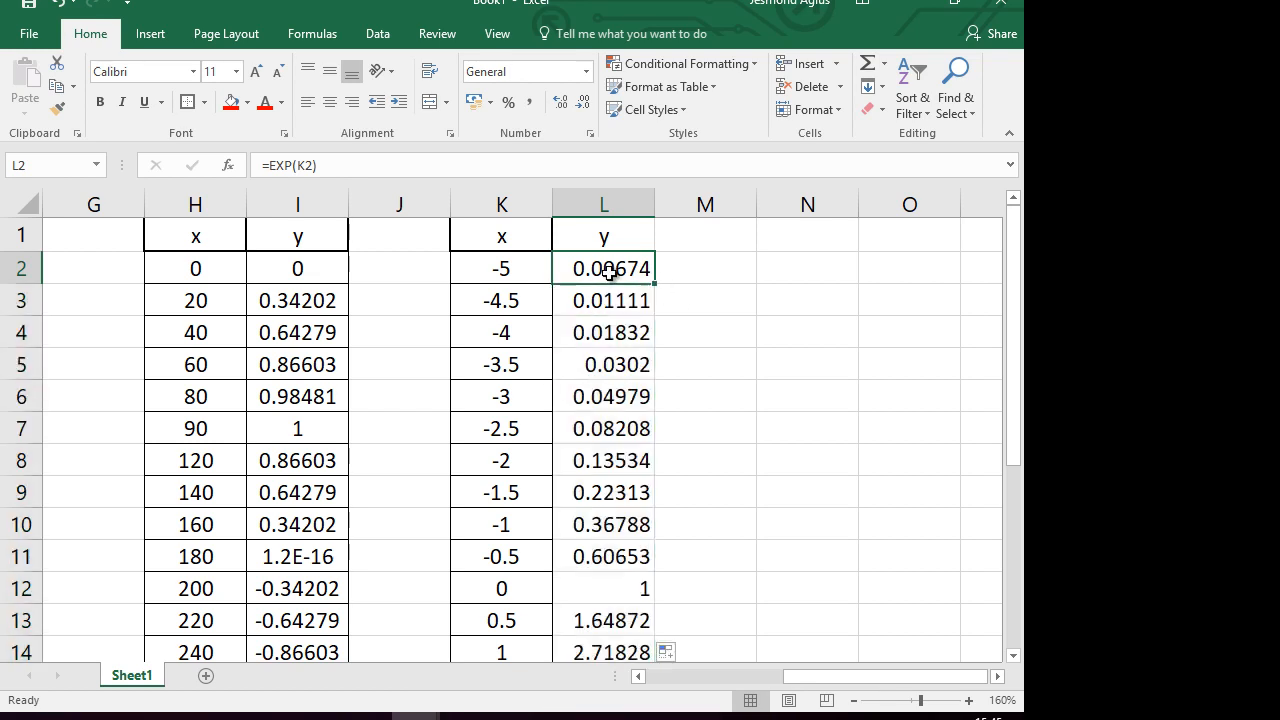
double_click(610, 270)
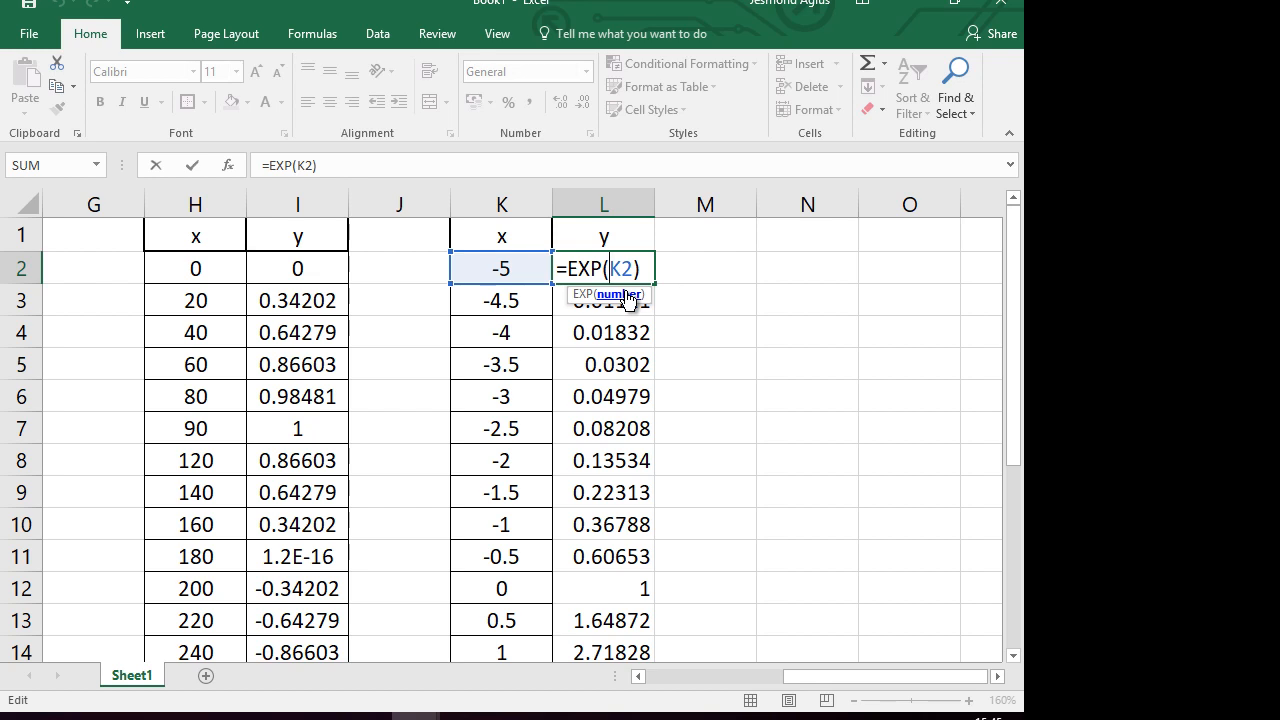
key(Return)
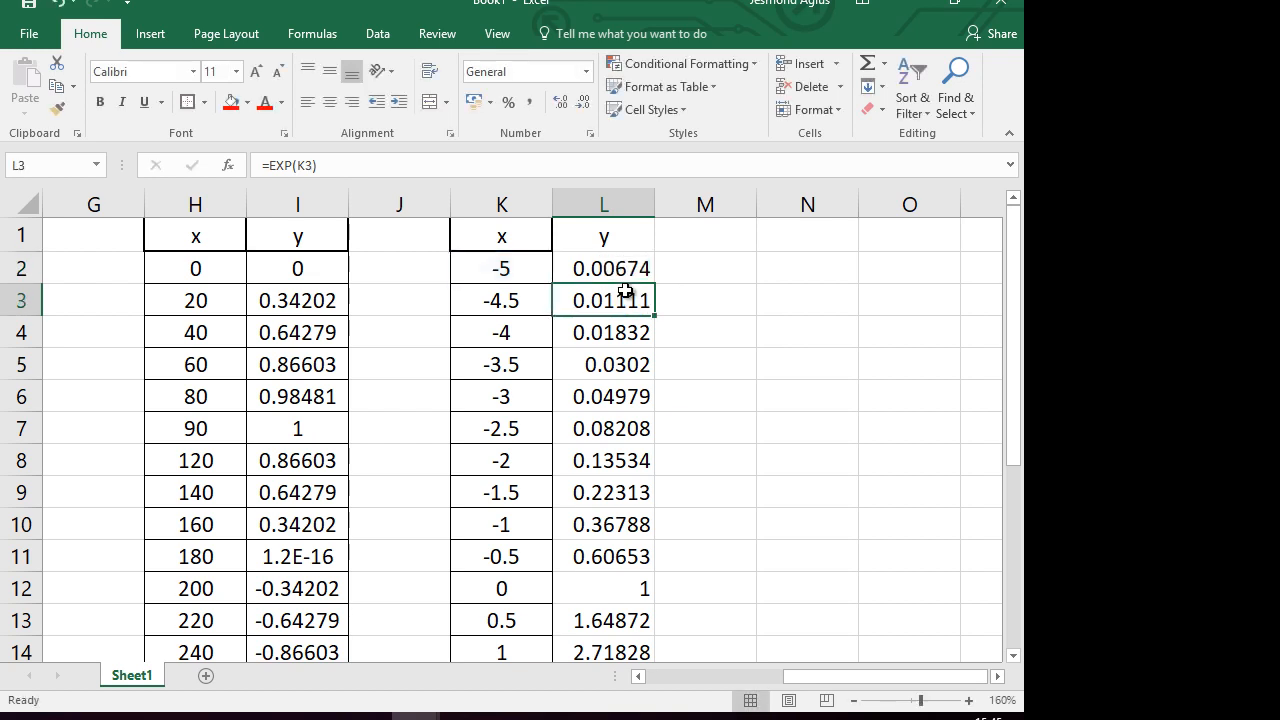
Step: Examine the e^x results down column L, including the x–y pair for x = 0 in row 12
scroll(620, 393, down, 6)
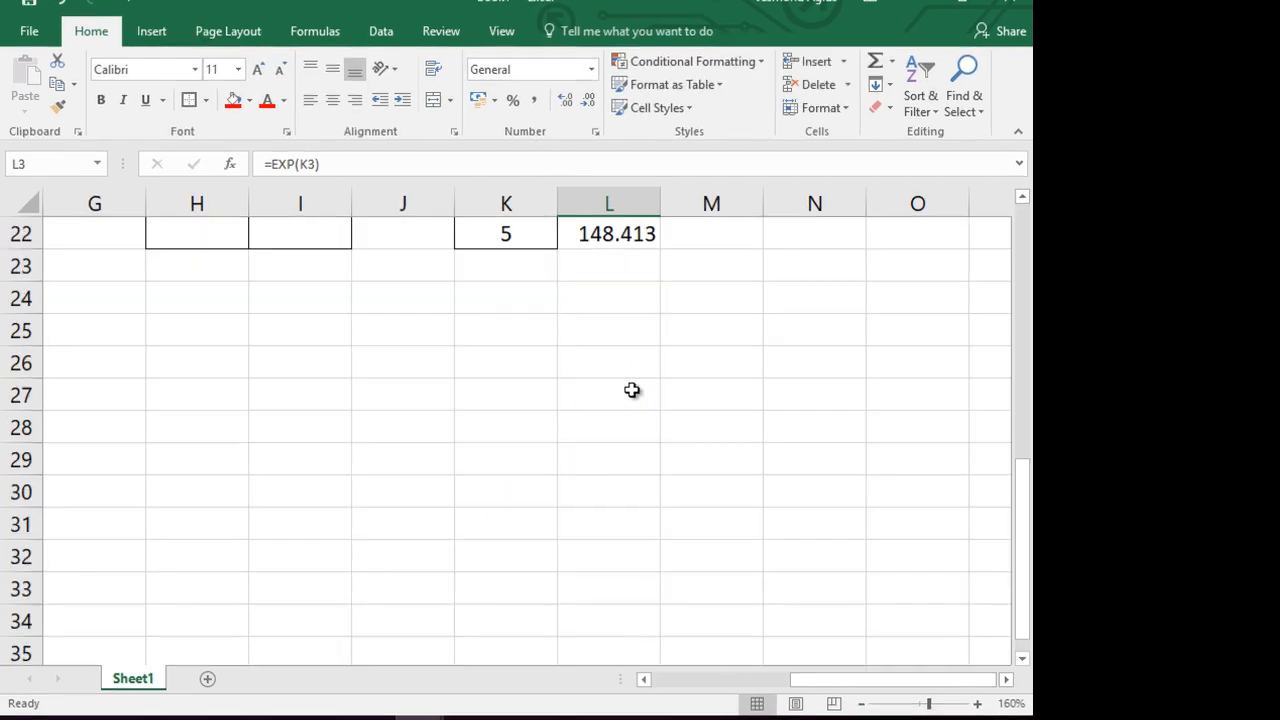
scroll(625, 388, up, 4)
scroll(830, 480, up, 2)
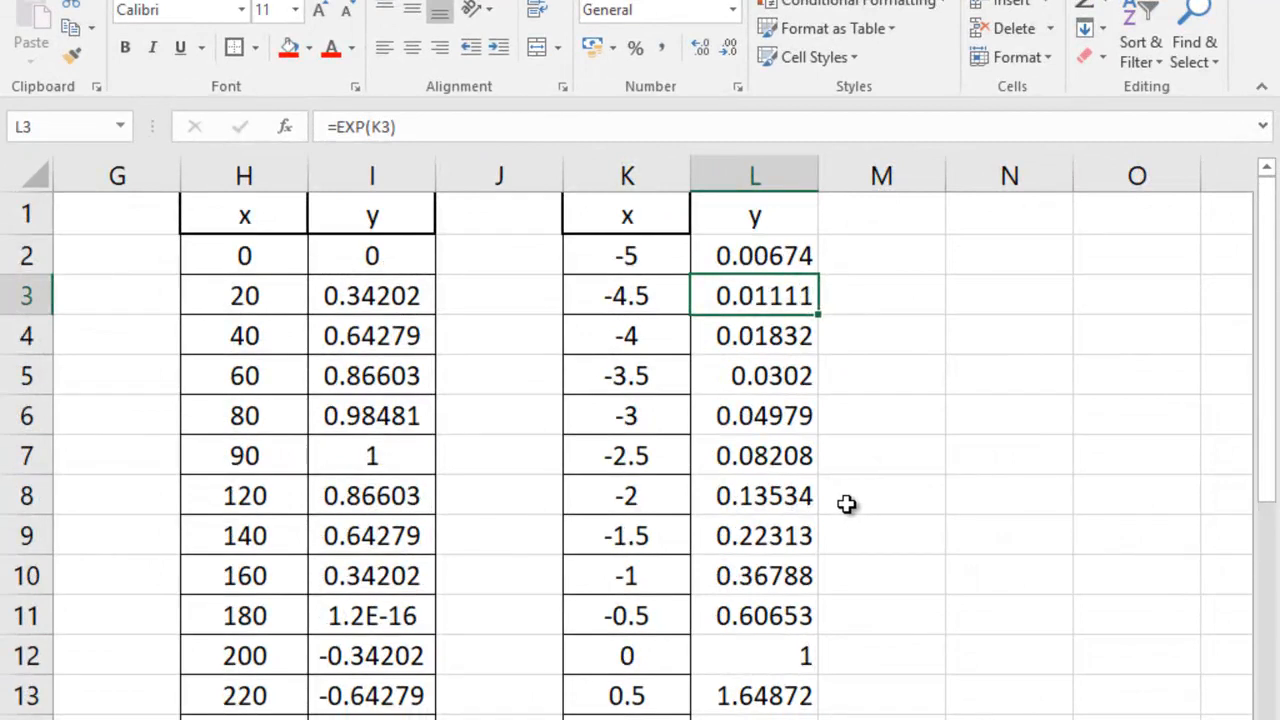
click(889, 523)
scroll(889, 523, down, 1)
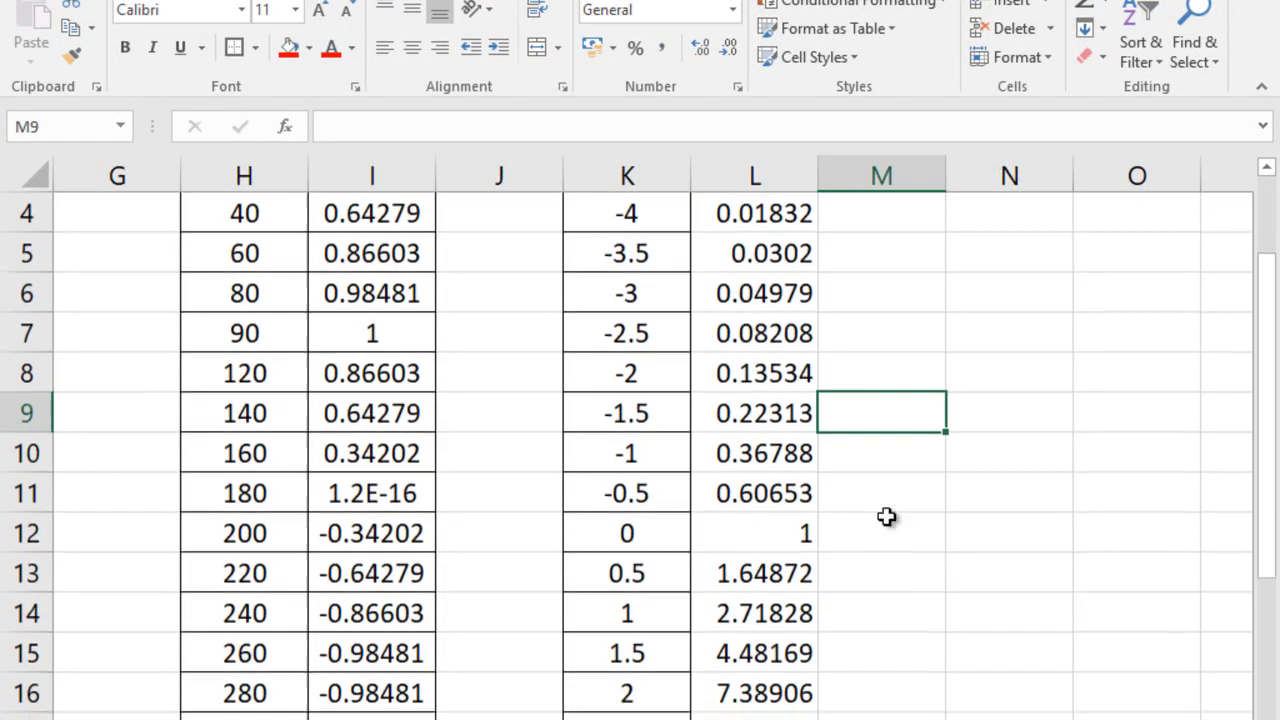
drag(640, 535, 770, 535)
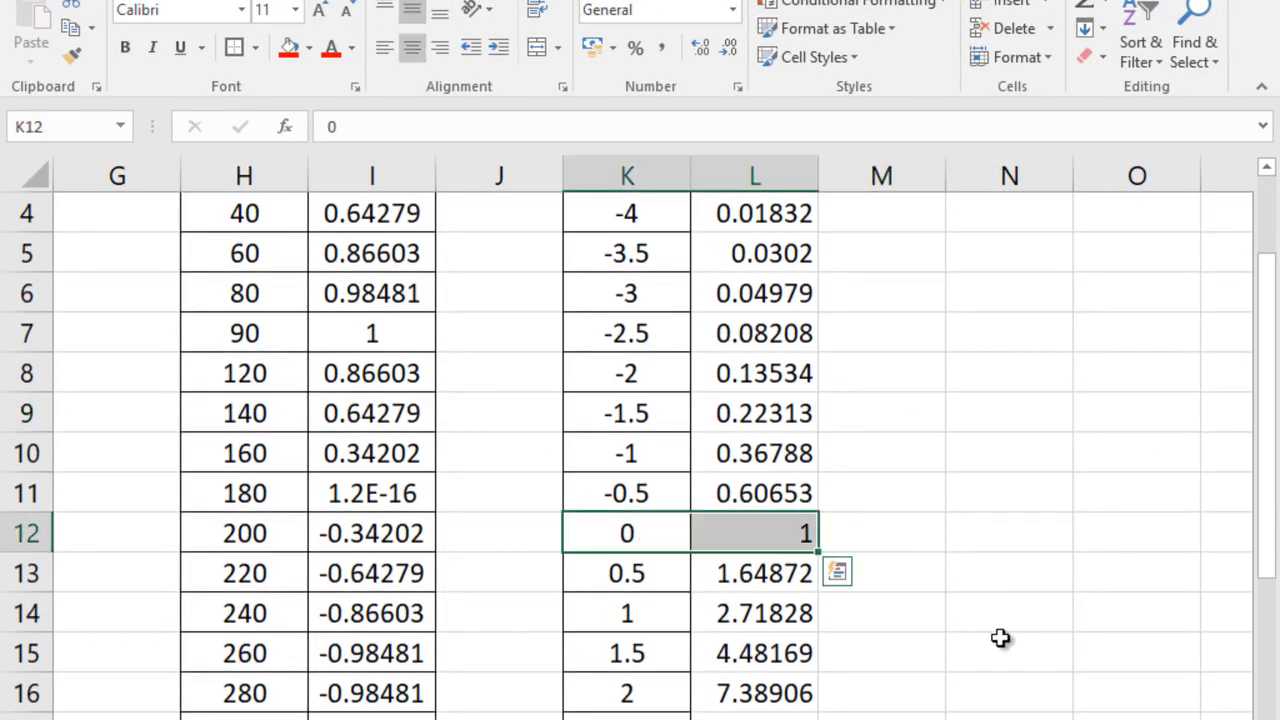
click(1006, 418)
scroll(909, 243, up, 1)
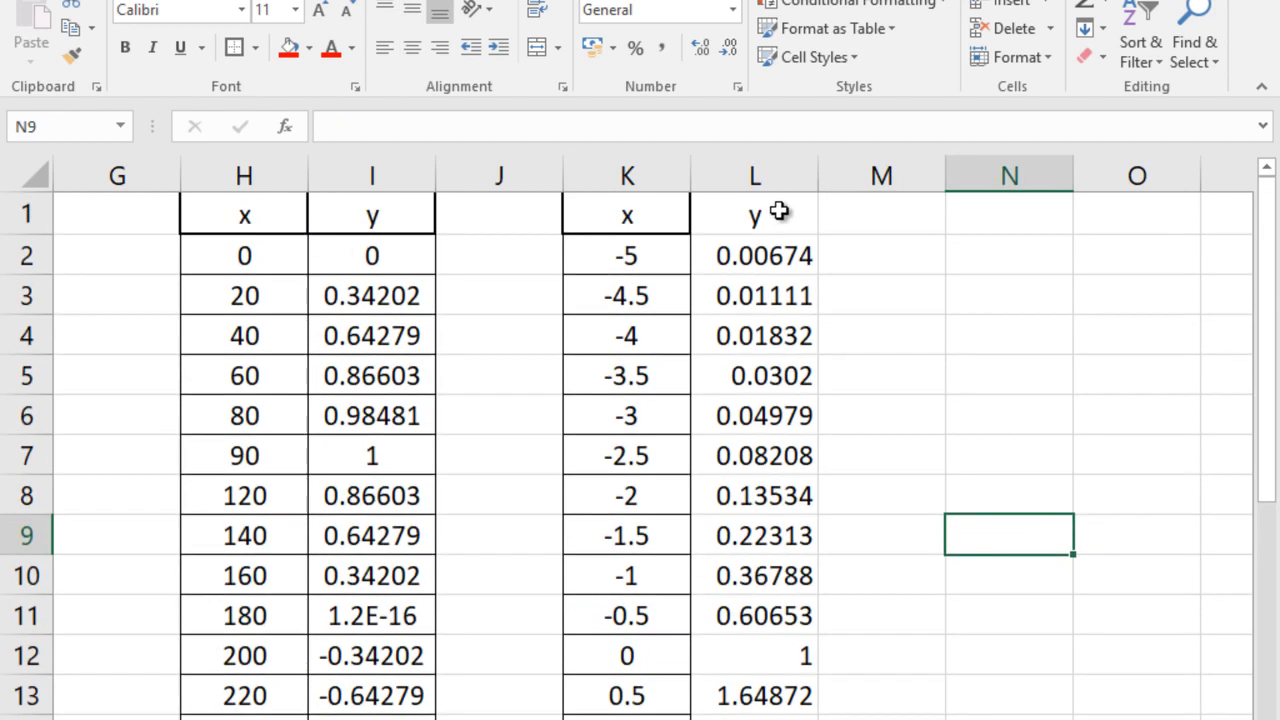
Step: Copy the whole x column K, including its header and borders, into column N for a fifth table
click(650, 172)
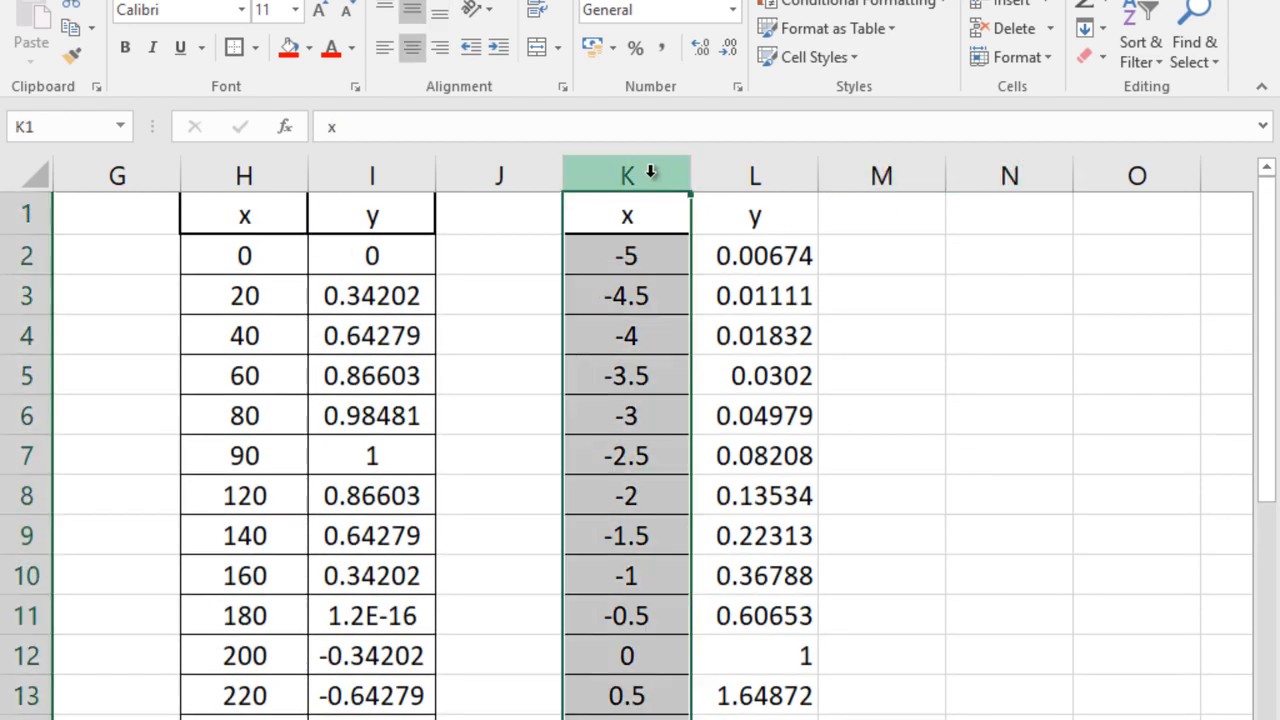
key(ctrl+c)
click(1007, 173)
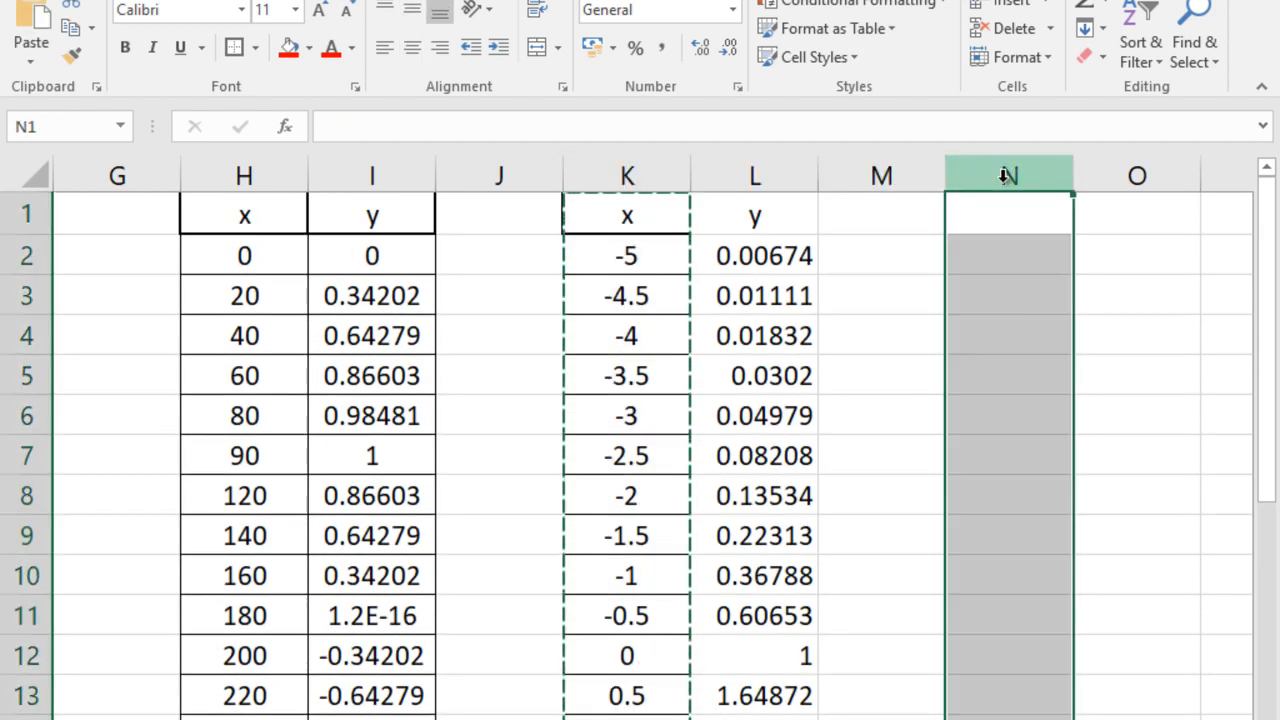
key(ctrl+v)
Step: Copy the whole y column L, with its header and formulas, into column O
scroll(511, 284, right, 3)
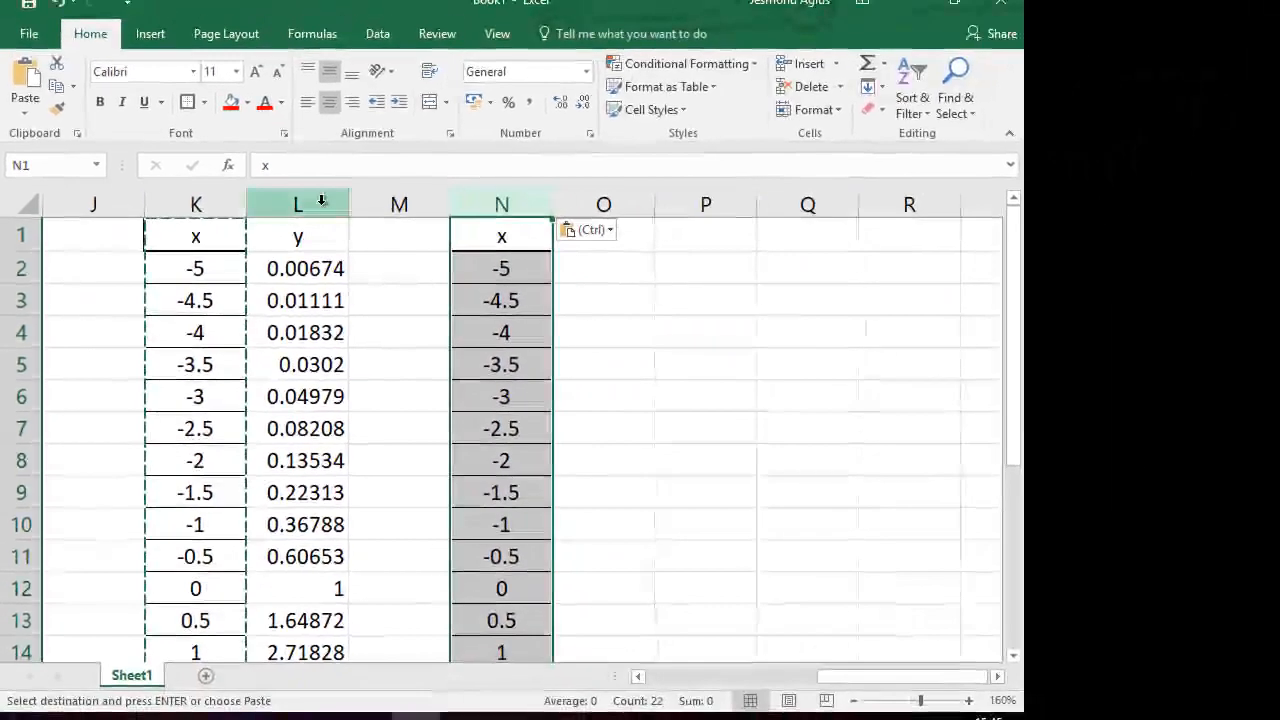
click(358, 189)
key(ctrl+c)
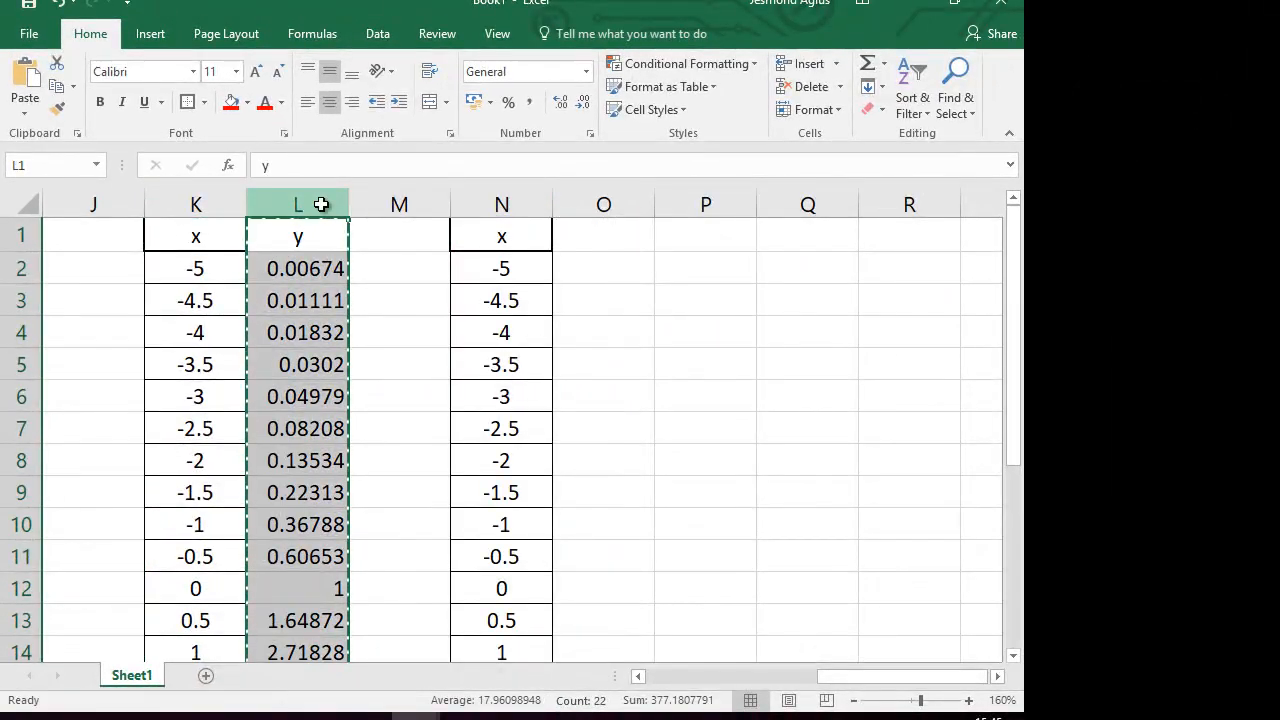
click(619, 199)
key(ctrl+v)
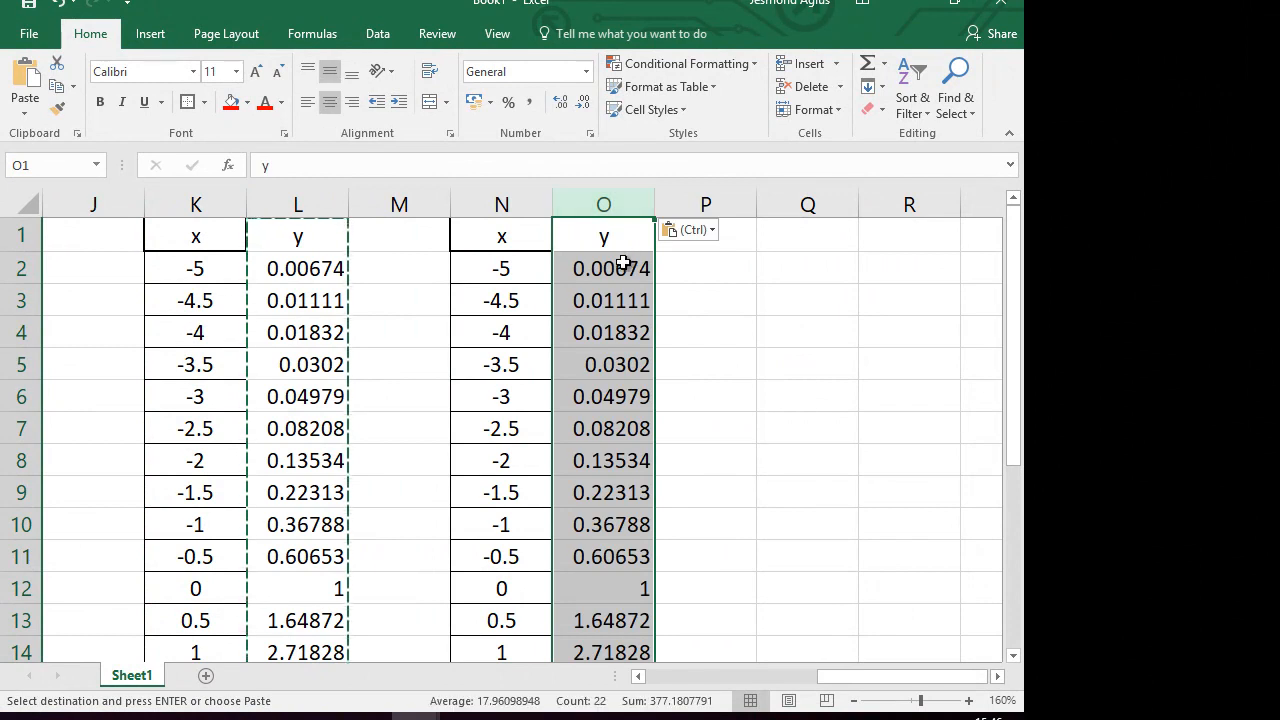
Step: Replace the formula in cell O2 with =2^N2
click(623, 266)
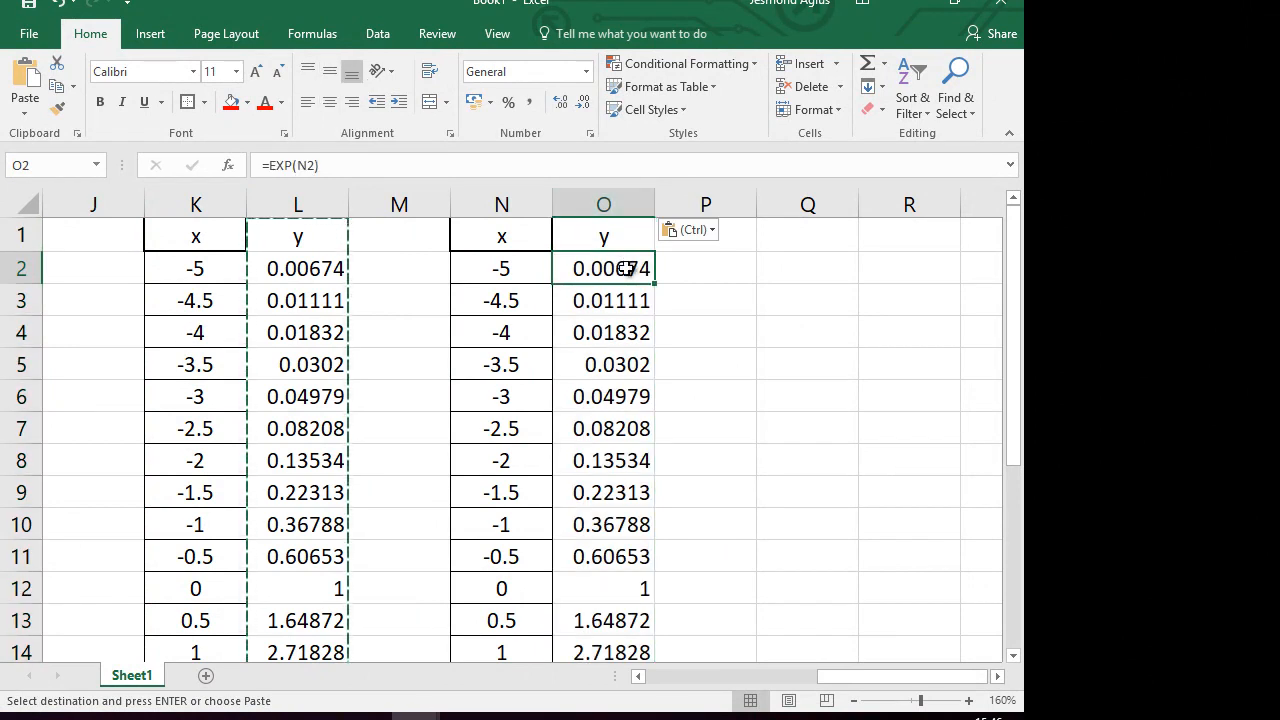
text(=2)
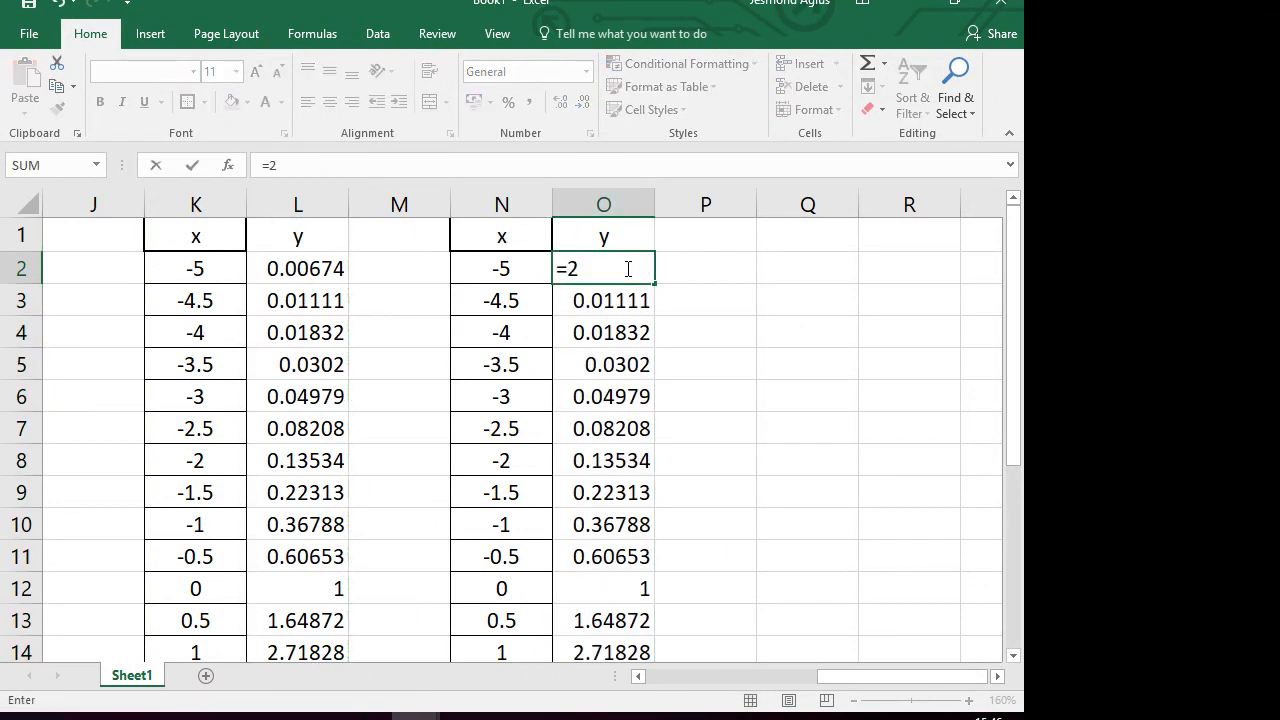
text(^)
click(502, 268)
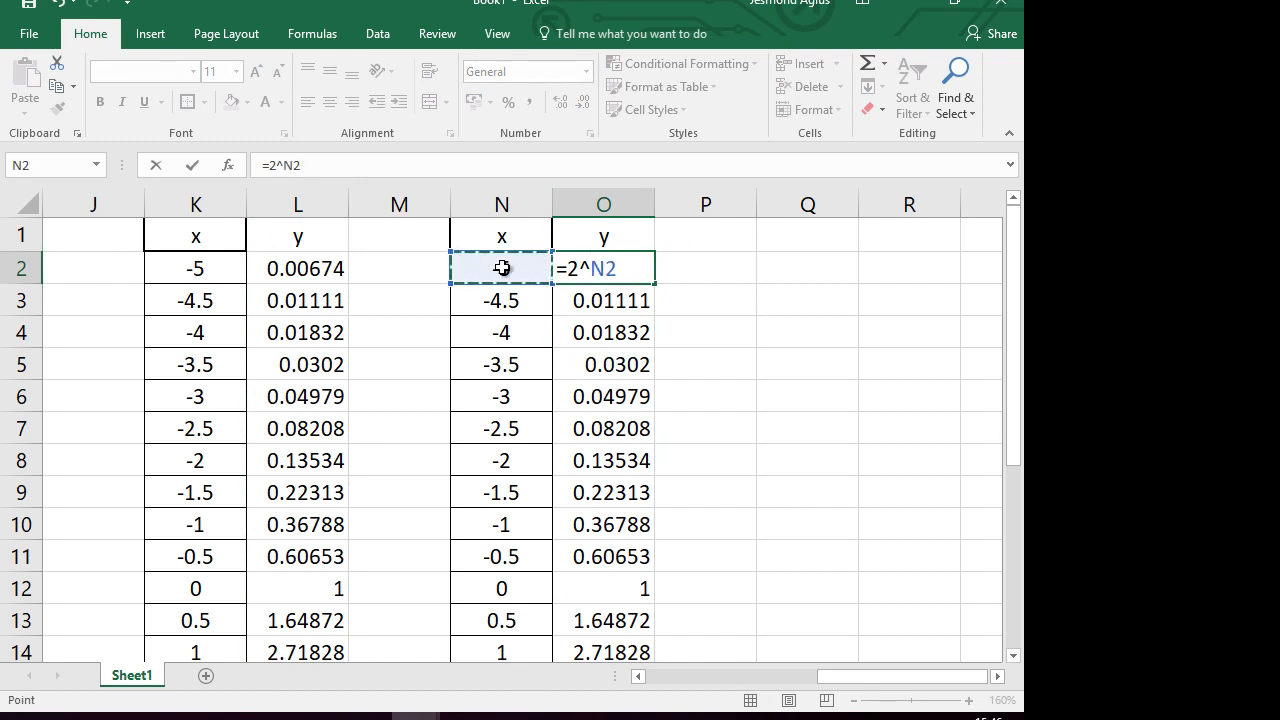
key(Return)
Step: Fill the 2^x formula from O2 down column O over the copied exponential formulas
click(612, 272)
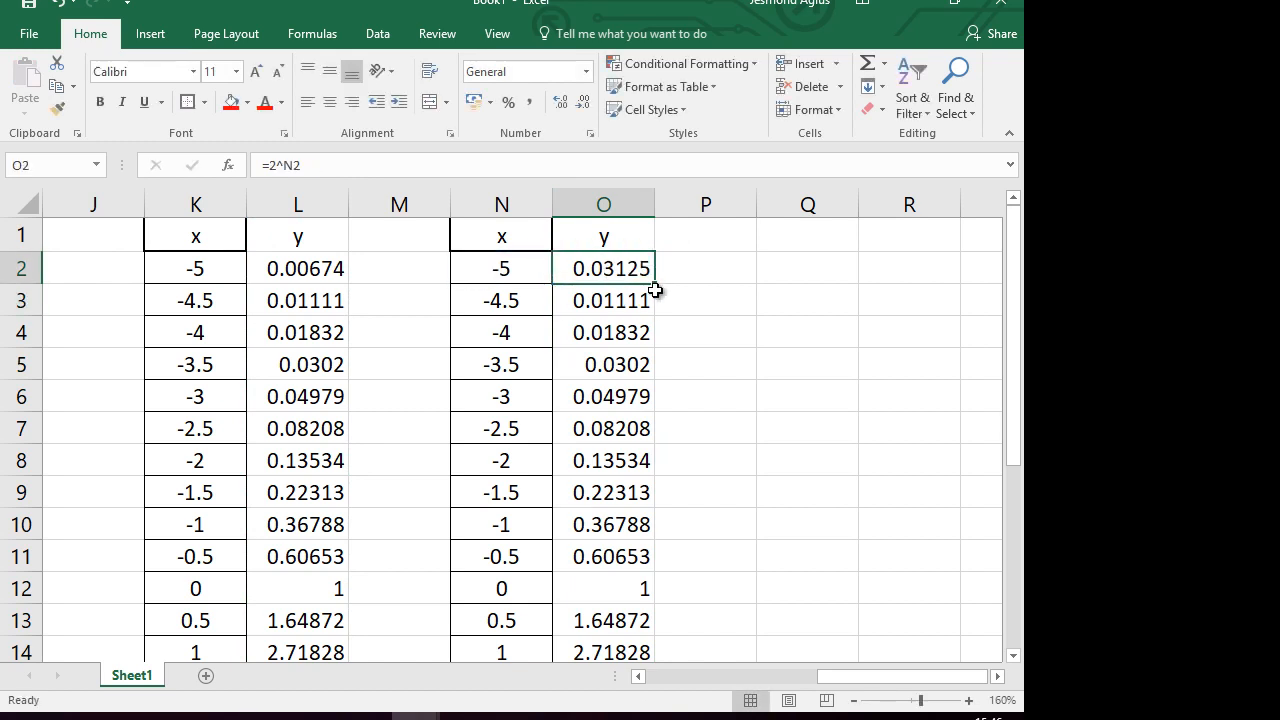
double_click(655, 286)
click(831, 440)
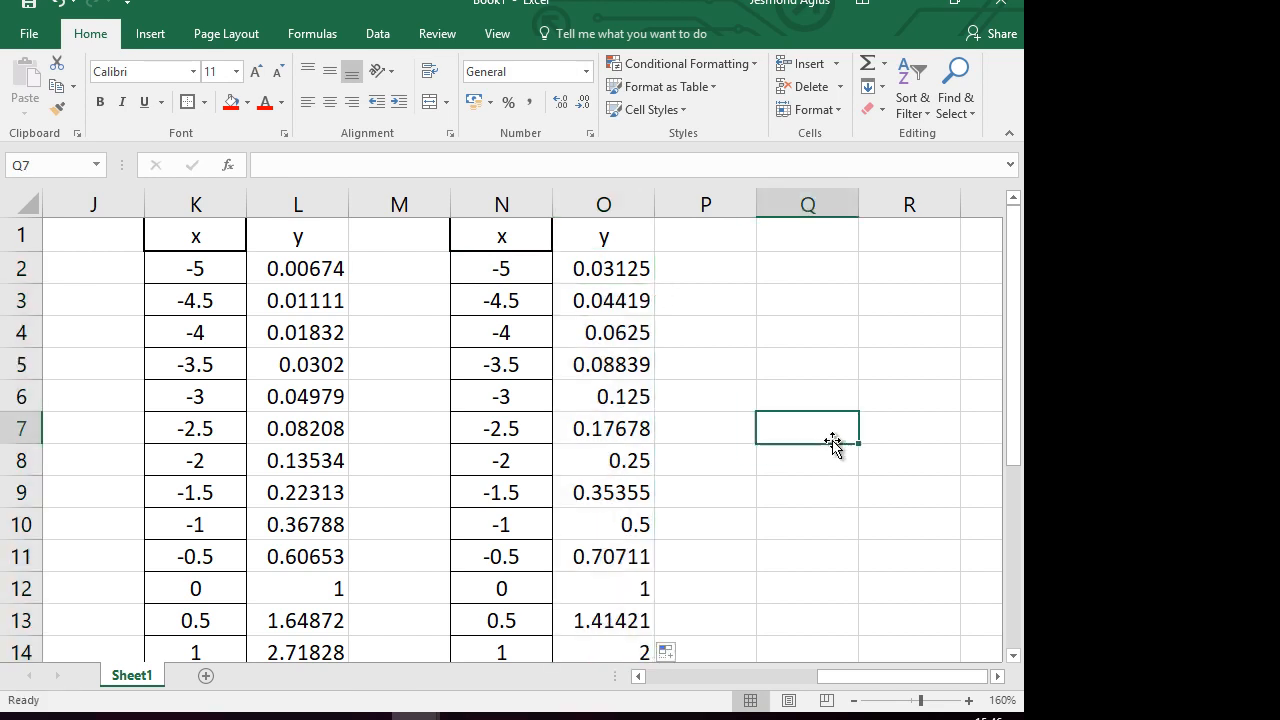
Step: Compare the formulas in O2 and L2 and review the y values of both exponential tables down to x = 5
click(605, 278)
click(320, 273)
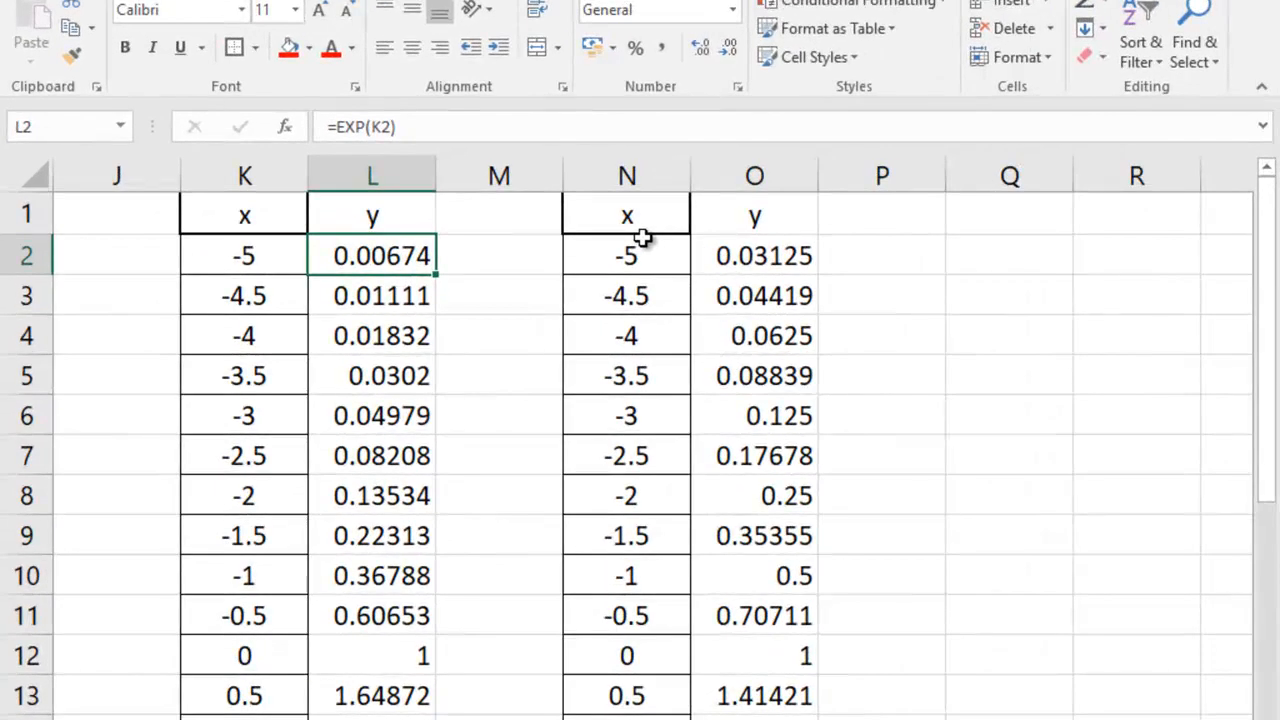
click(526, 266)
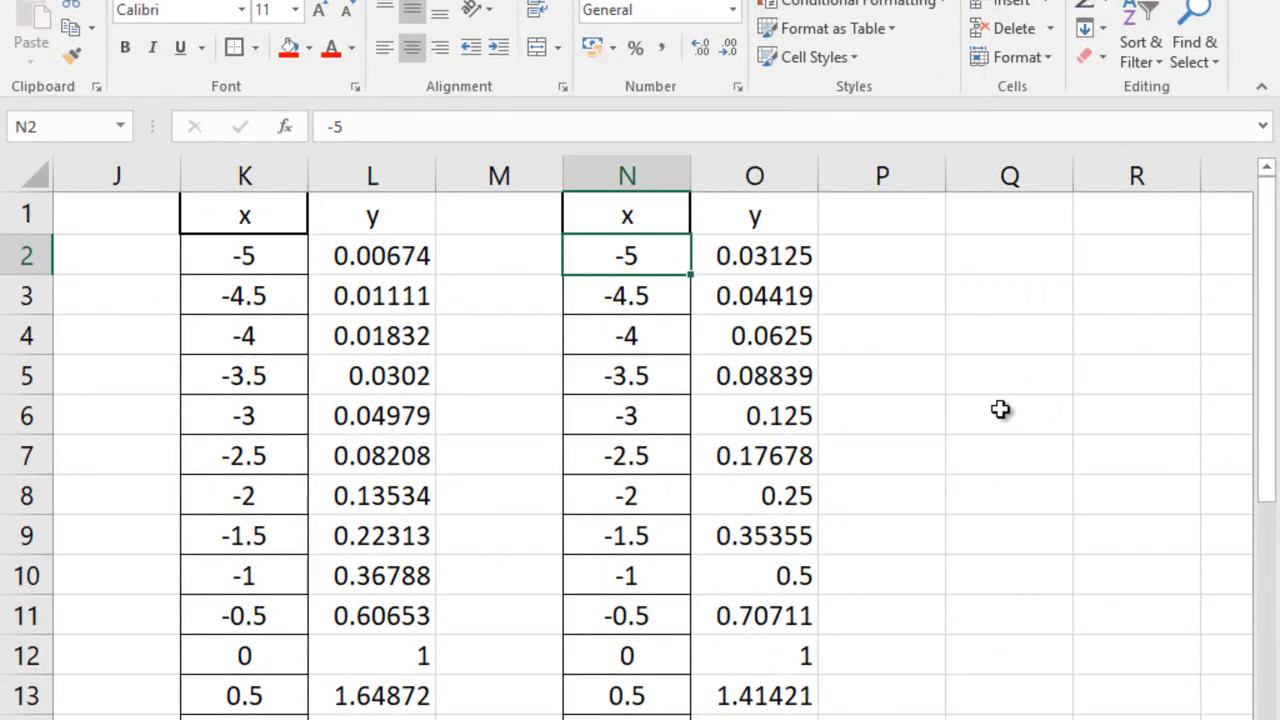
scroll(1000, 409, down, 3)
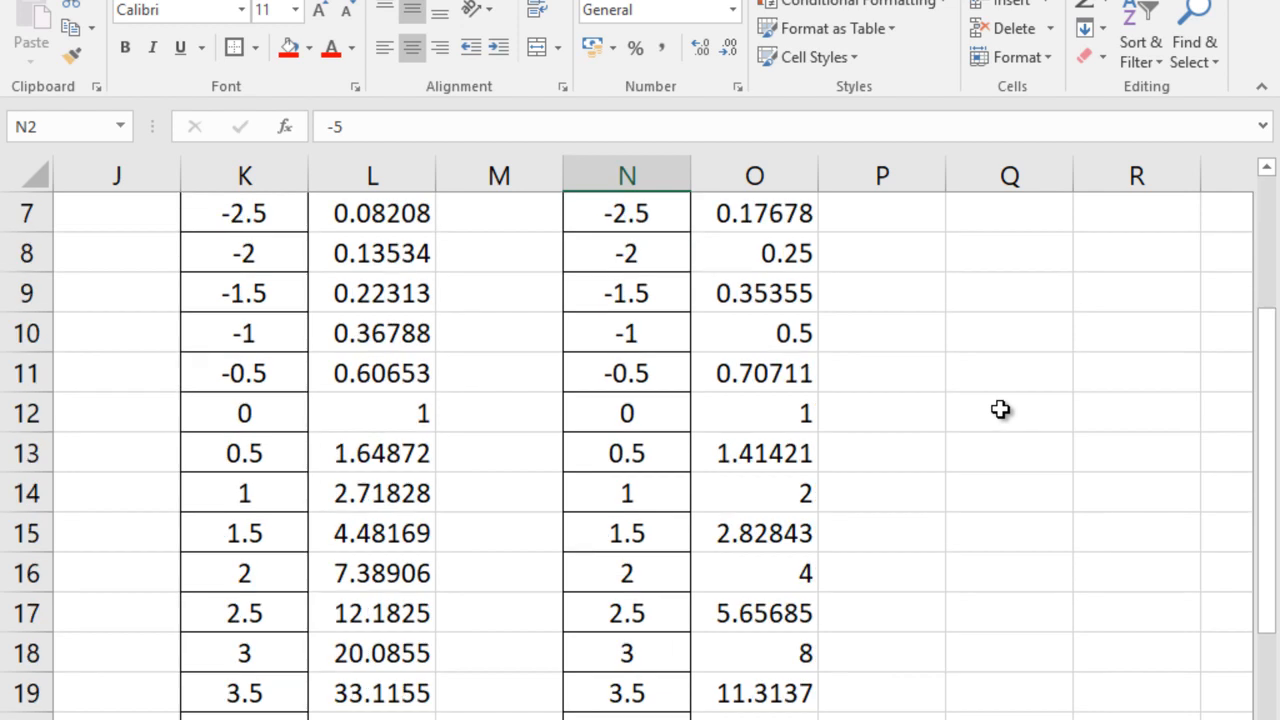
scroll(669, 567, down, 2)
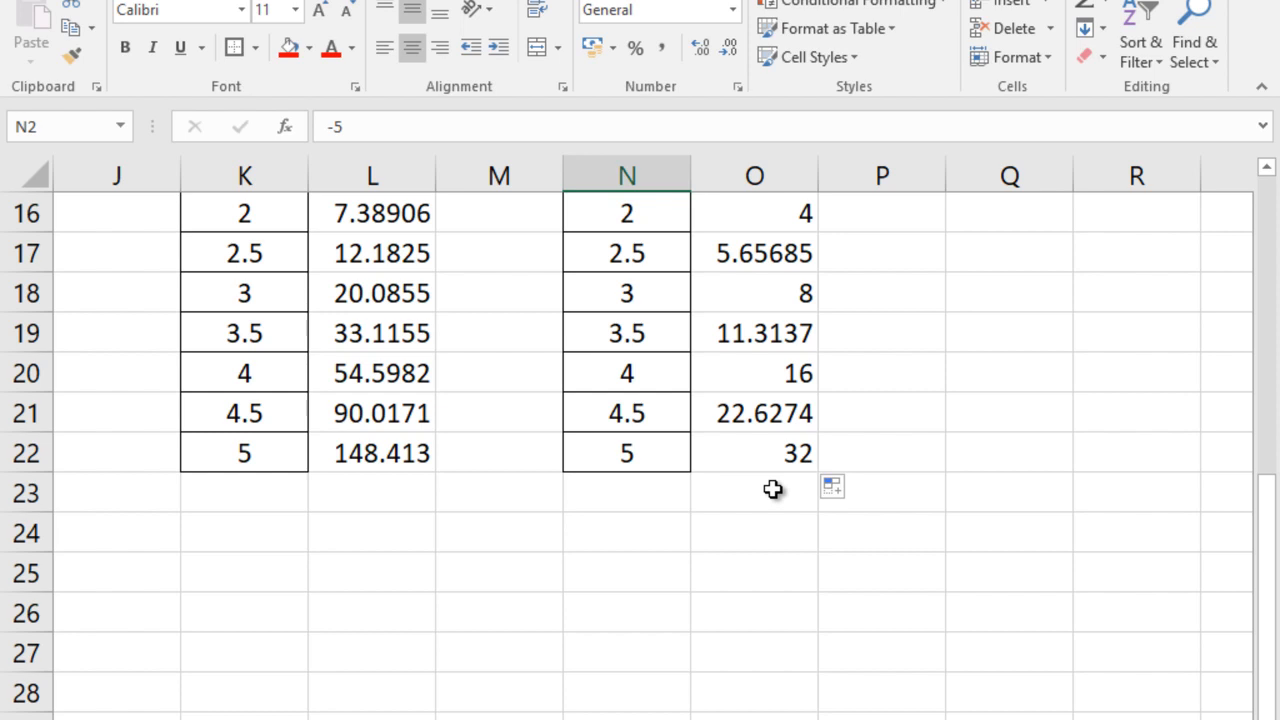
scroll(773, 489, up, 5)
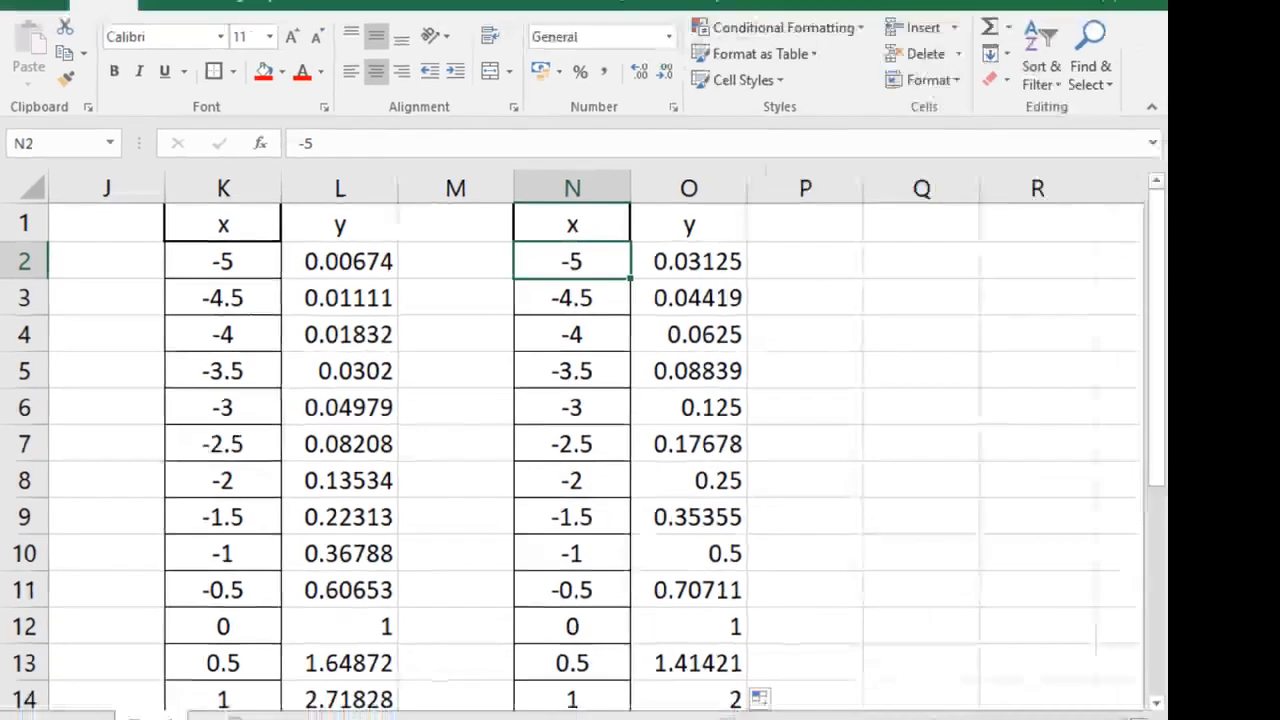
Step: Copy the whole x column N into column Q
click(998, 678)
click(998, 678)
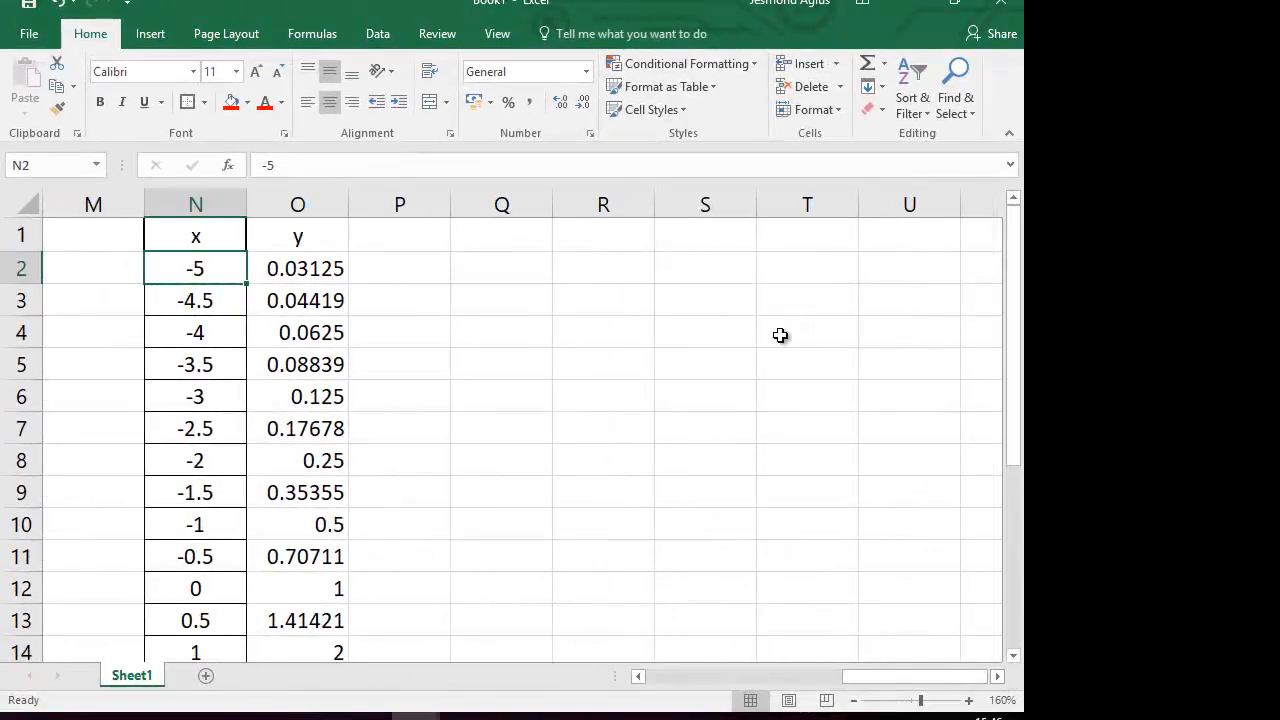
click(213, 202)
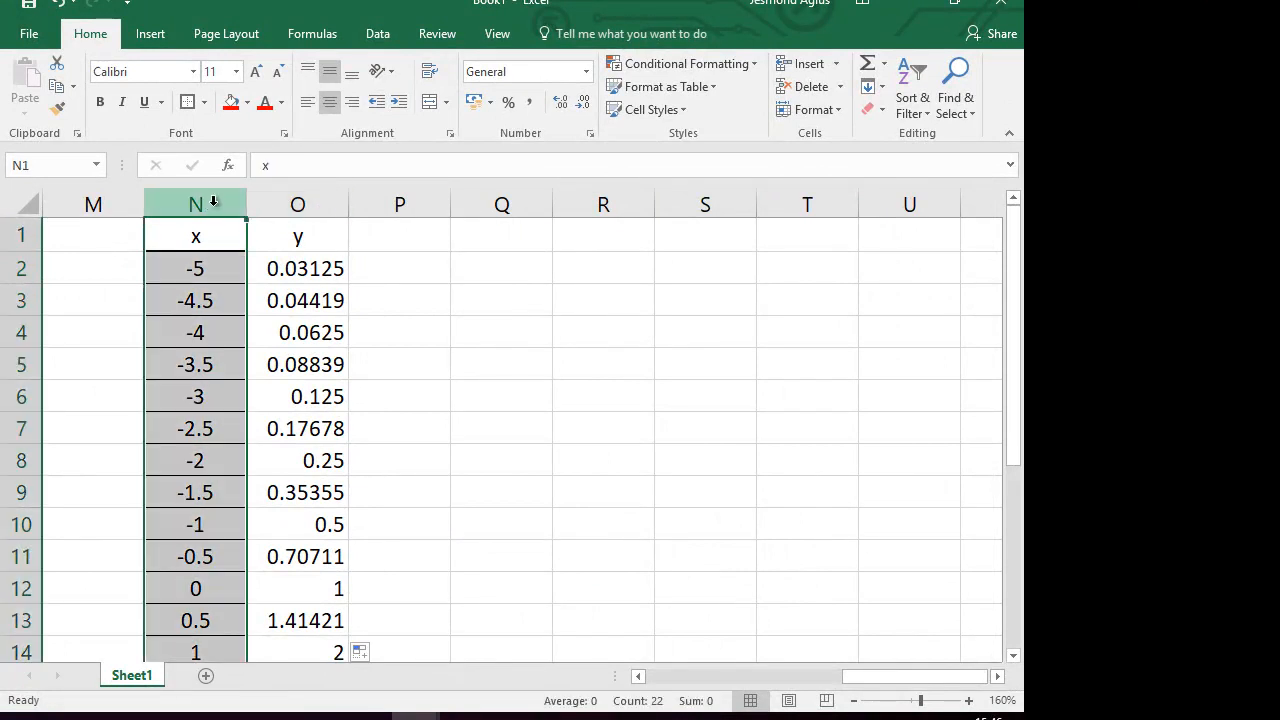
key(ctrl+c)
click(536, 196)
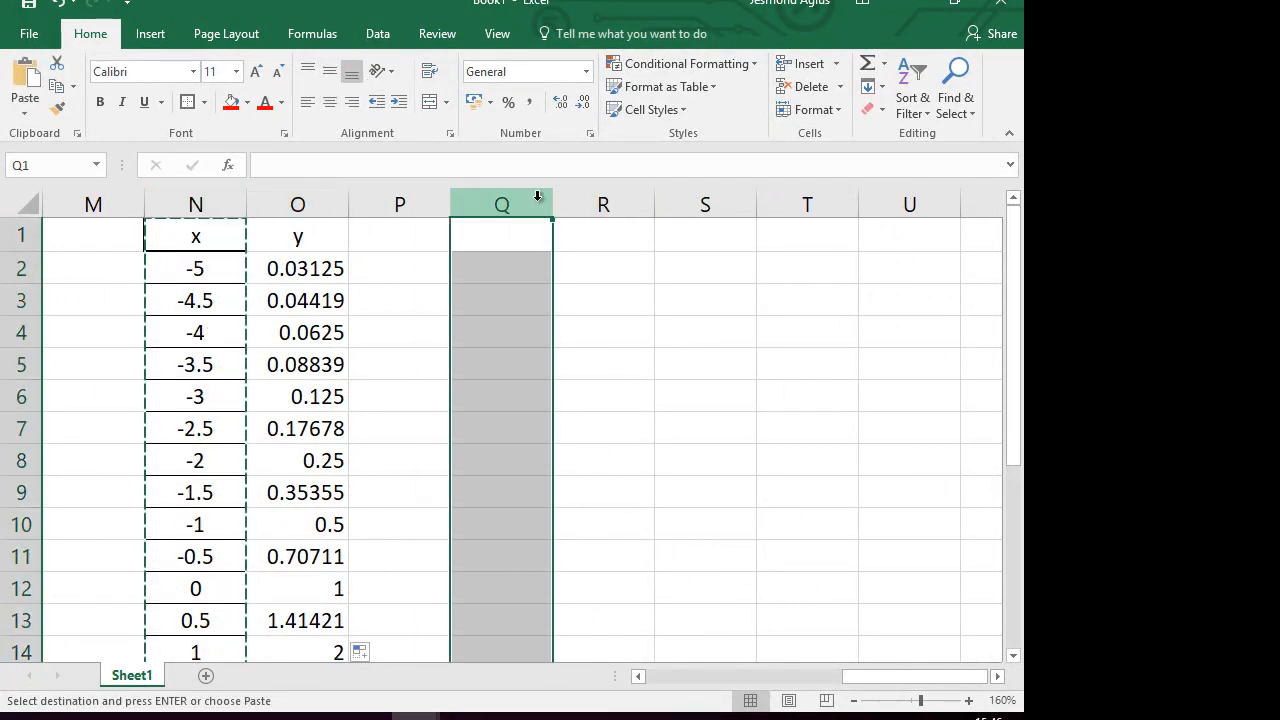
key(ctrl+v)
Step: Replace the first three x values in Q2:Q4 with 0, 0.1 and 0.2
click(520, 262)
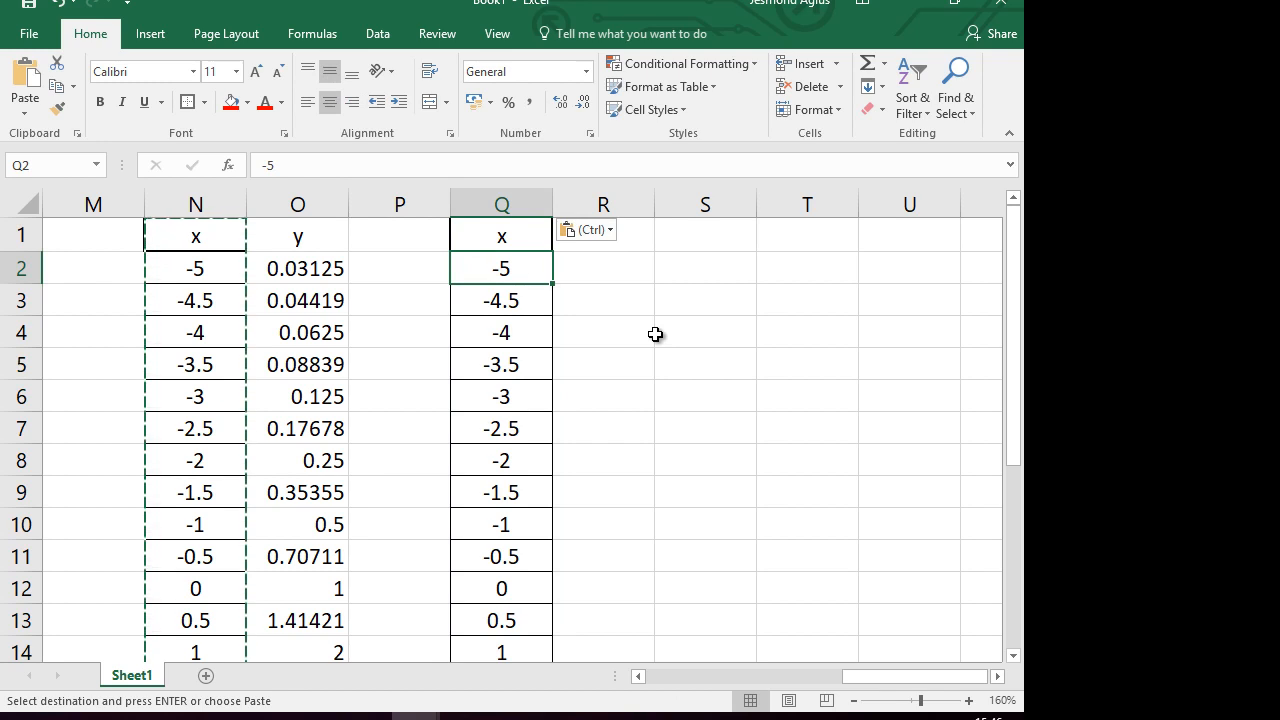
text(0)
key(Return)
text(0.1)
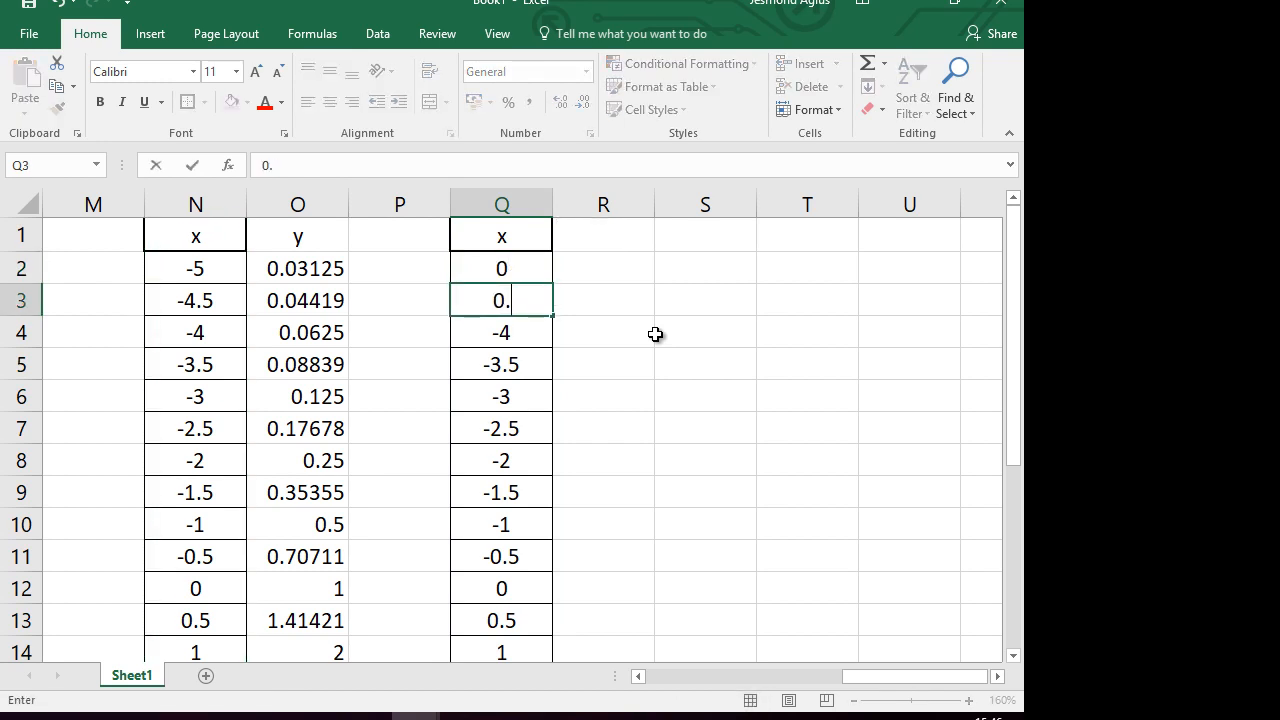
key(Return)
text(0.2)
key(Return)
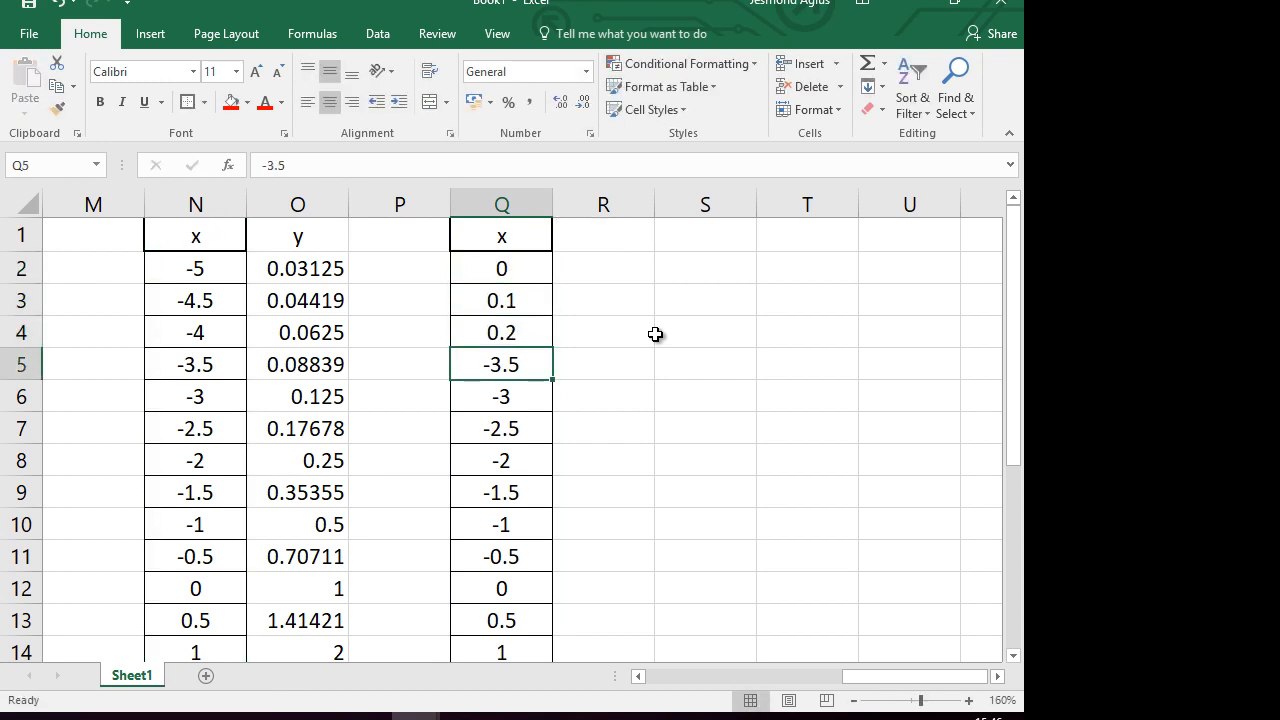
Step: Extend the x series in column Q in steps of 0.1 down to 8.9 in row 91
drag(517, 266, 512, 403)
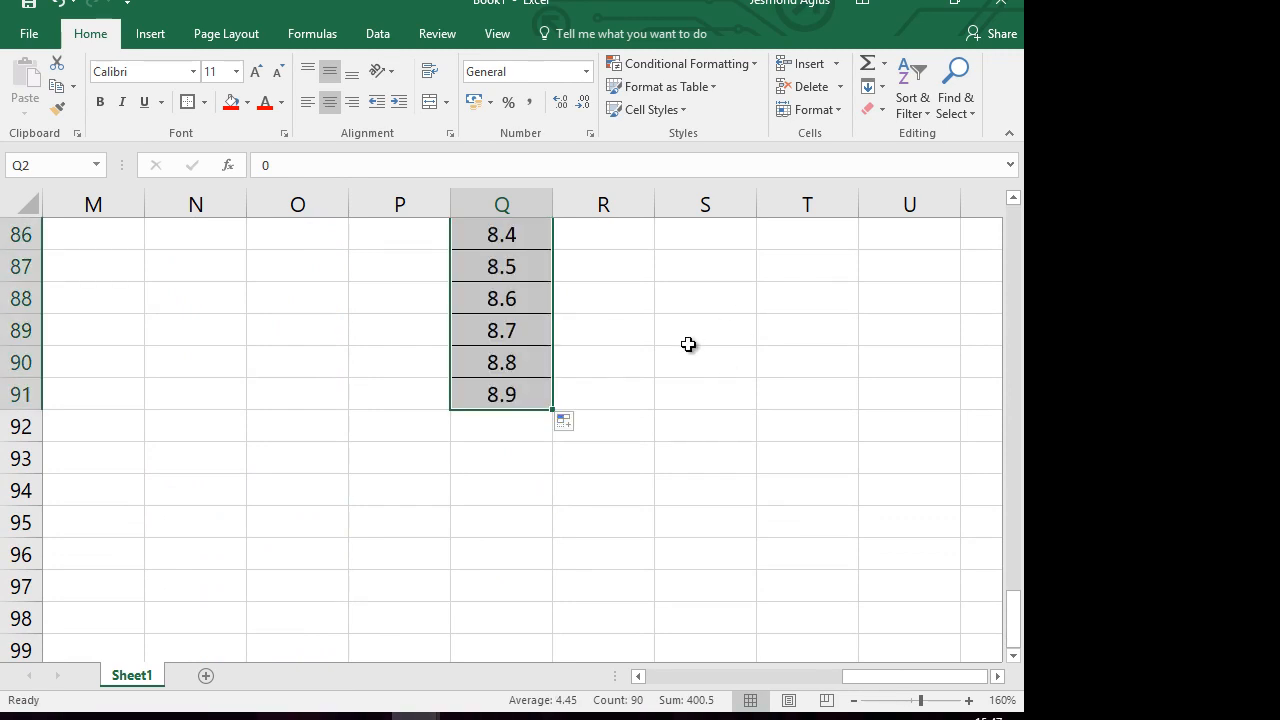
scroll(689, 345, up, 15)
scroll(689, 345, up, 13)
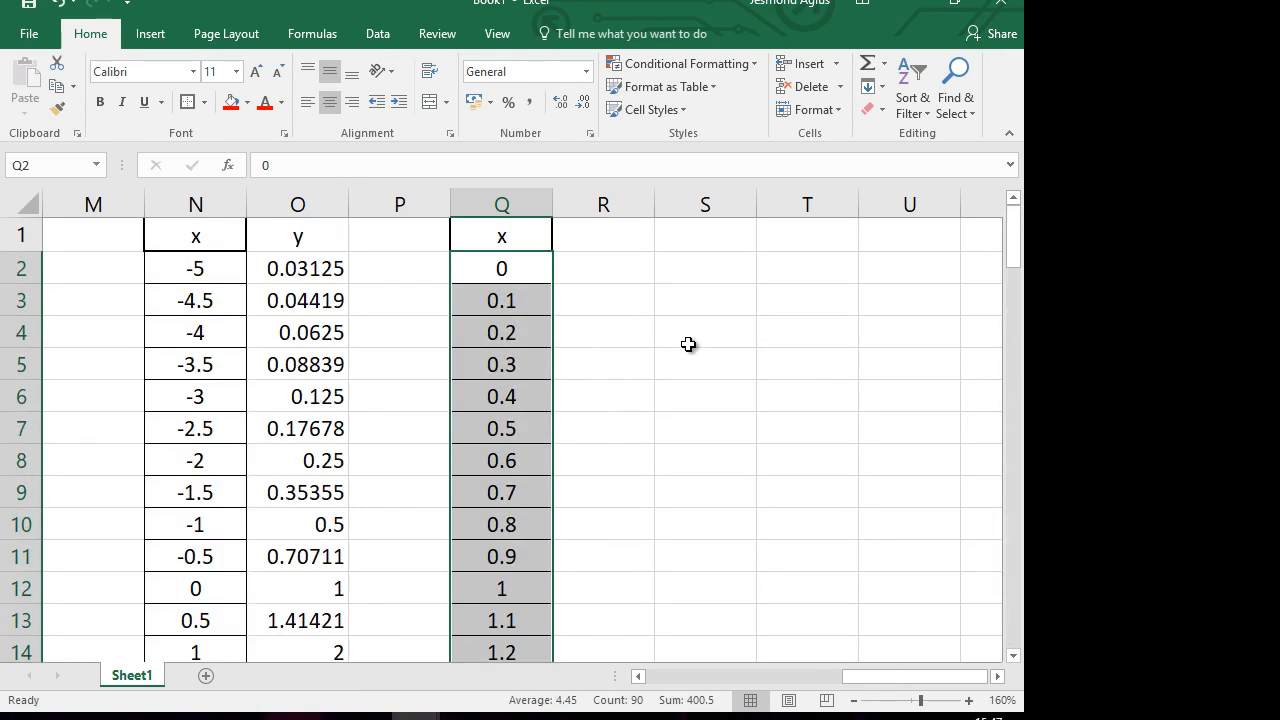
Step: Add the header y in R1 and enter the base-4 logarithm formula =LOG(Q2,4) in R2
click(586, 234)
text(y)
key(Return)
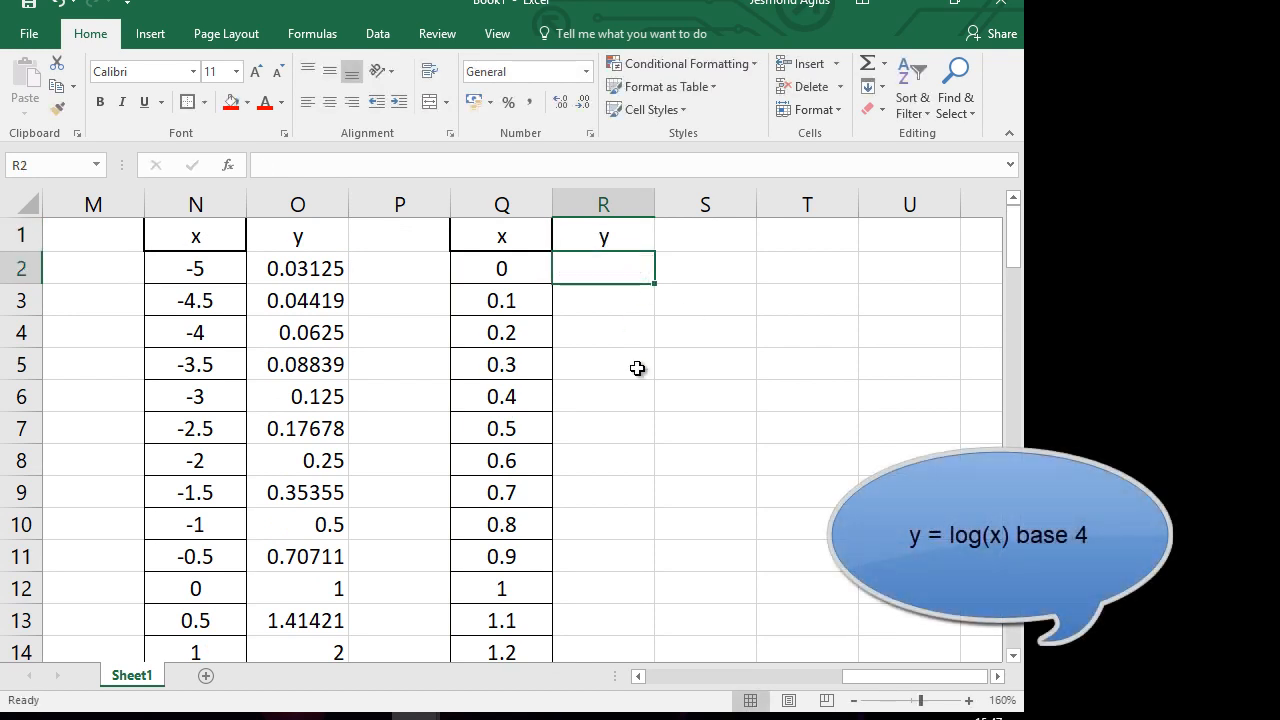
text(=log)
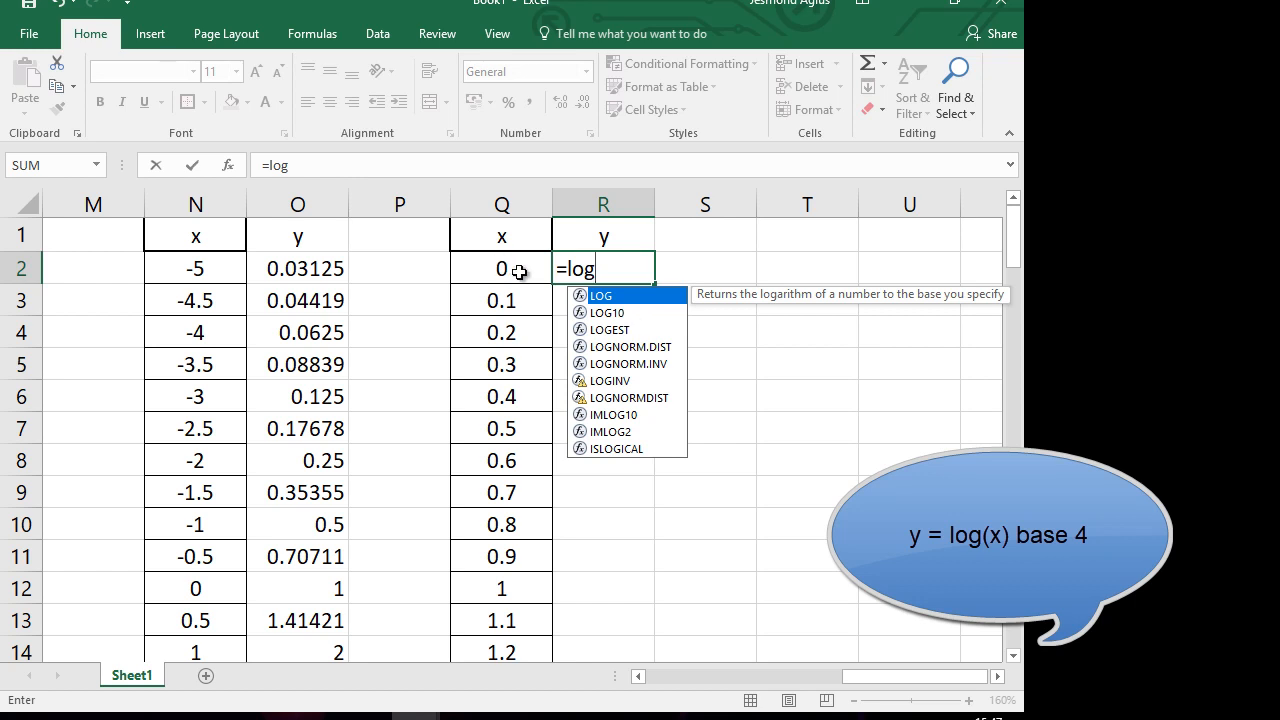
double_click(626, 297)
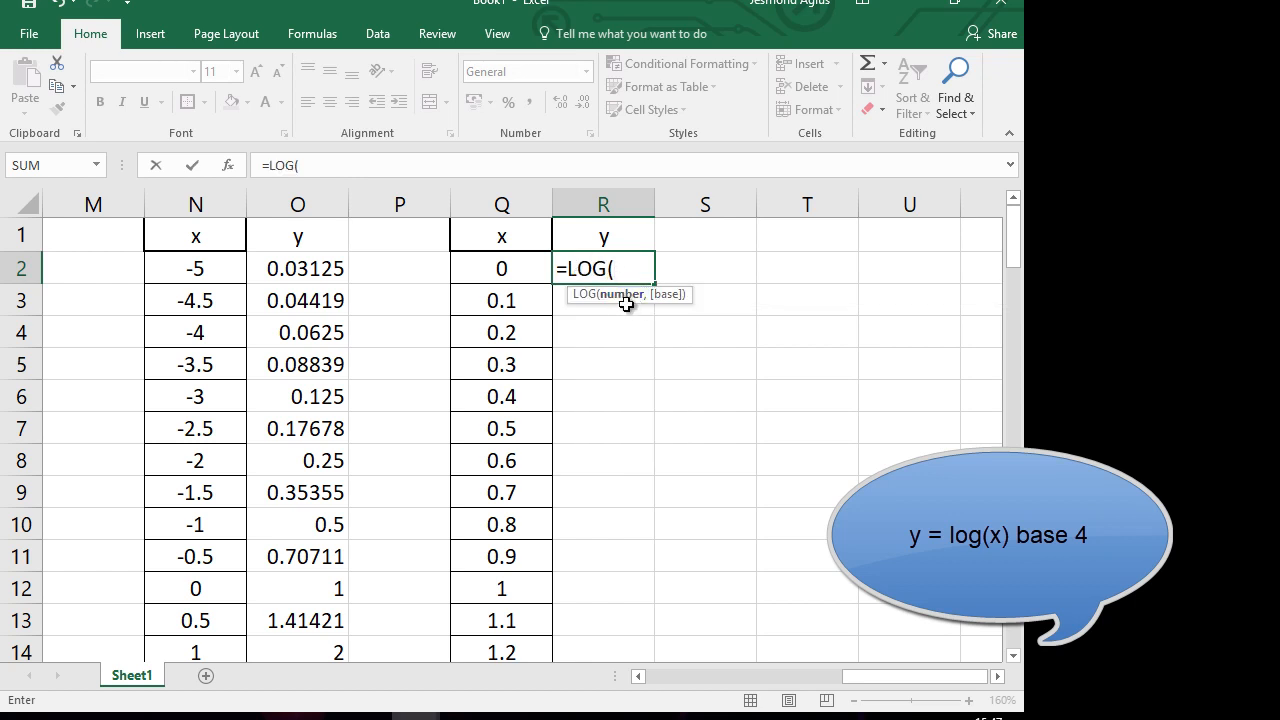
click(509, 270)
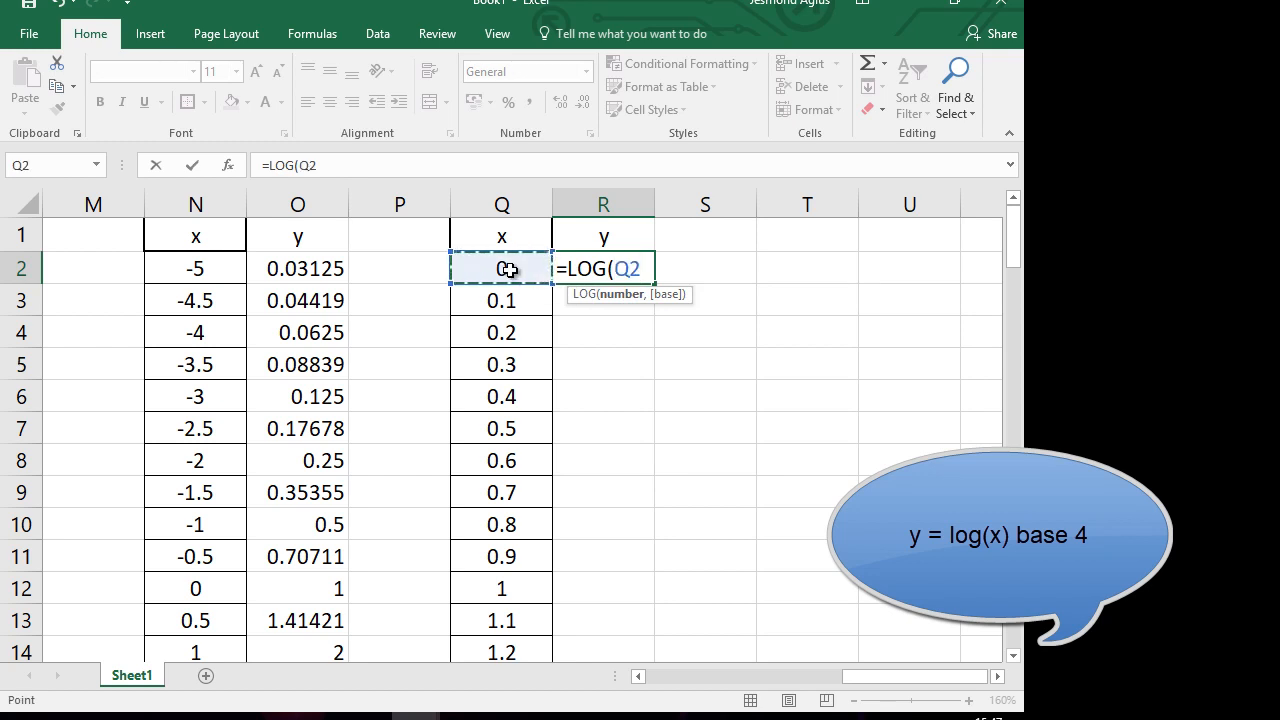
text(,)
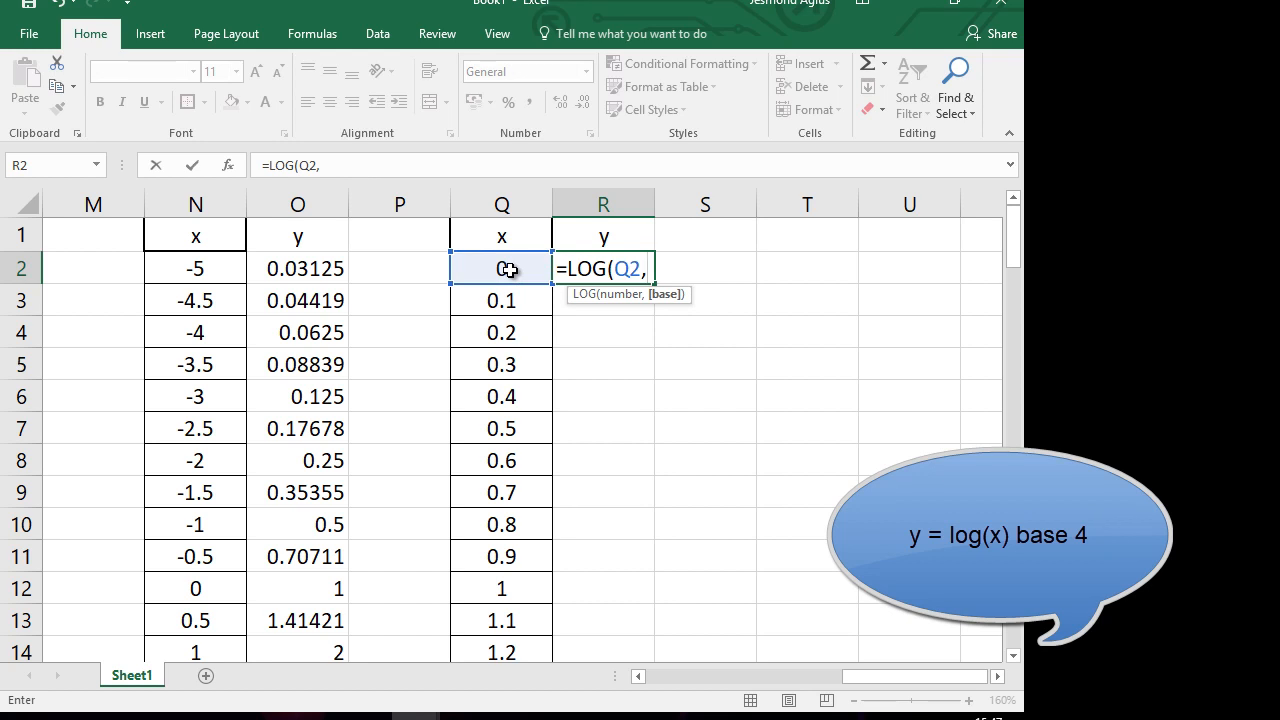
text(4)
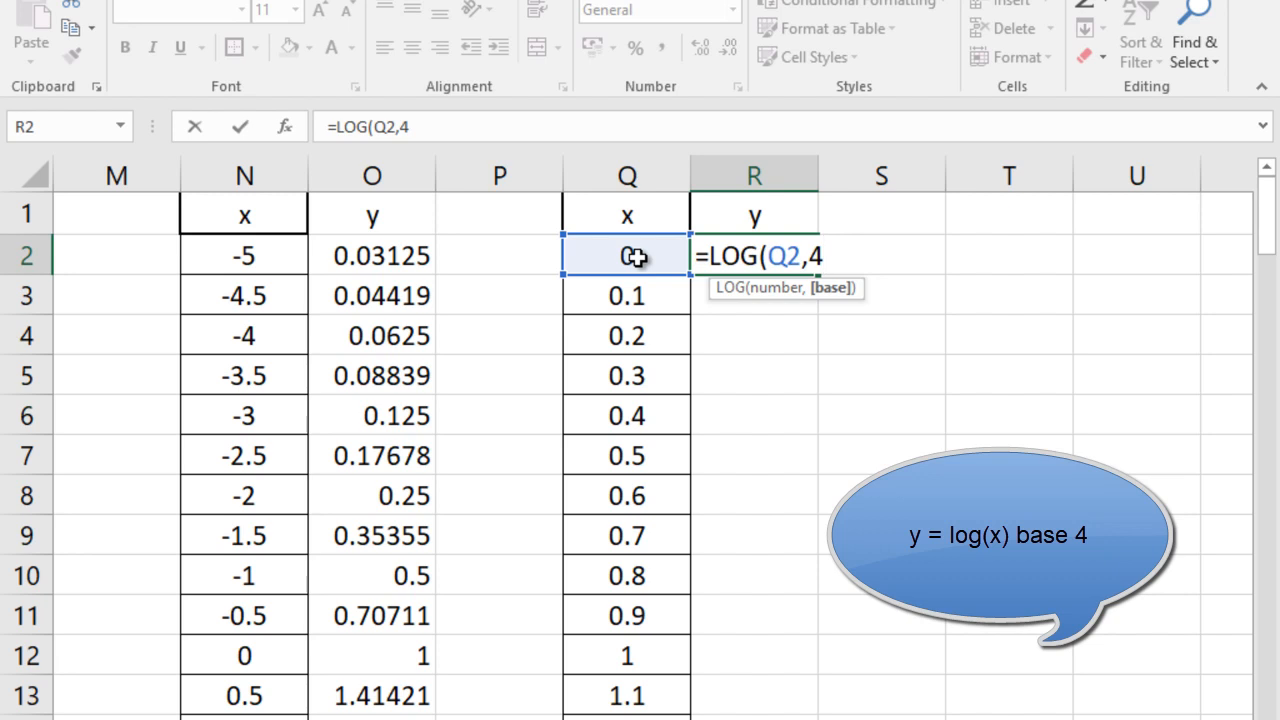
text())
key(Return)
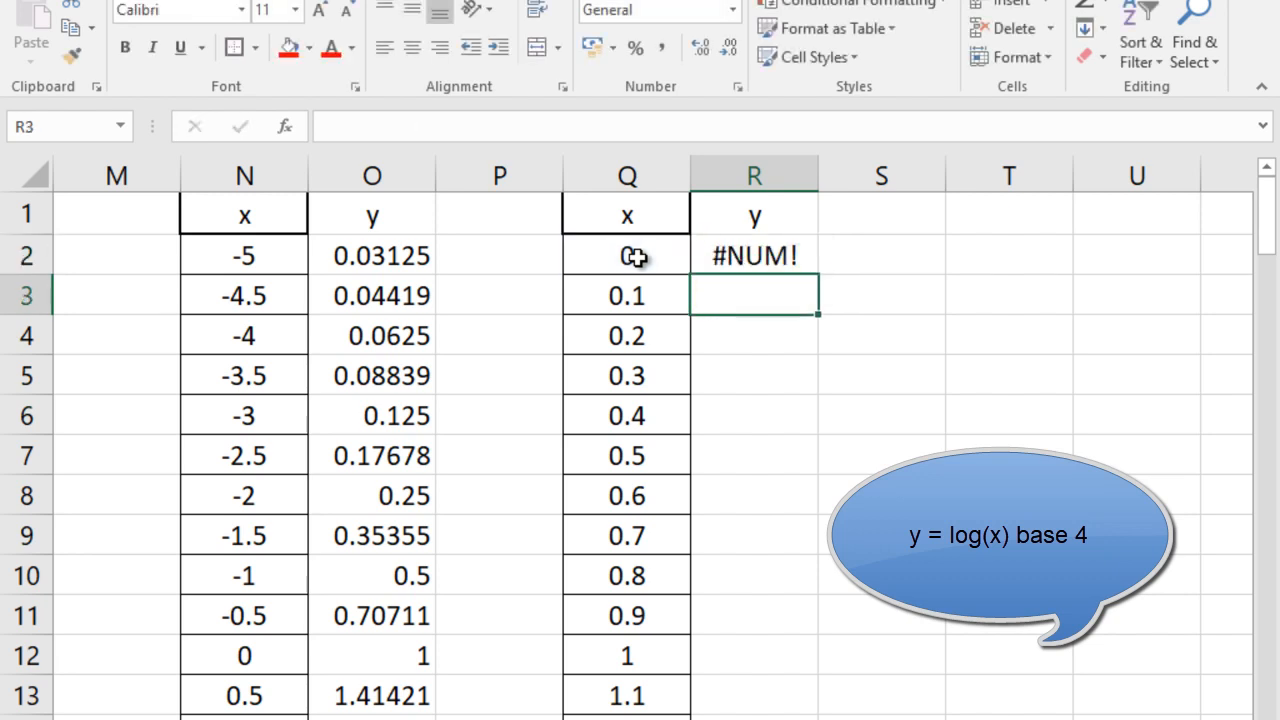
Step: Fill the base-4 logarithm formula from R2 down column R for all x values
click(758, 258)
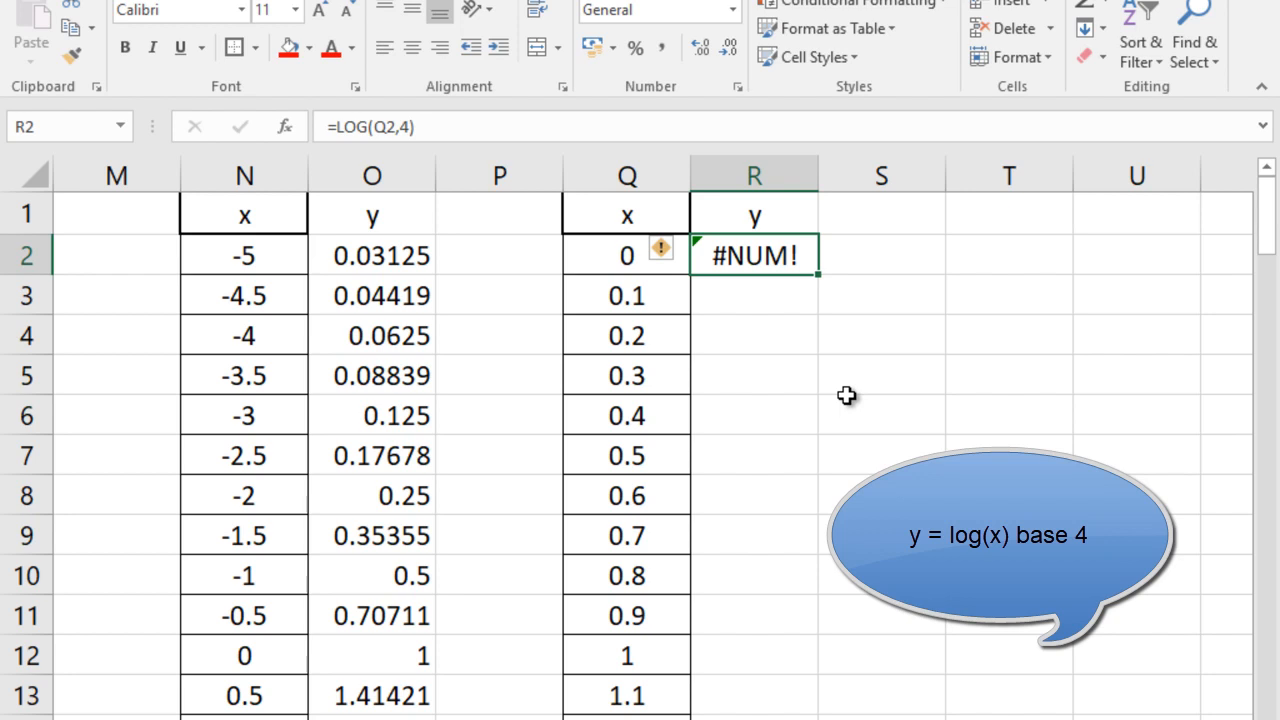
double_click(818, 274)
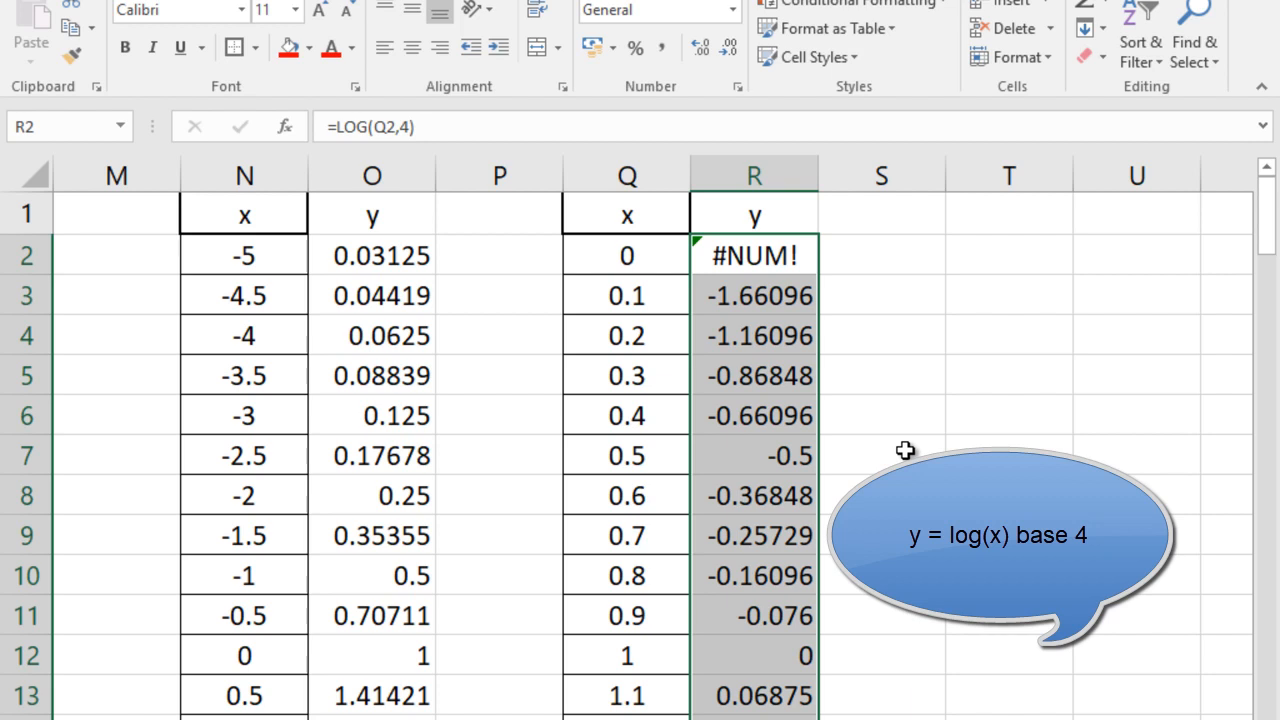
click(905, 450)
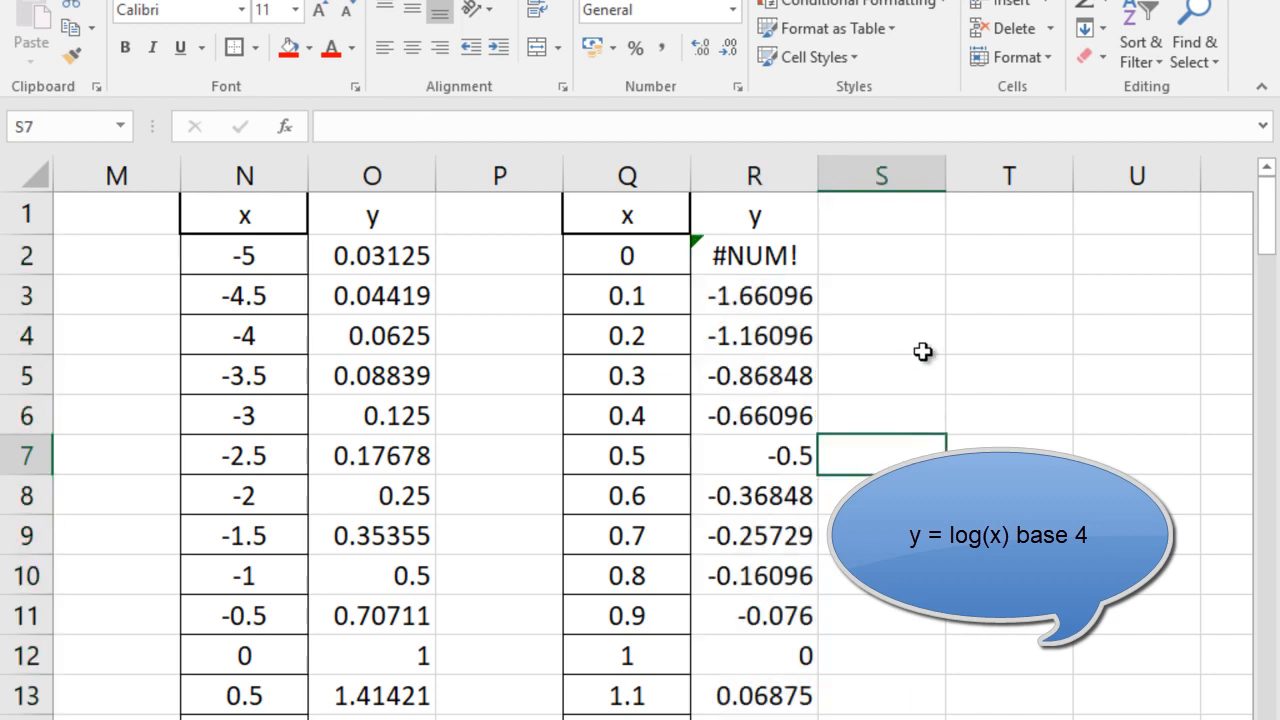
Step: Check the formula in R2 and review the logarithm y values down the length of column R
click(800, 256)
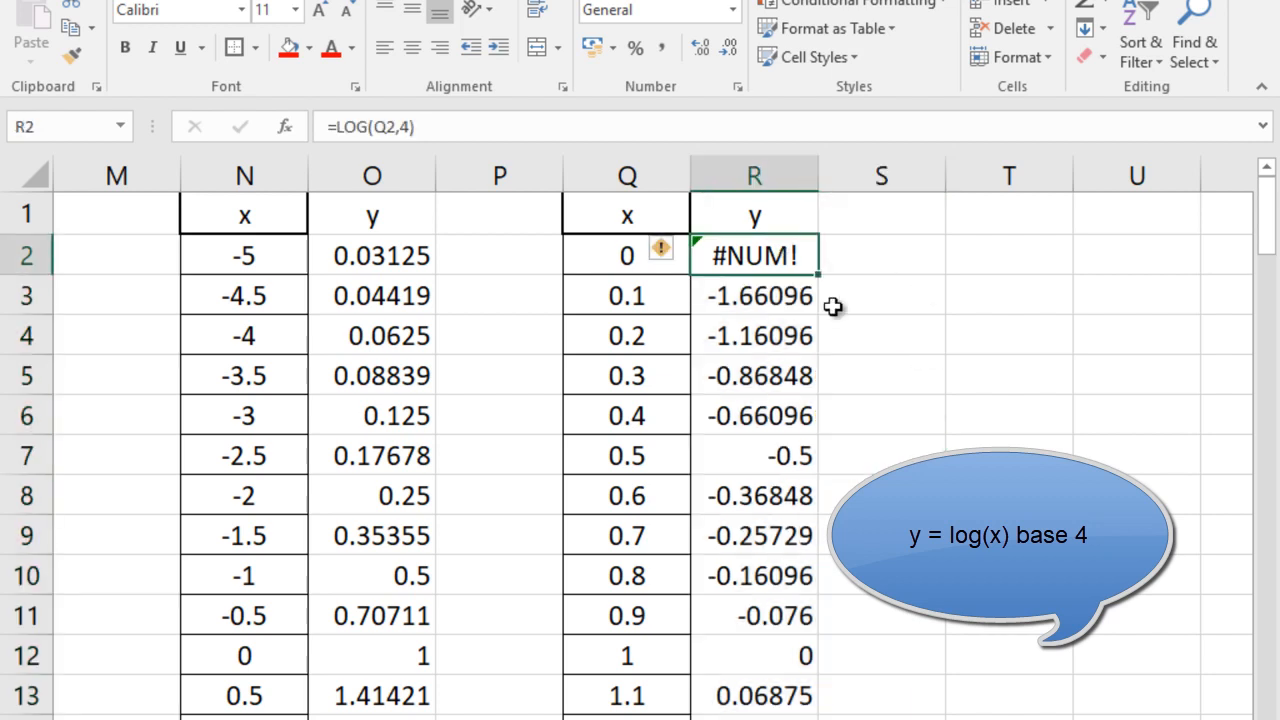
click(875, 337)
scroll(875, 337, down, 6)
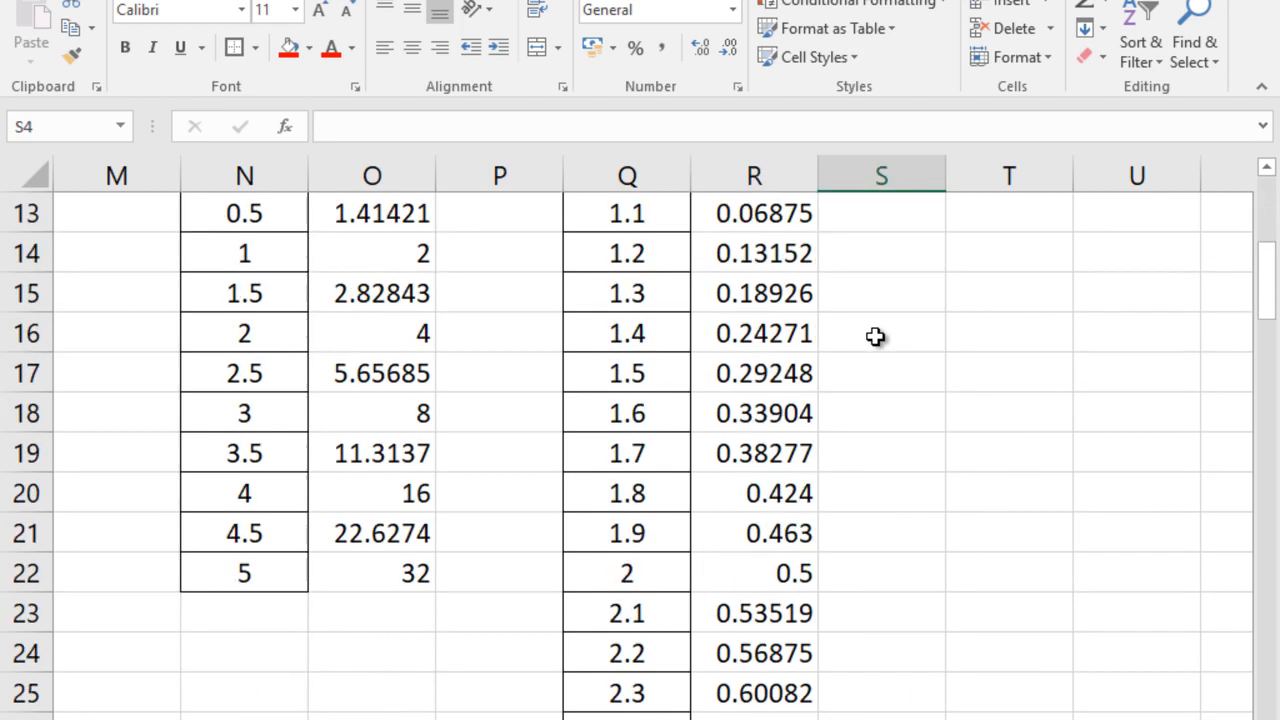
scroll(875, 337, down, 10)
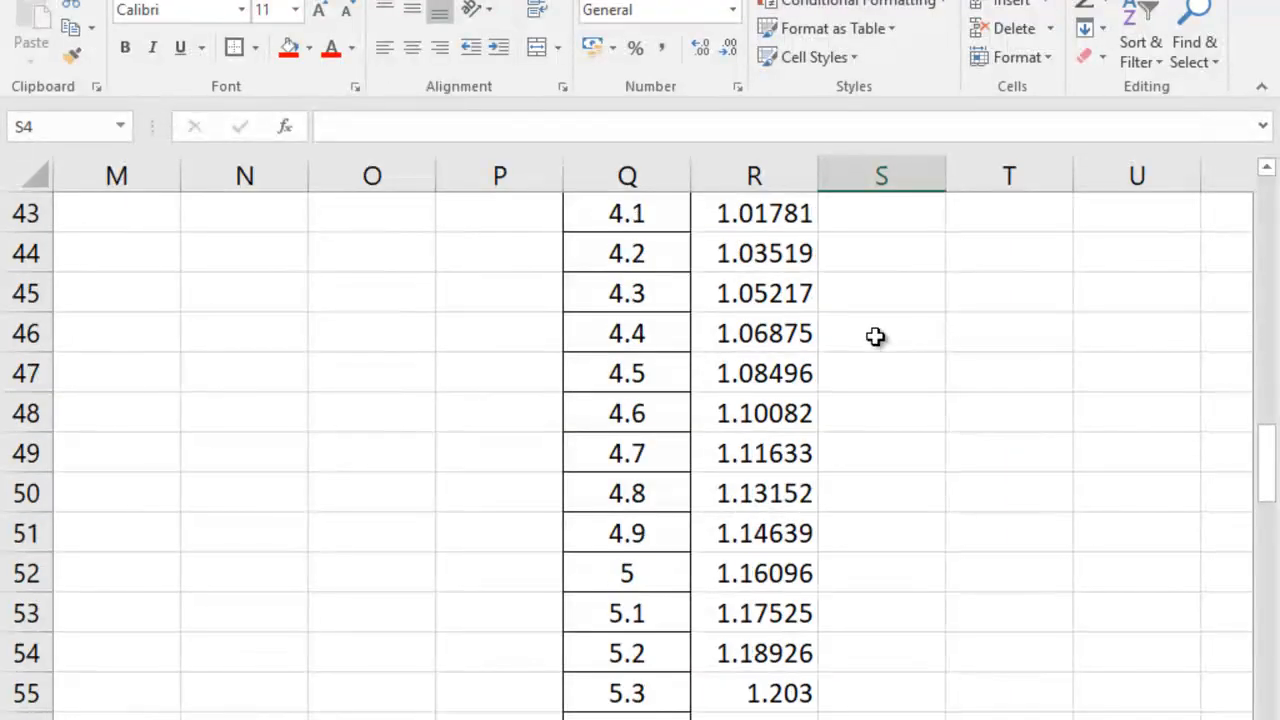
scroll(875, 337, down, 8)
scroll(875, 337, down, 4)
scroll(875, 337, up, 20)
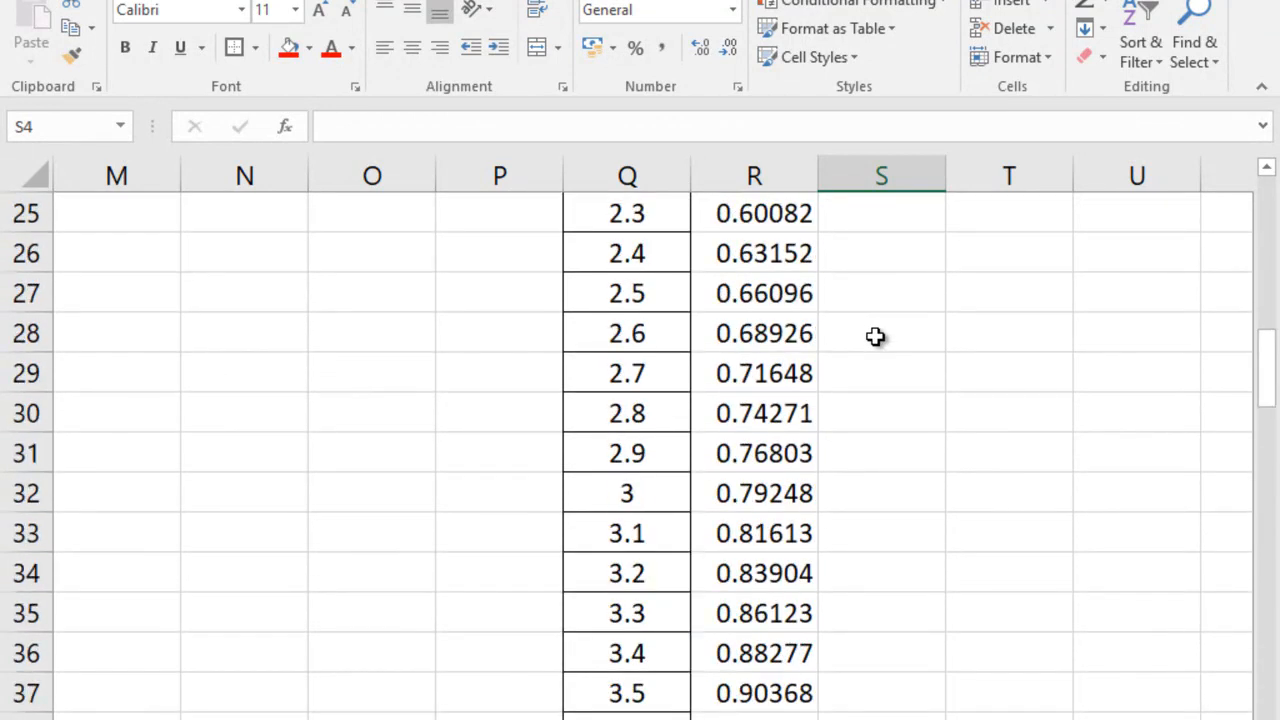
Step: Insert a markers-only scatter chart from the first cubic table A1:B22 and move it clear of the y values in column B
scroll(640, 440, left, 6)
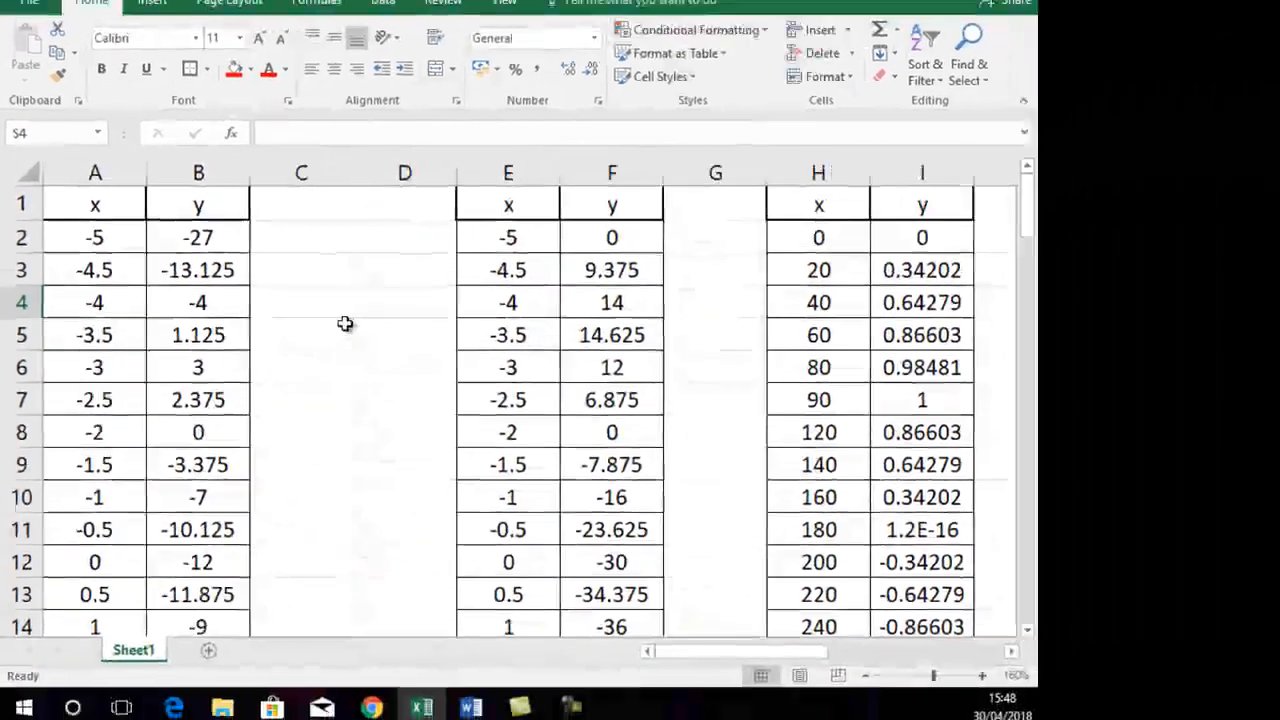
click(349, 325)
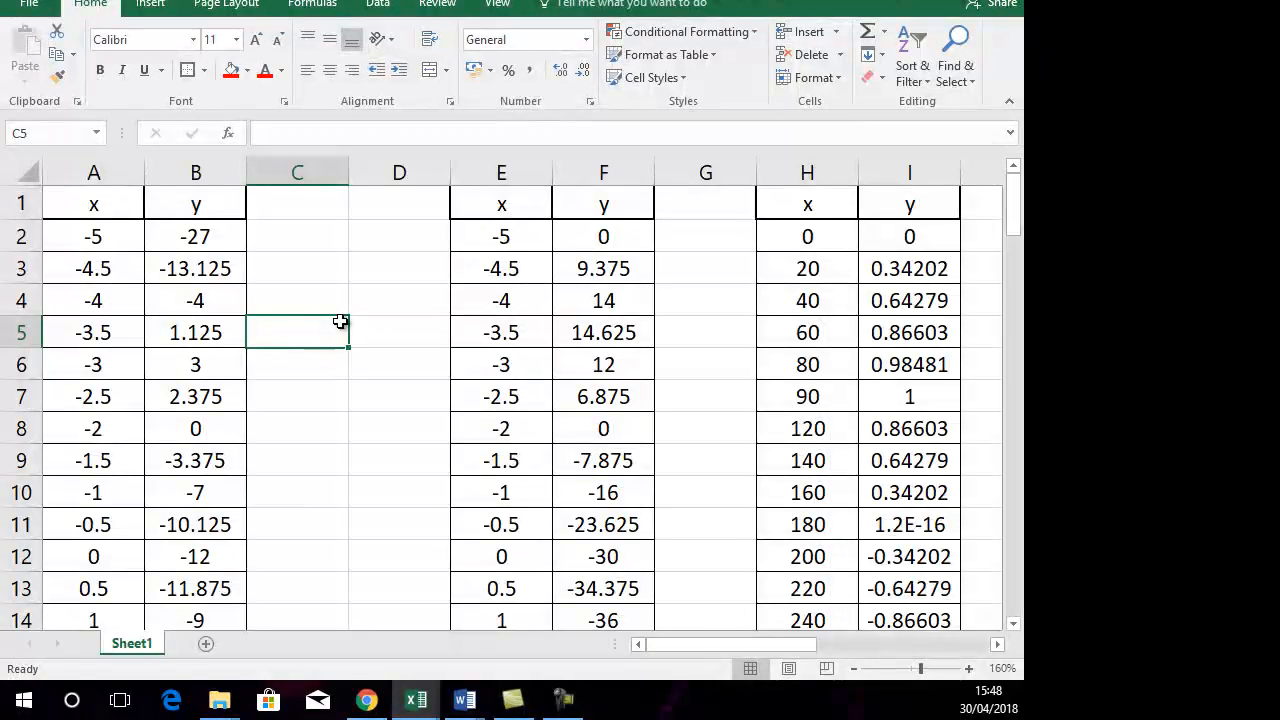
click(386, 335)
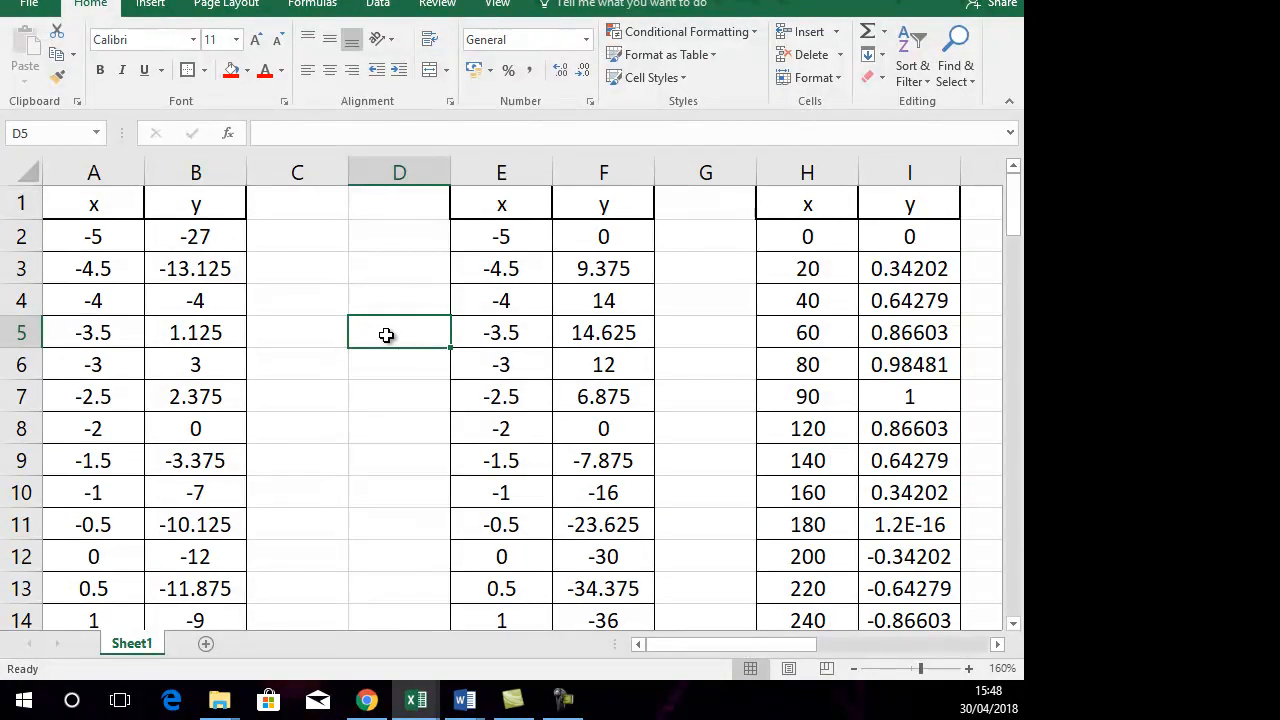
drag(97, 208, 200, 523)
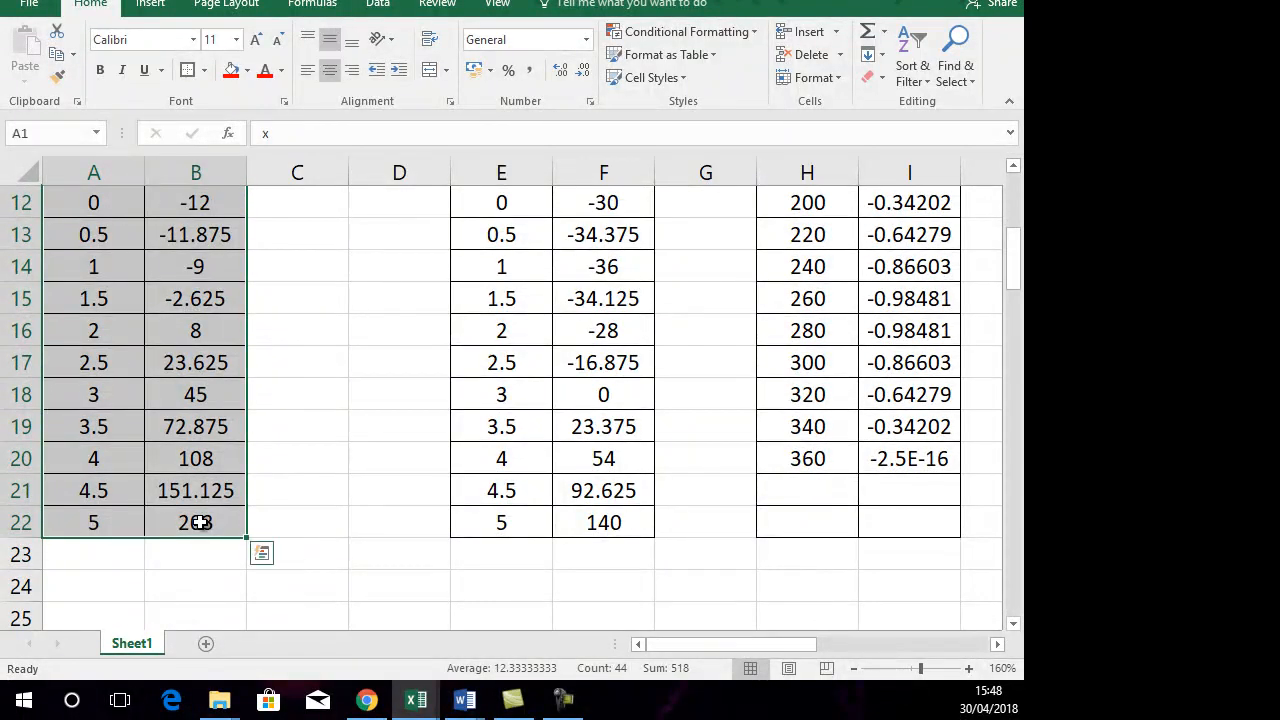
click(152, 6)
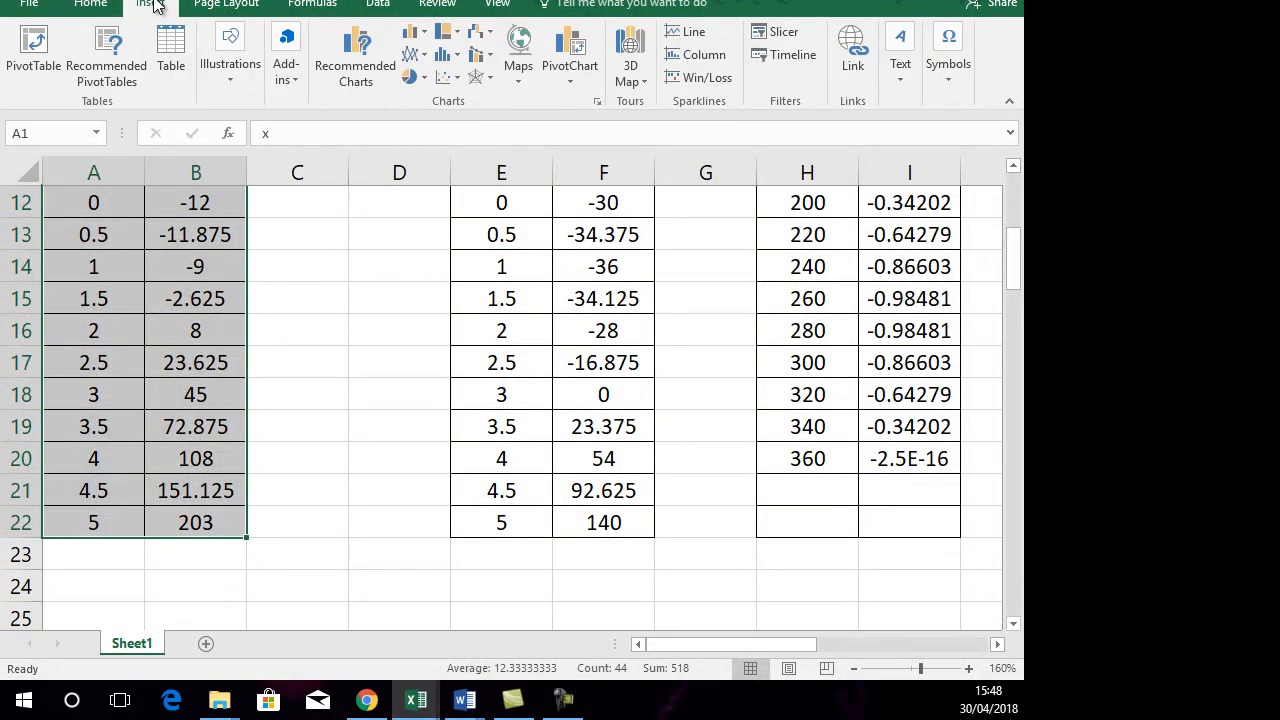
click(446, 74)
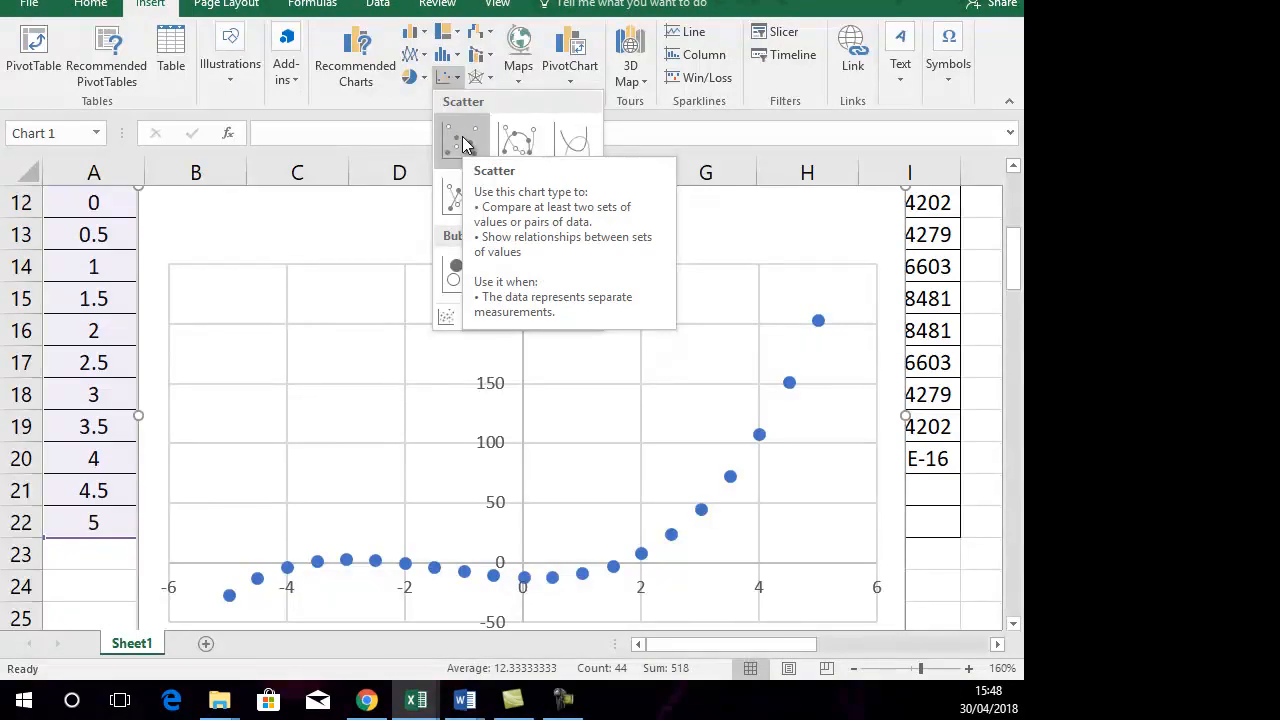
click(462, 145)
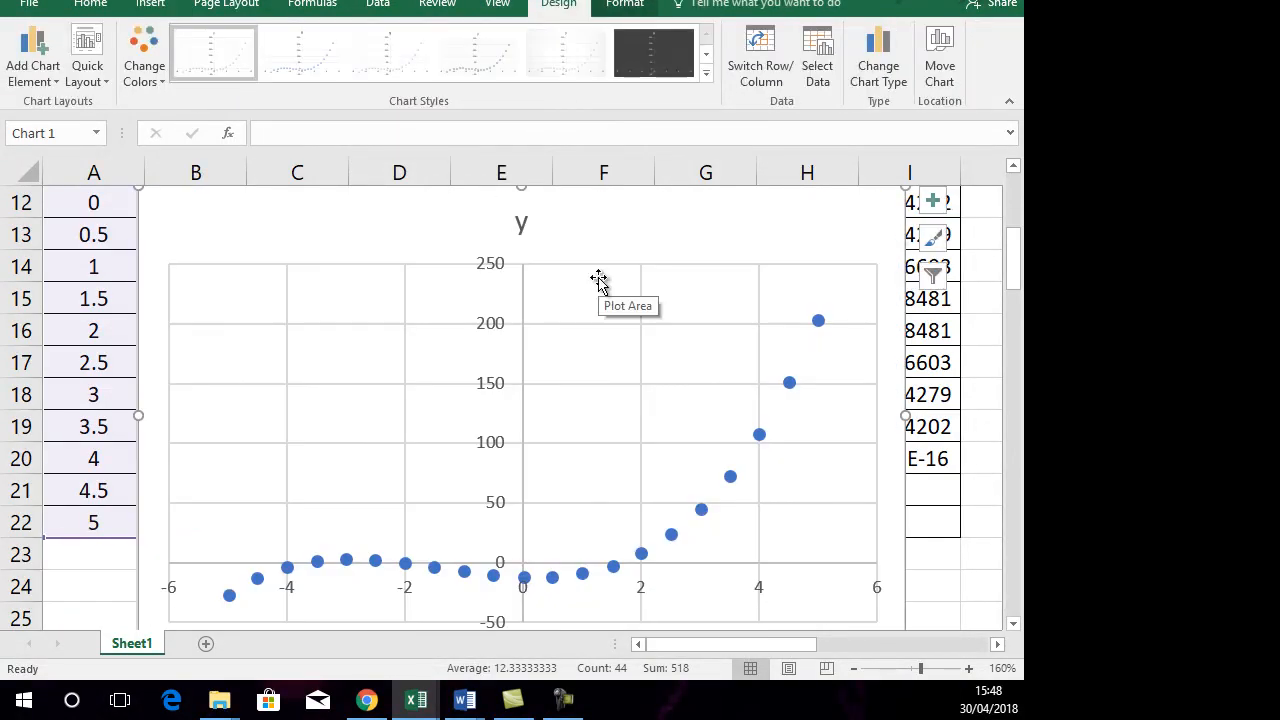
ctrl+scroll(598, 279, down, 3)
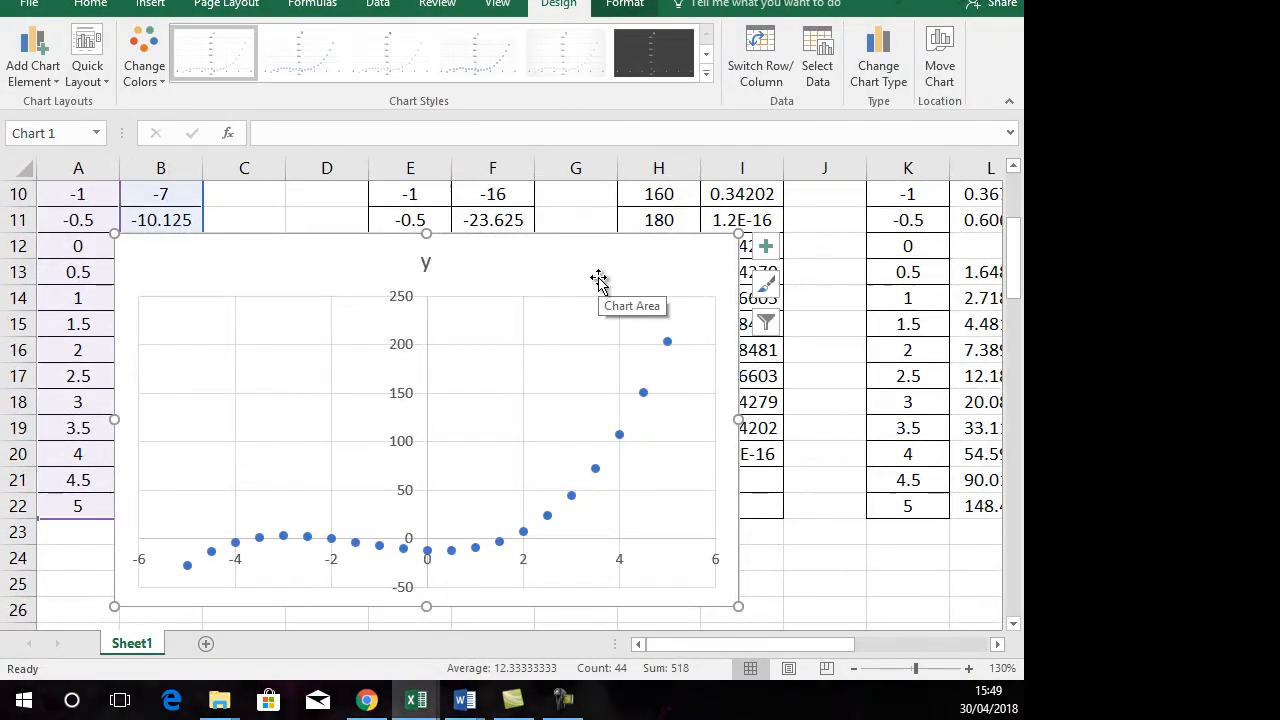
drag(490, 228, 578, 208)
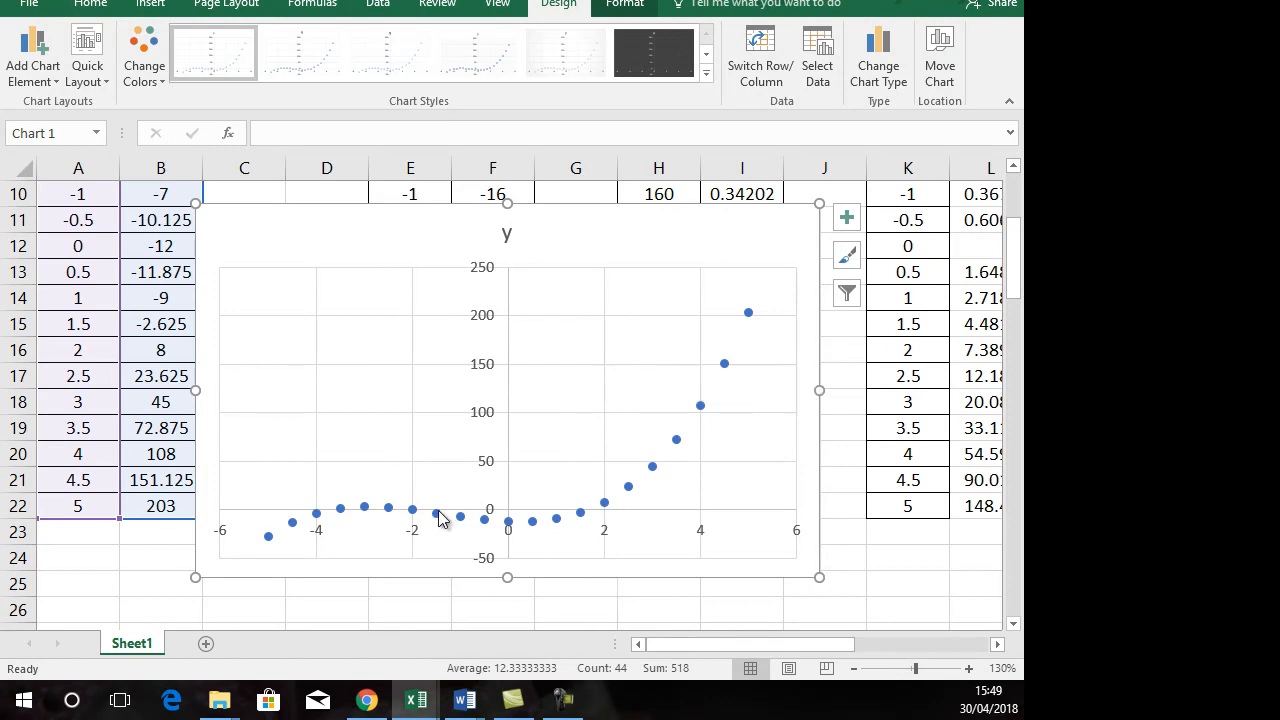
Step: Apply the quick layout with axis titles, legend and linear trendline to the scatter chart, and delete its trendline equation and R² label
click(99, 76)
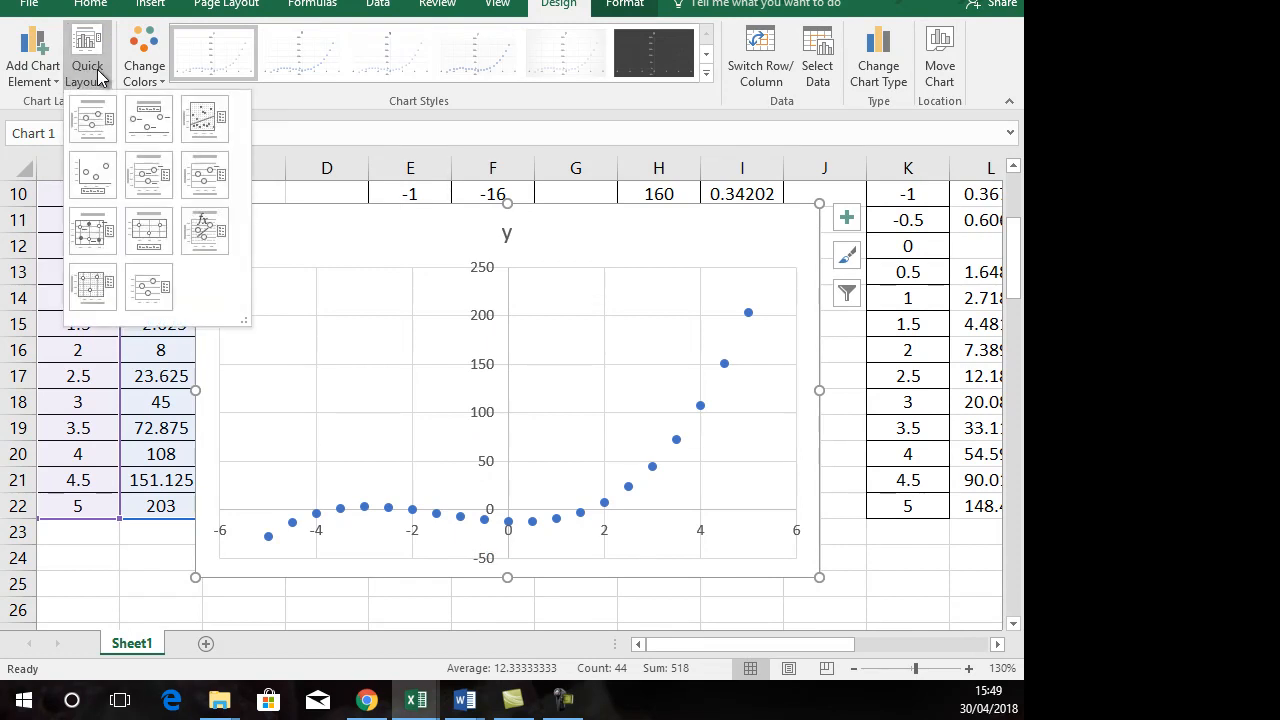
click(213, 240)
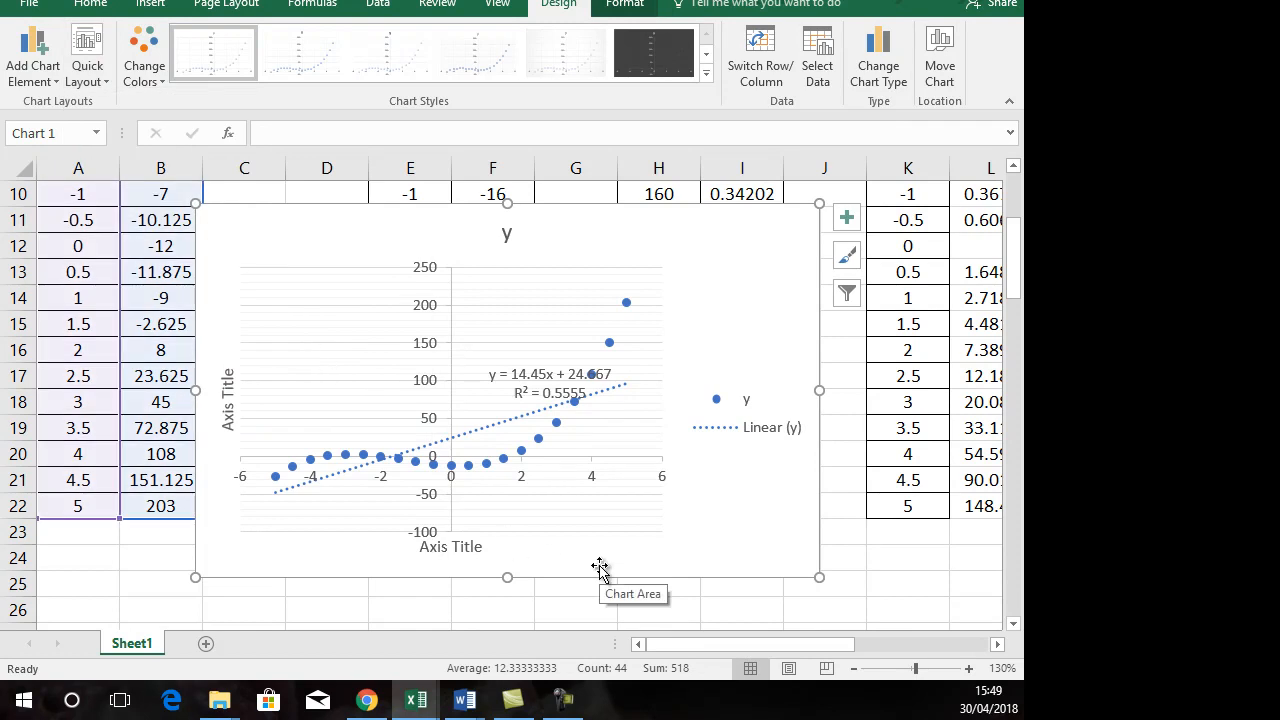
click(543, 383)
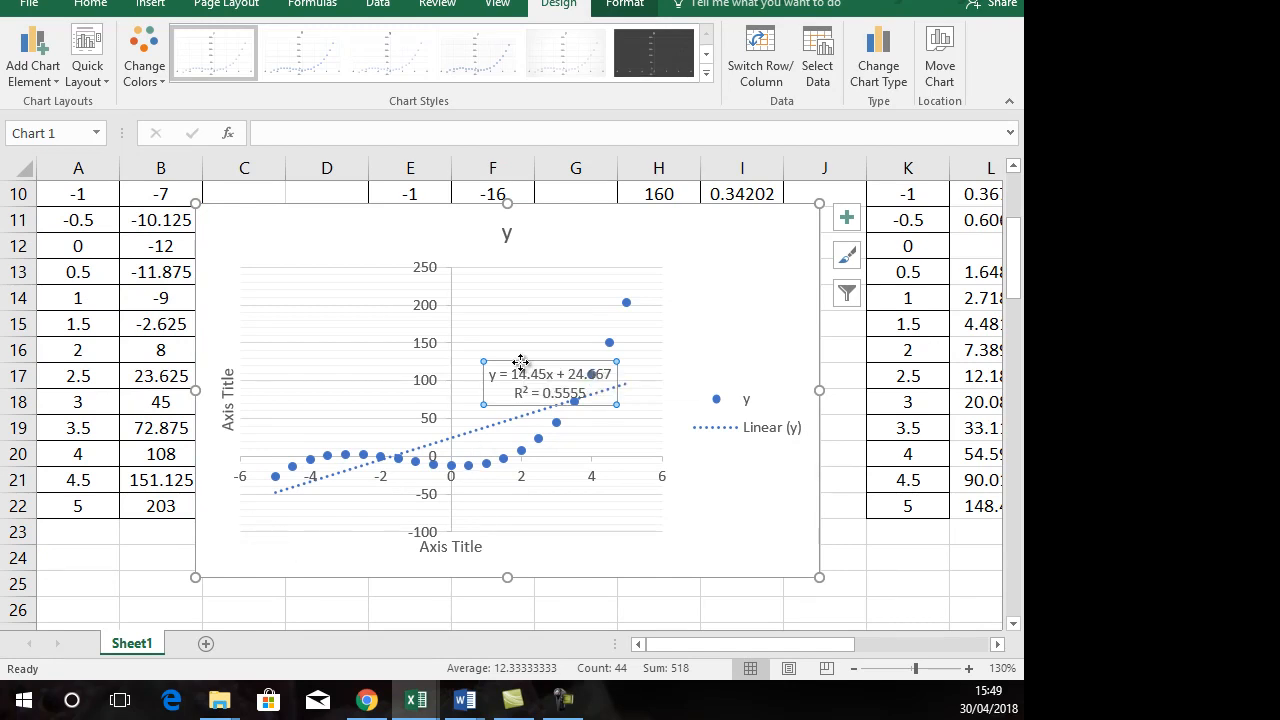
key(Delete)
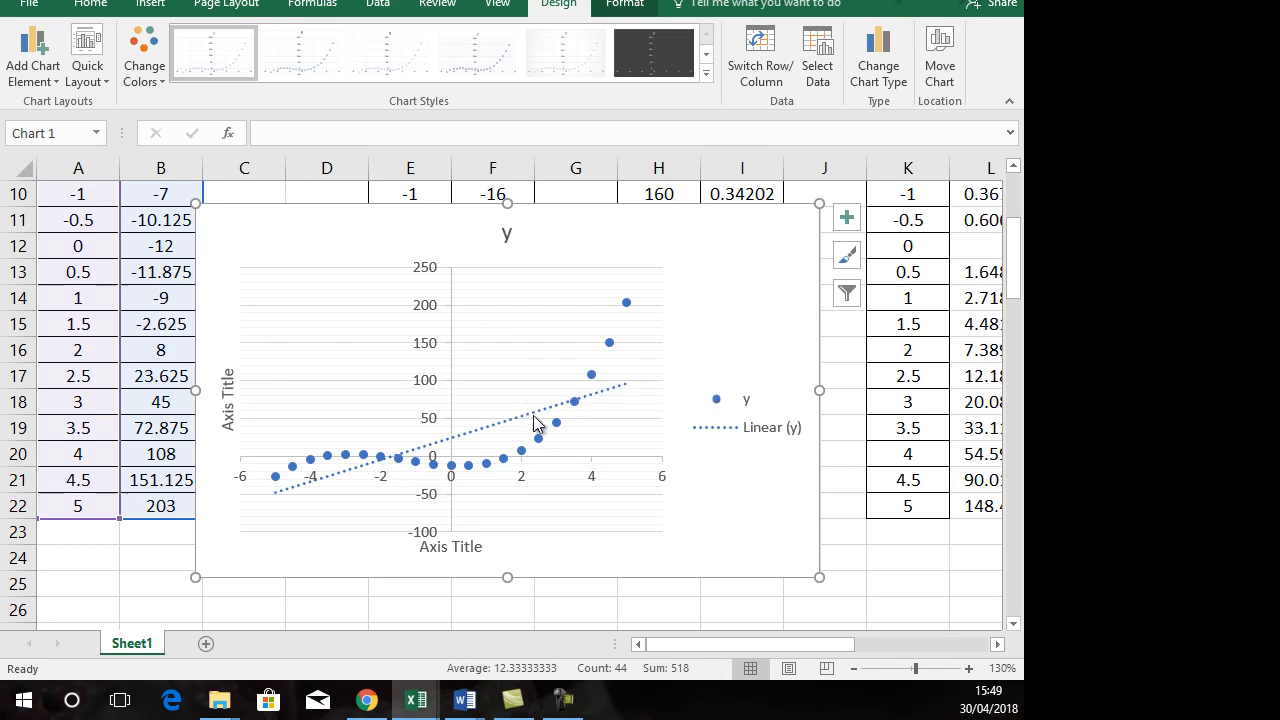
Step: Delete the linear trendline from the scatter chart and review the placeholder axis titles and chart title
click(533, 415)
key(Delete)
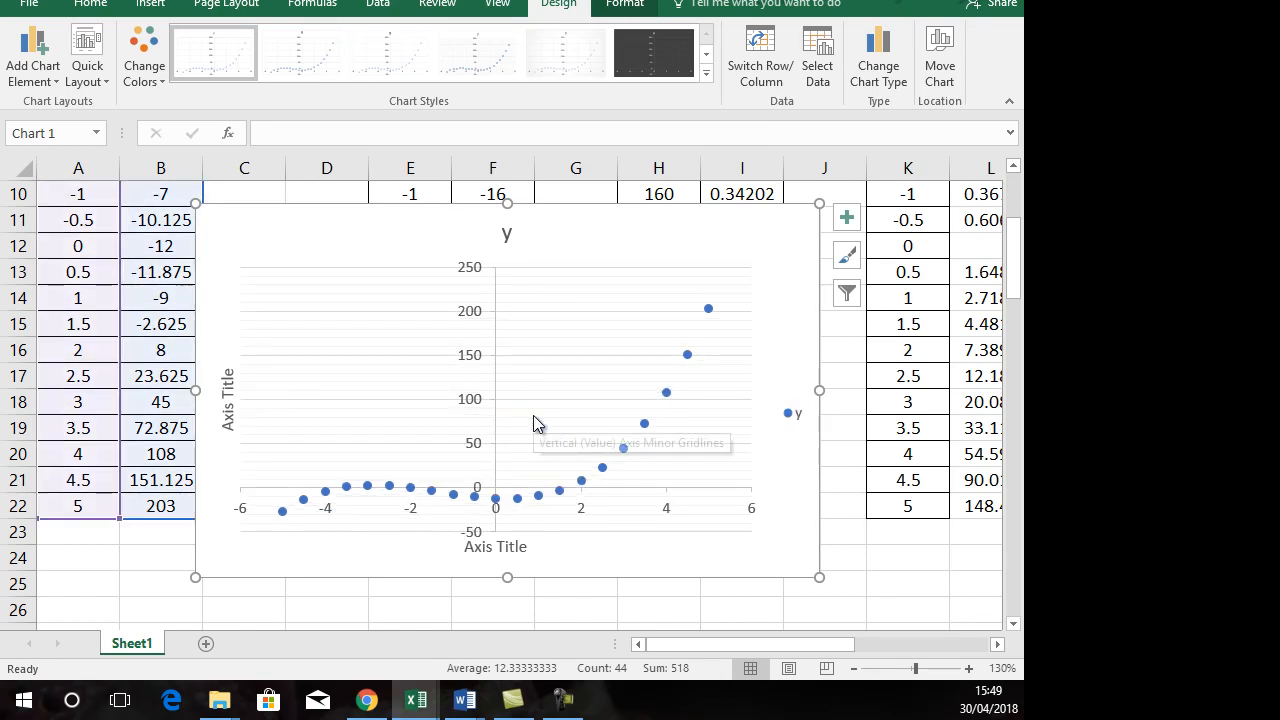
click(228, 398)
click(497, 550)
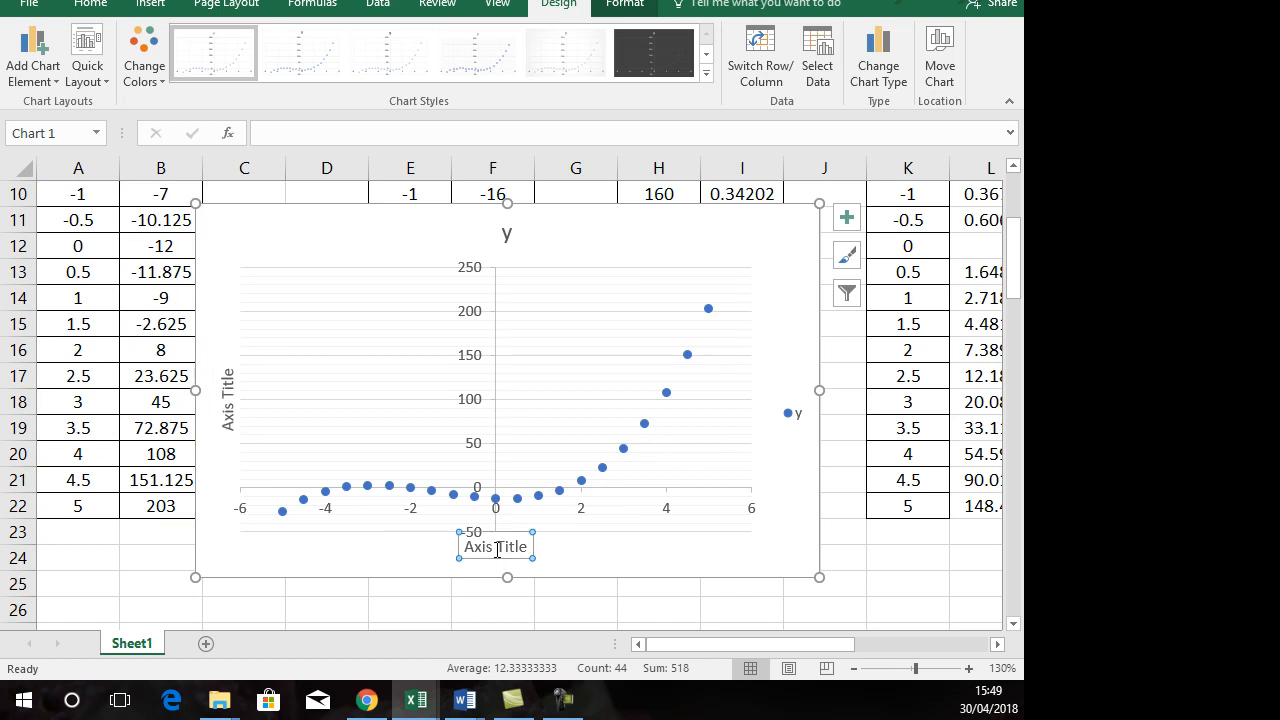
click(505, 234)
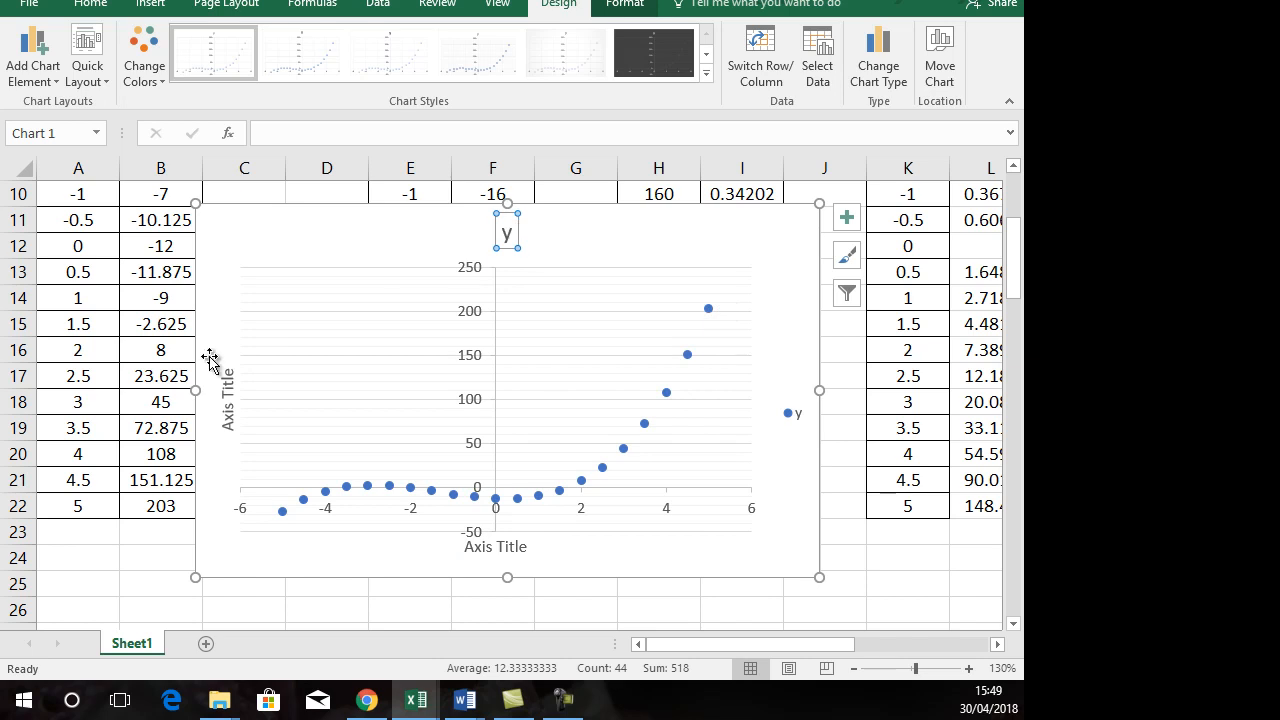
Step: Rename the chart's horizontal axis title to "x-axis" and the vertical axis title to "y-axis"
click(228, 400)
click(530, 546)
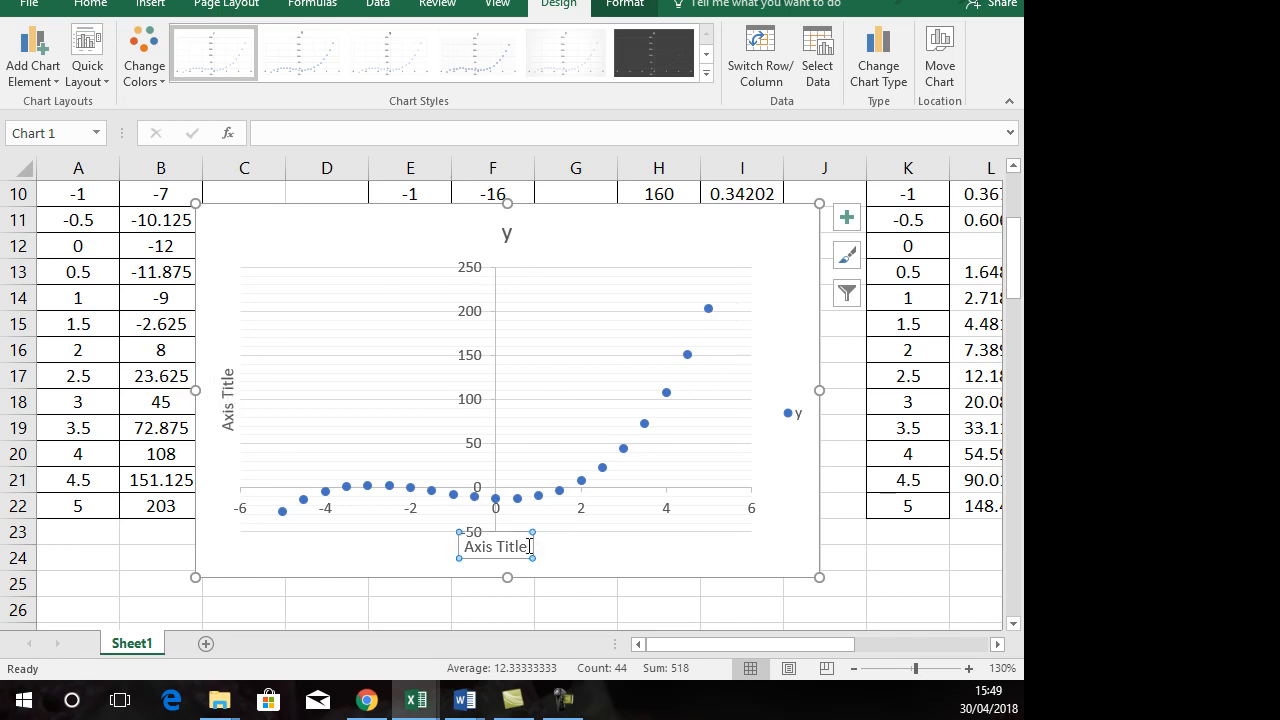
click(322, 134)
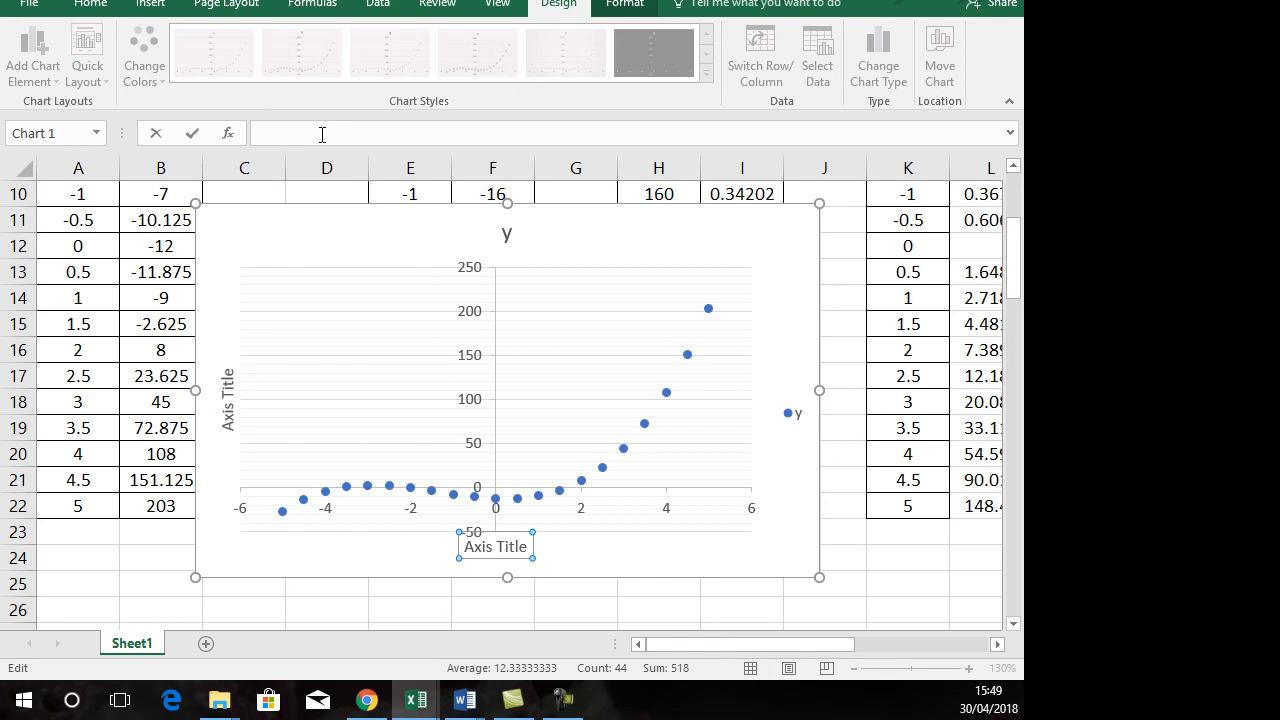
text(x-axis)
key(Return)
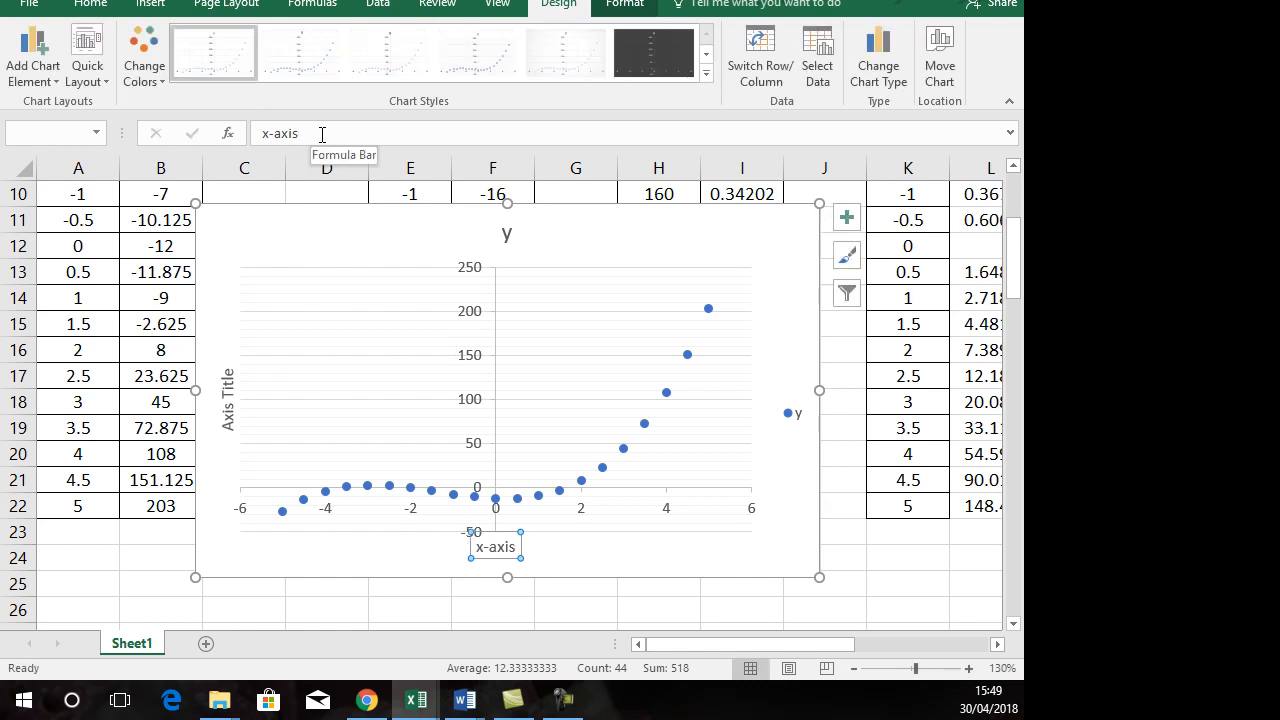
click(224, 398)
click(304, 127)
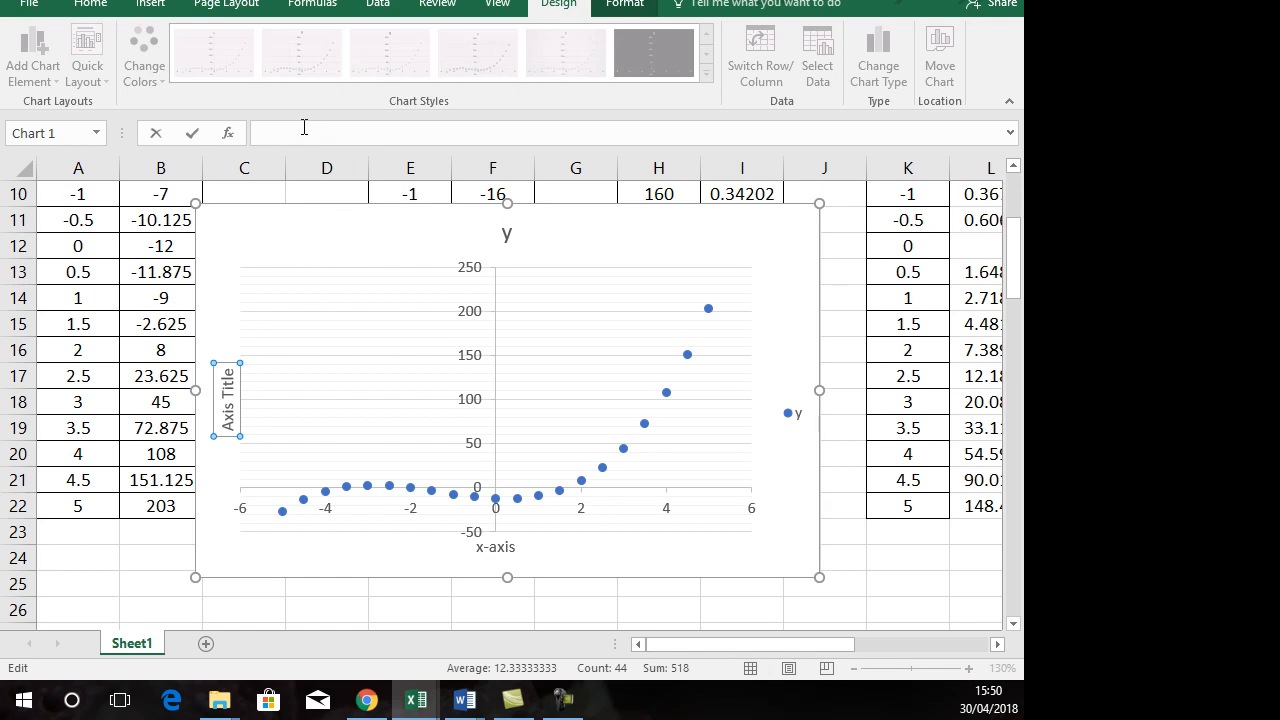
text(y-axis)
key(Return)
Step: Change the chart title to "Graph of" and delete the chart's legend
click(506, 233)
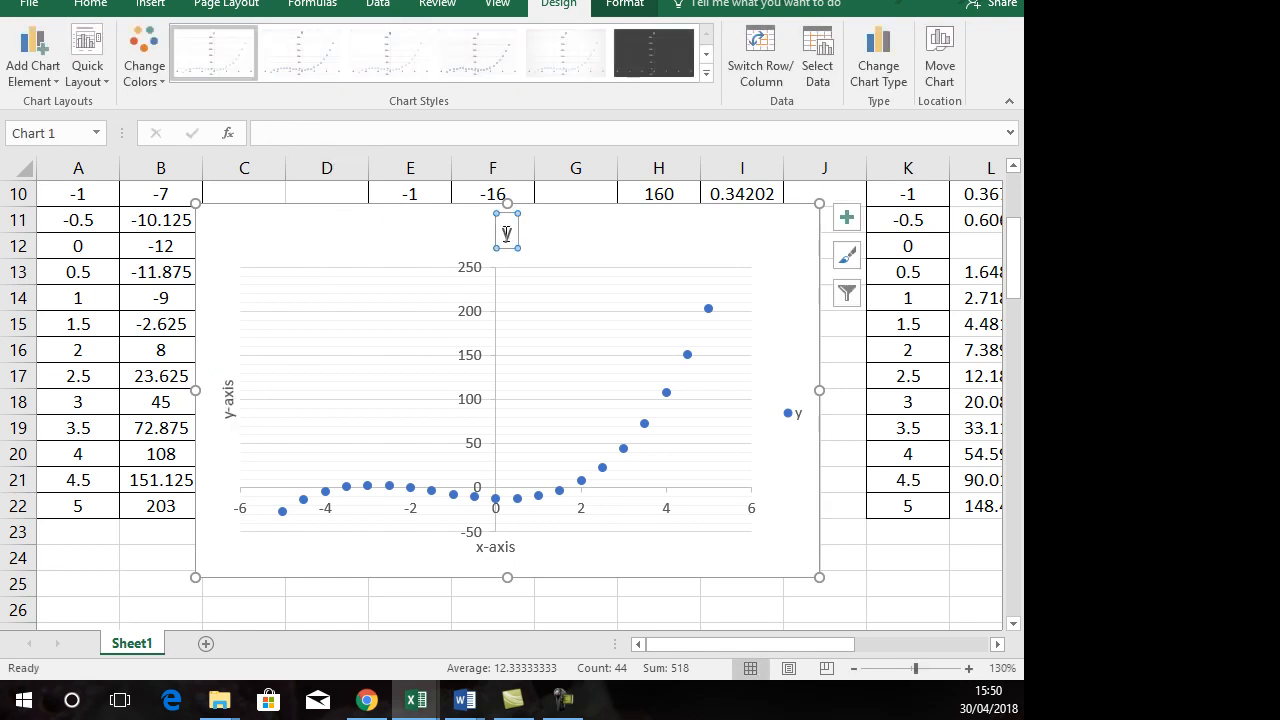
click(290, 136)
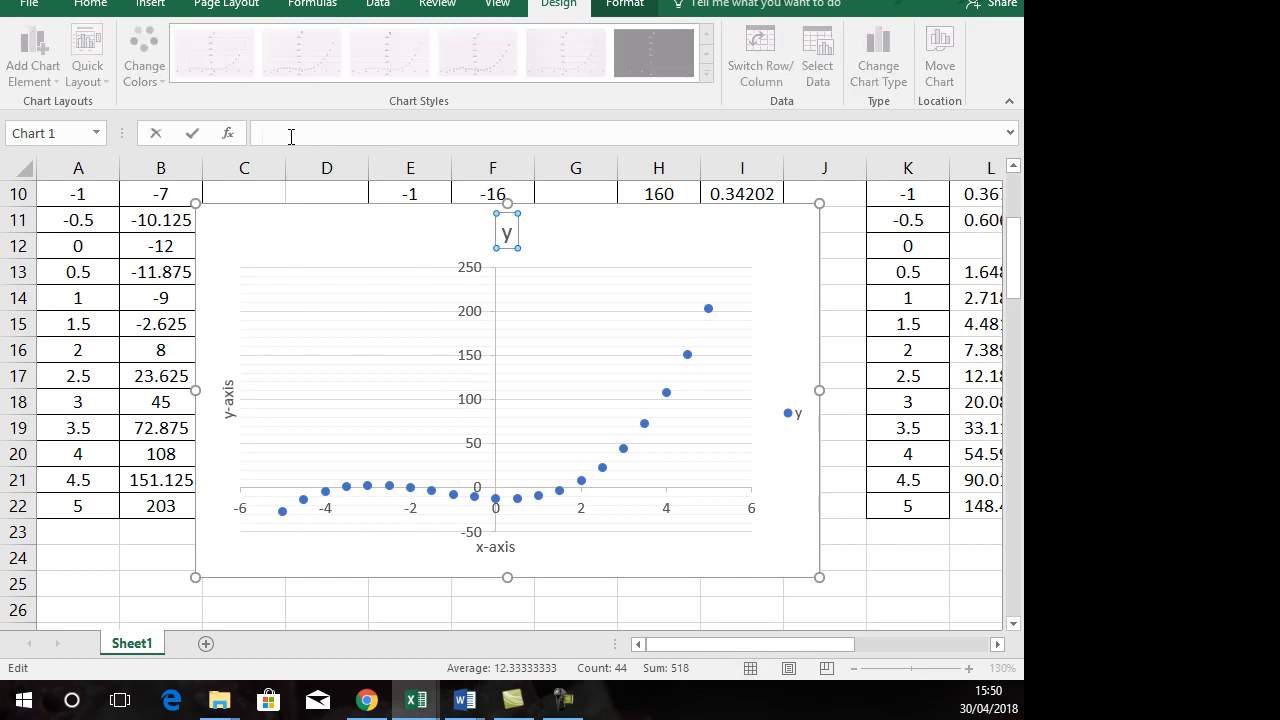
text(Graph of)
key(Return)
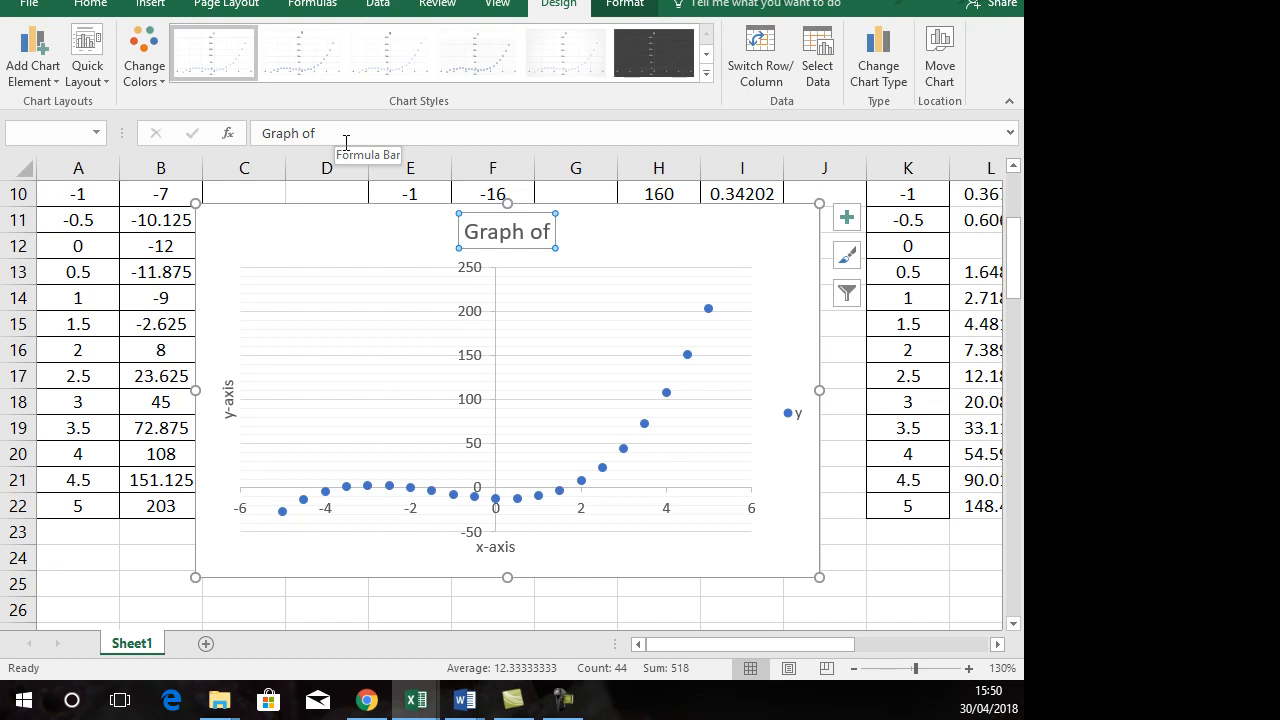
click(790, 412)
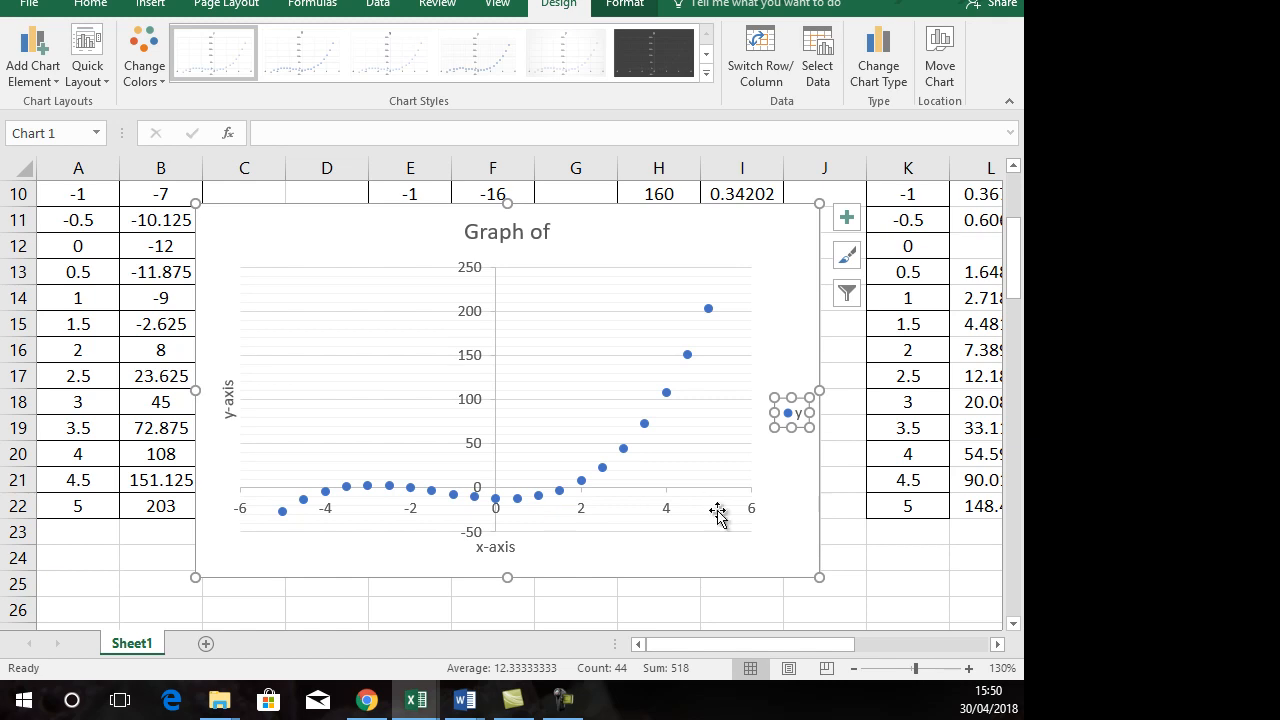
key(Delete)
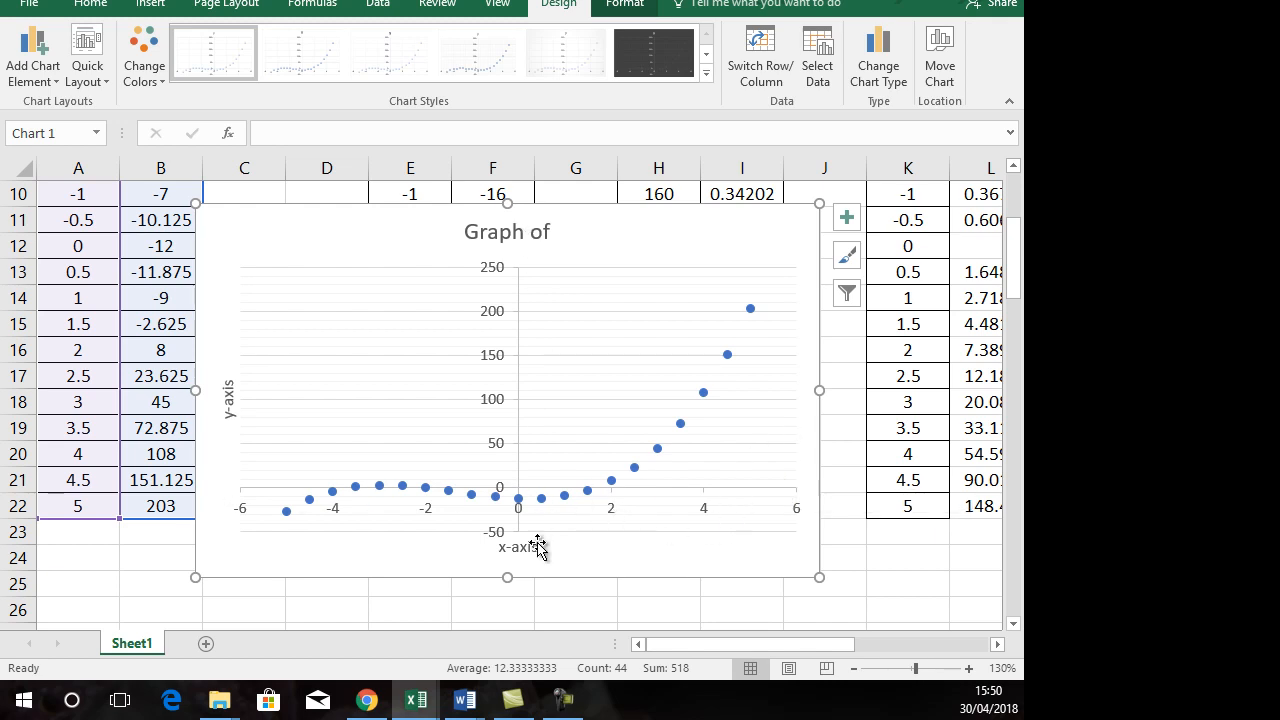
Step: Format the chart's horizontal axis line as a solid black line 2 pt wide
click(611, 506)
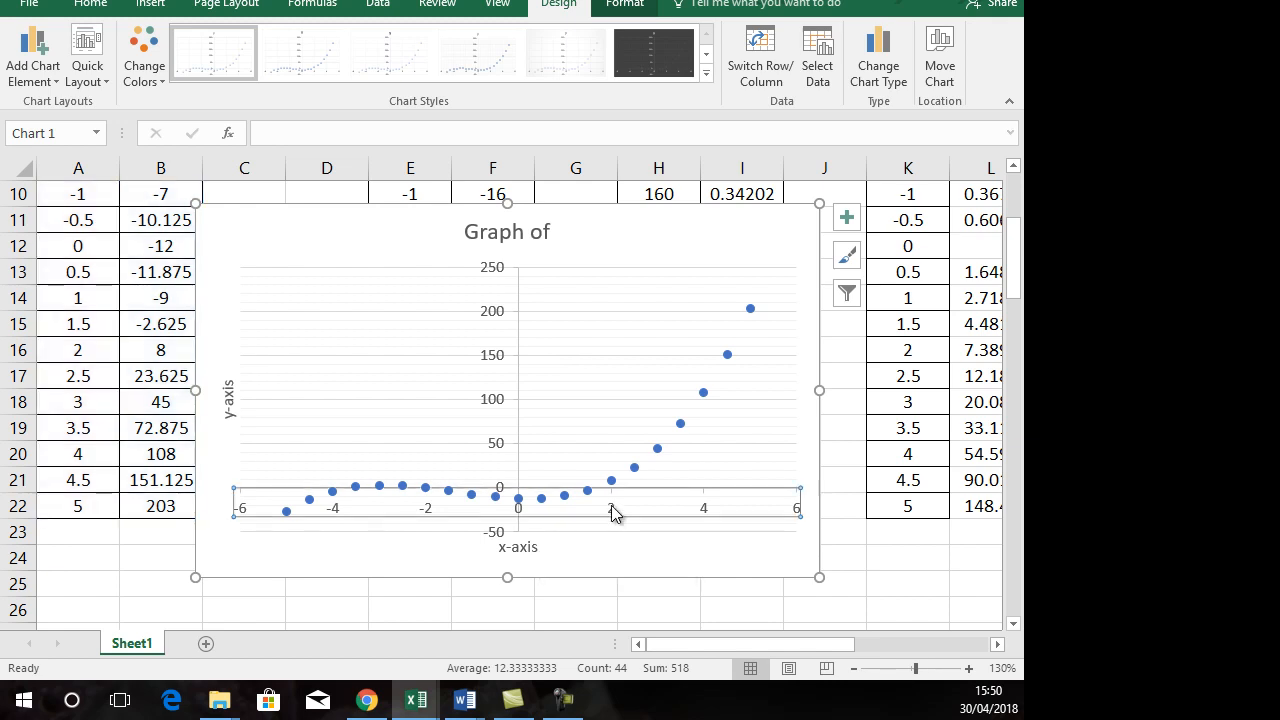
right_click(611, 508)
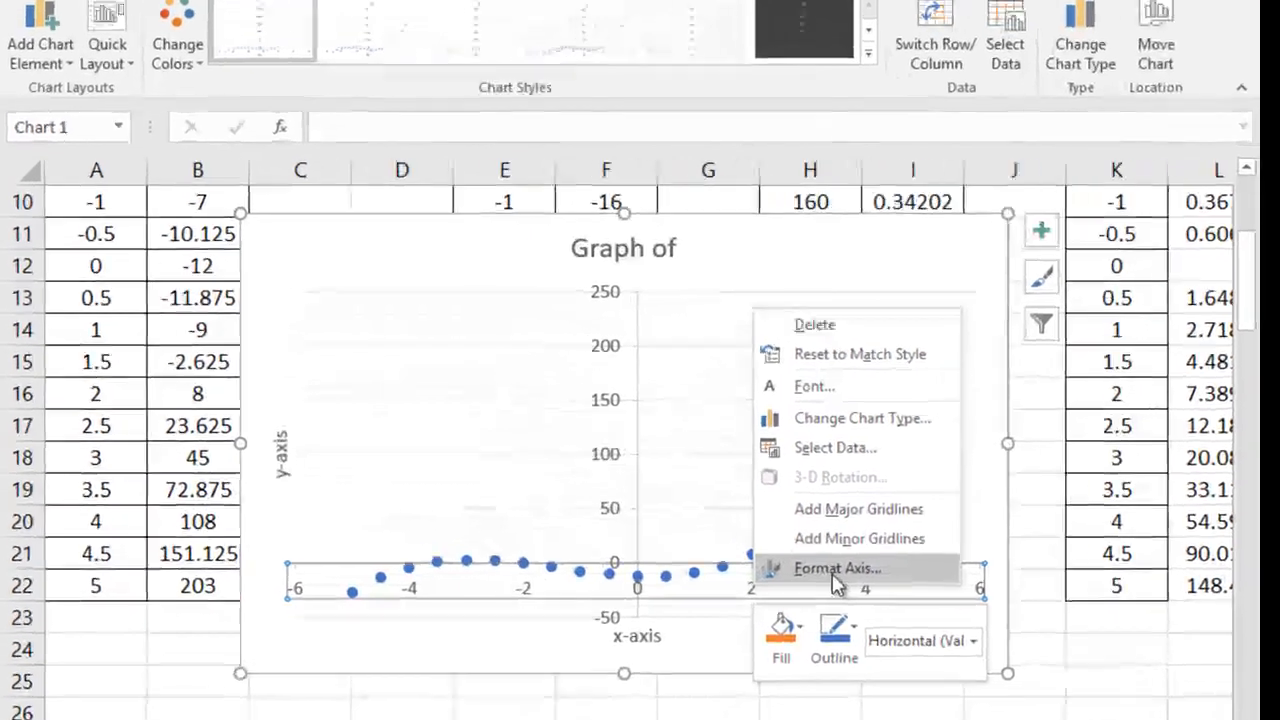
click(680, 491)
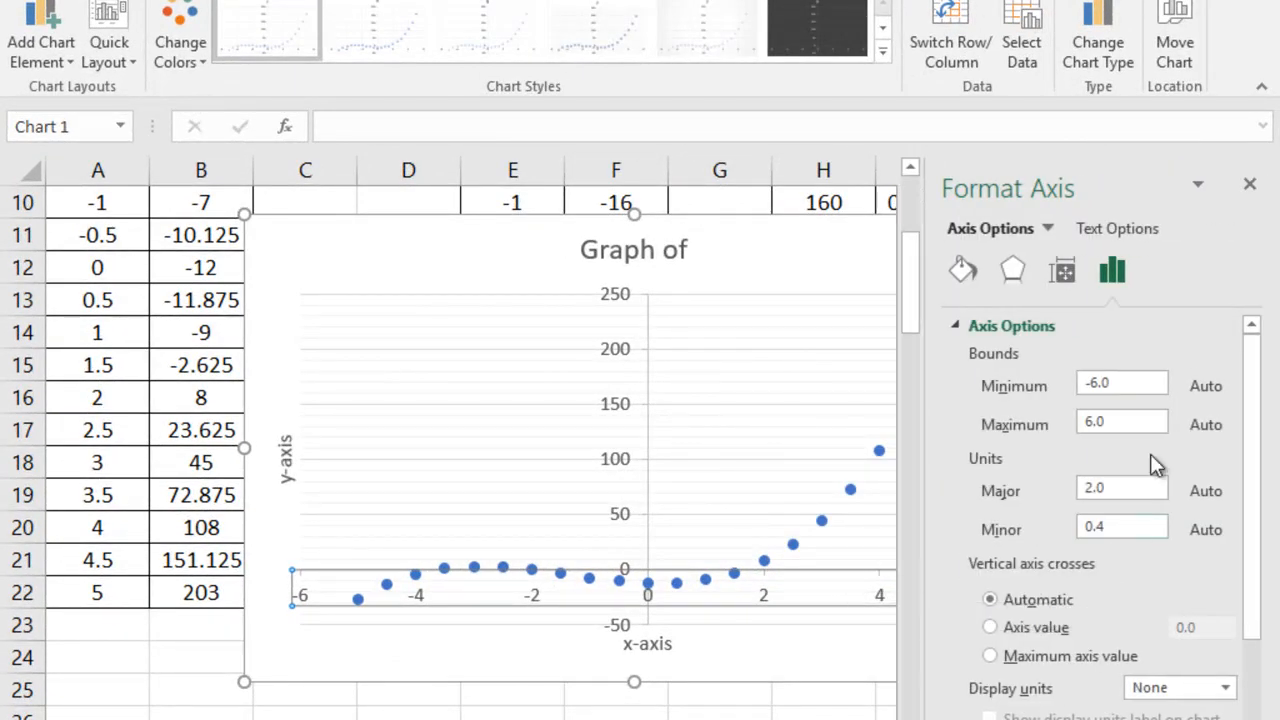
click(962, 271)
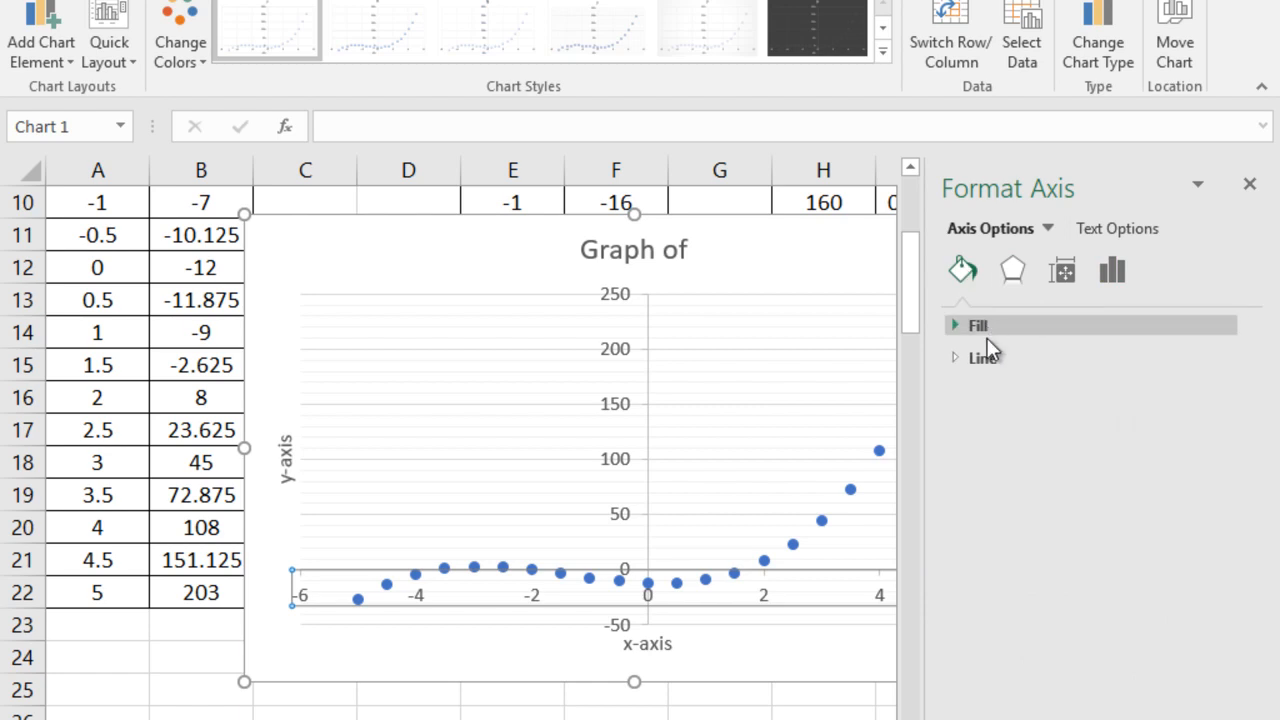
click(970, 362)
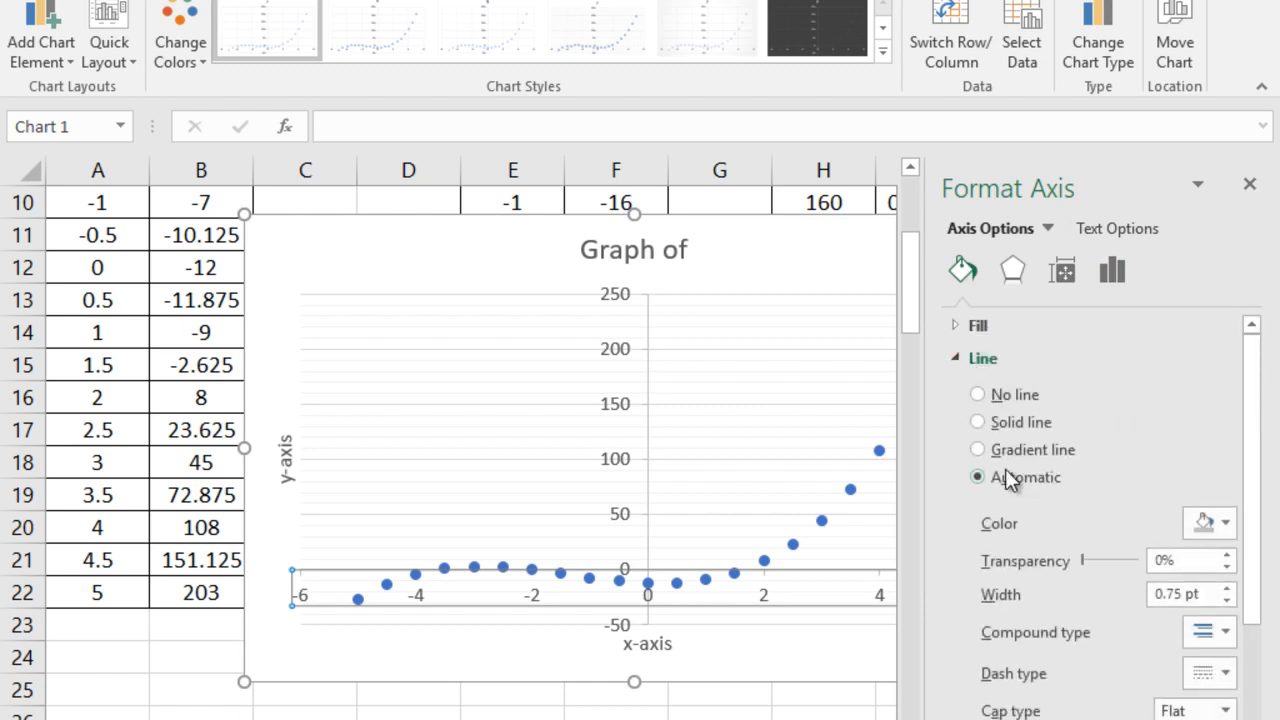
click(979, 422)
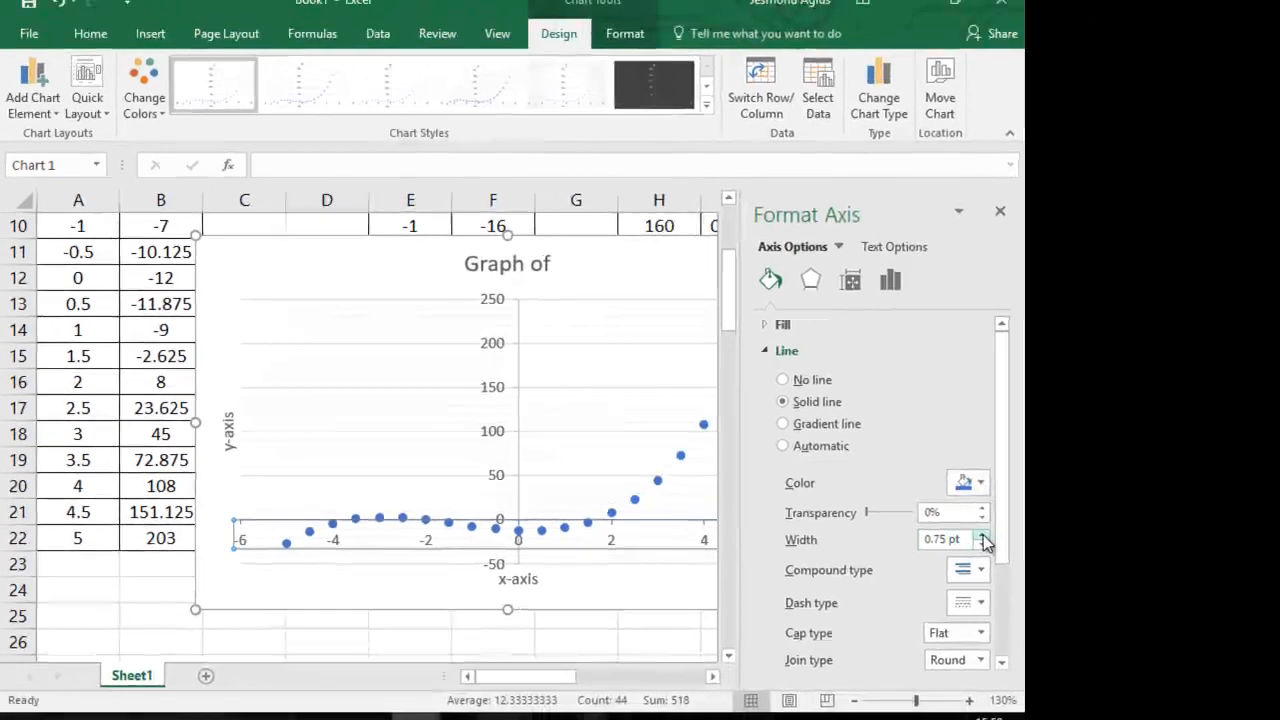
click(1103, 561)
click(1103, 561)
click(1103, 561)
click(1103, 561)
click(982, 535)
click(980, 483)
click(1075, 576)
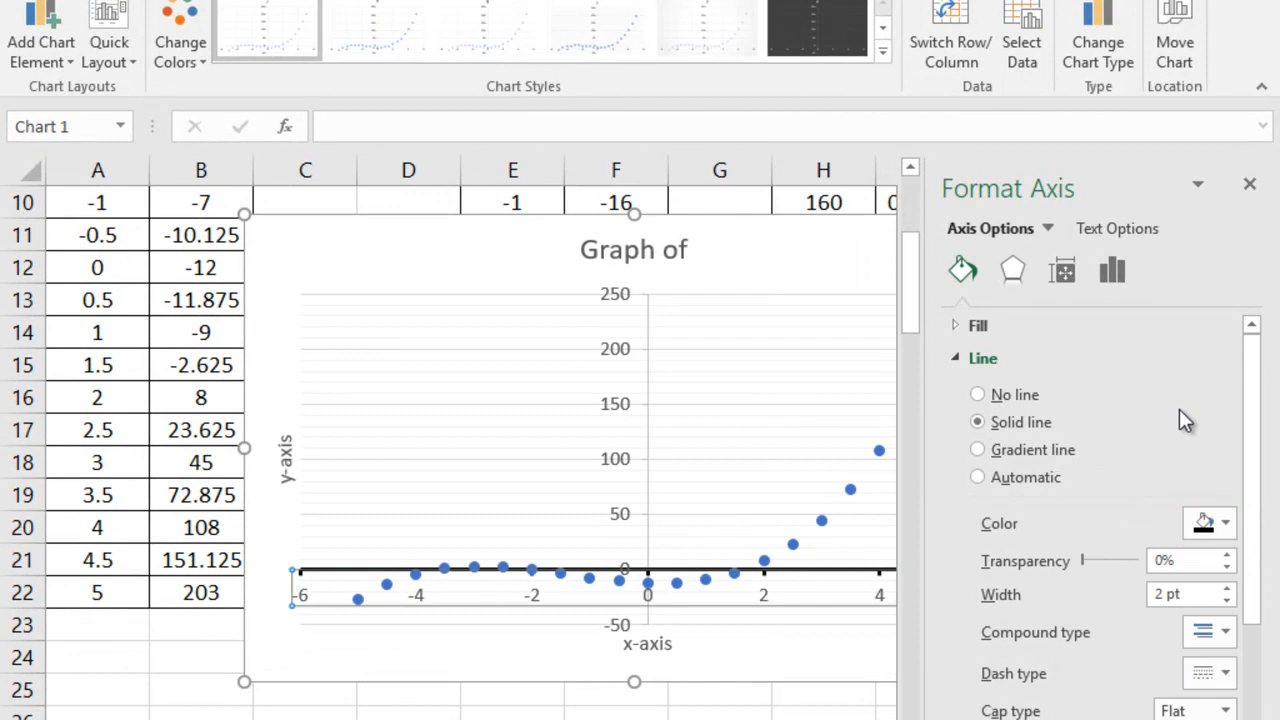
Step: Format the vertical axis line as solid black at 2 pt and shift the chart left over columns A and B
click(622, 348)
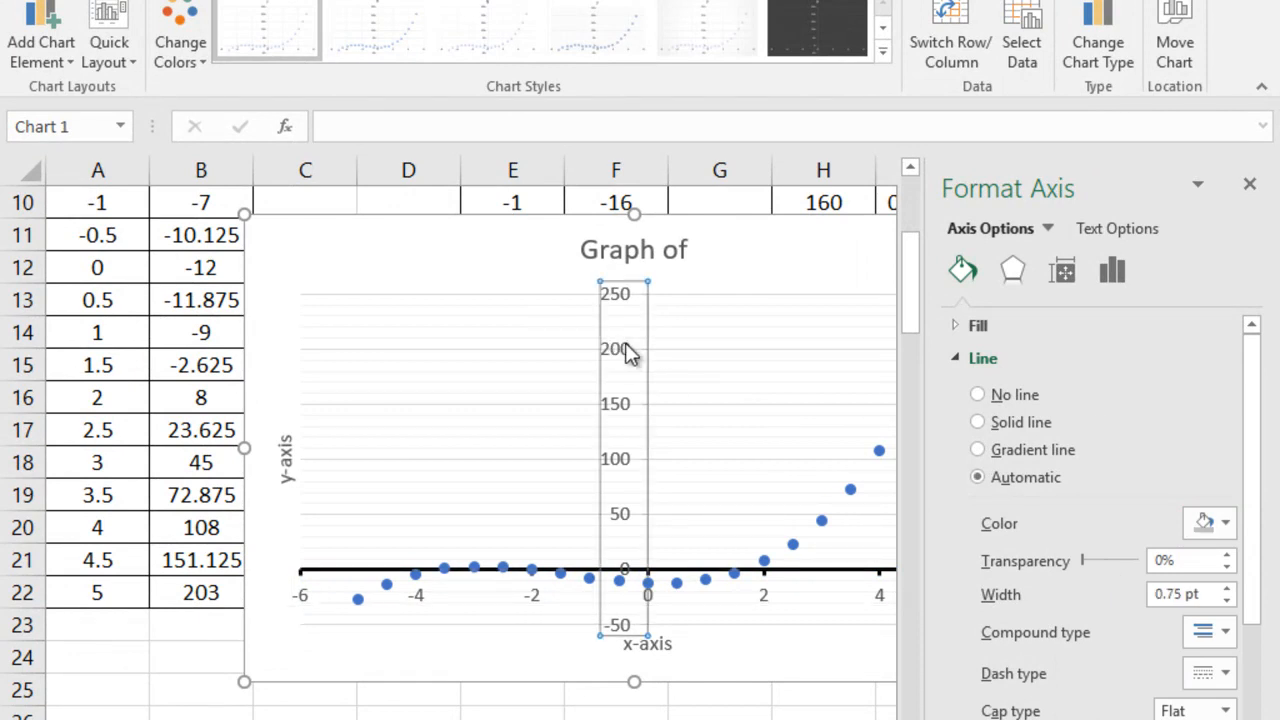
click(990, 424)
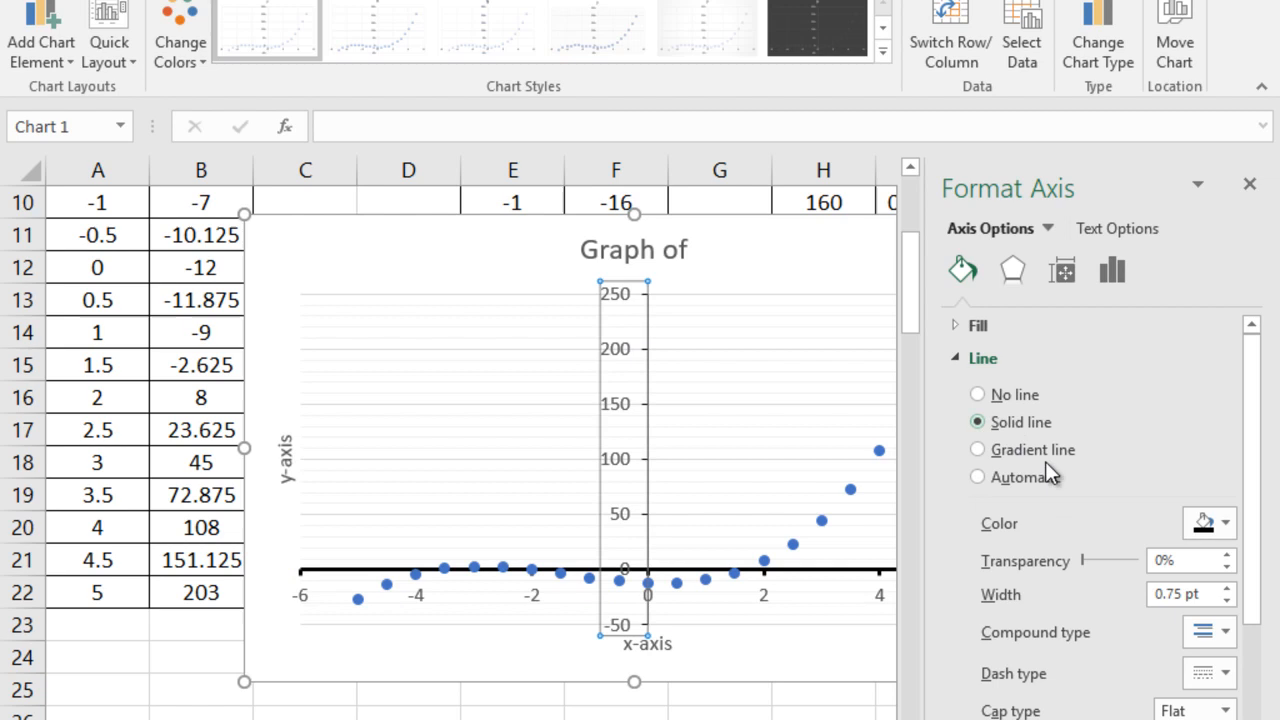
click(1228, 588)
click(1228, 588)
click(1228, 588)
click(1228, 588)
click(1228, 588)
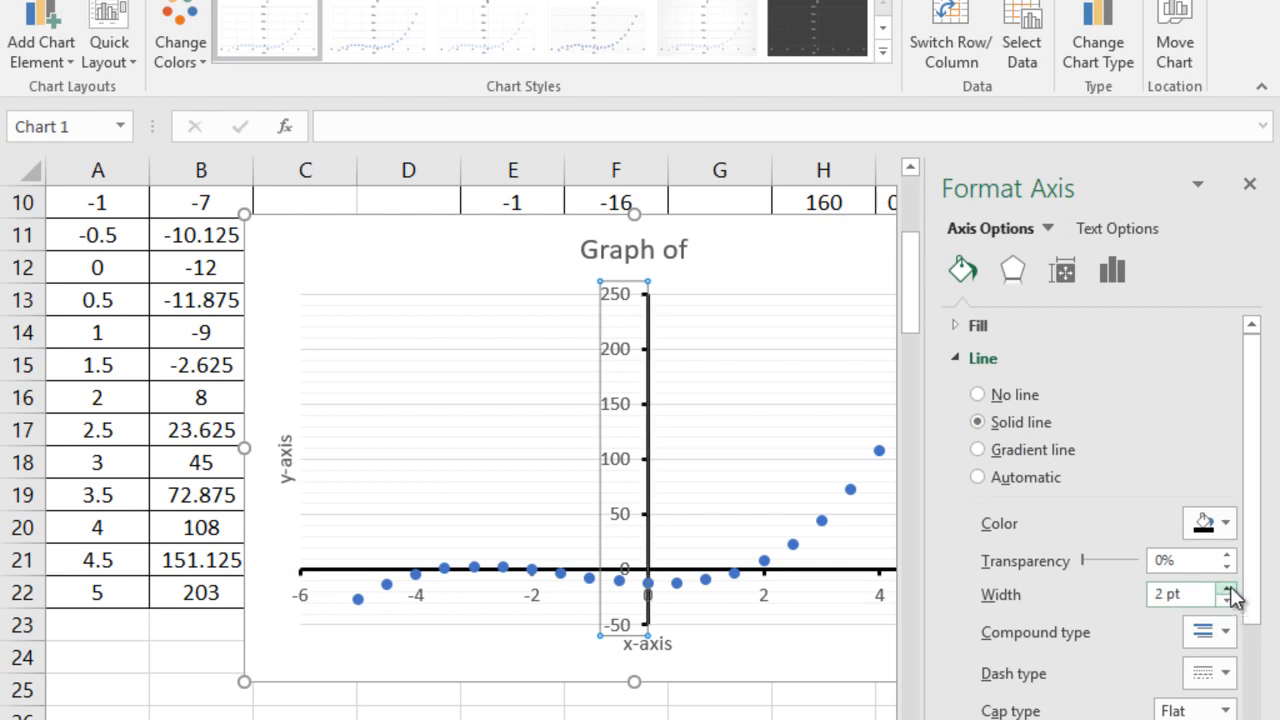
click(809, 666)
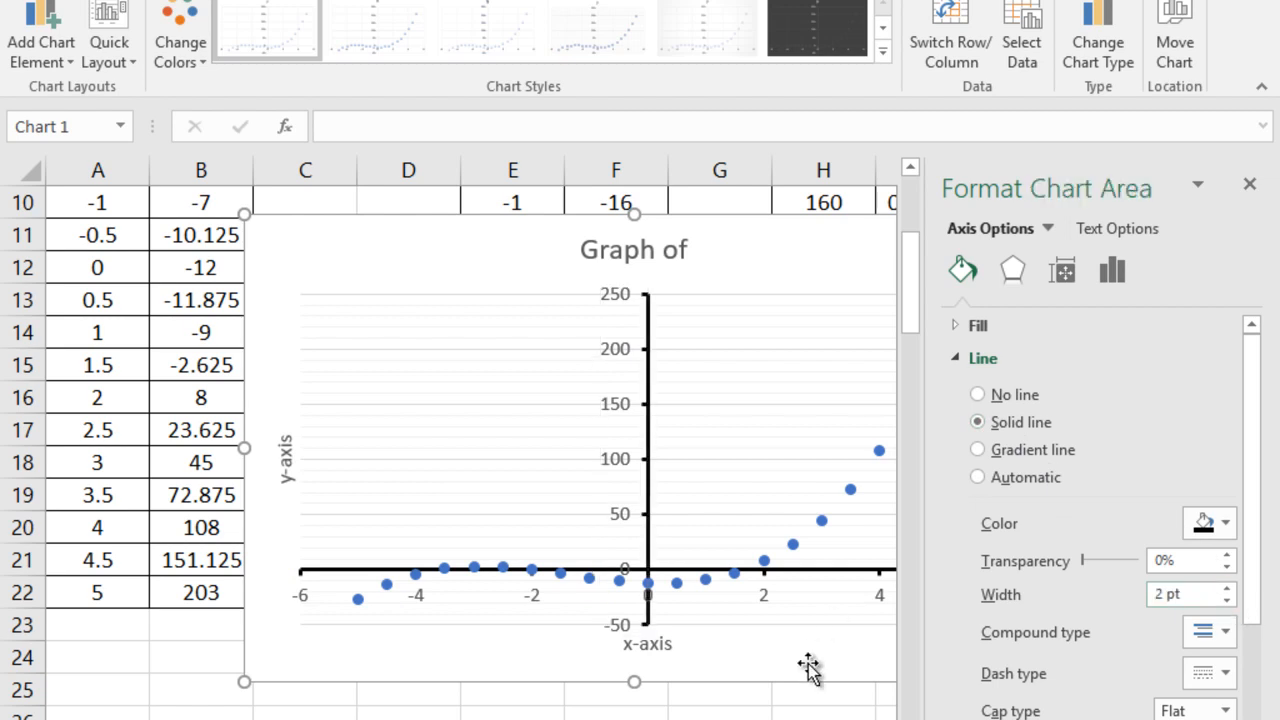
click(1250, 186)
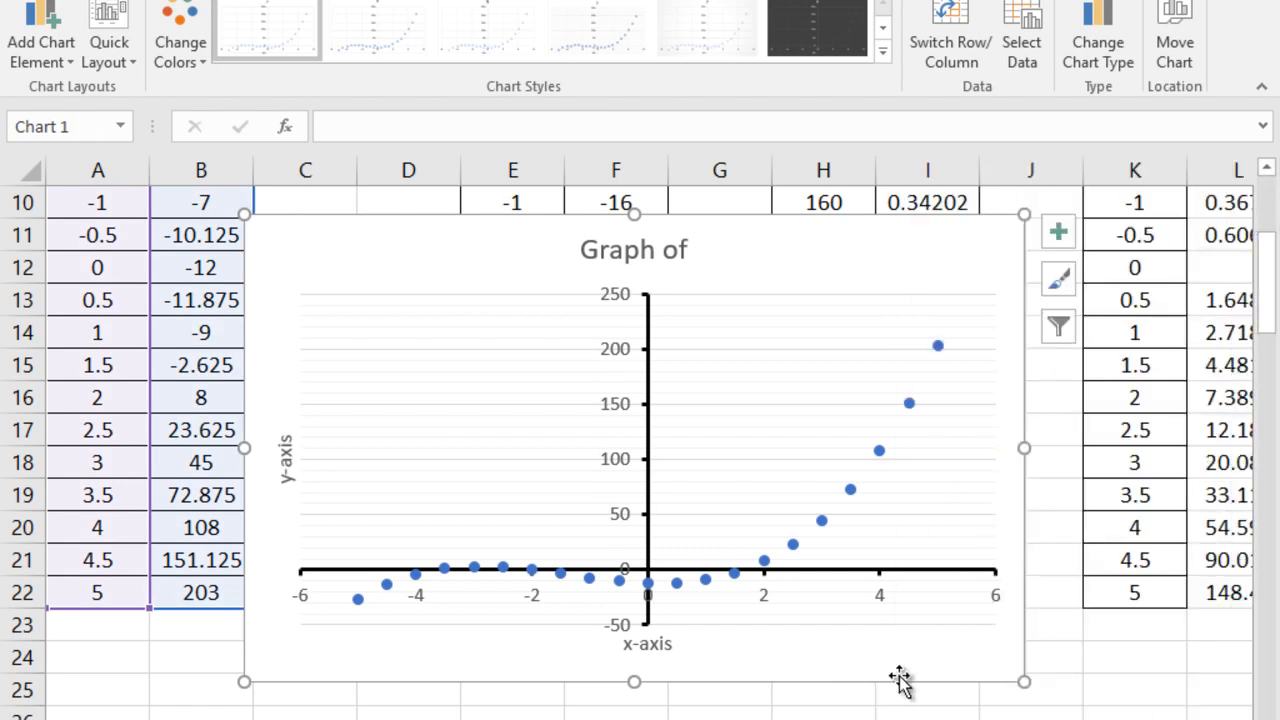
drag(900, 687, 740, 697)
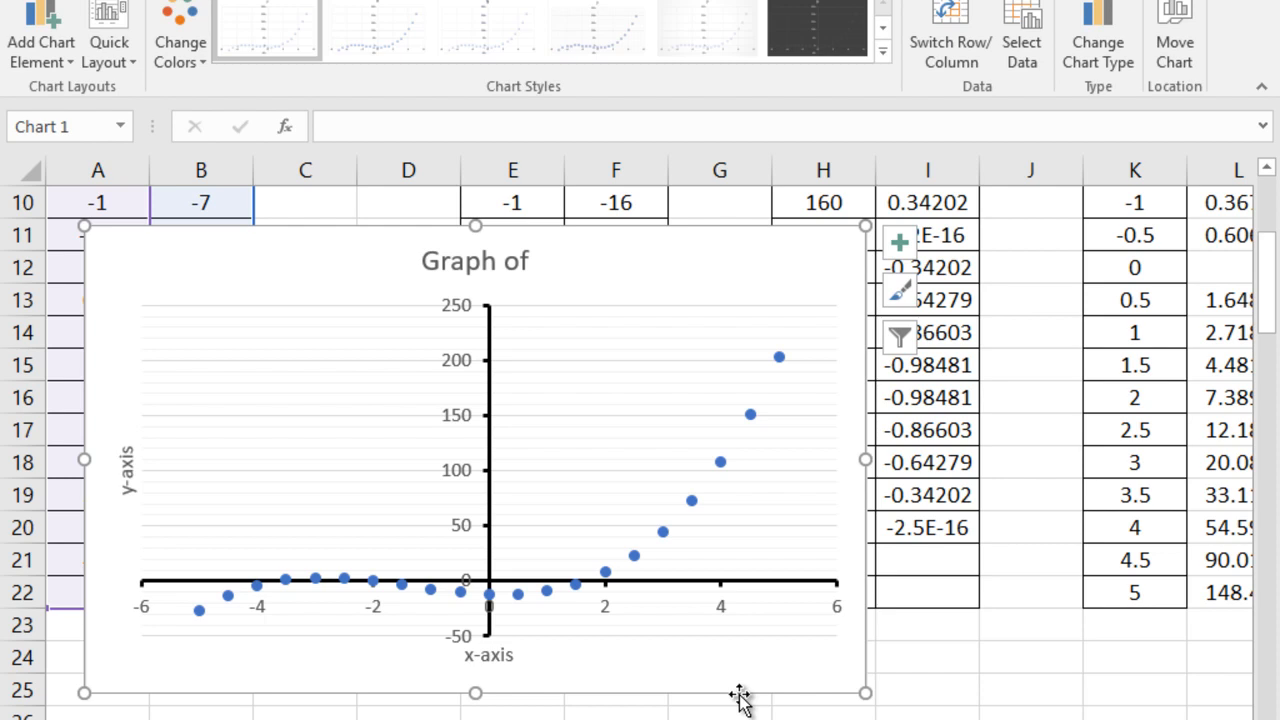
Step: Add a polynomial trendline of order 3 to the data series and display its equation on the chart
click(751, 415)
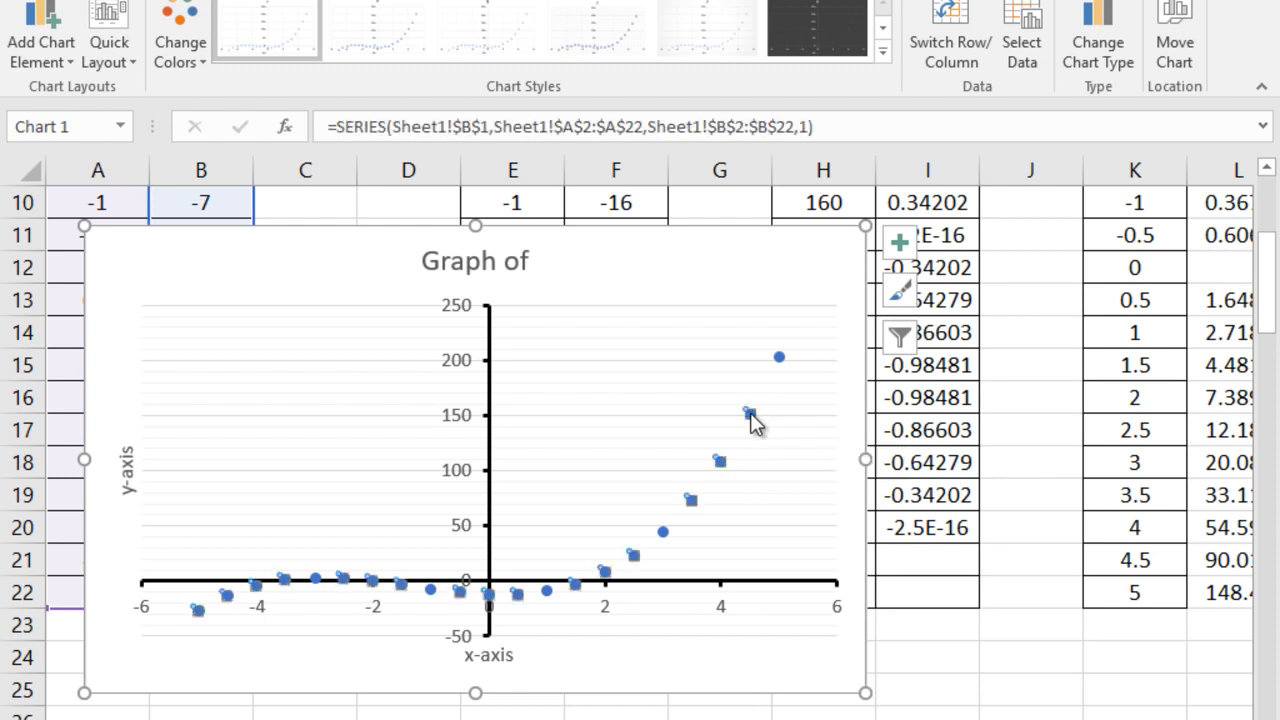
right_click(751, 416)
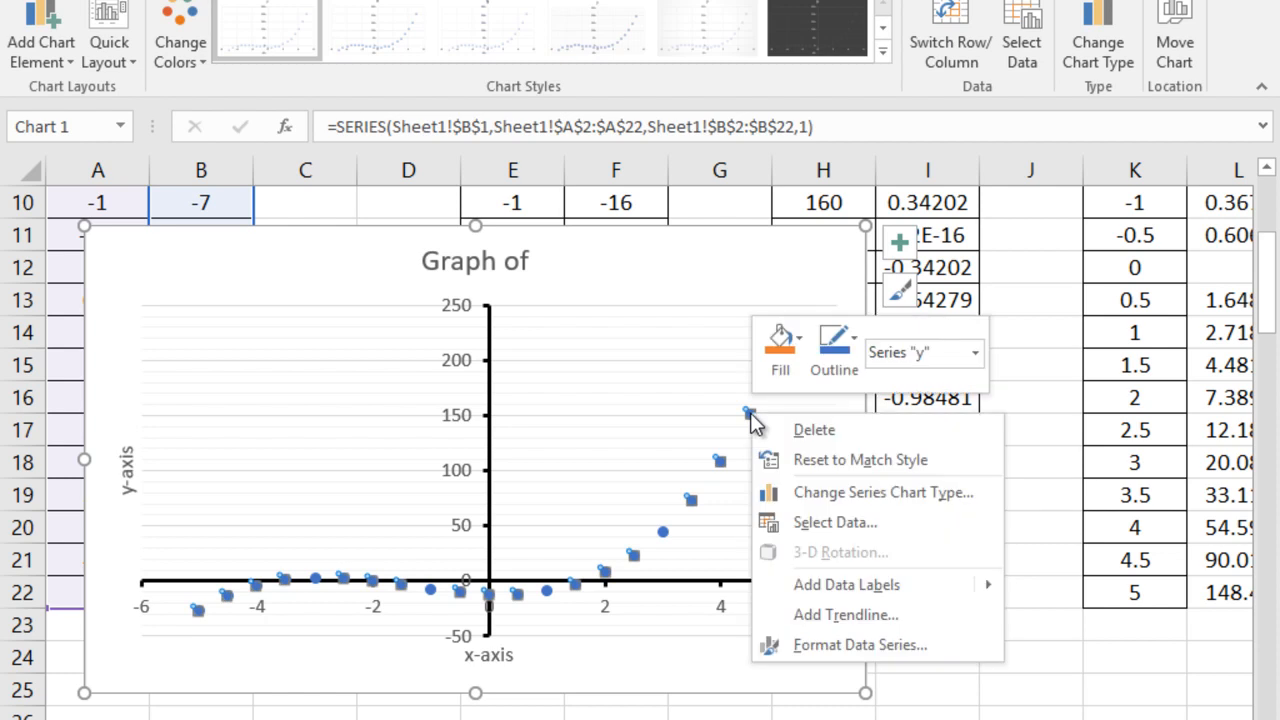
click(868, 614)
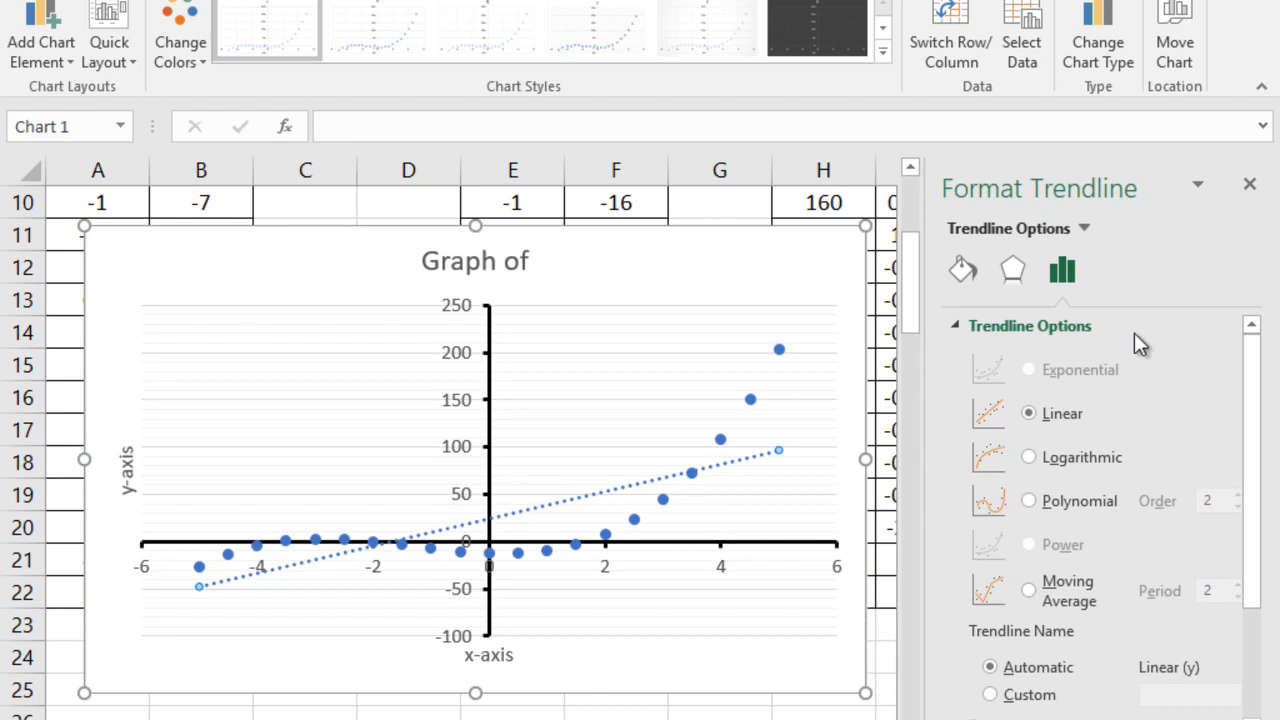
click(1029, 501)
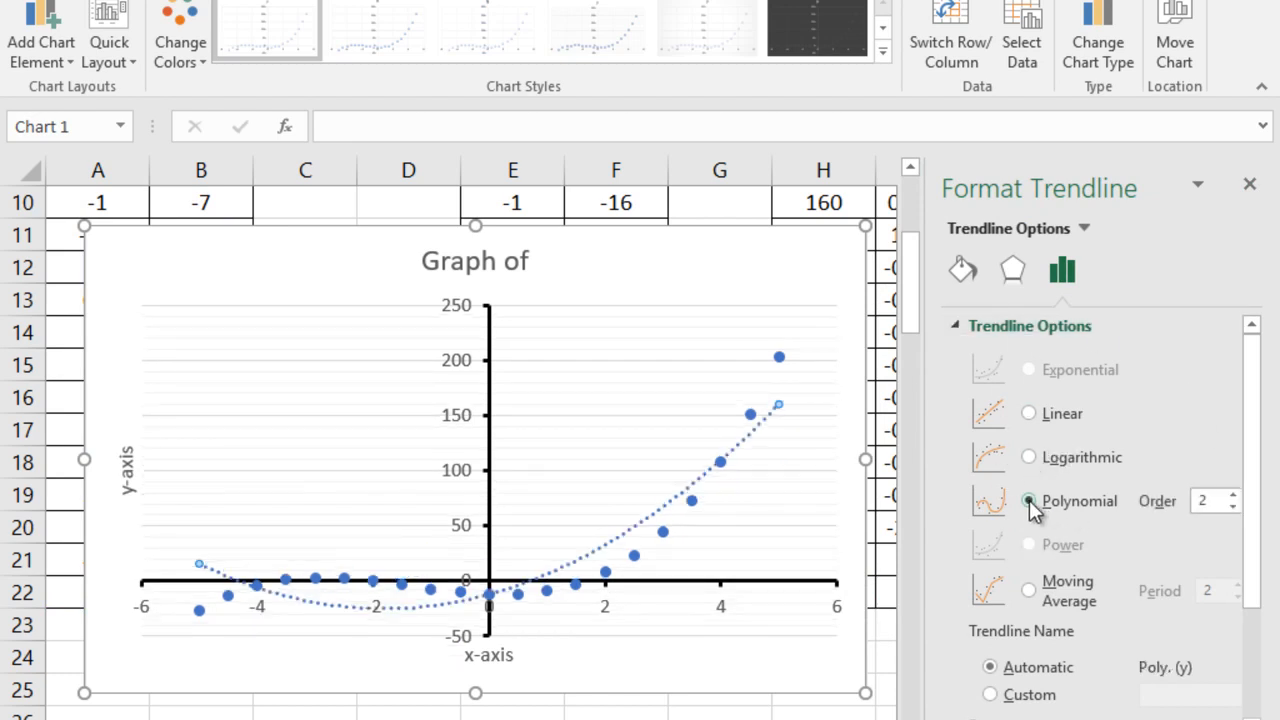
click(1234, 495)
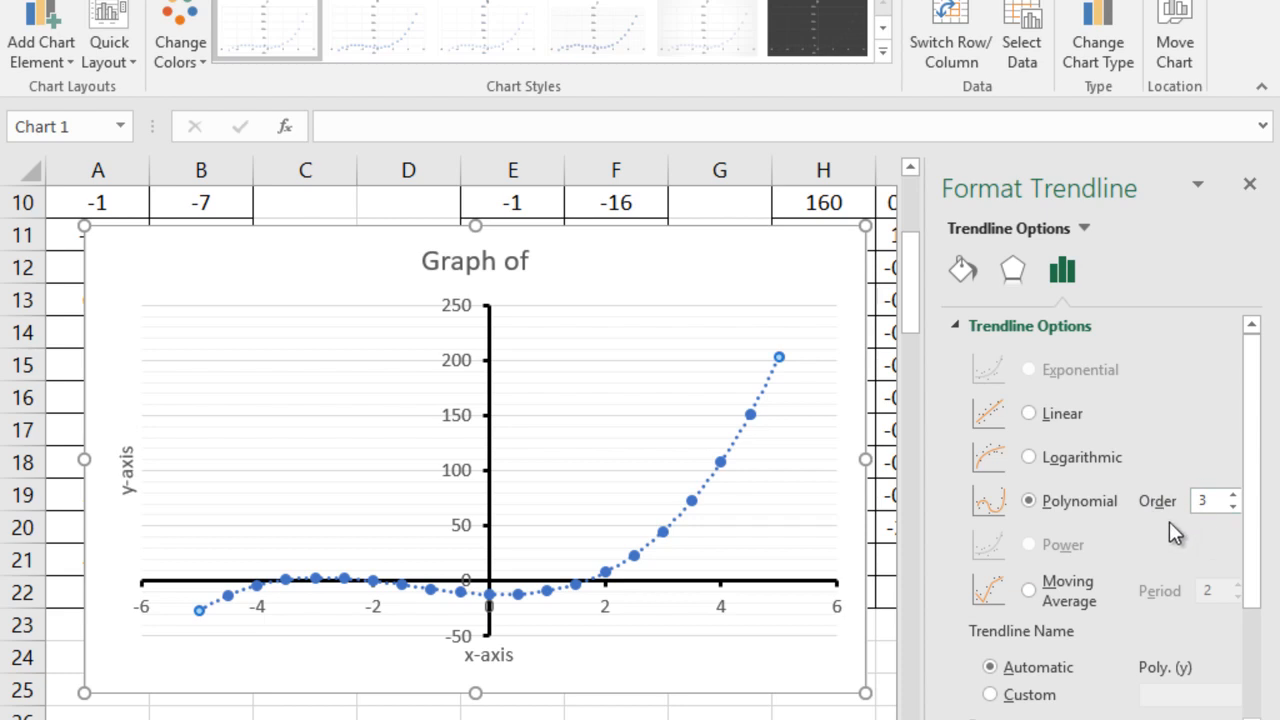
scroll(1089, 560, down, 3)
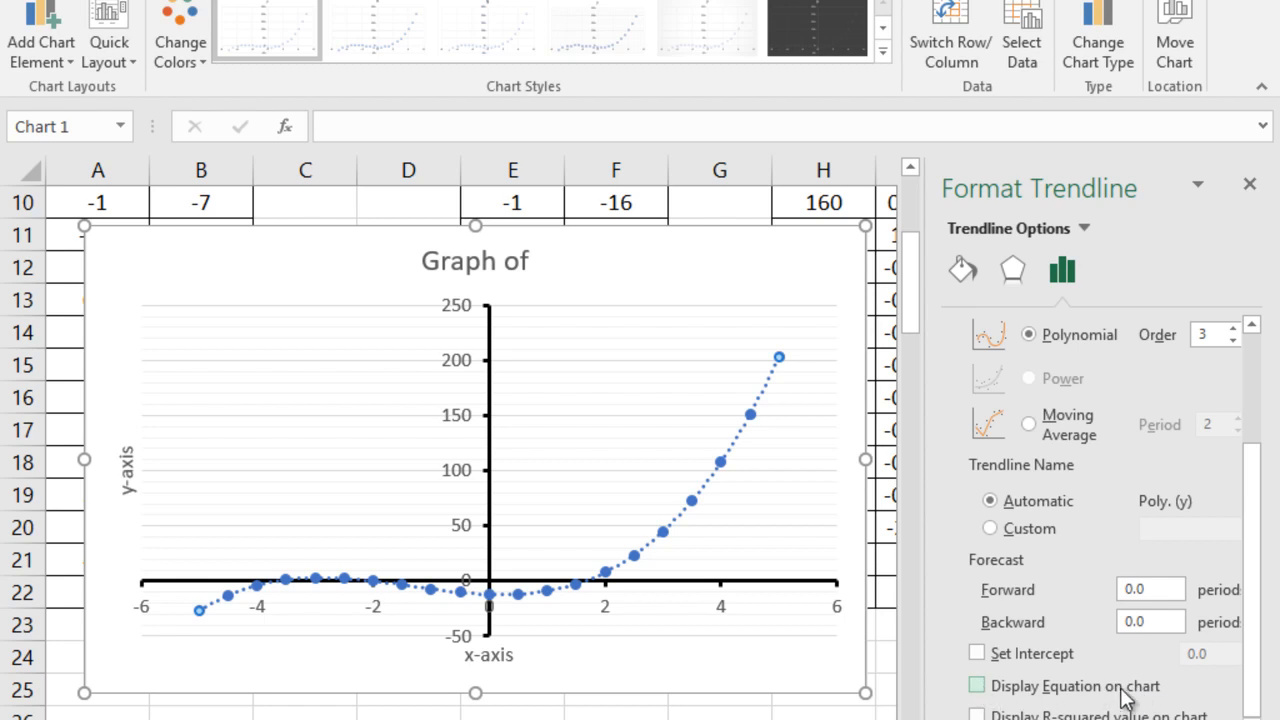
click(980, 686)
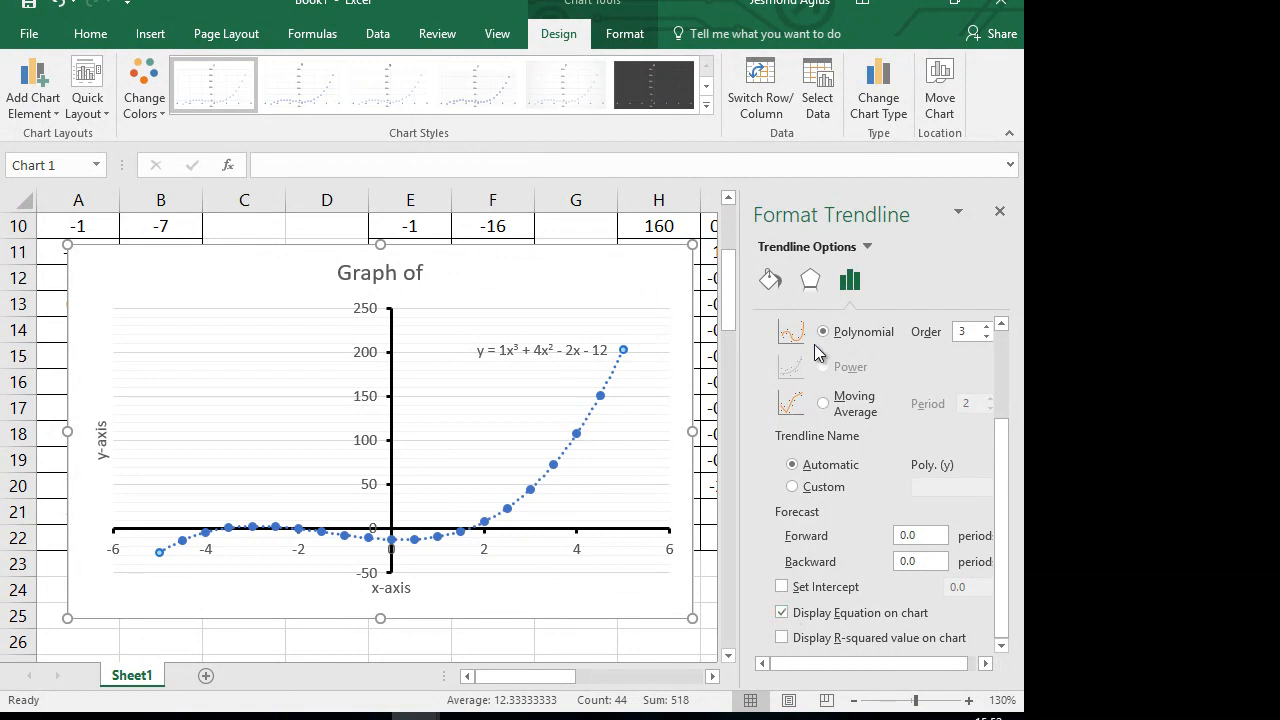
Step: Change the polynomial trendline's dash type to a solid line and close the trendline formatting
click(773, 282)
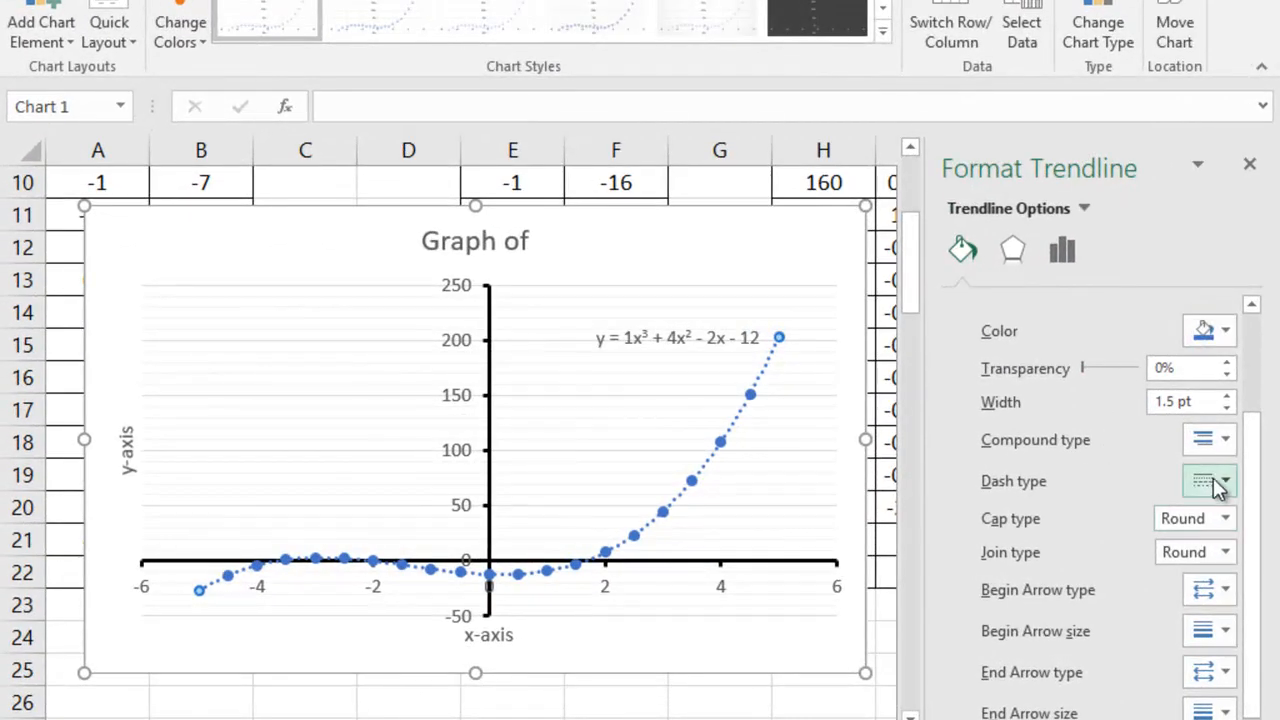
click(1218, 485)
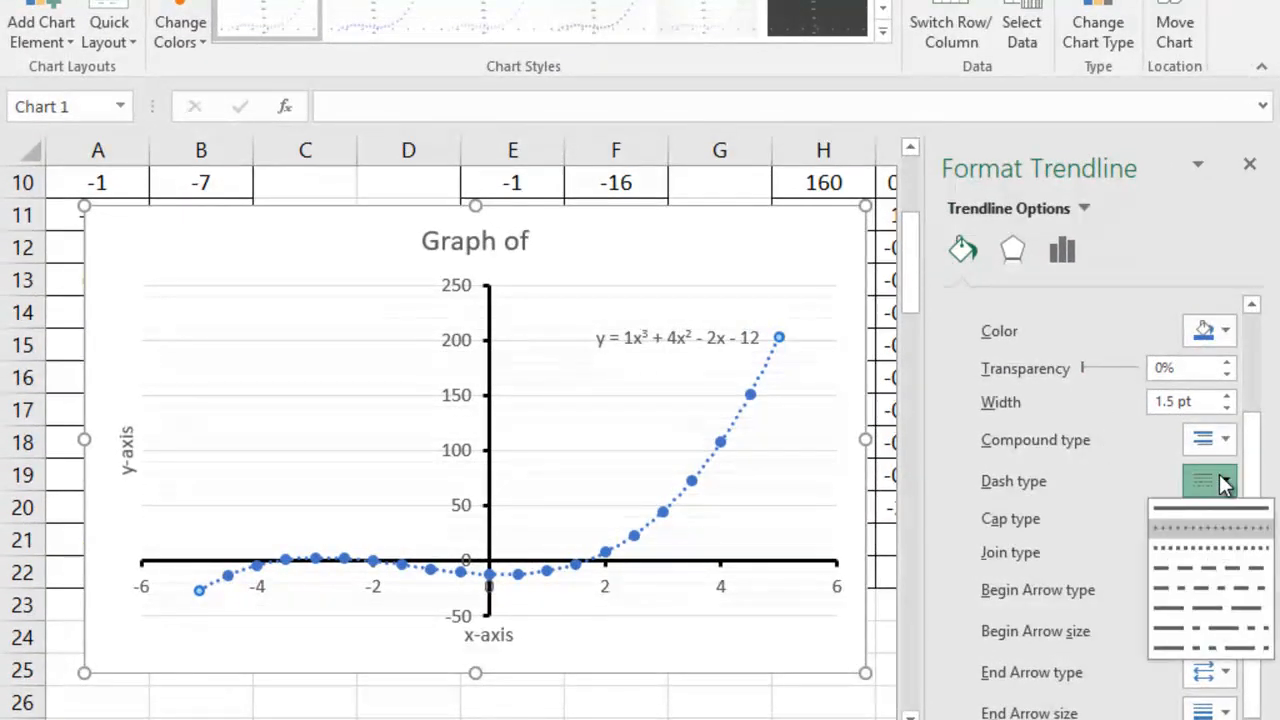
click(1212, 512)
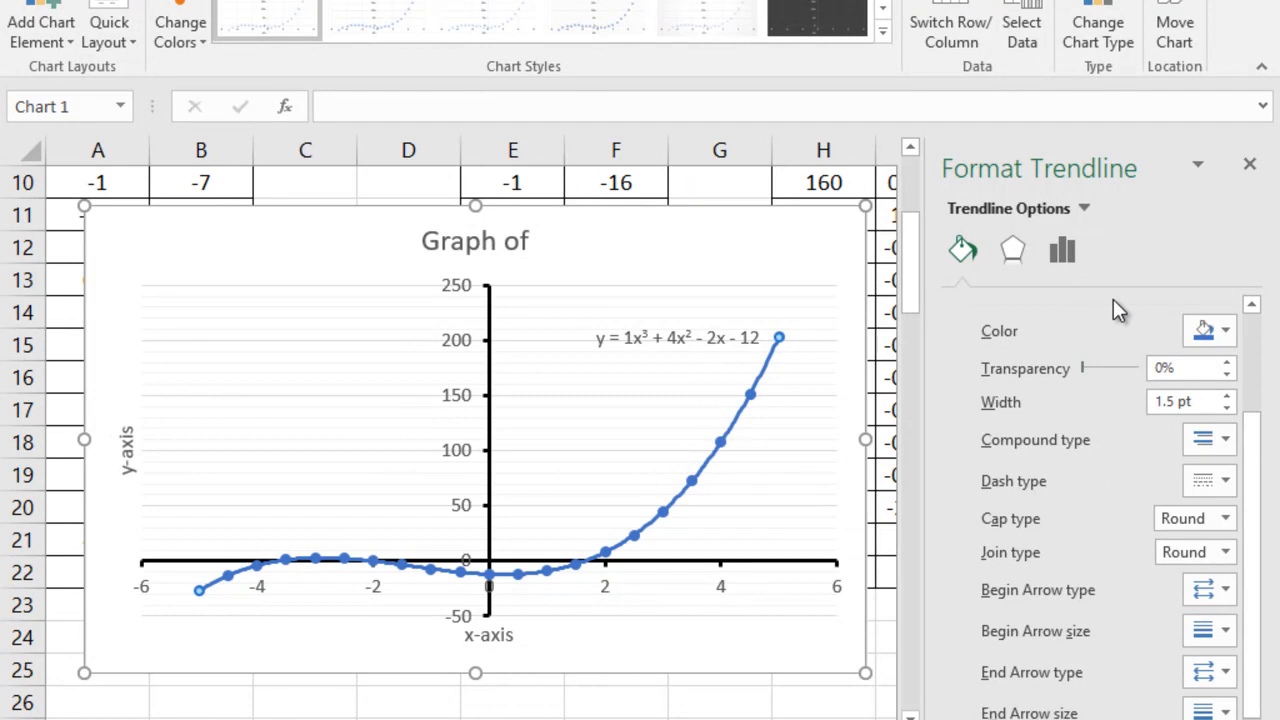
click(1249, 163)
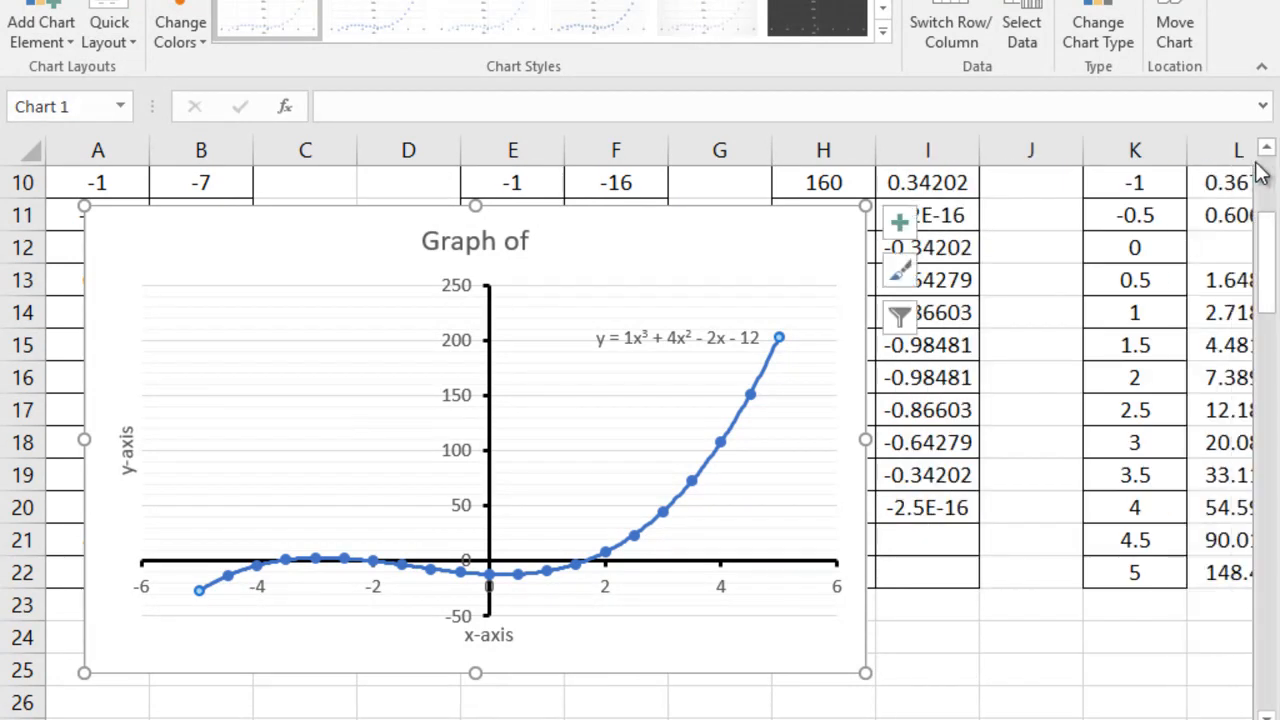
Step: Make the chart taller by extending its lower edge down to the bottom of row 32
click(980, 654)
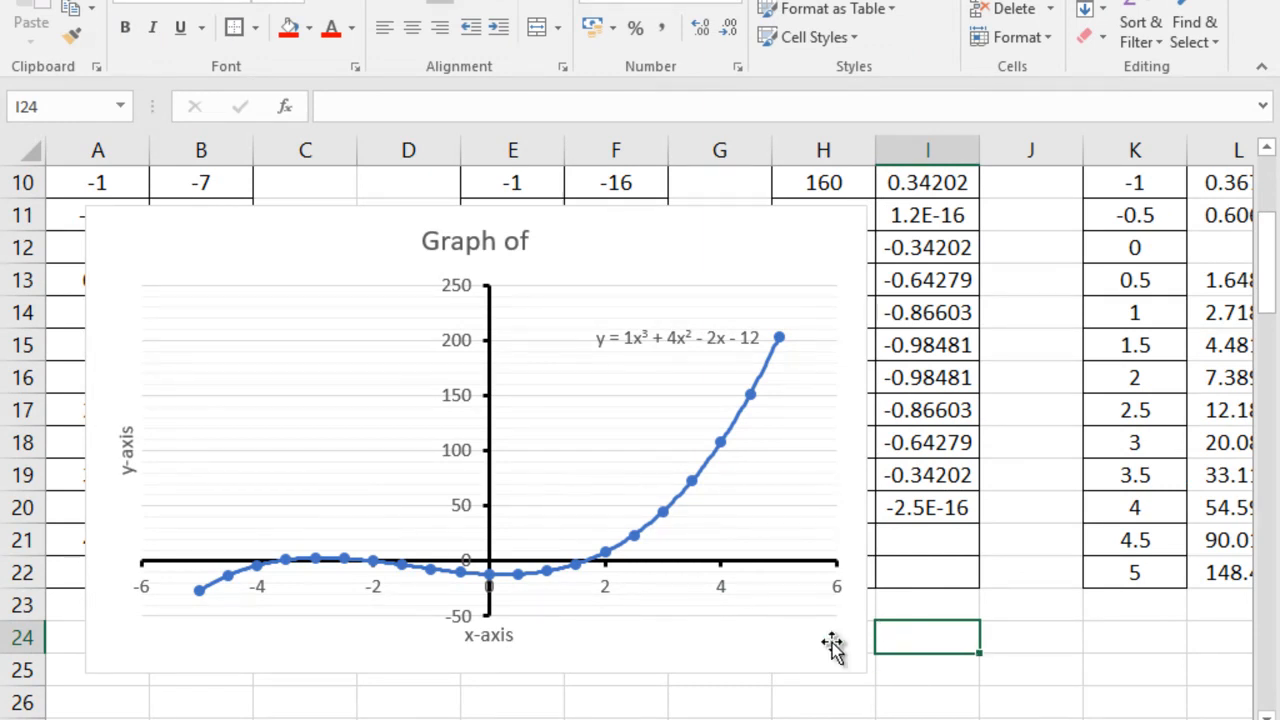
click(861, 655)
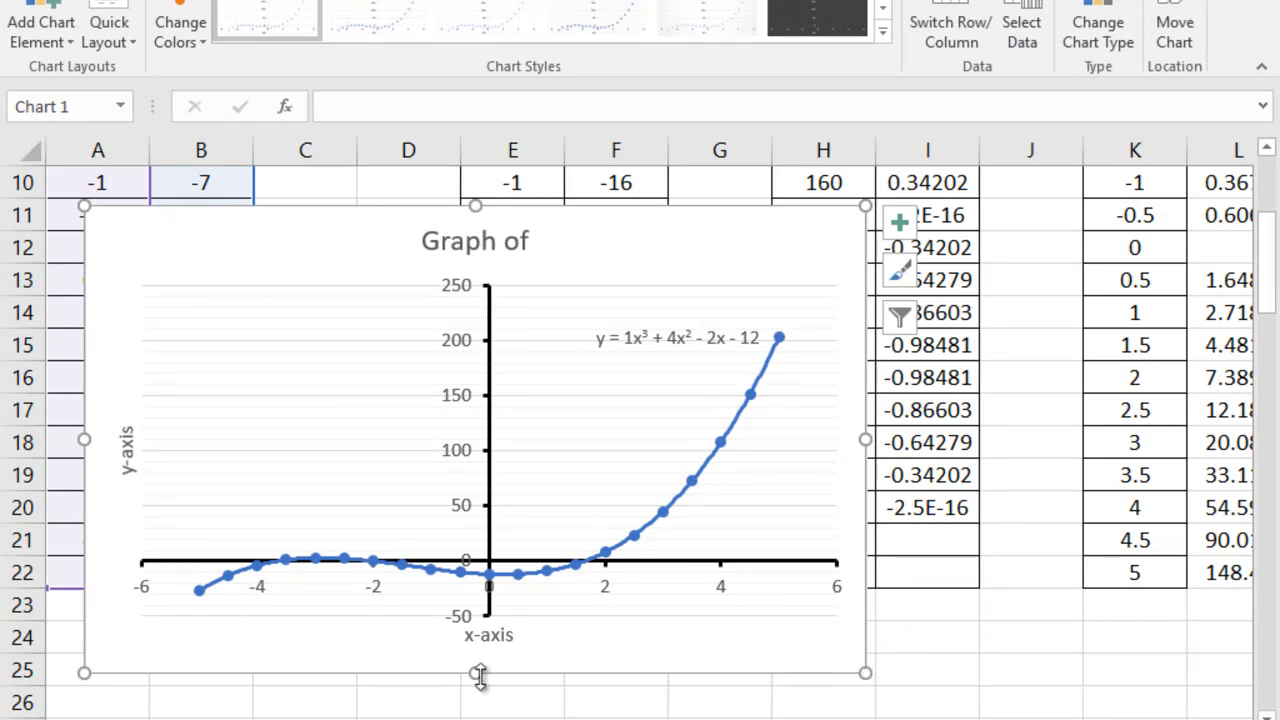
mouse_move(475, 673)
mouse_down()
mouse_move(474, 702)
mouse_move(474, 689)
mouse_up()
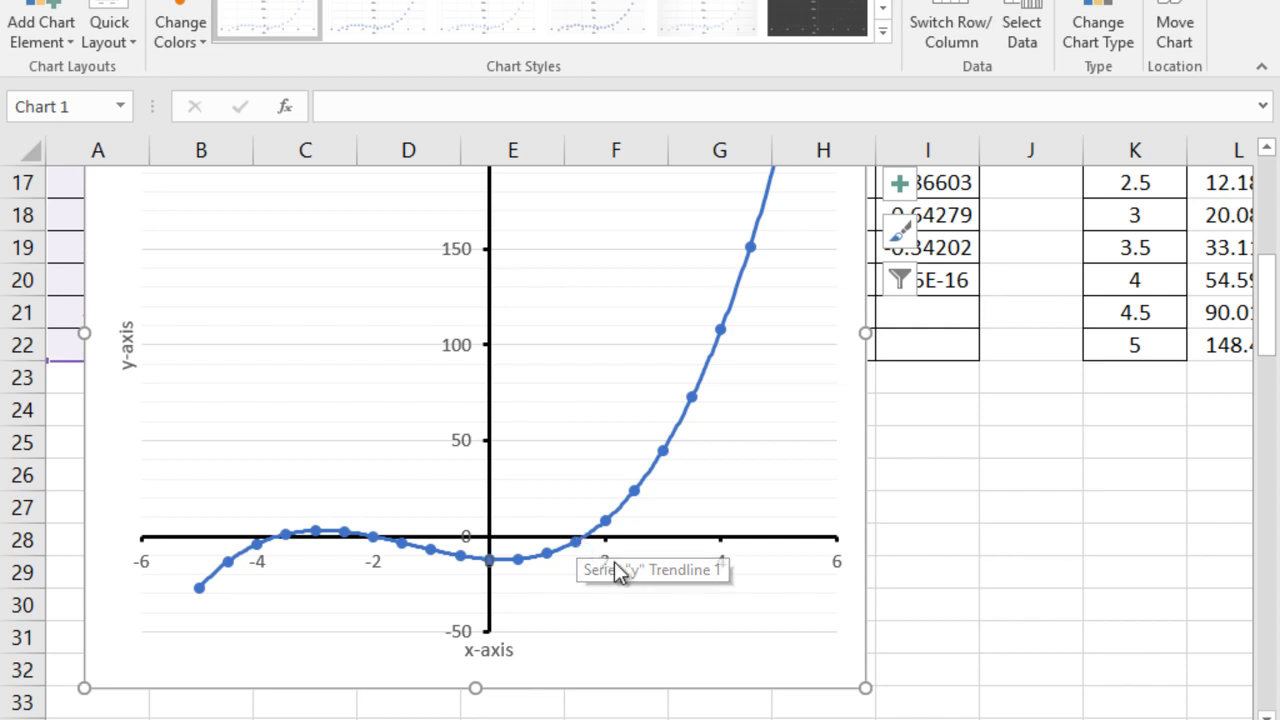
Step: Set the horizontal axis bounds of the cubic graph to a minimum of 1 and a maximum of 2
click(725, 568)
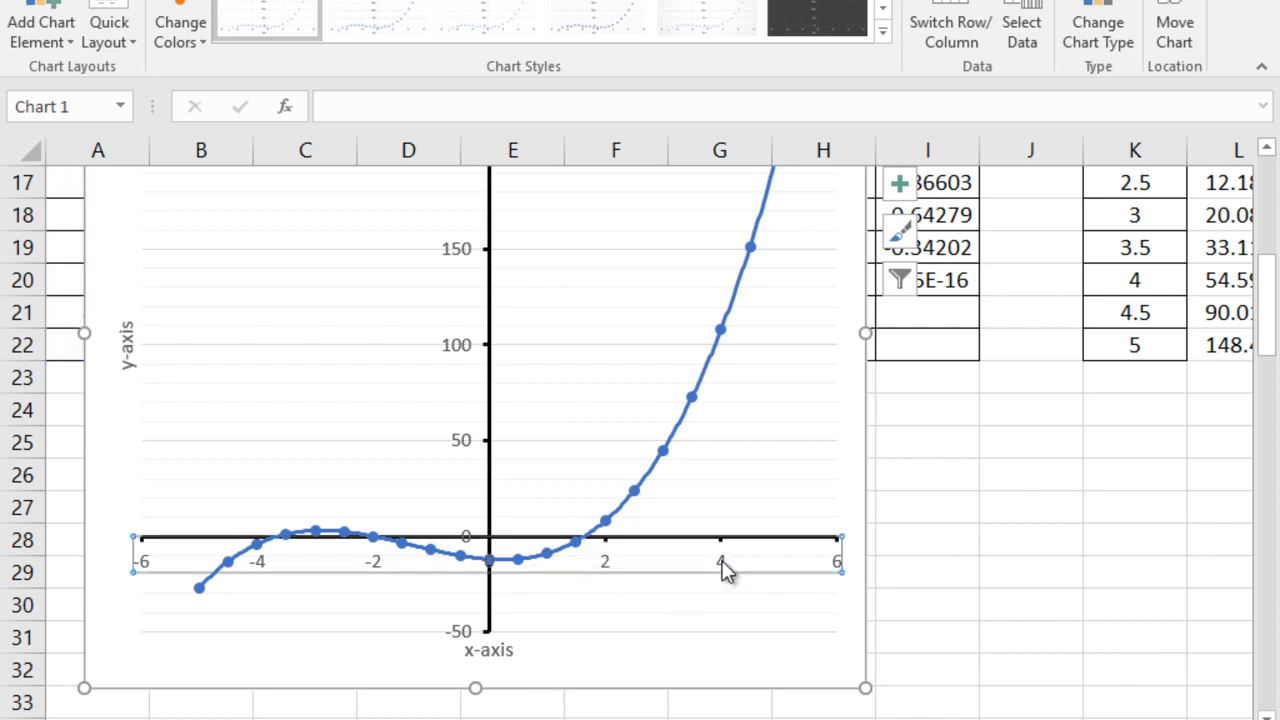
right_click(725, 568)
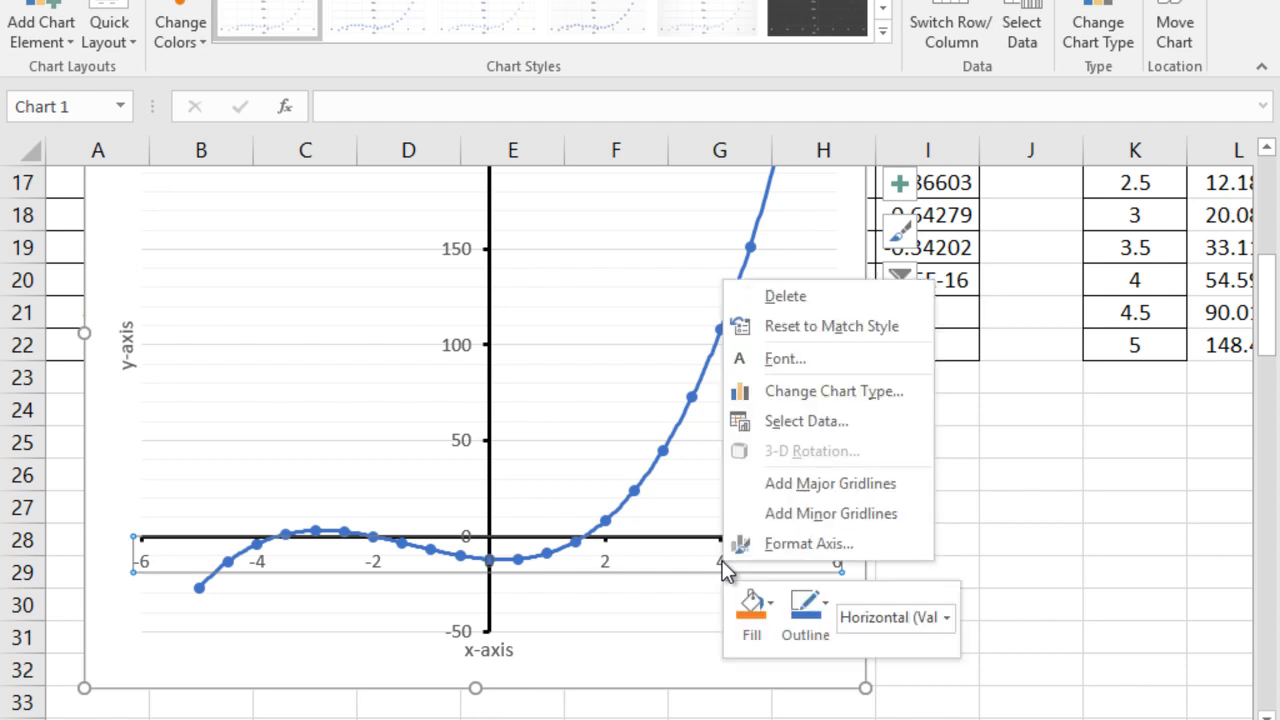
click(807, 545)
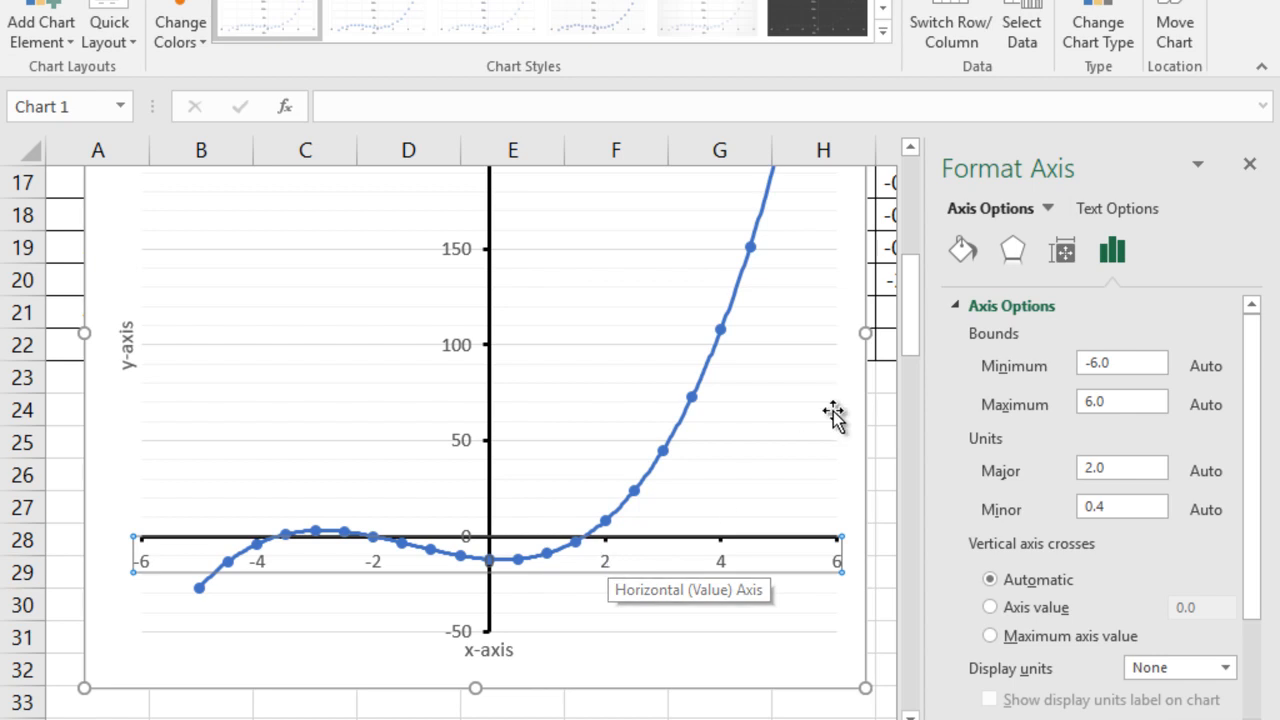
drag(1112, 363, 1069, 359)
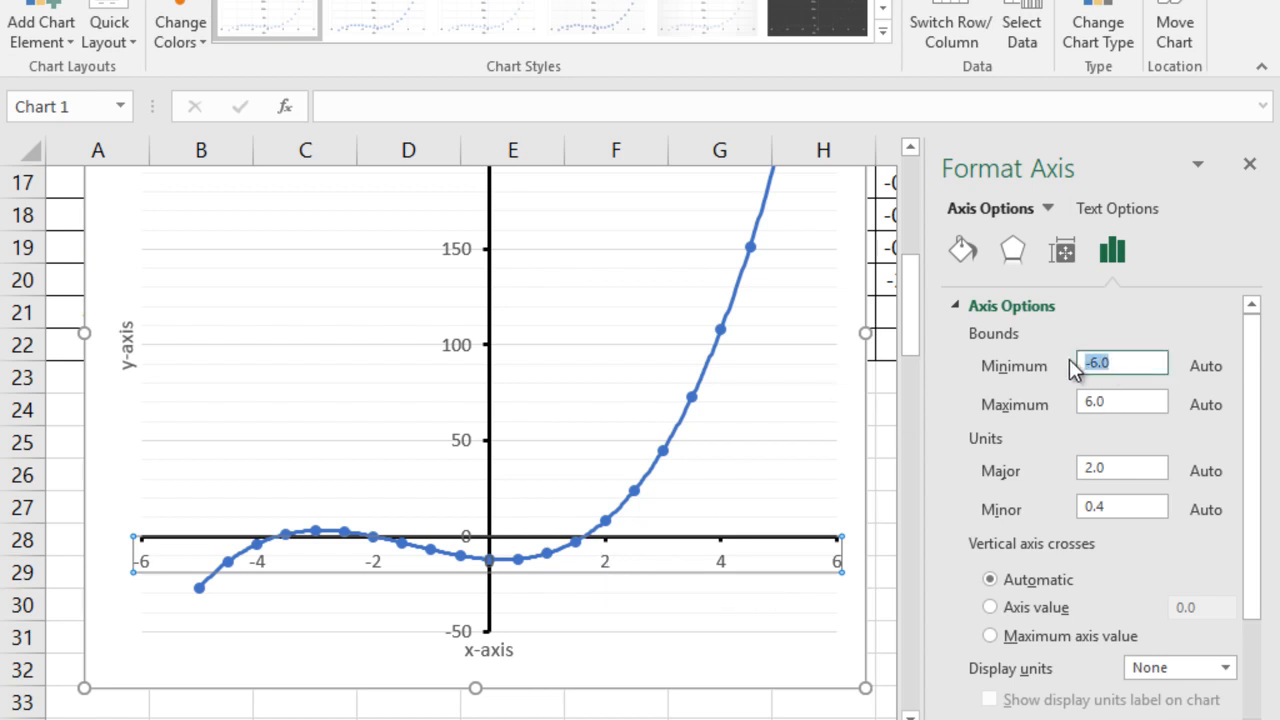
text(1)
drag(1124, 399, 1066, 409)
text(2)
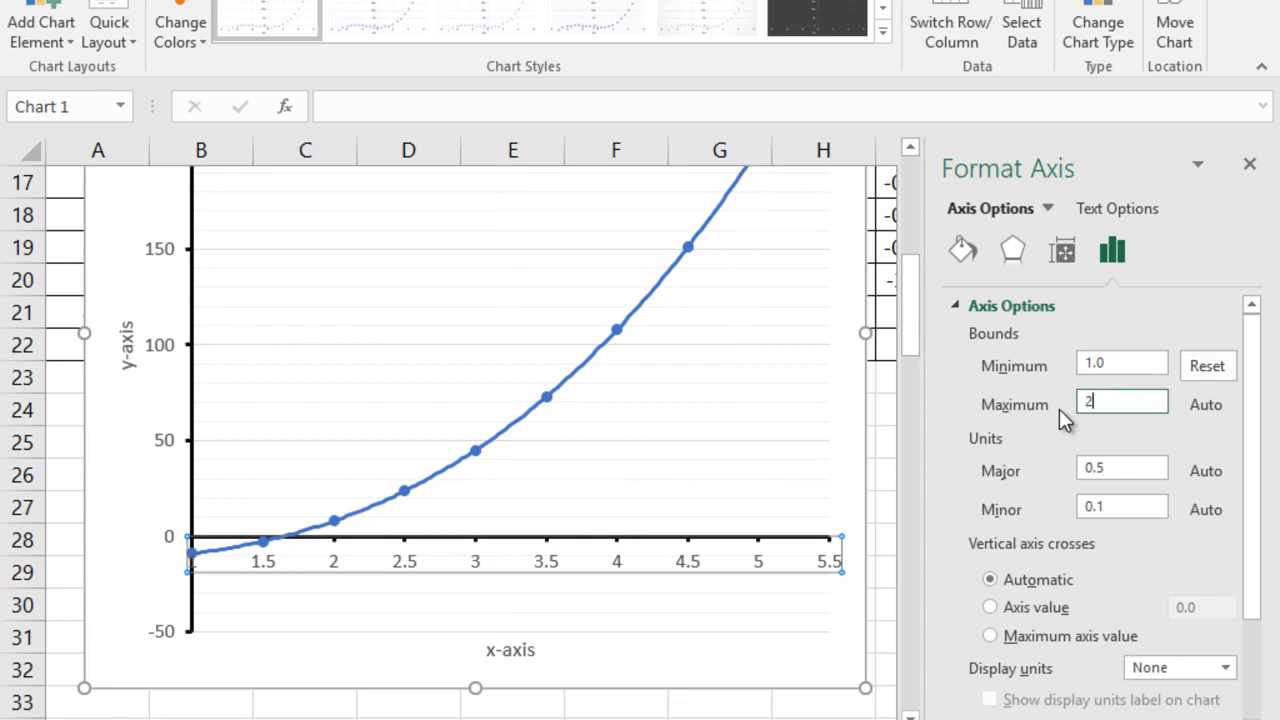
click(1134, 471)
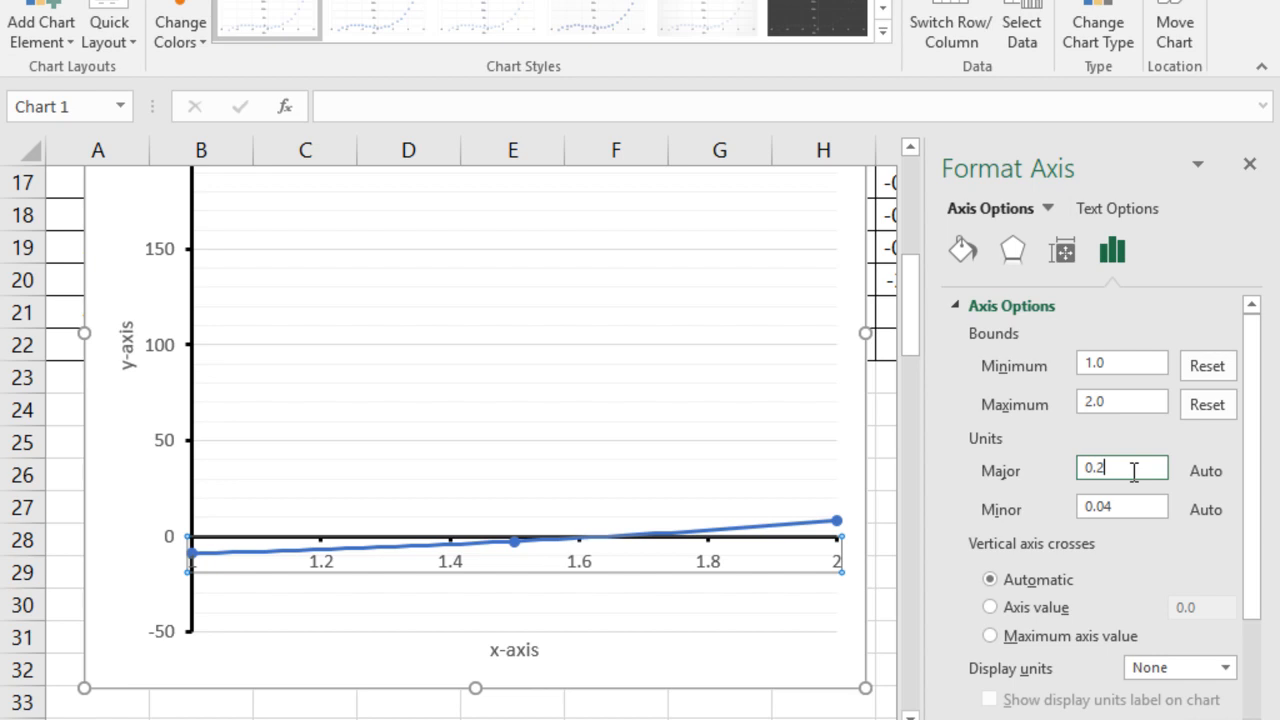
Step: Set the vertical axis bounds of the cubic graph to a minimum of -10 and a maximum of 10
click(160, 350)
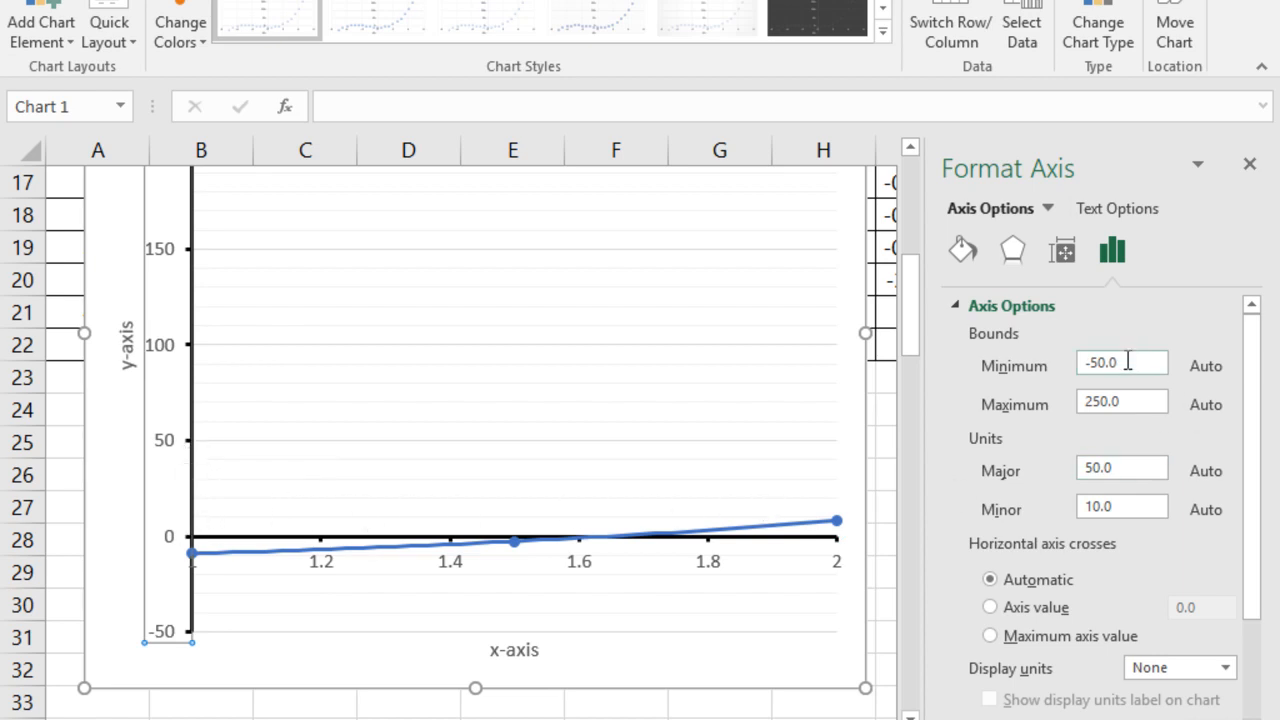
drag(1131, 363, 1075, 367)
text(-)
key(Tab)
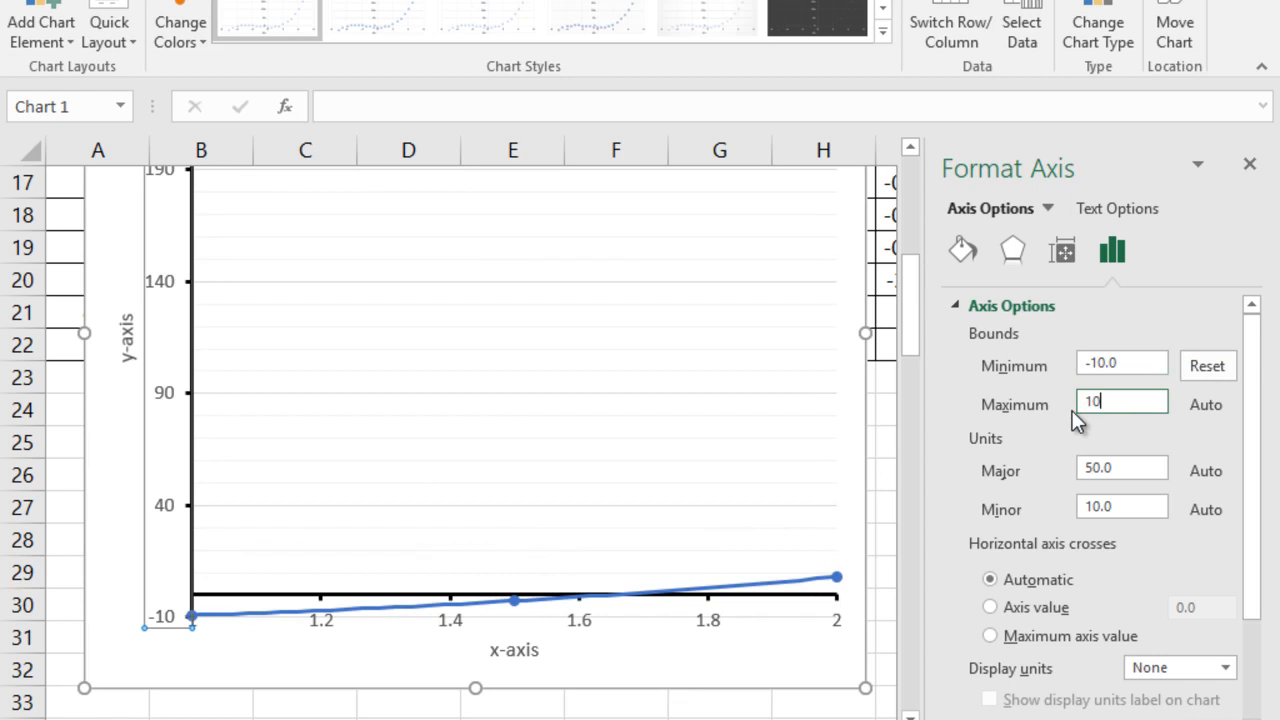
click(1134, 468)
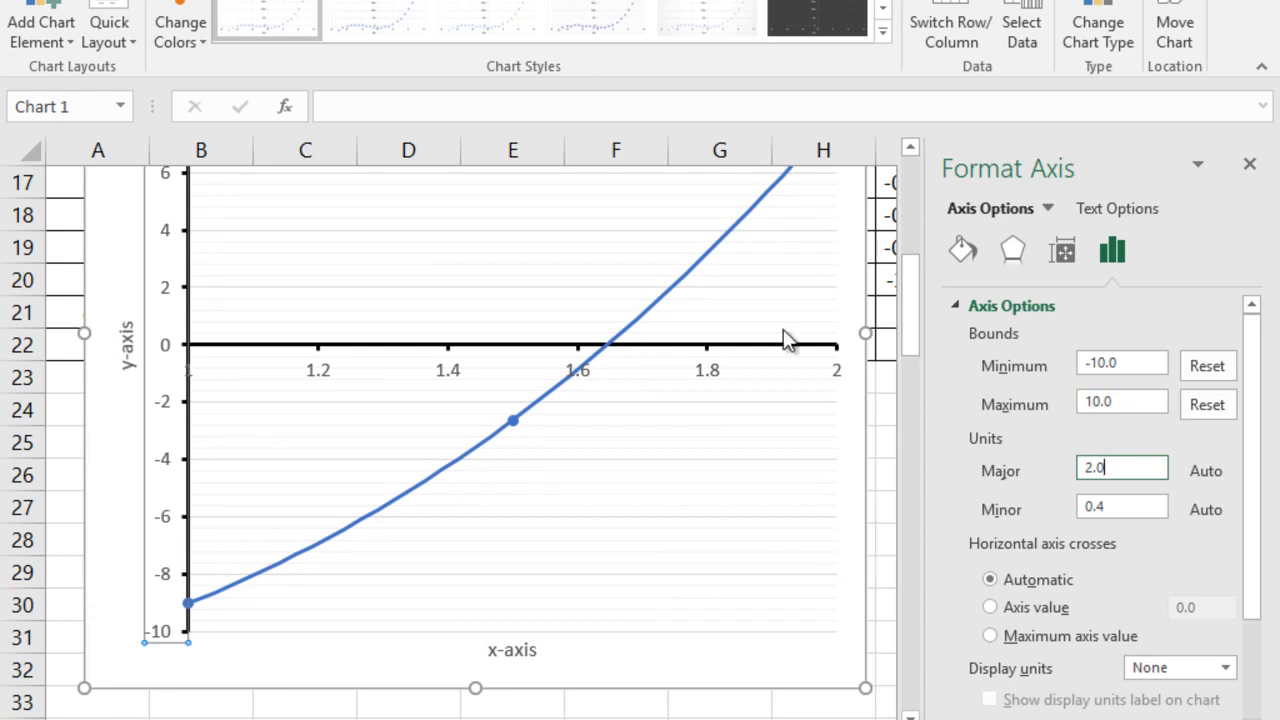
Step: Narrow the horizontal axis bounds of the cubic graph to 1.6 through 1.7
click(708, 366)
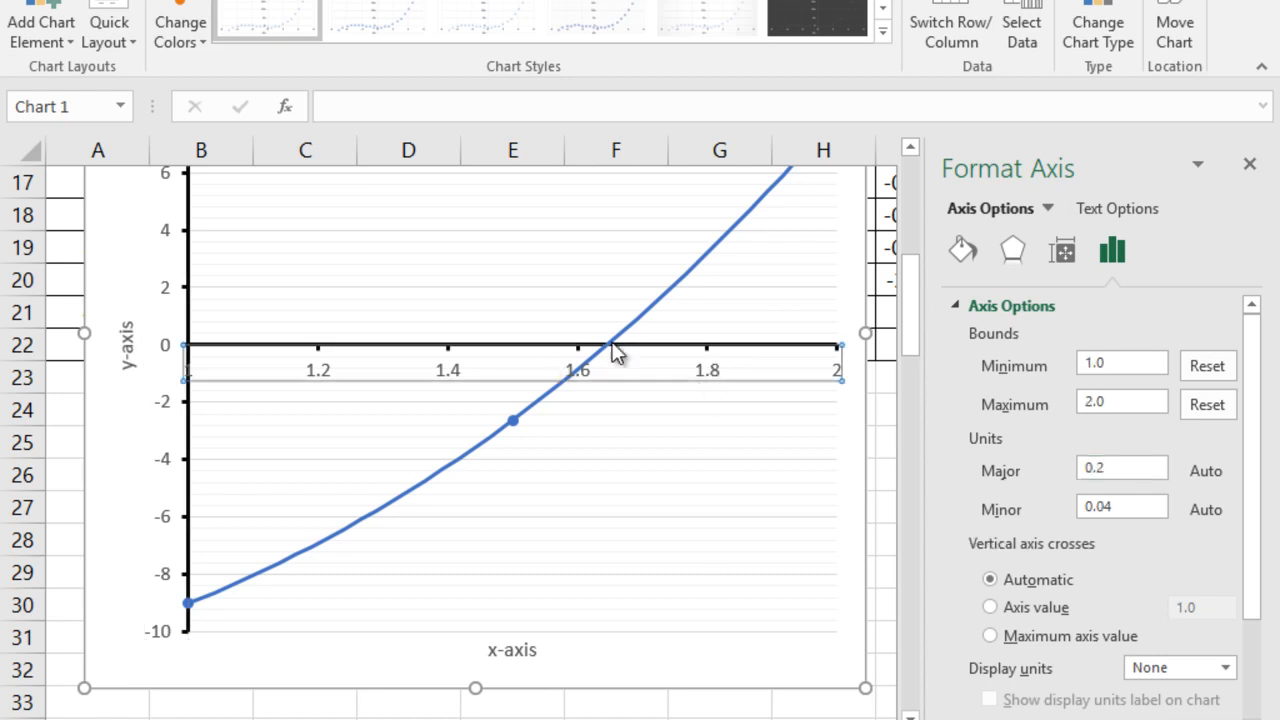
click(1120, 363)
key(BackSpace)
text(6)
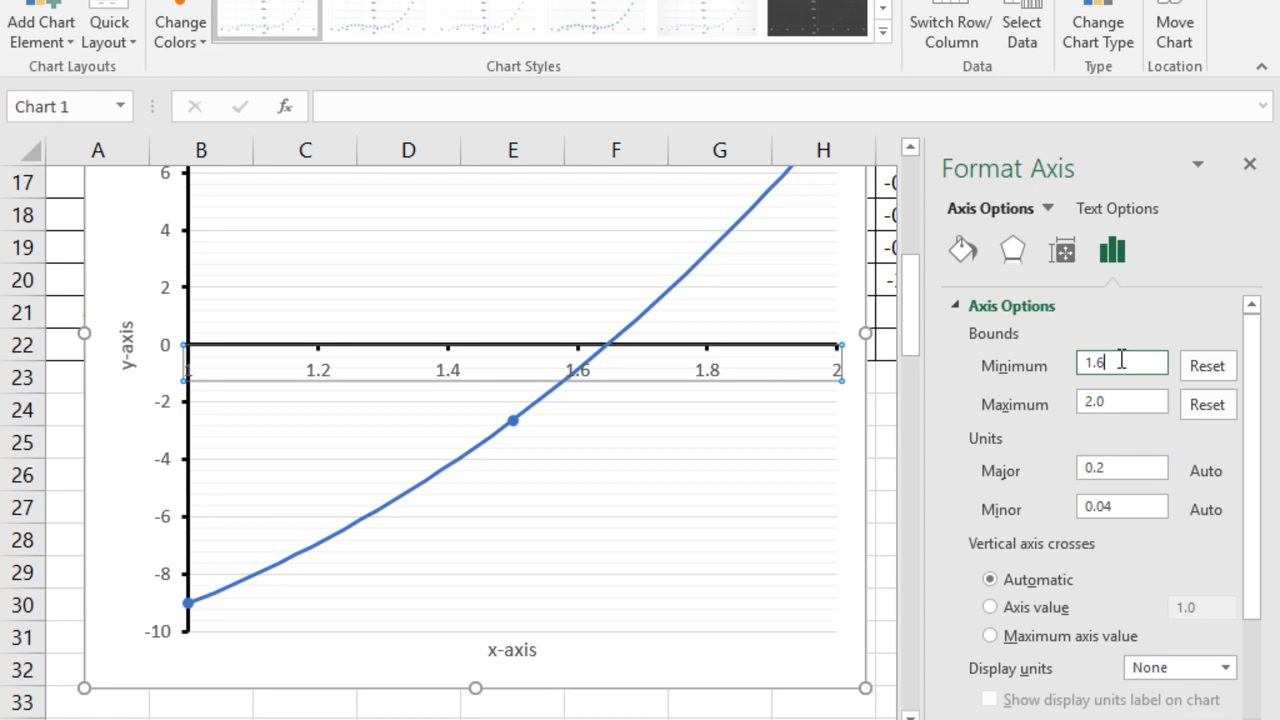
click(1113, 401)
drag(1113, 401, 1070, 401)
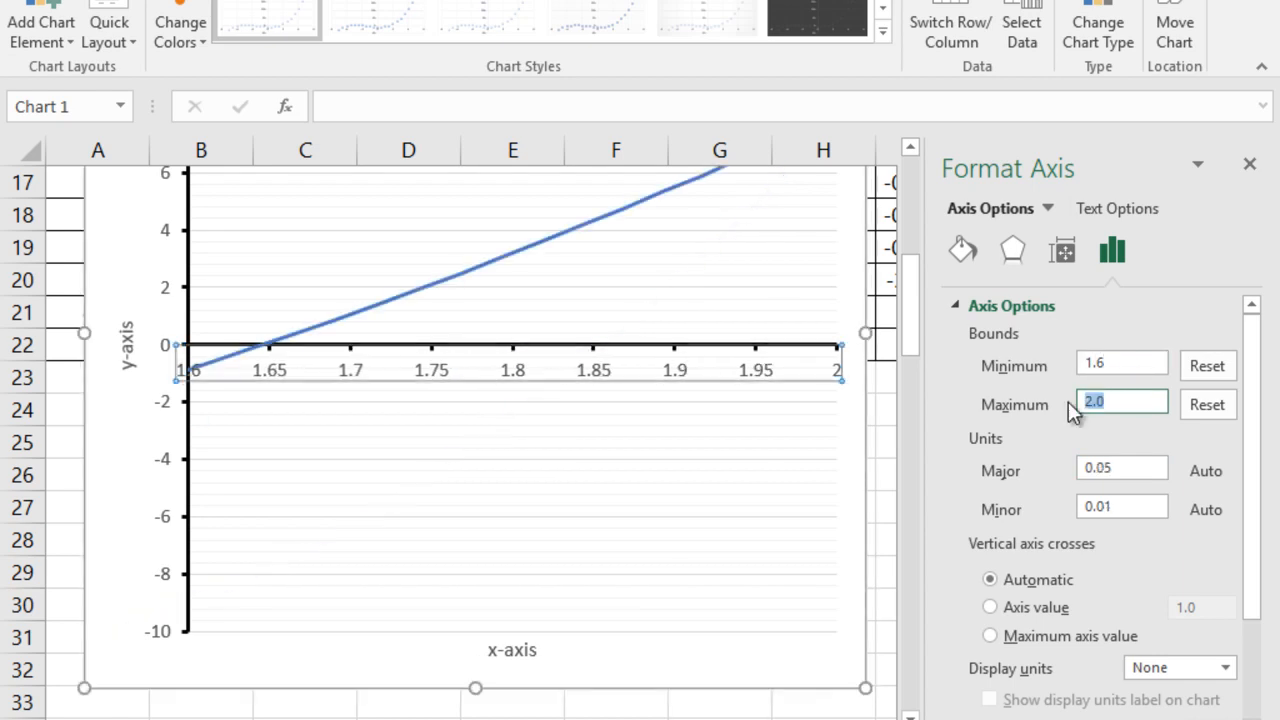
key(Return)
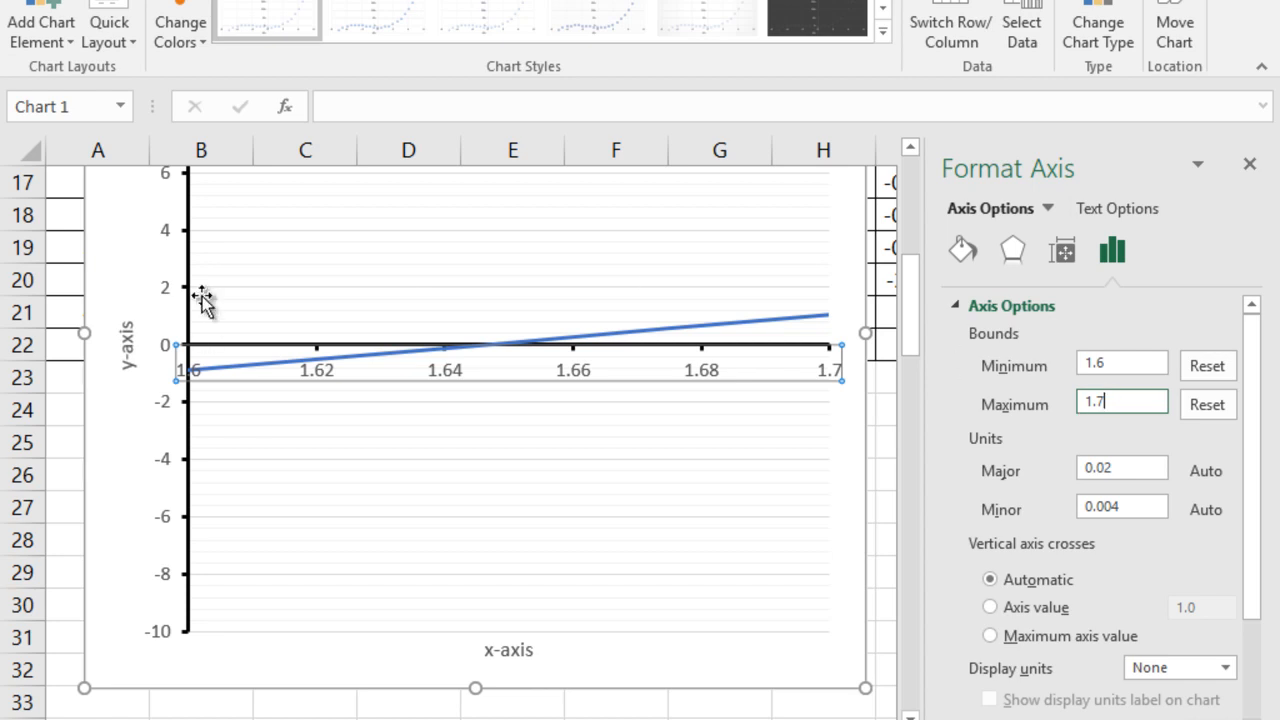
Step: Set the vertical axis of the cubic graph to run from -2 to 2 with major units of 0.5
click(172, 289)
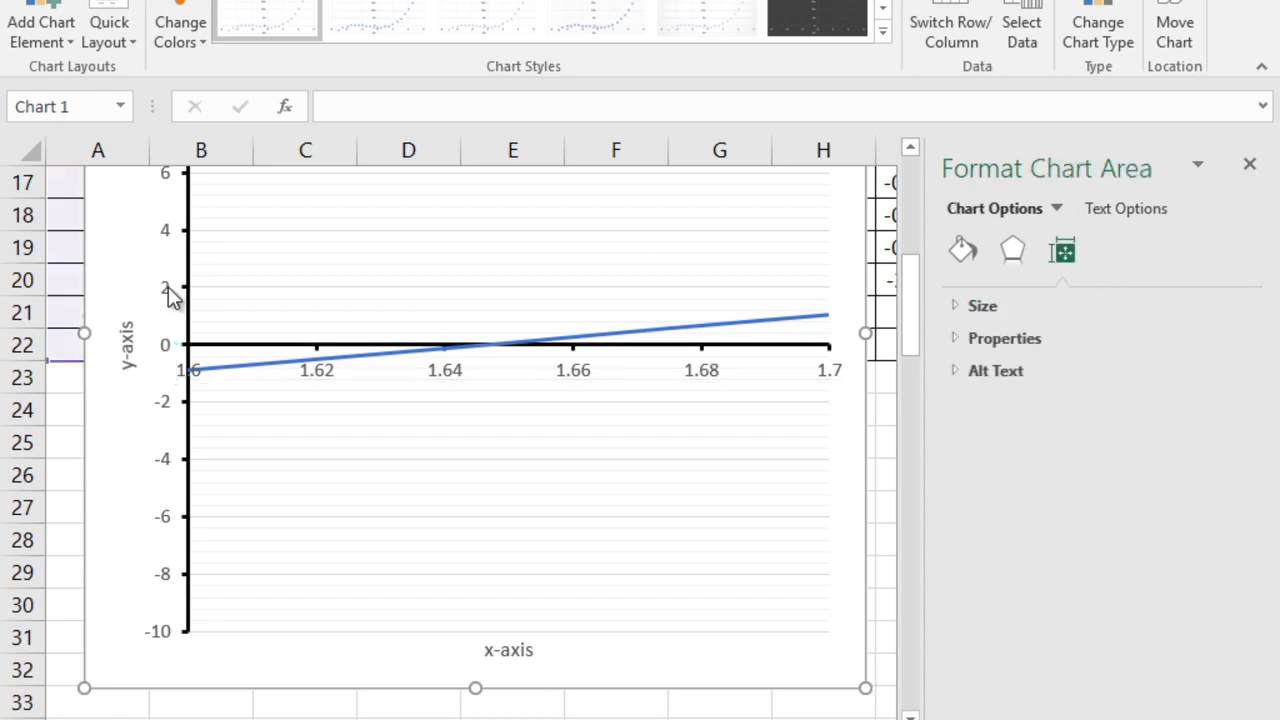
click(172, 290)
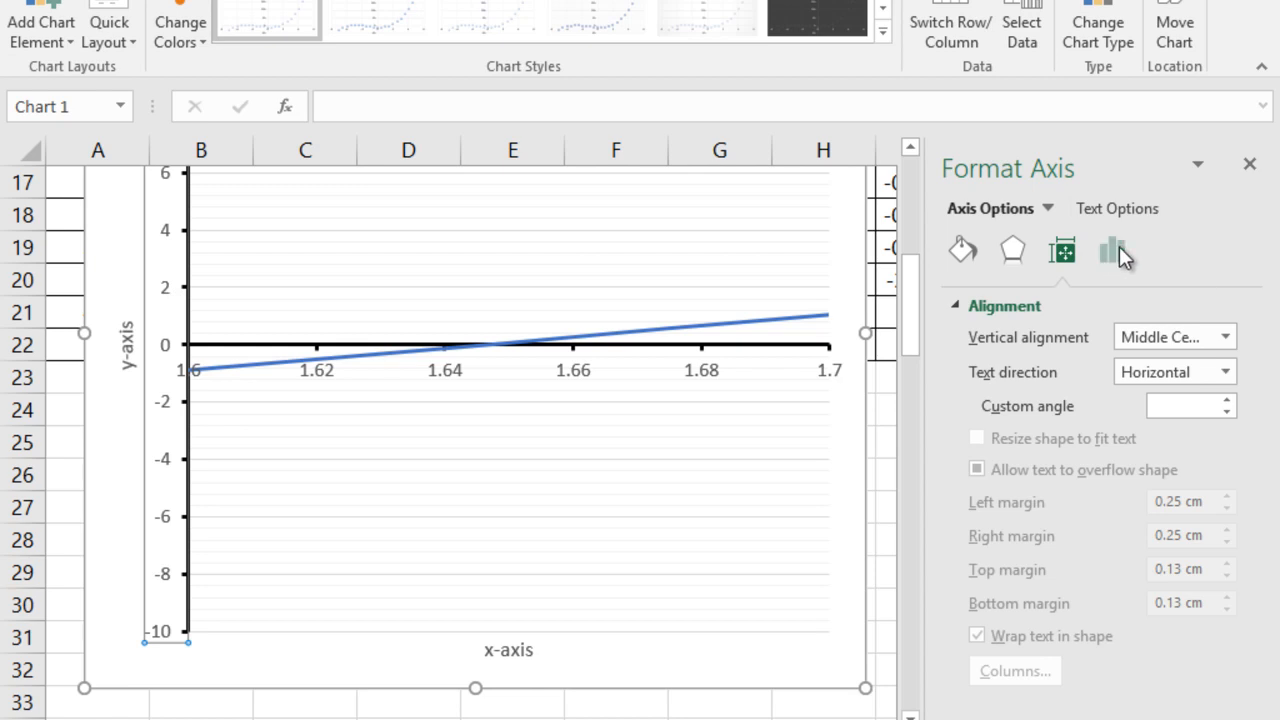
click(1118, 254)
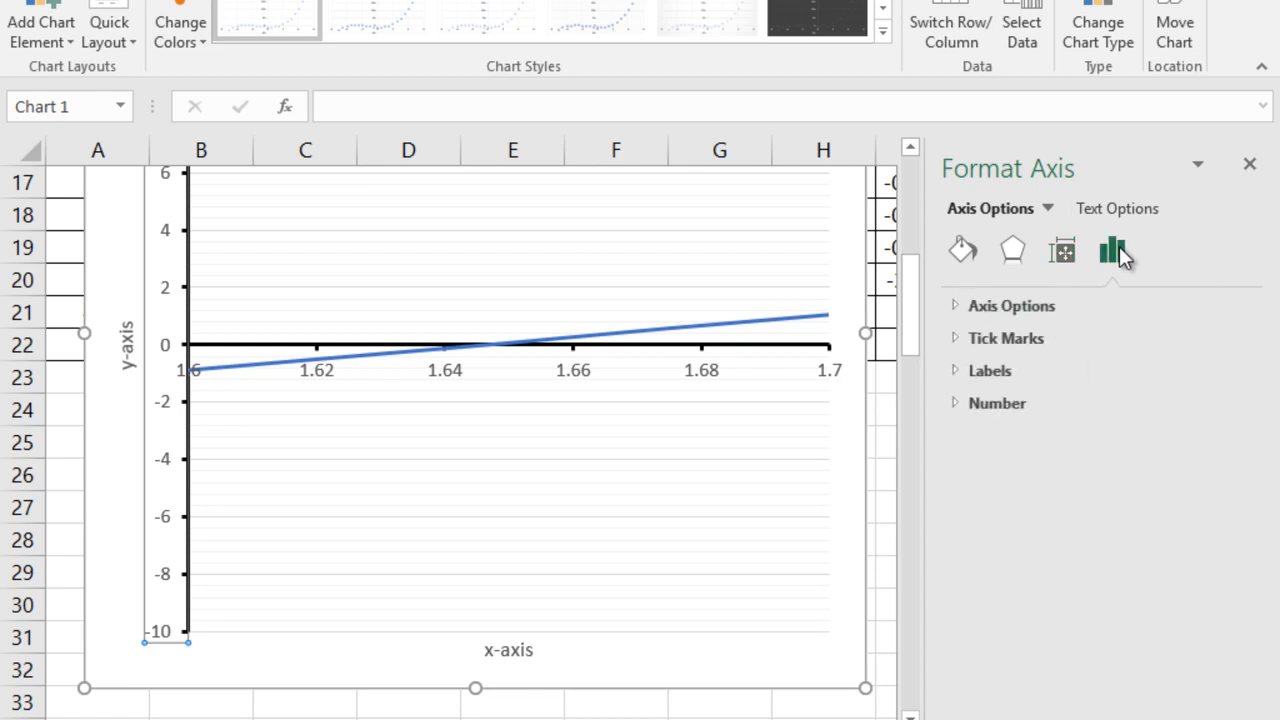
click(1004, 309)
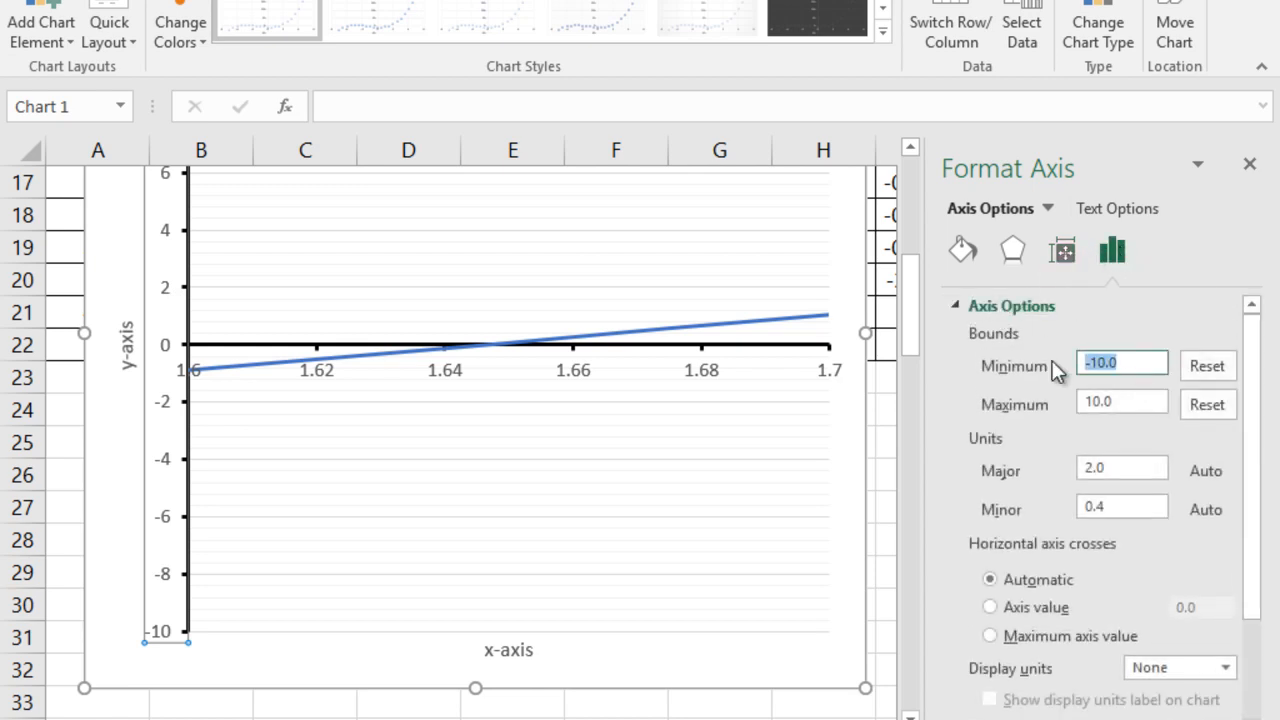
key(BackSpace)
text(-2)
click(1105, 400)
text(2)
double_click(1118, 466)
text(0.5)
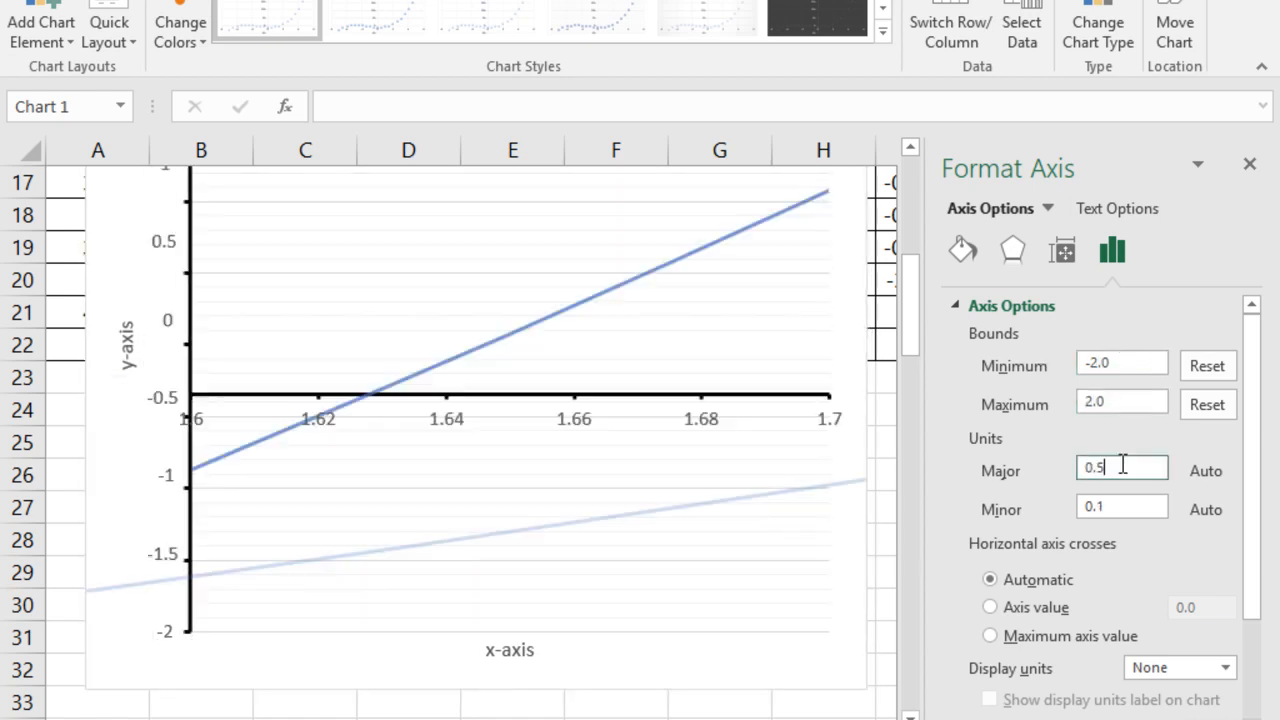
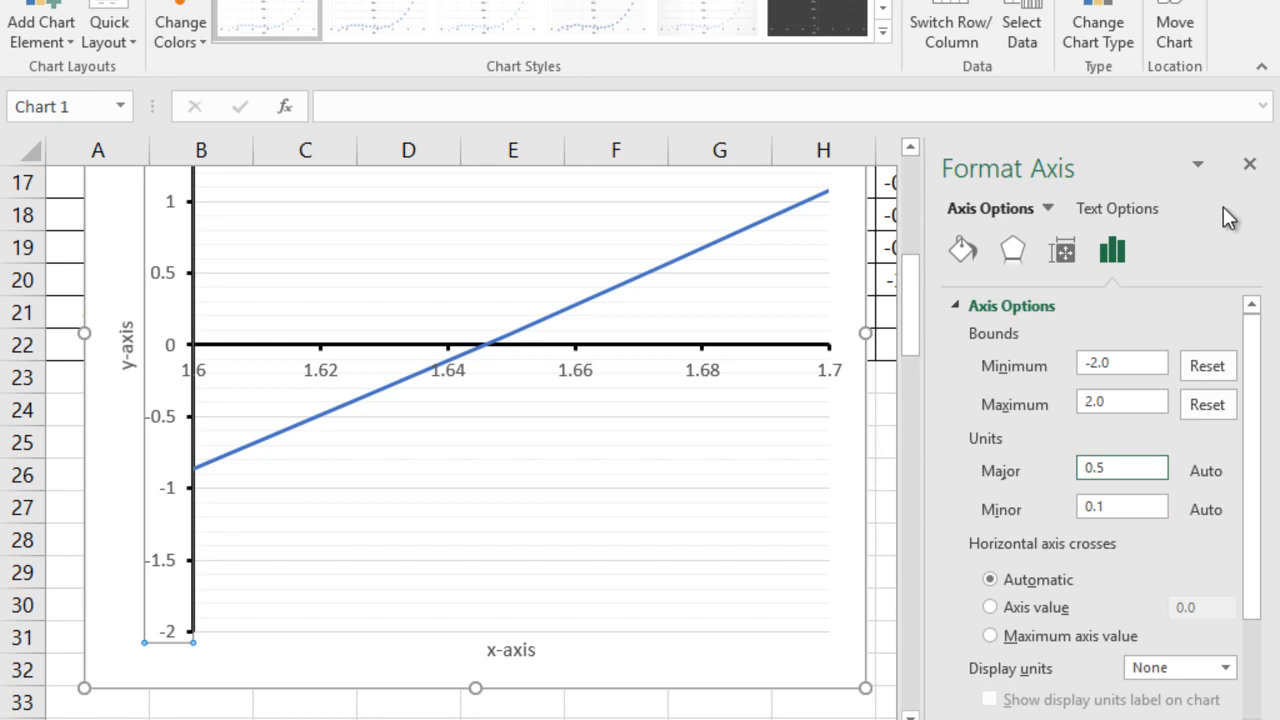
Step: Close the axis formatting and shrink the cubic graph to uncover the x-y table in columns H and I
click(1249, 164)
scroll(1005, 543, up, 5)
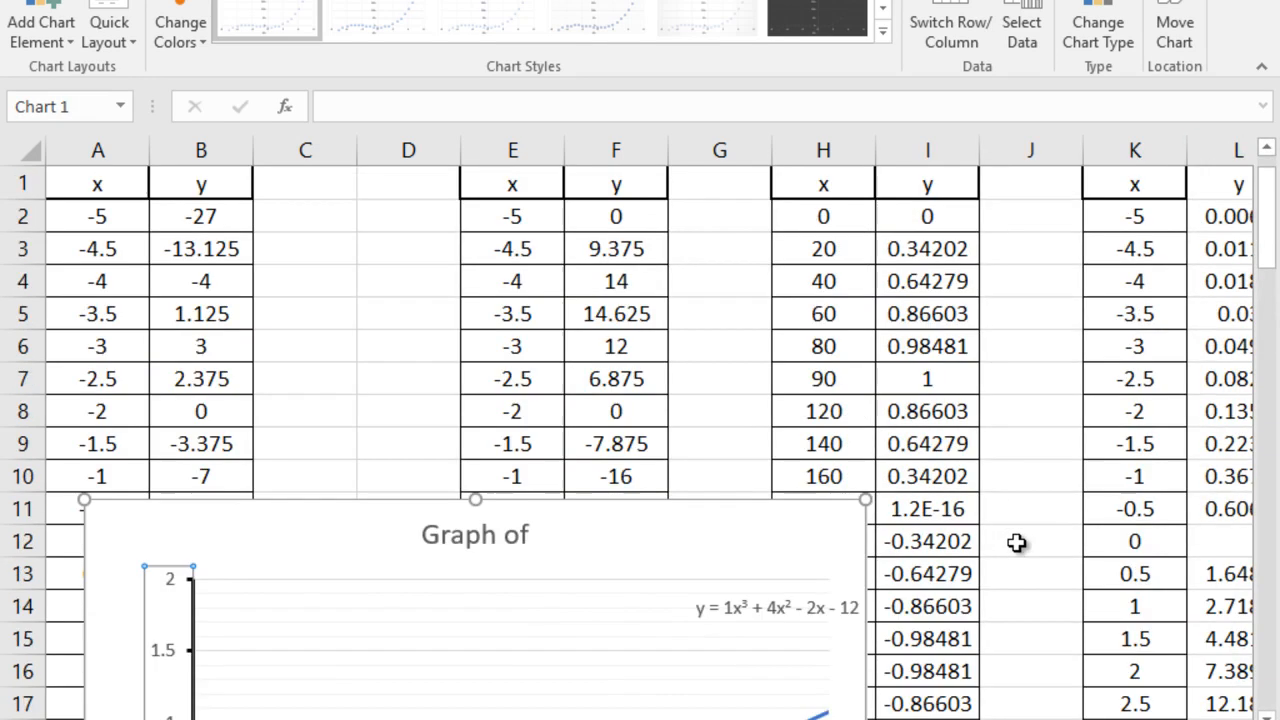
drag(865, 500, 632, 567)
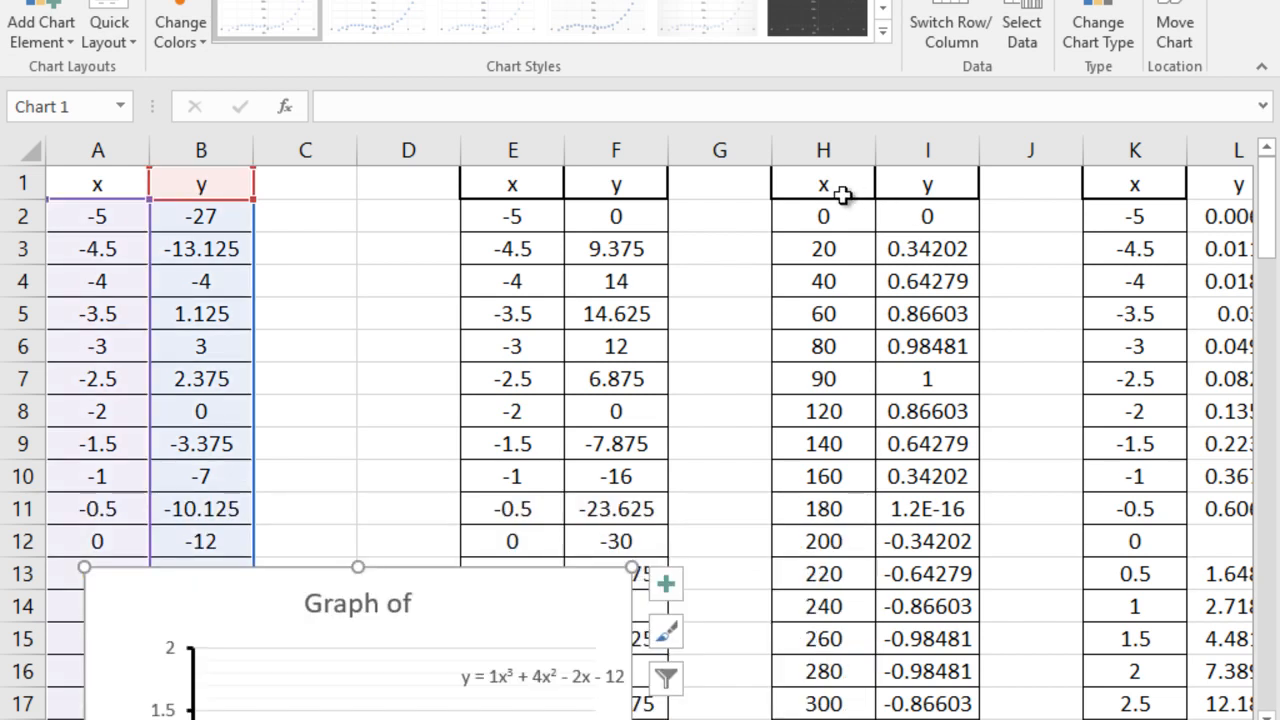
Step: Insert a markers-only scatter chart from the x and y data in H1:I20
drag(827, 188, 925, 670)
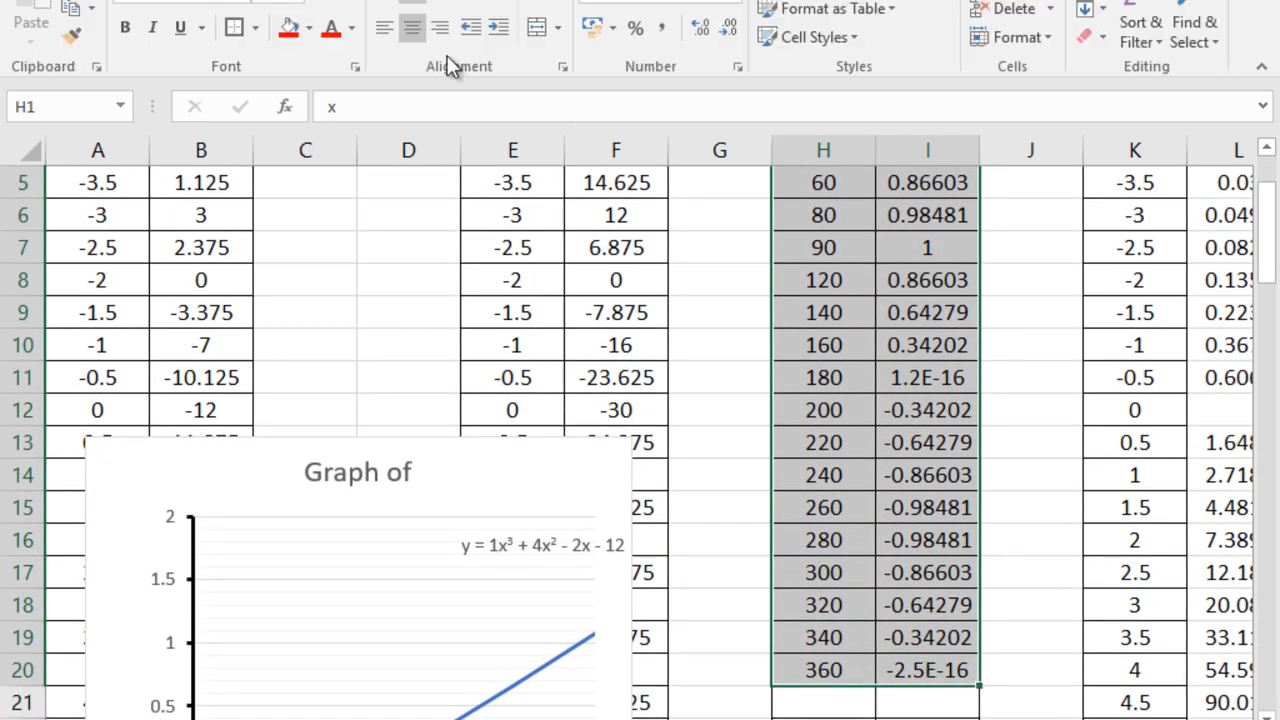
click(133, 1)
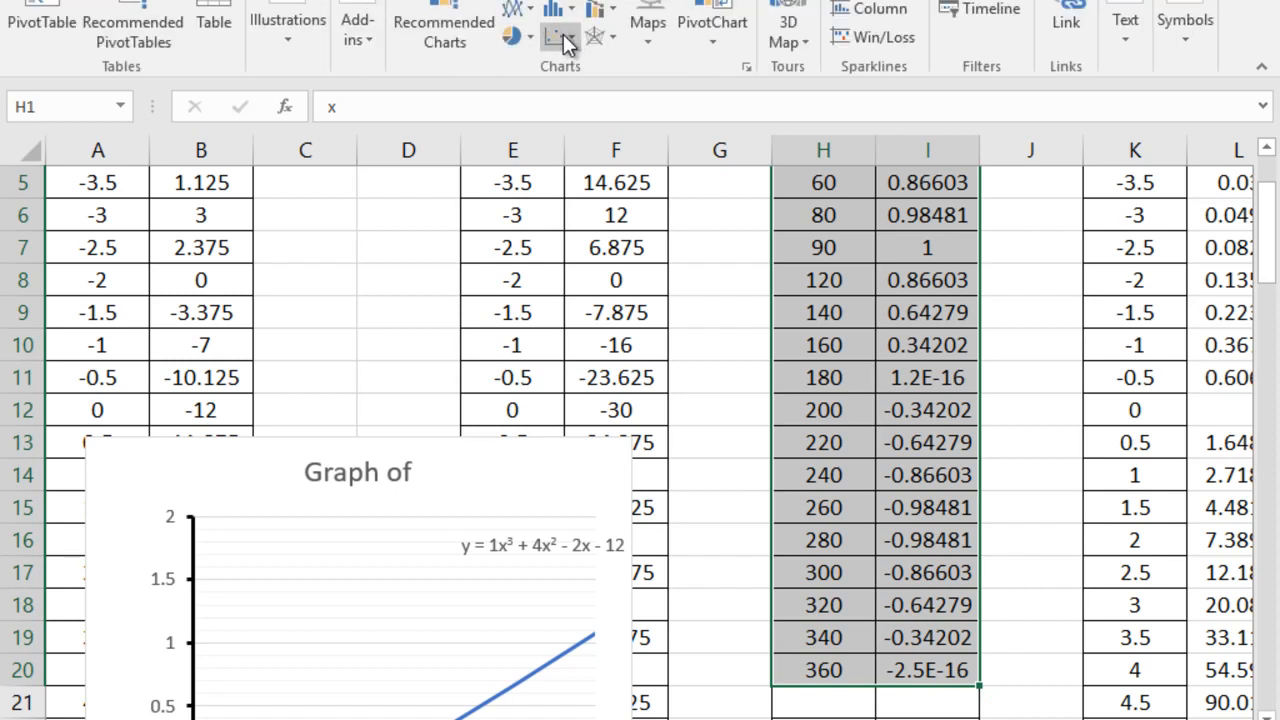
click(564, 36)
click(582, 116)
click(582, 116)
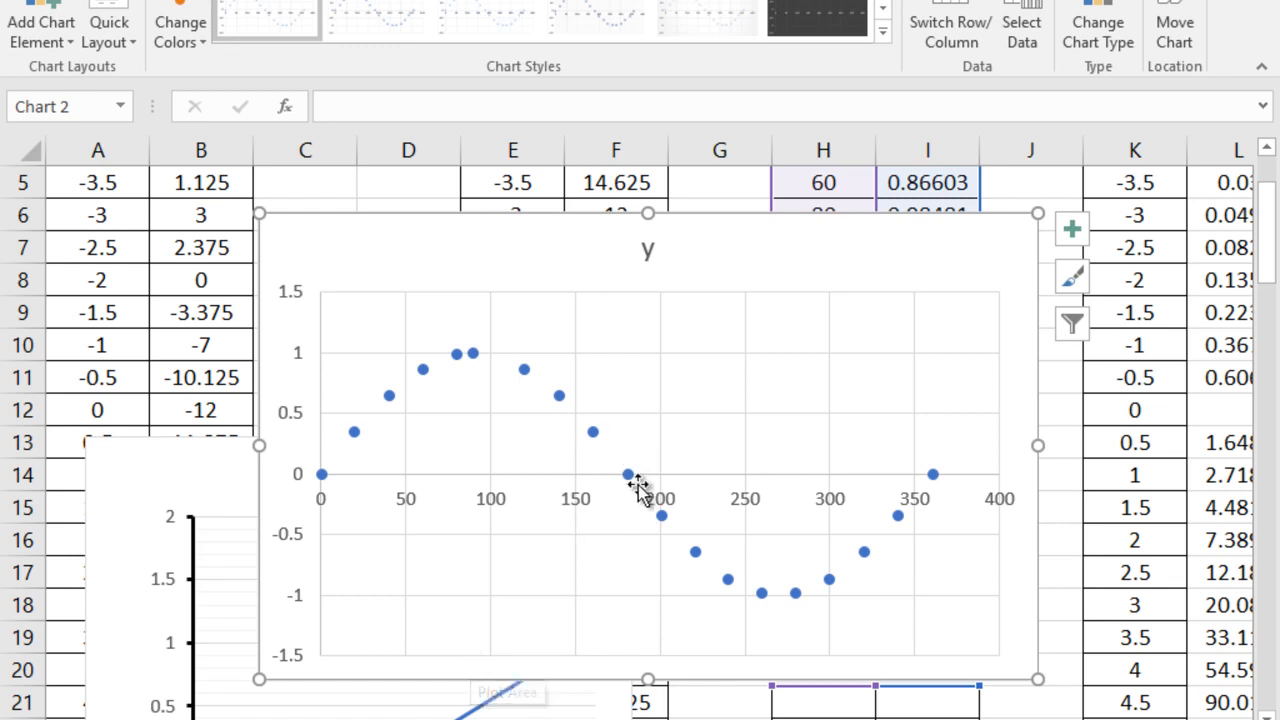
Step: Add a linear trendline to the new scatter chart's series and narrow the chart to uncover columns H and I
mouse_move(629, 486)
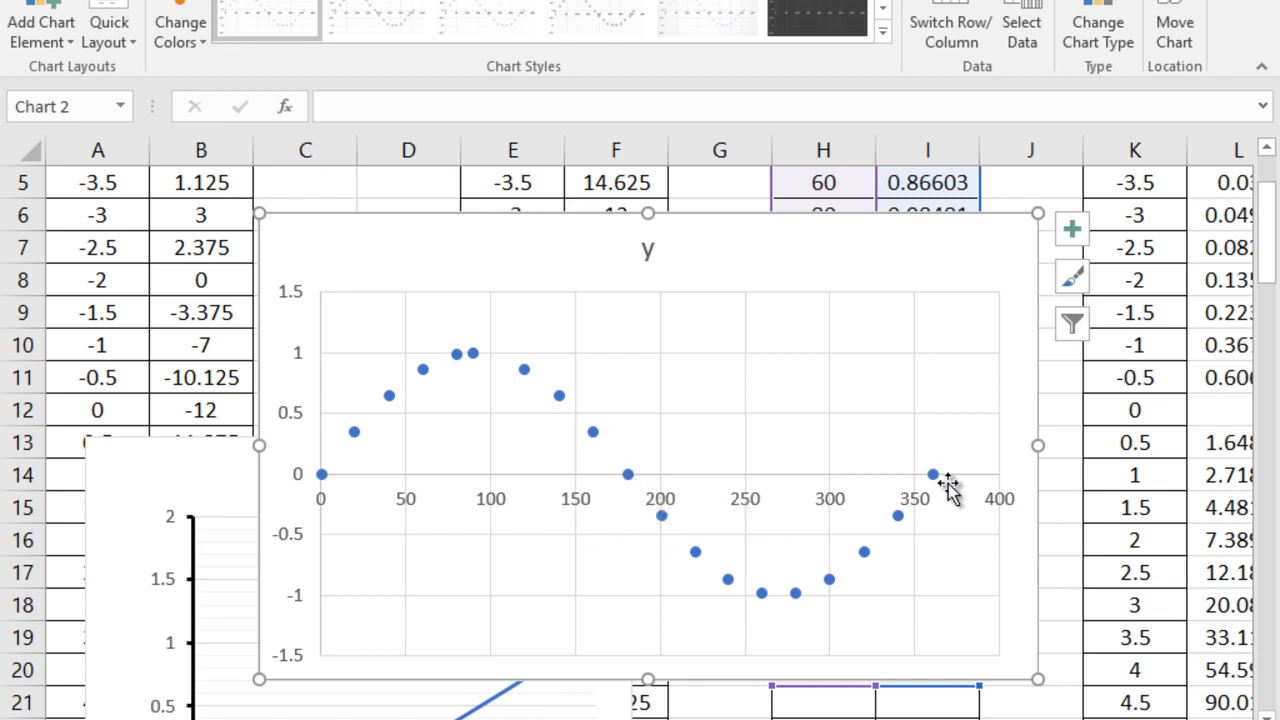
mouse_move(940, 484)
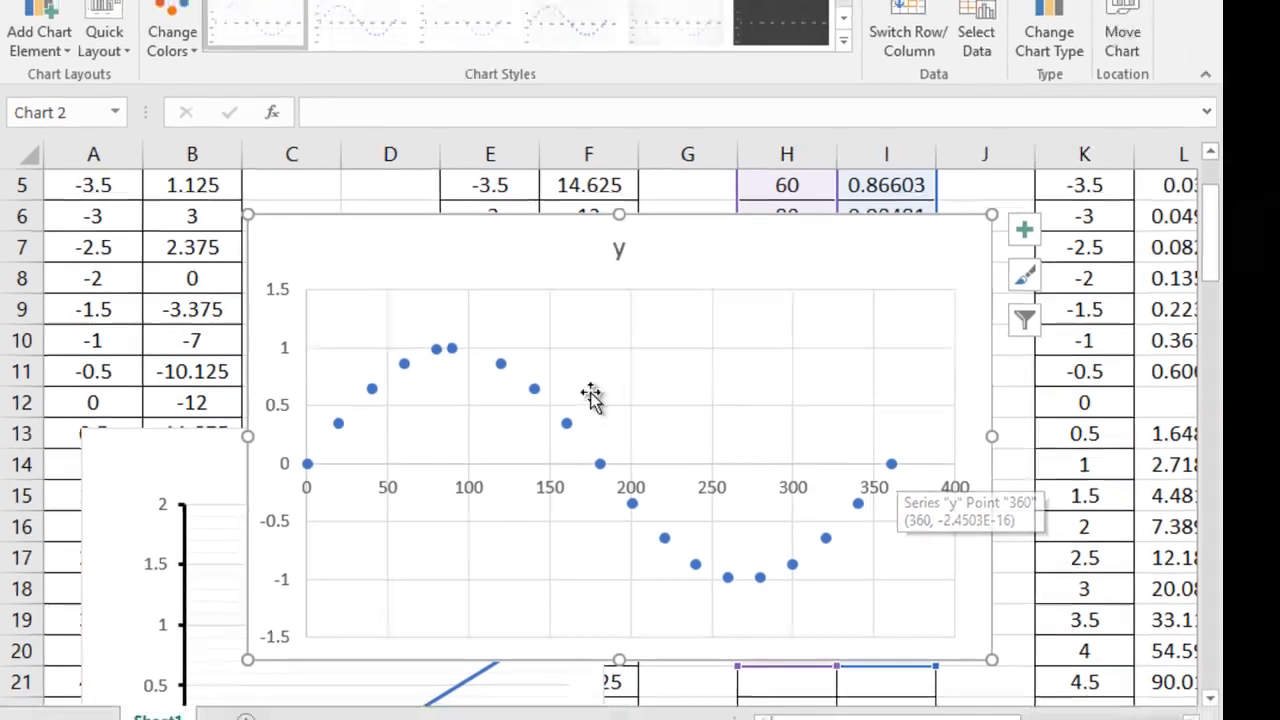
click(559, 395)
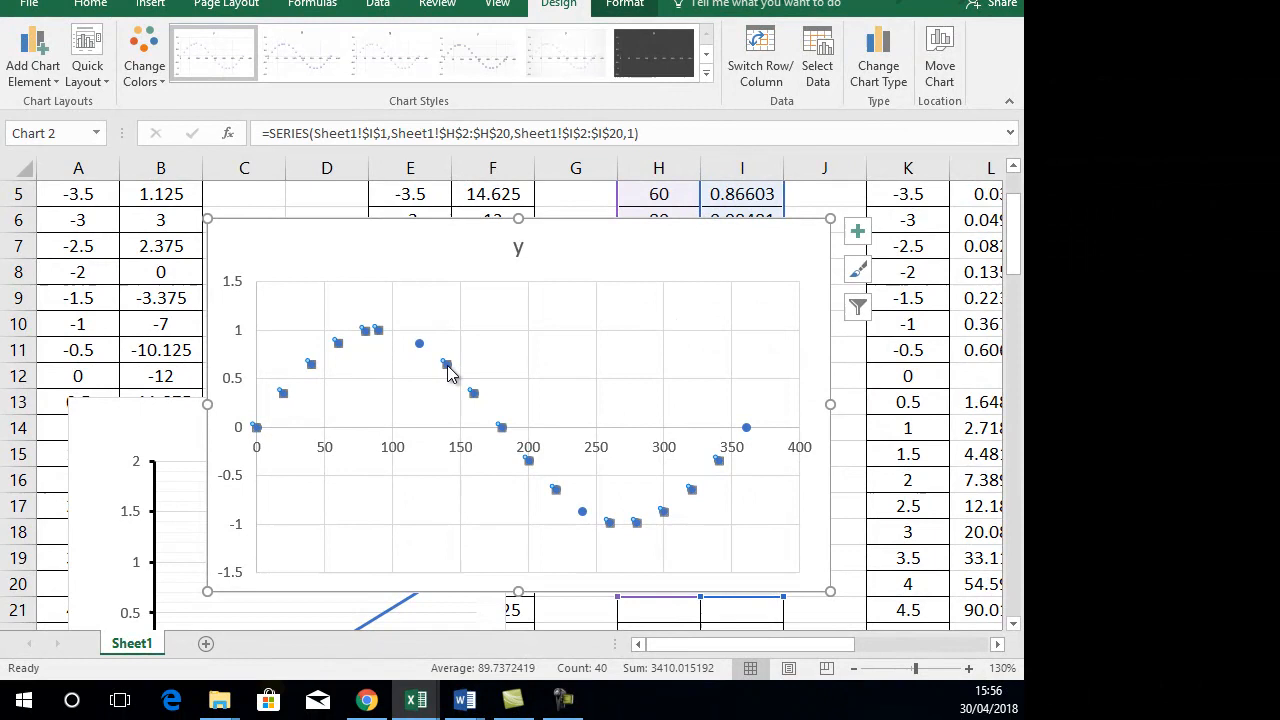
right_click(448, 372)
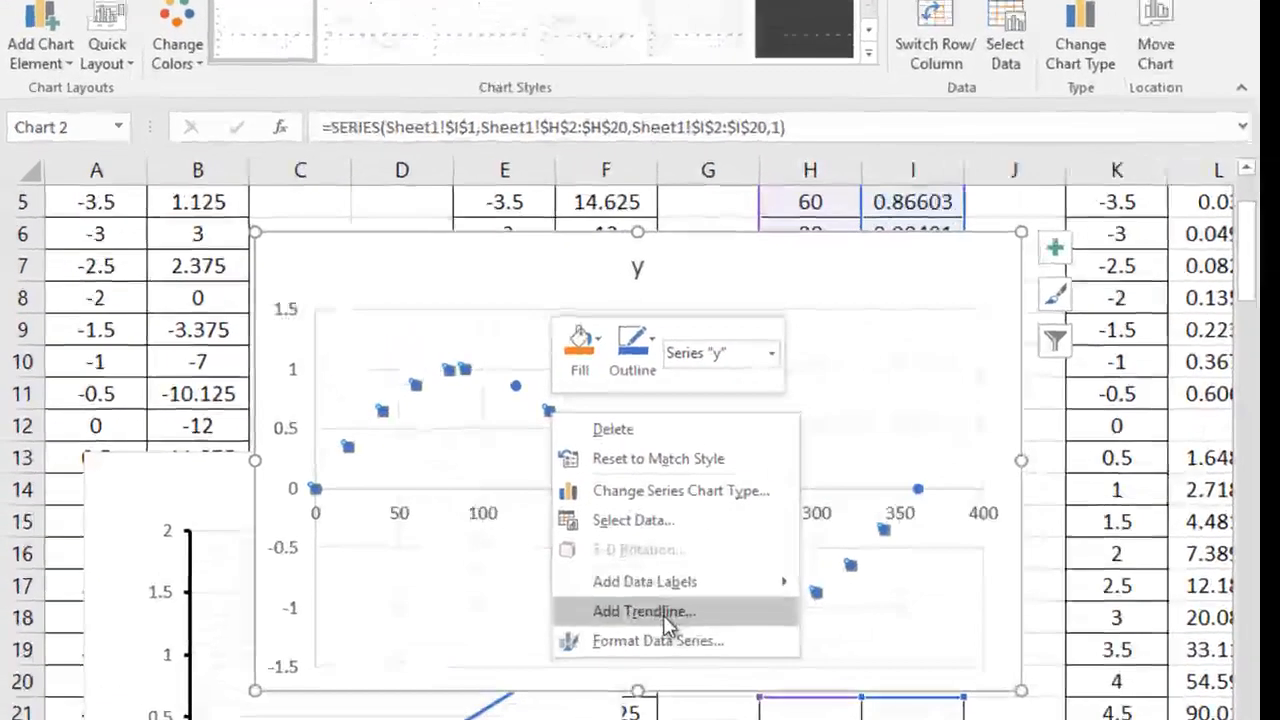
click(528, 518)
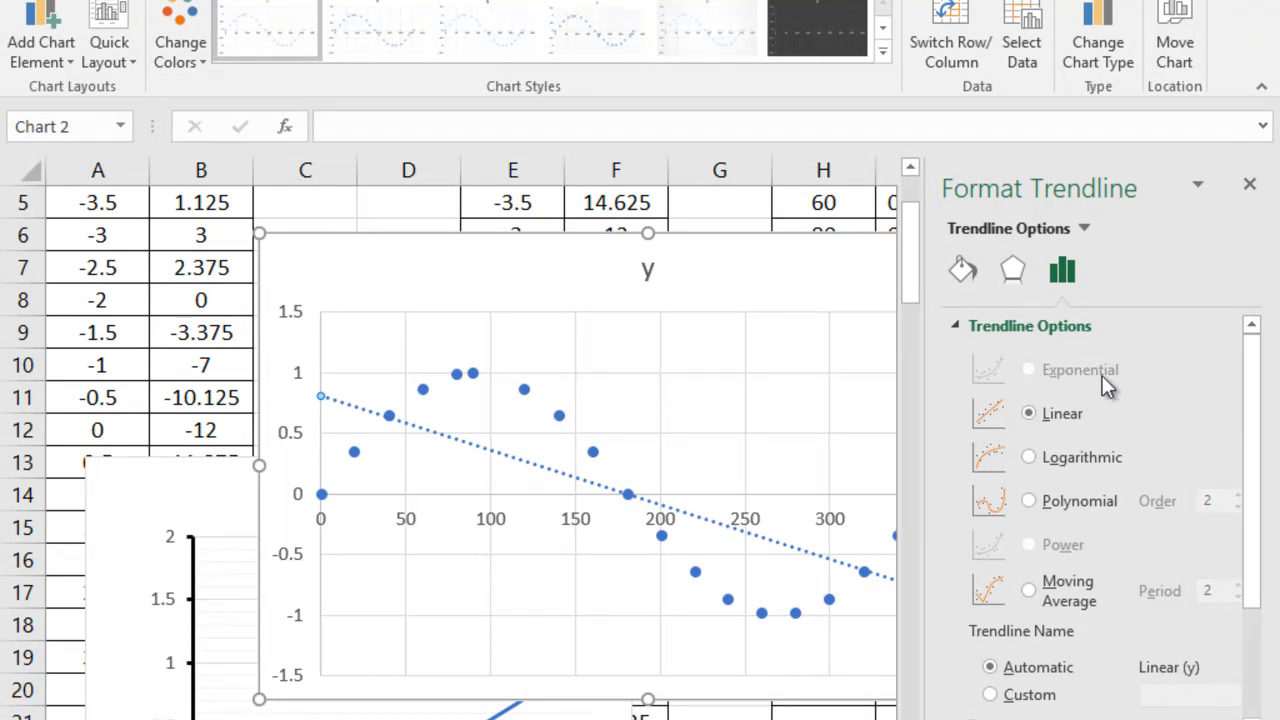
click(1249, 184)
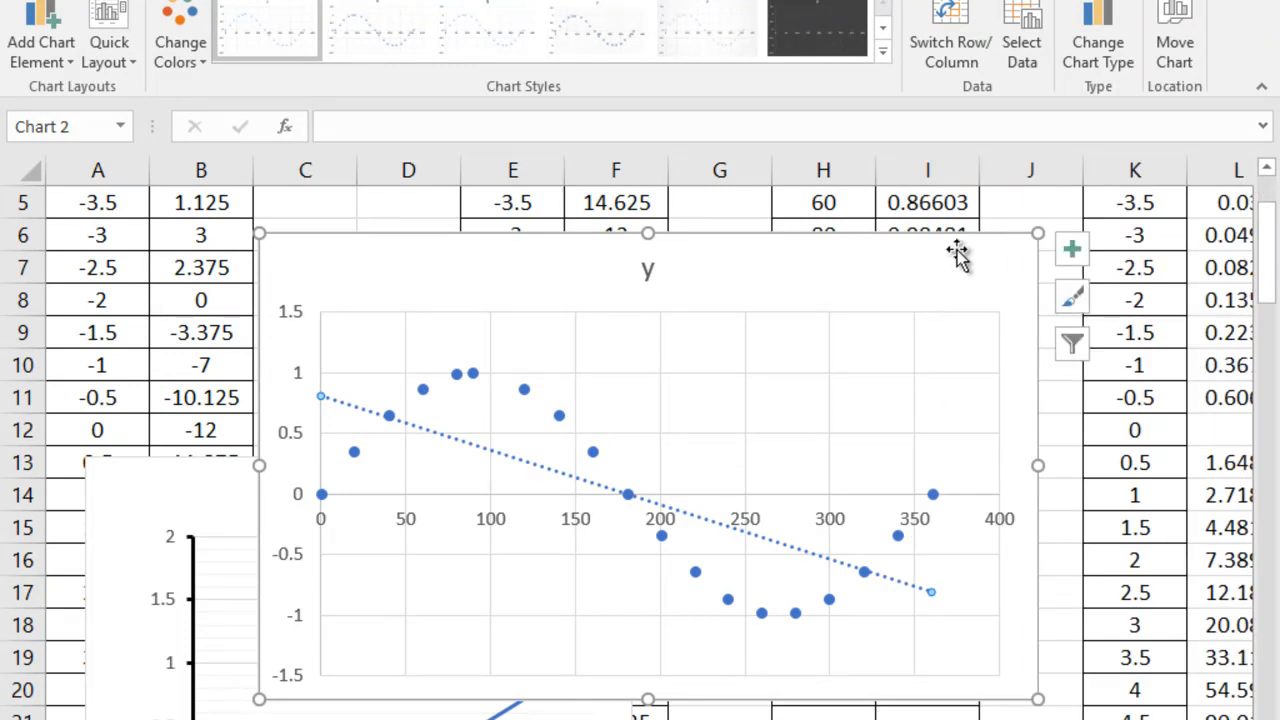
drag(1037, 465, 708, 451)
scroll(975, 485, up, 2)
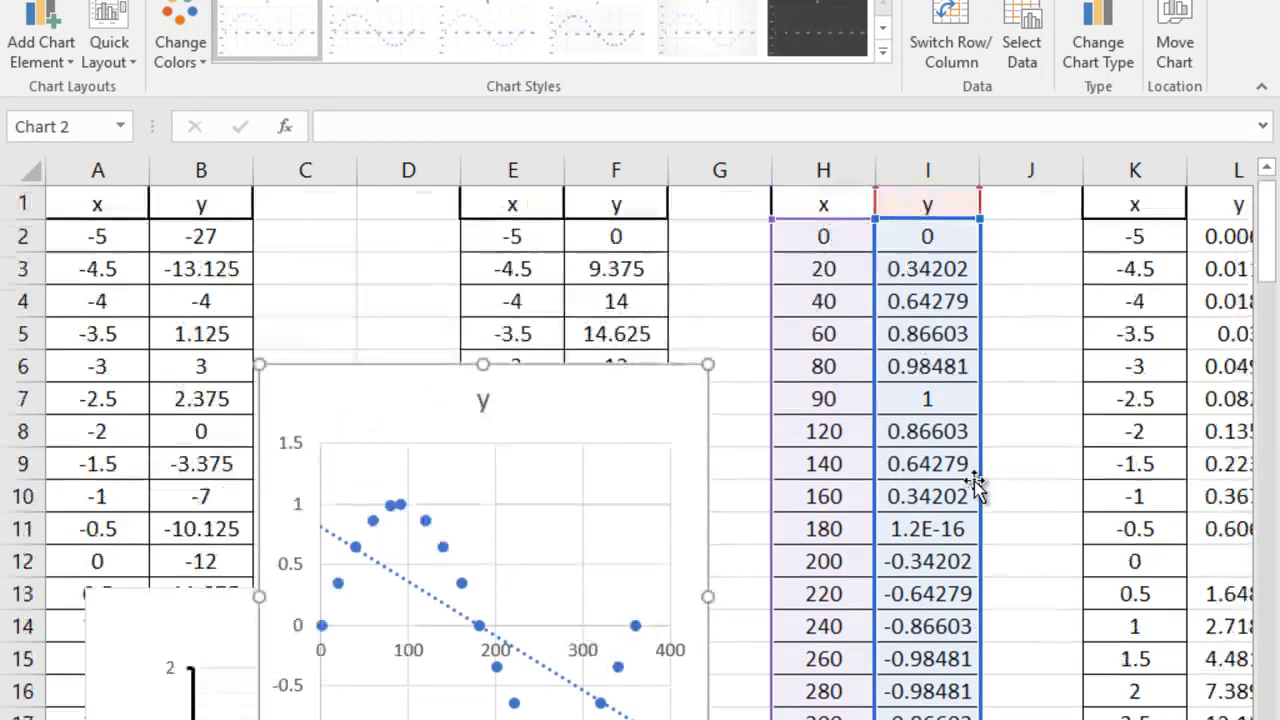
Step: Enter x values 1, 2 and 3 in H3:H5, then fill the x and y columns down to x = 370 in row 372
click(823, 234)
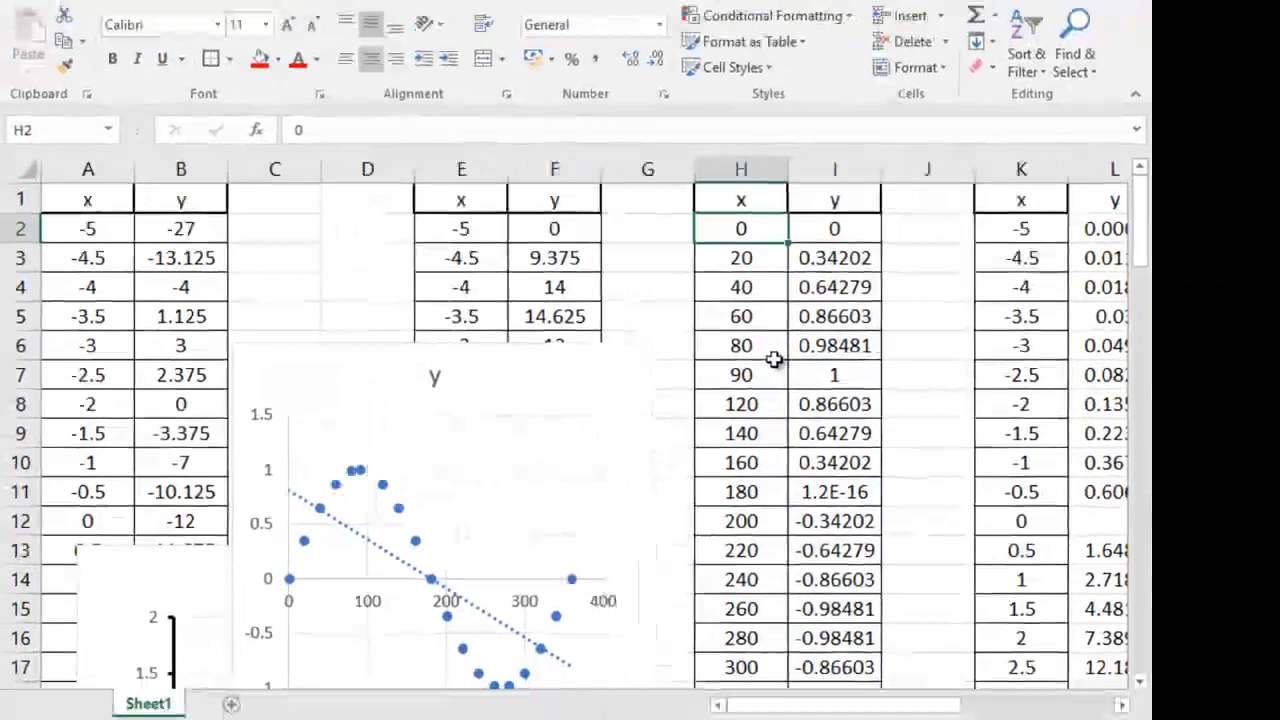
key(Return)
text(1)
key(Return)
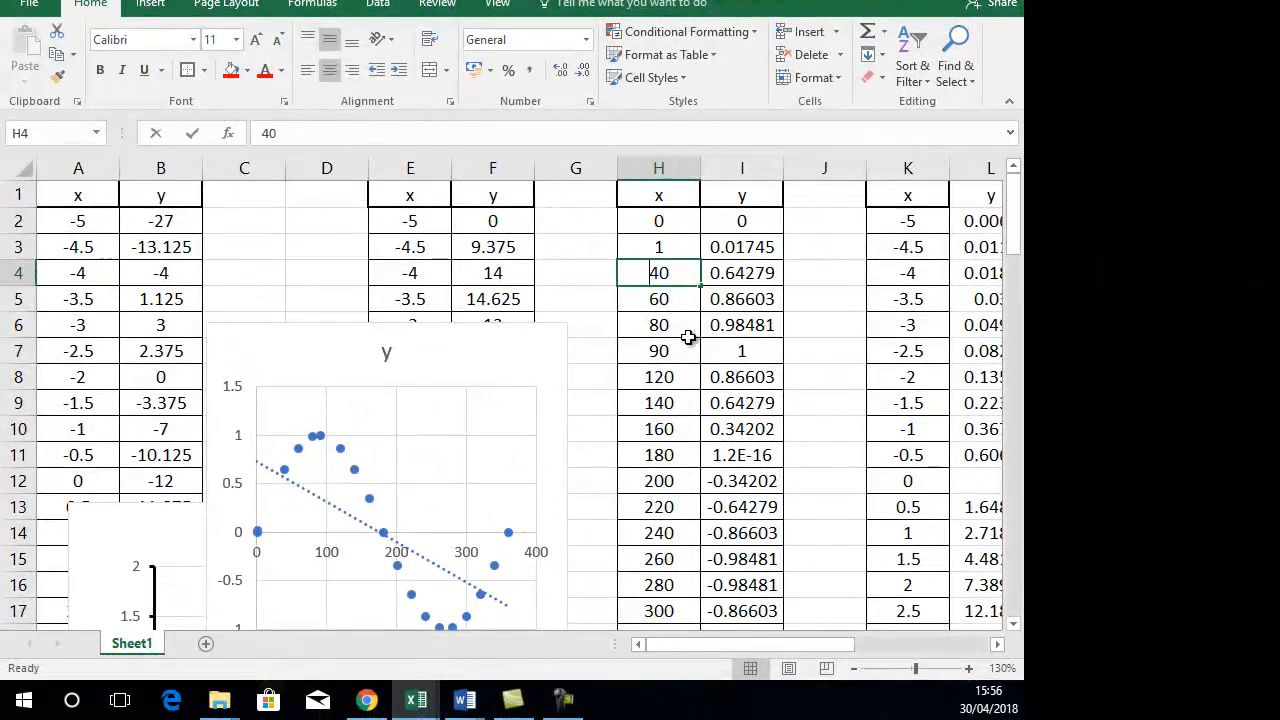
text(2)
key(Return)
text(3)
key(Return)
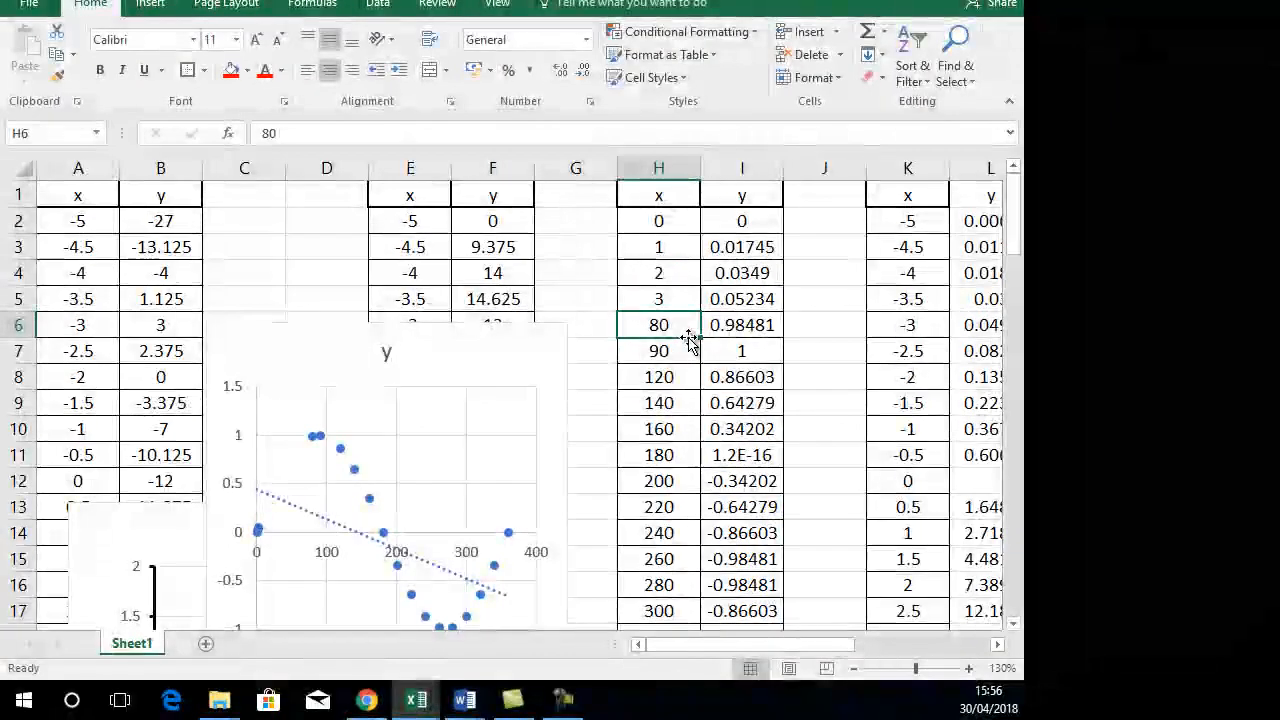
drag(662, 222, 760, 561)
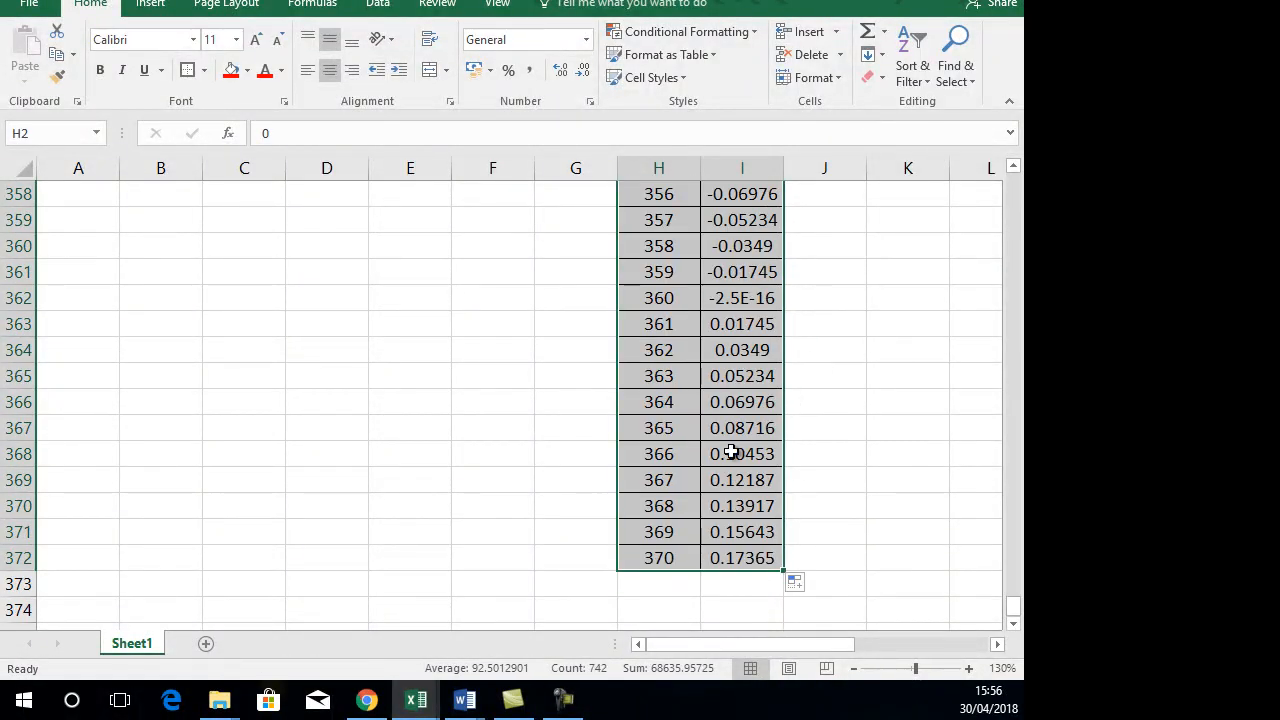
Step: Insert a markers-only scatter chart from the x and y data in H2:I372
click(158, 5)
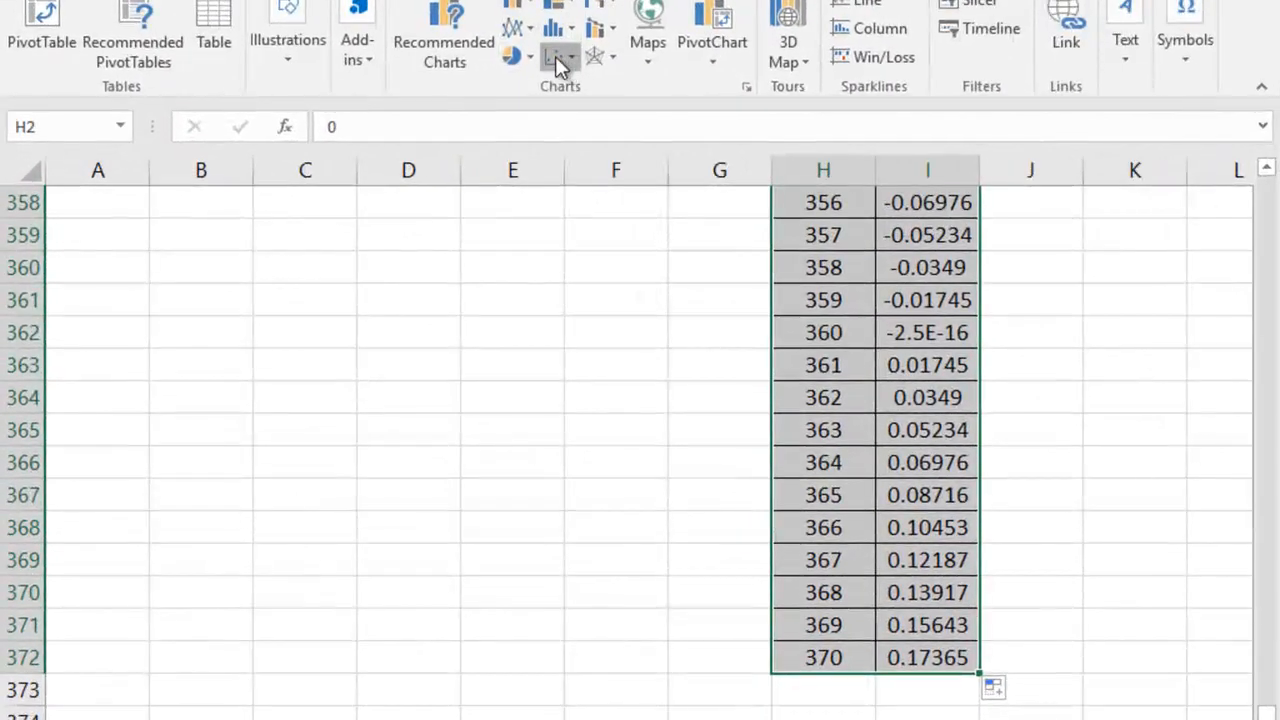
click(443, 77)
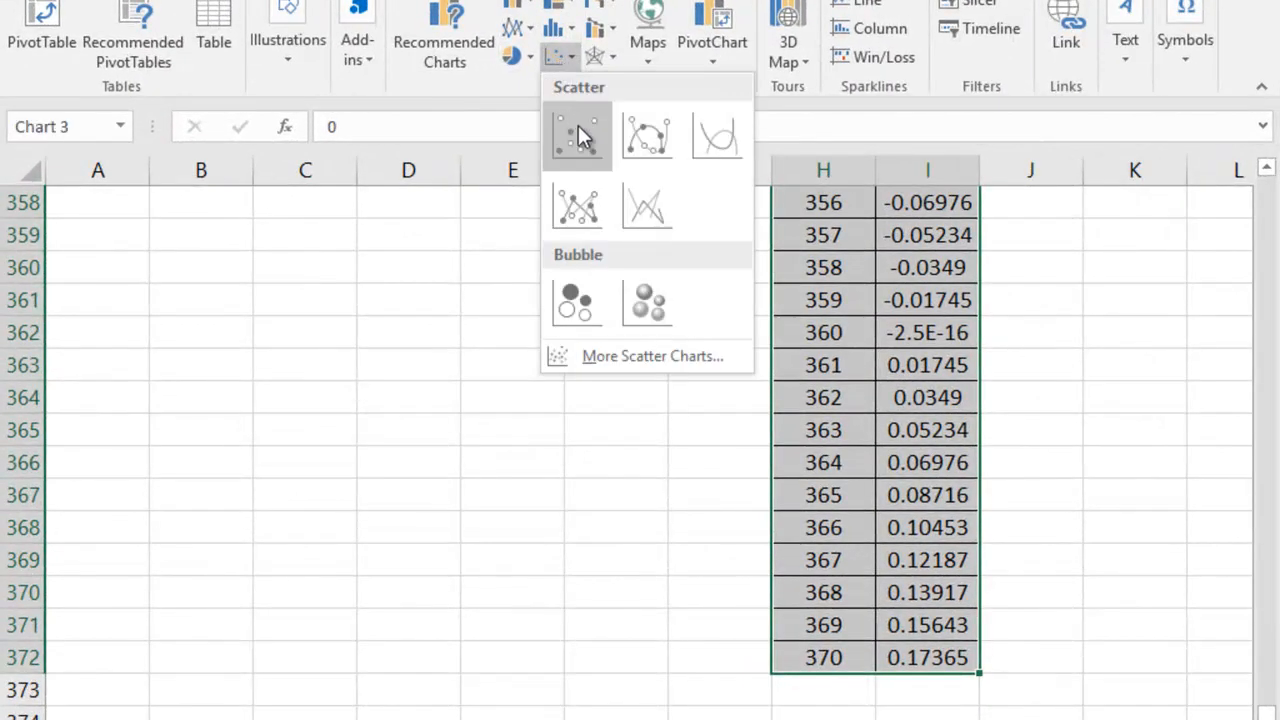
click(577, 121)
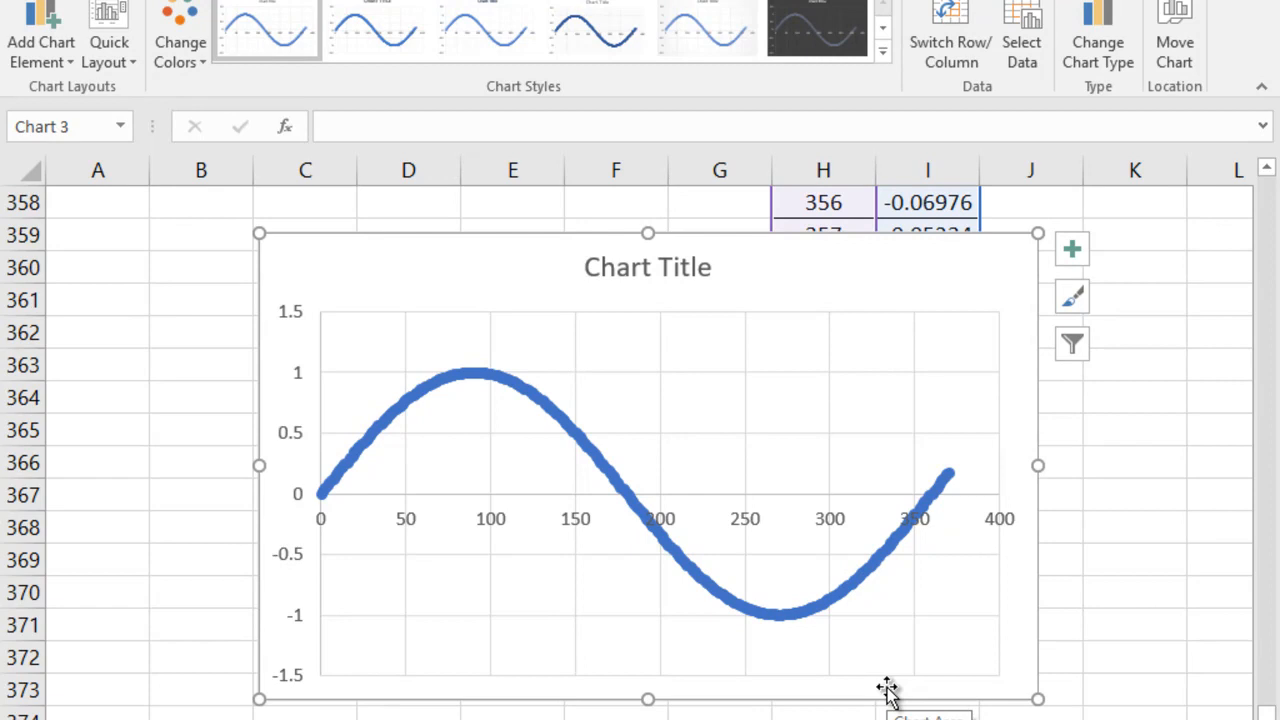
click(588, 525)
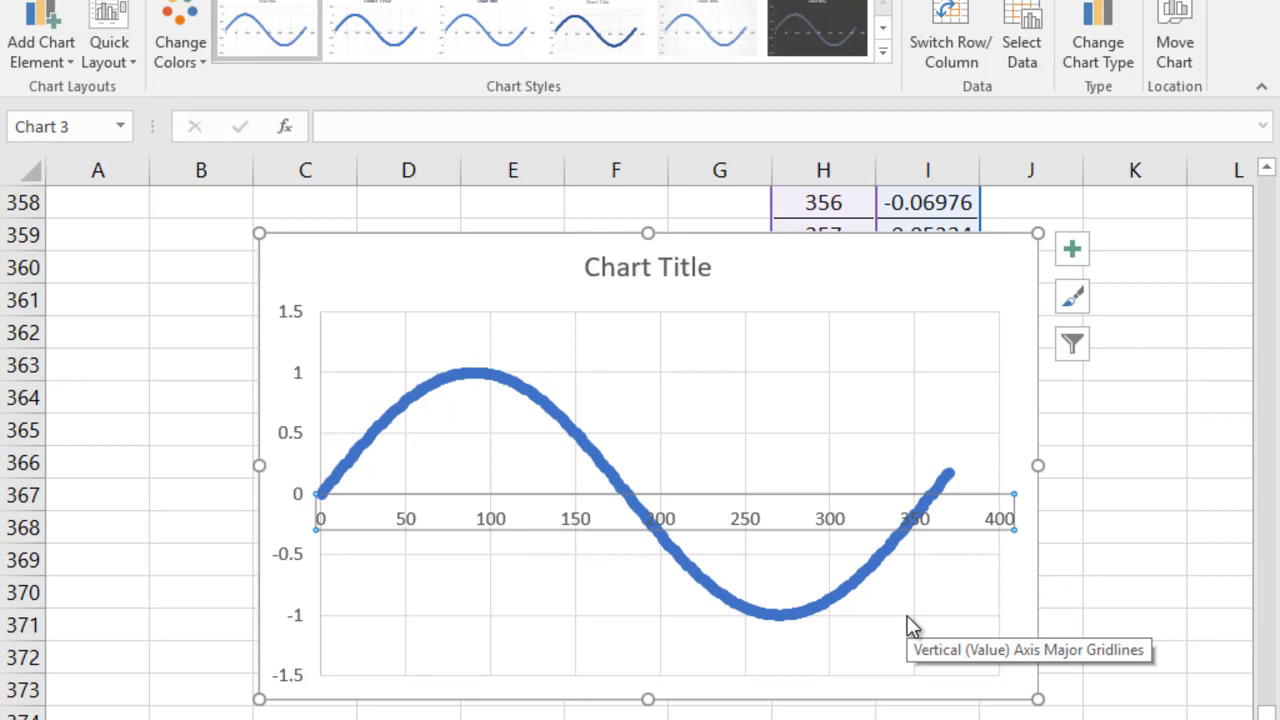
click(960, 588)
click(1022, 585)
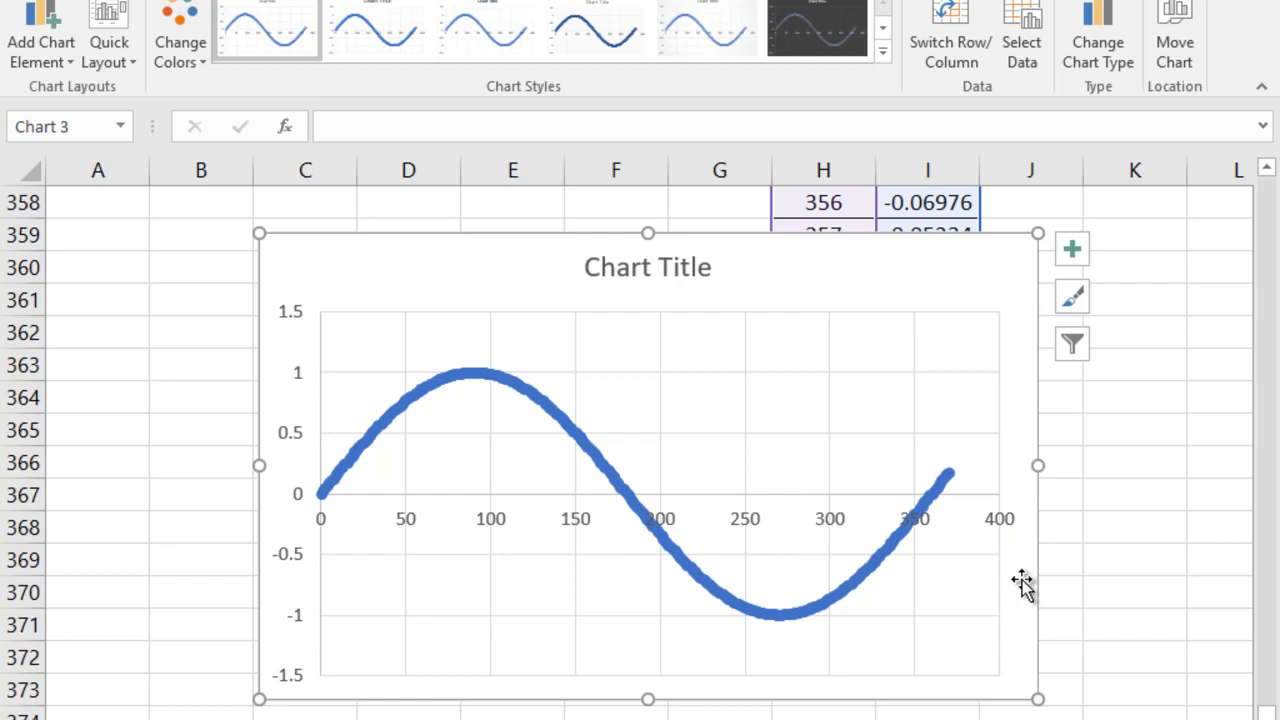
Step: Examine the x-y tables from column H to column R, including the LOG formulas in column R
scroll(1022, 585, up, 20)
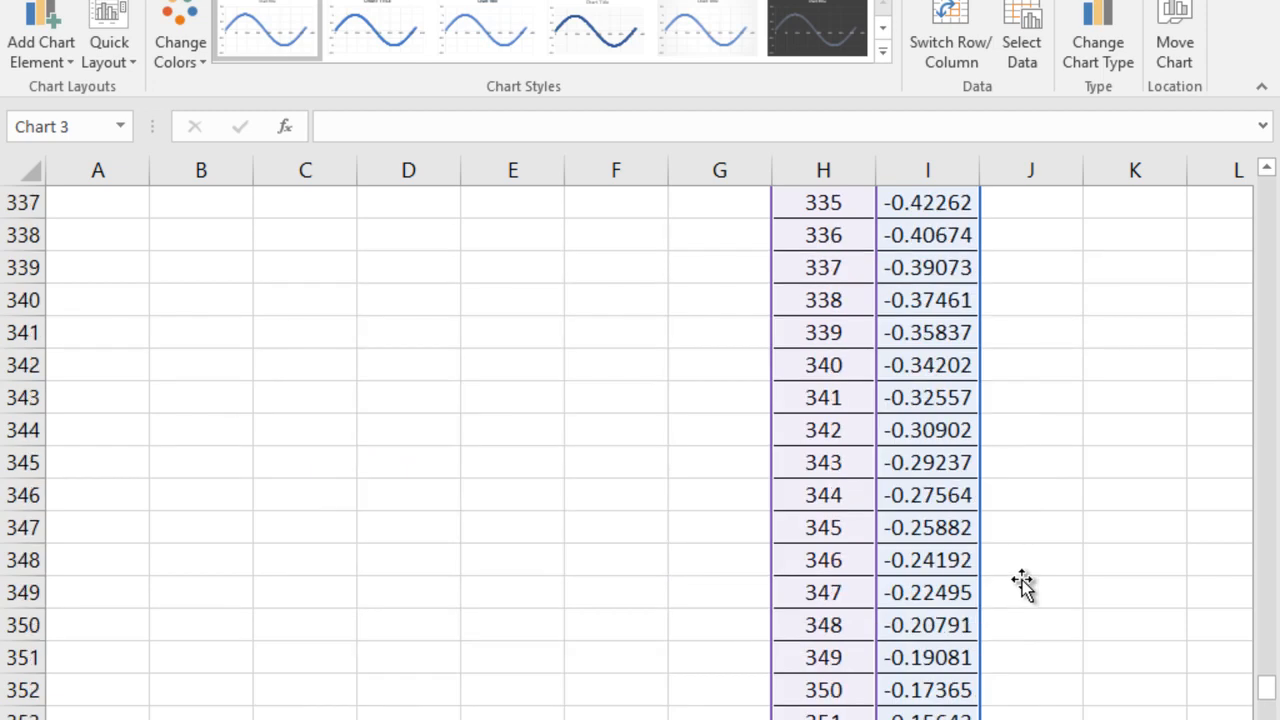
scroll(1022, 585, up, 20)
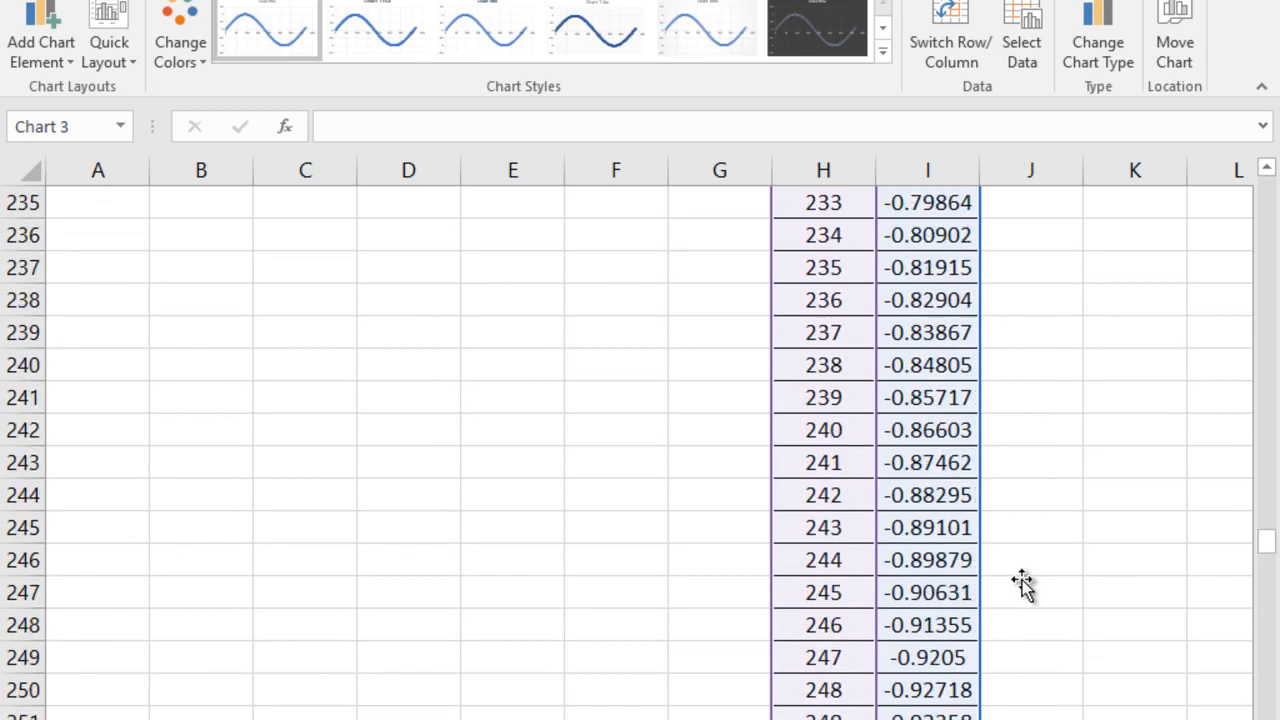
scroll(1022, 585, up, 20)
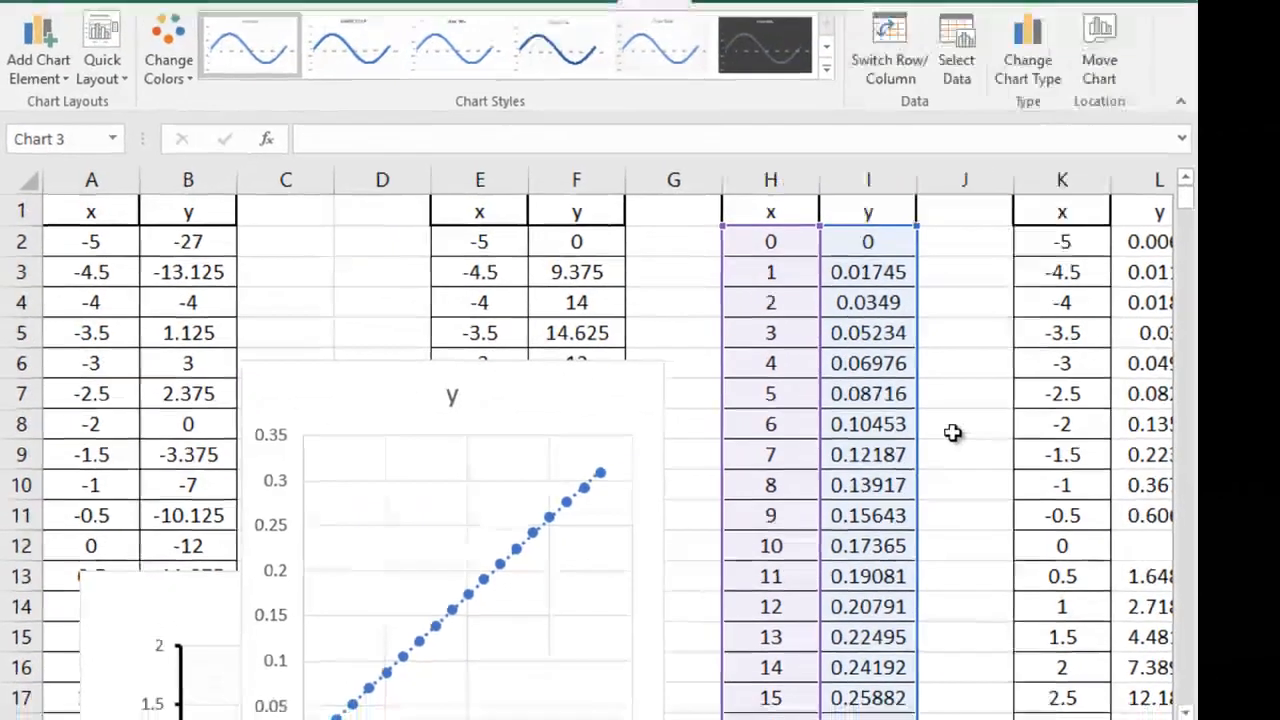
click(1019, 438)
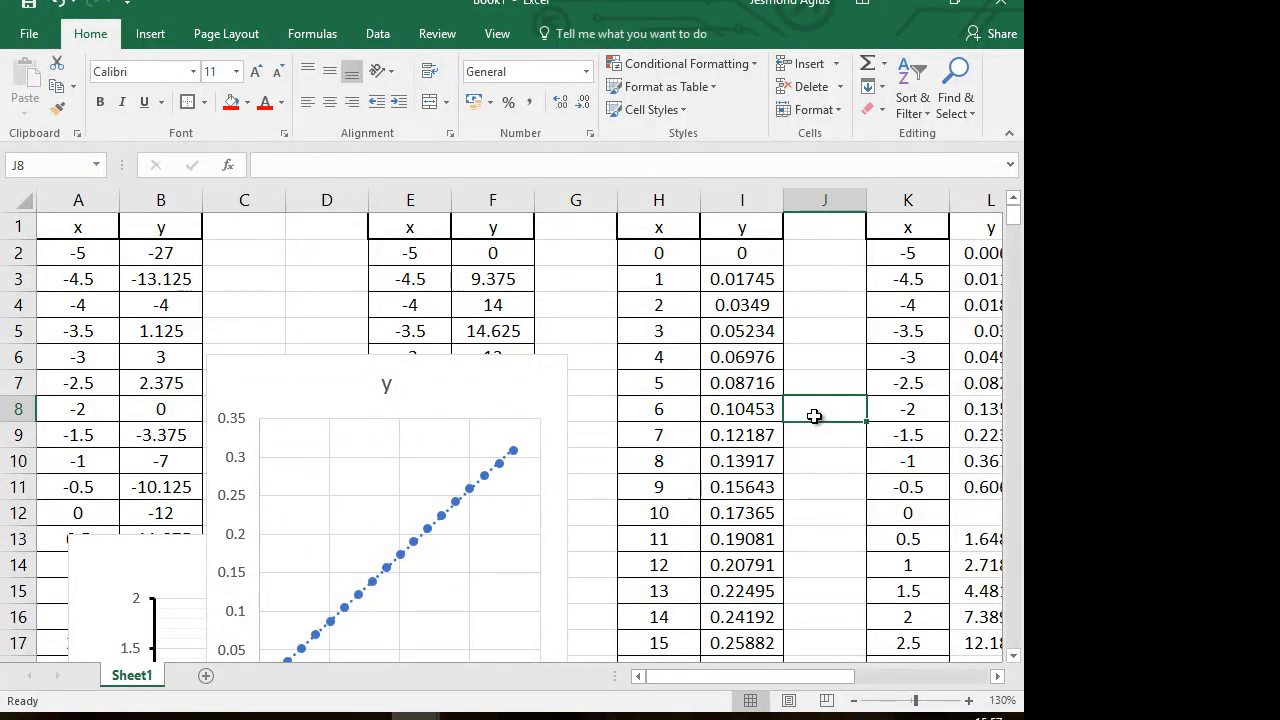
drag(780, 678, 948, 683)
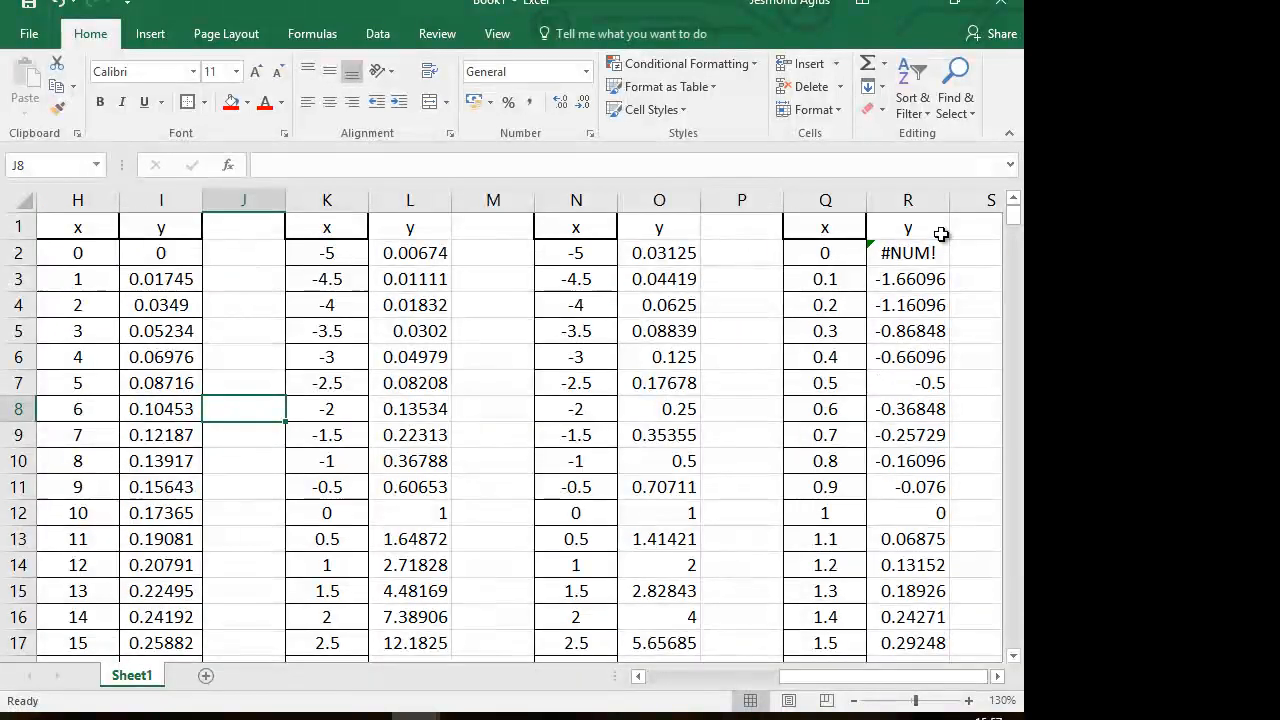
click(890, 256)
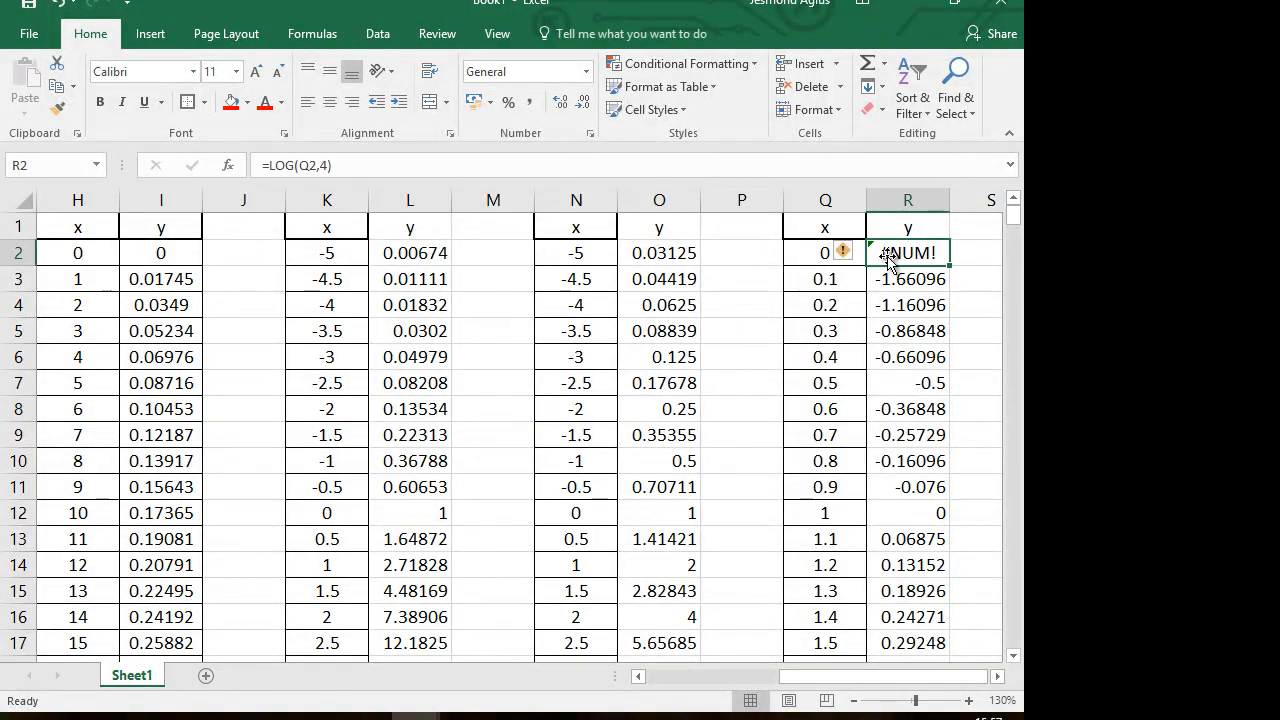
click(933, 333)
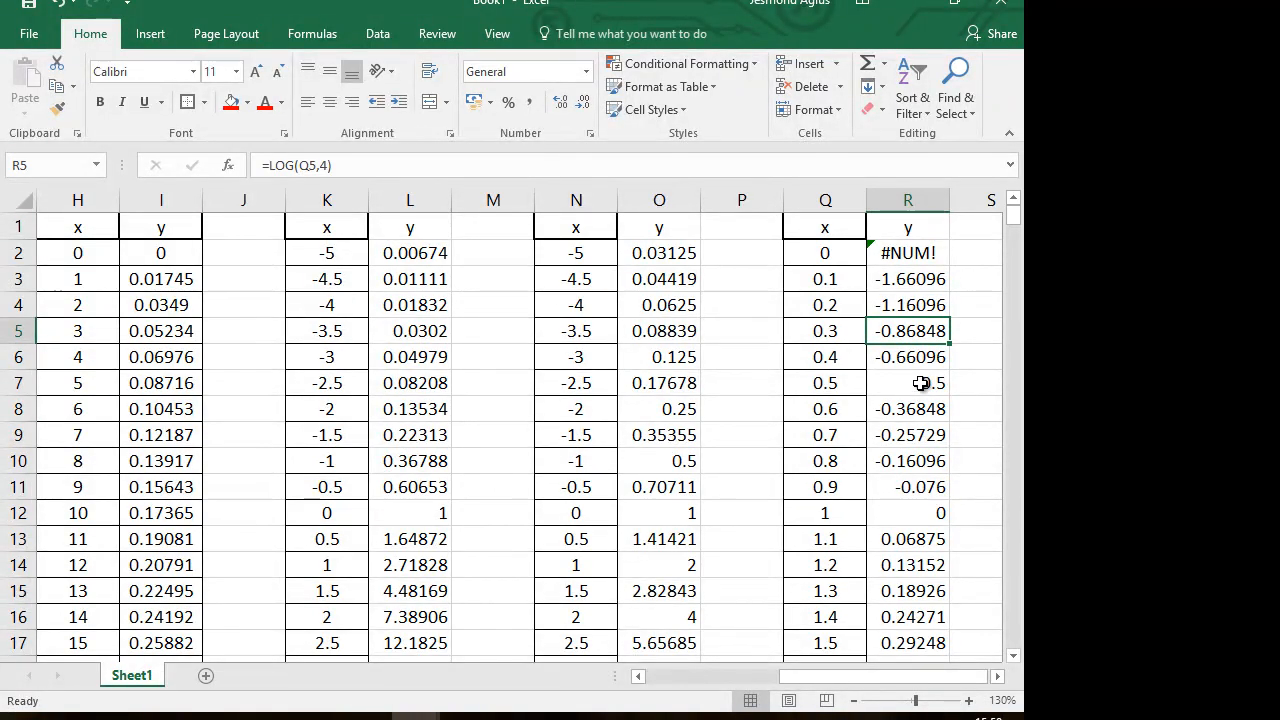
Step: Enter the header x in U1 and values -5, -4 and -3 in U2:U4, then fill the series down to 9 in U16
click(997, 677)
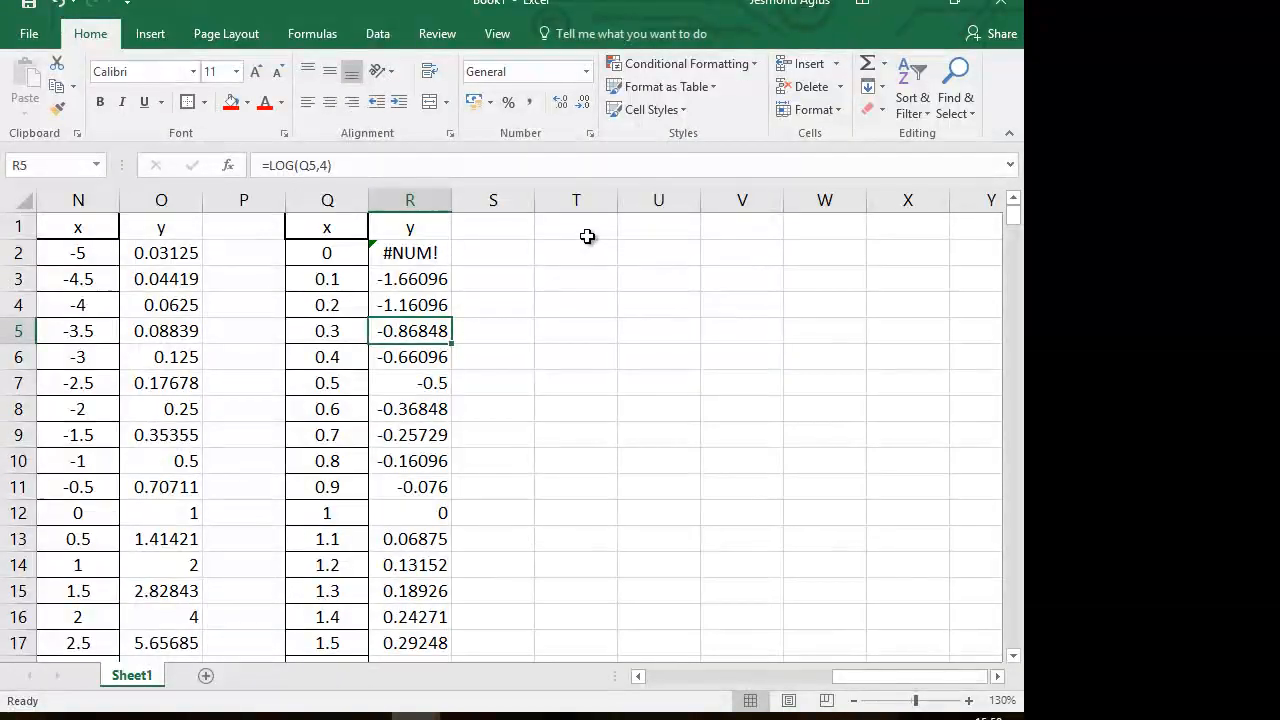
click(642, 231)
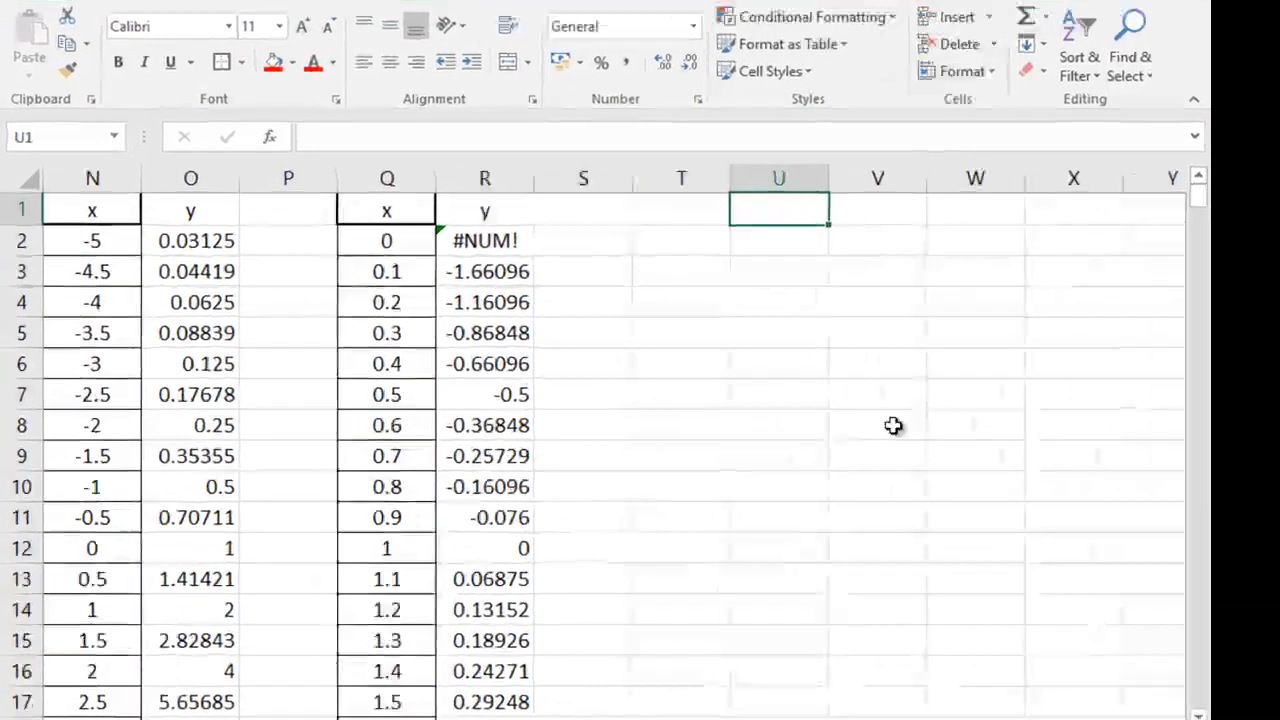
text(x)
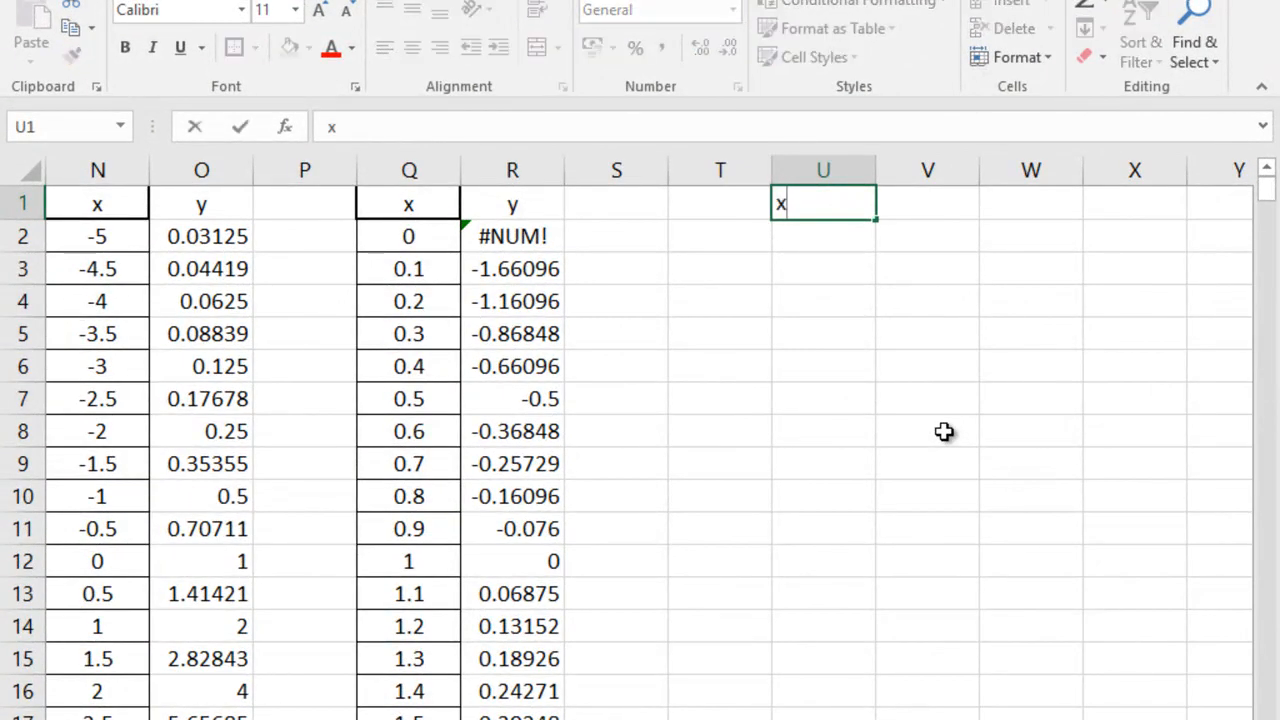
key(Return)
text(-5)
key(Return)
text(-4)
key(Return)
text(-3)
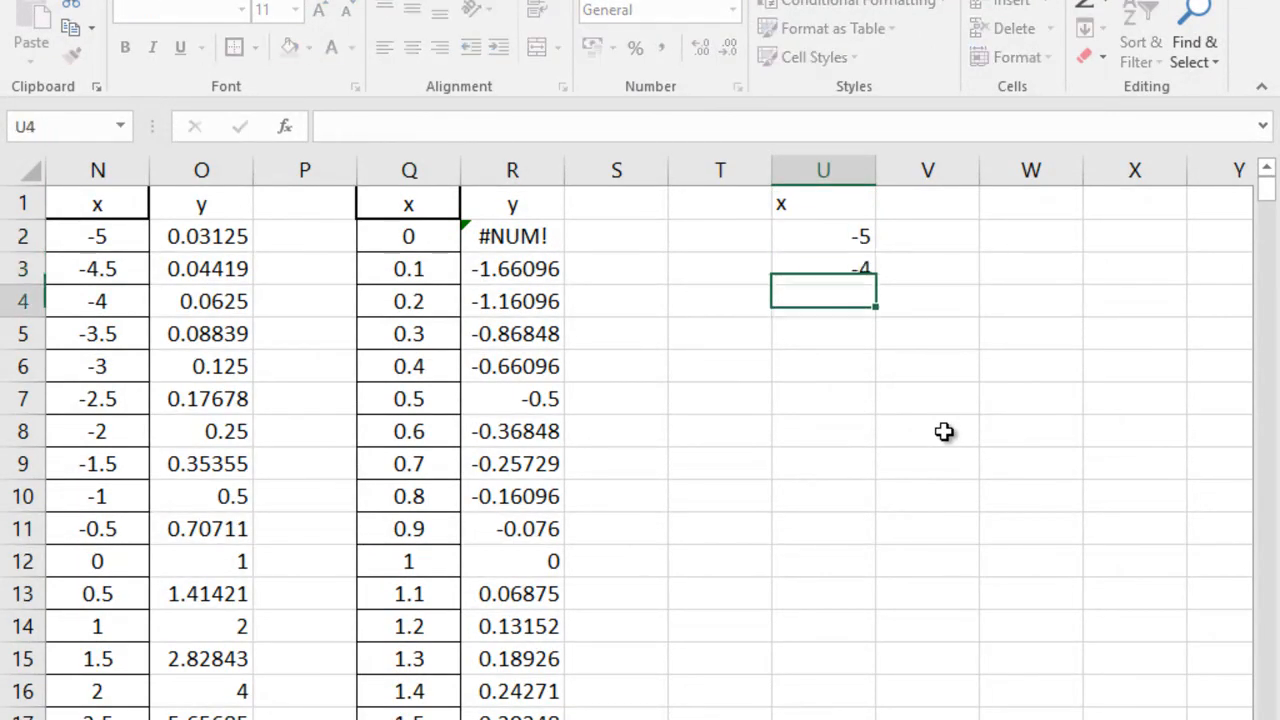
key(Return)
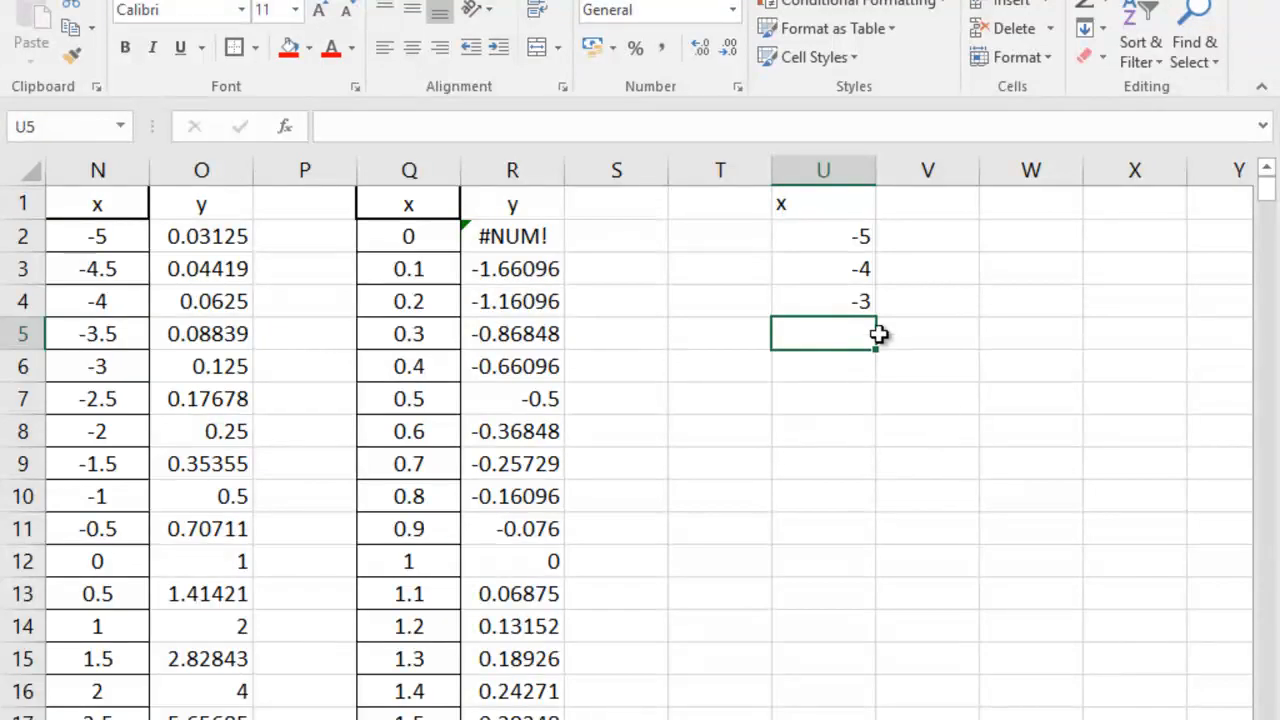
drag(834, 237, 868, 545)
scroll(1020, 351, up, 2)
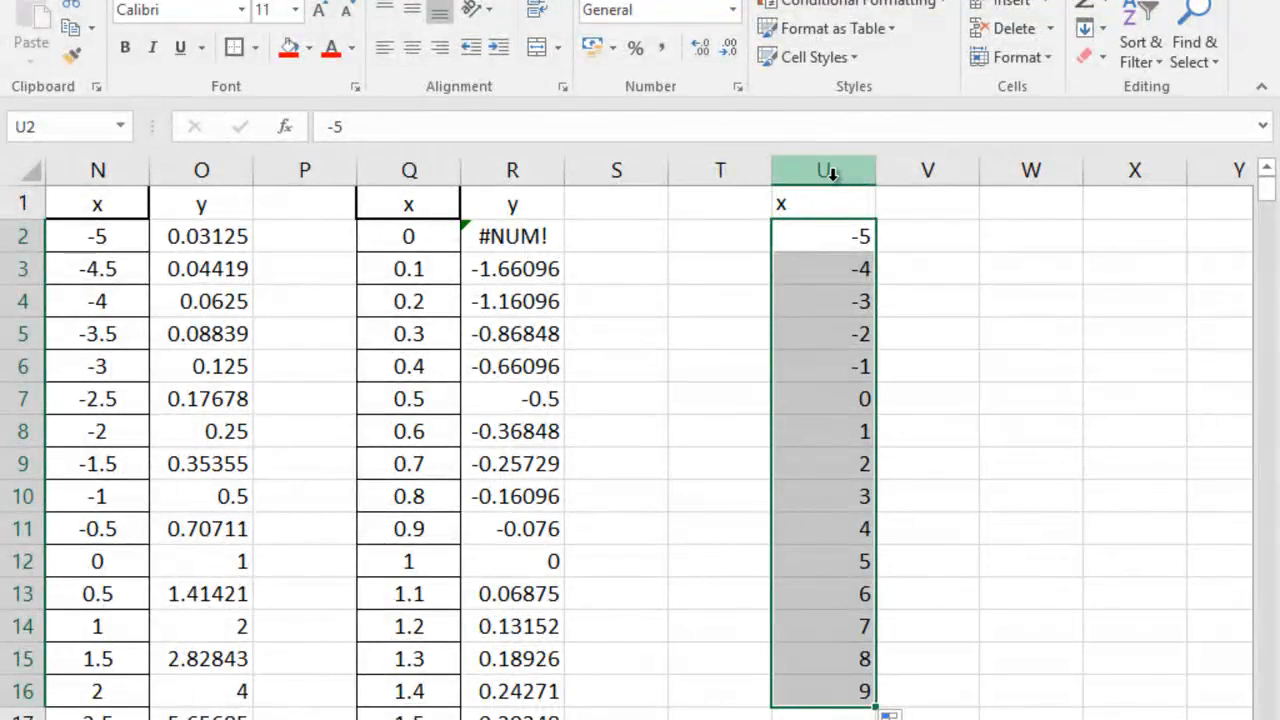
Step: Centre the contents of columns U and V and enter the header y in V1
drag(850, 172, 915, 172)
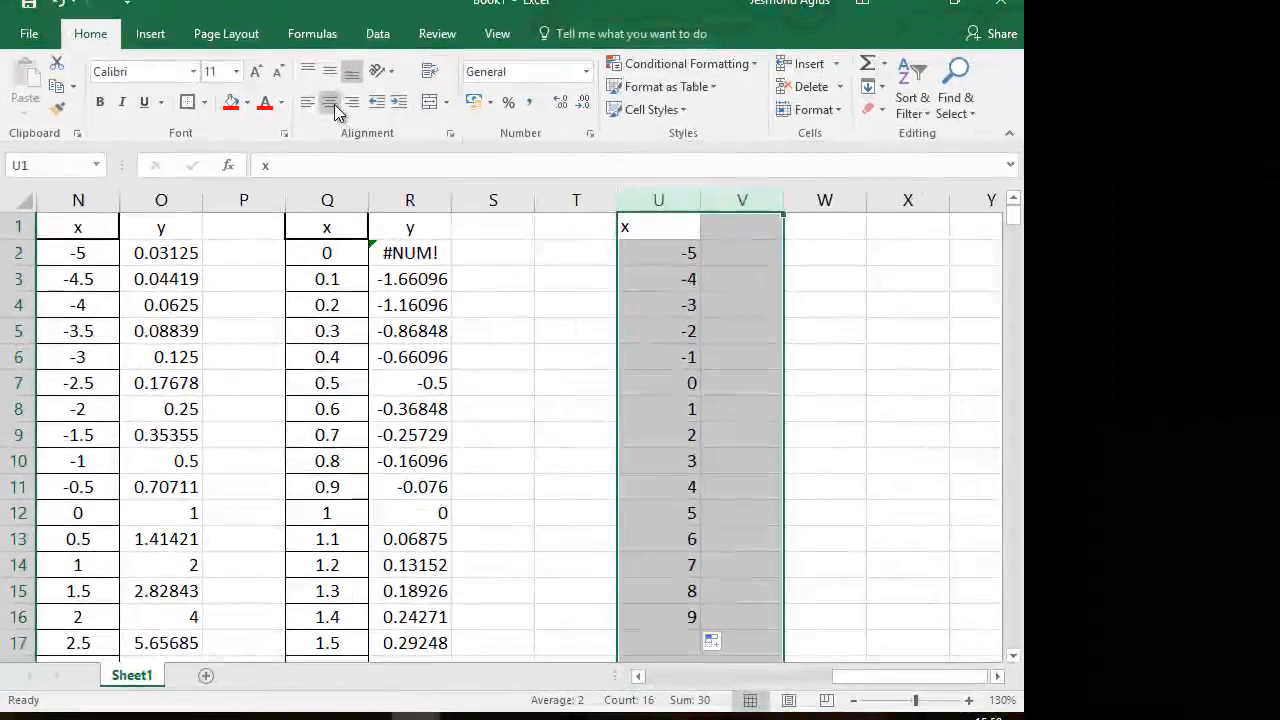
click(337, 107)
click(766, 339)
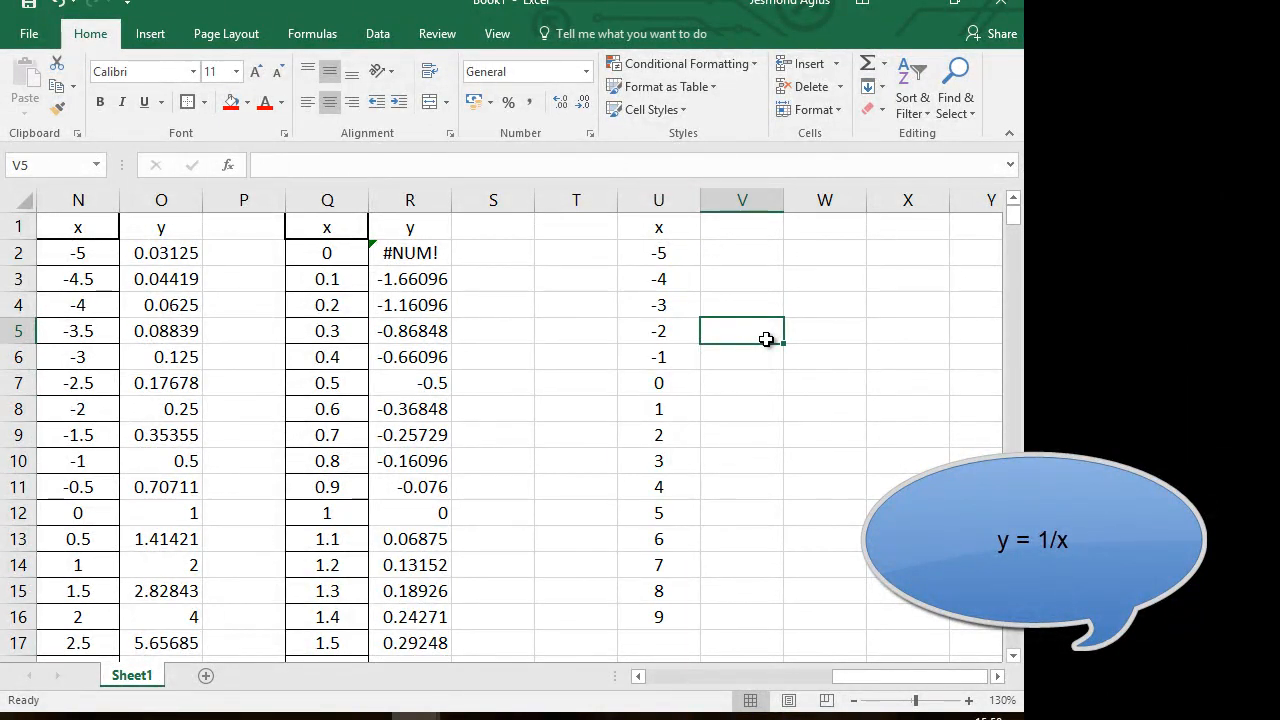
click(748, 232)
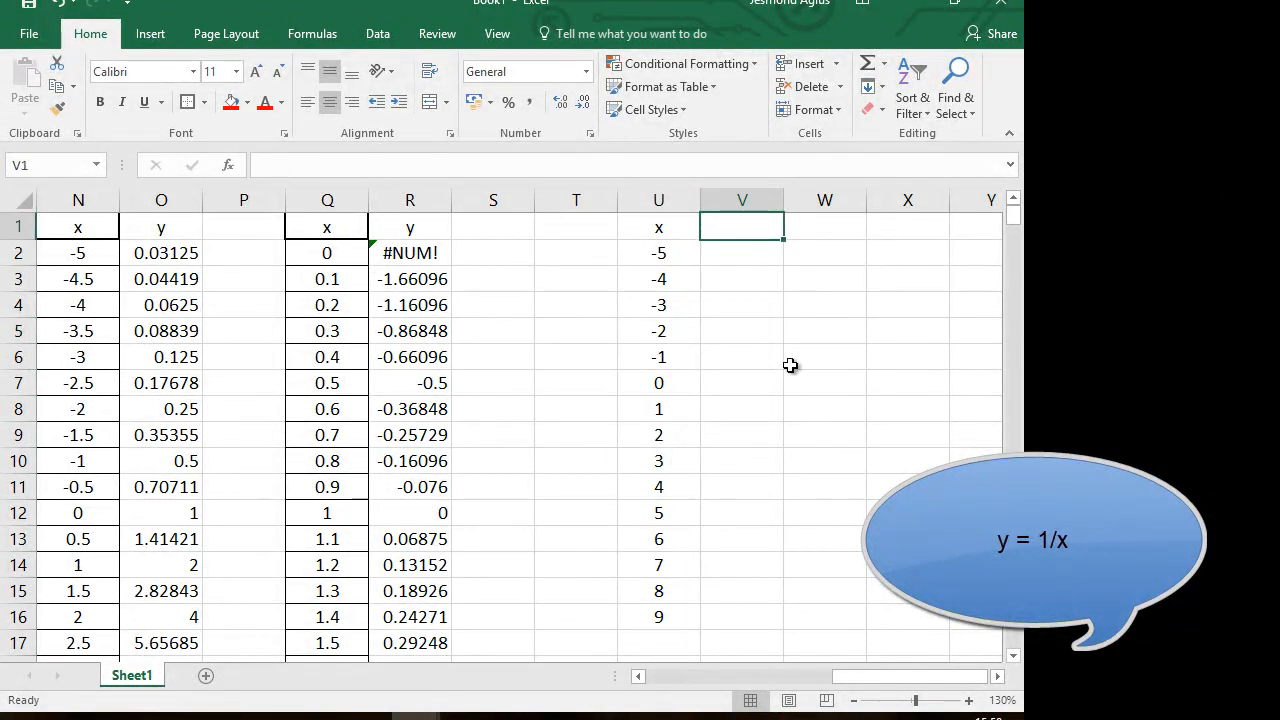
text(y)
key(Return)
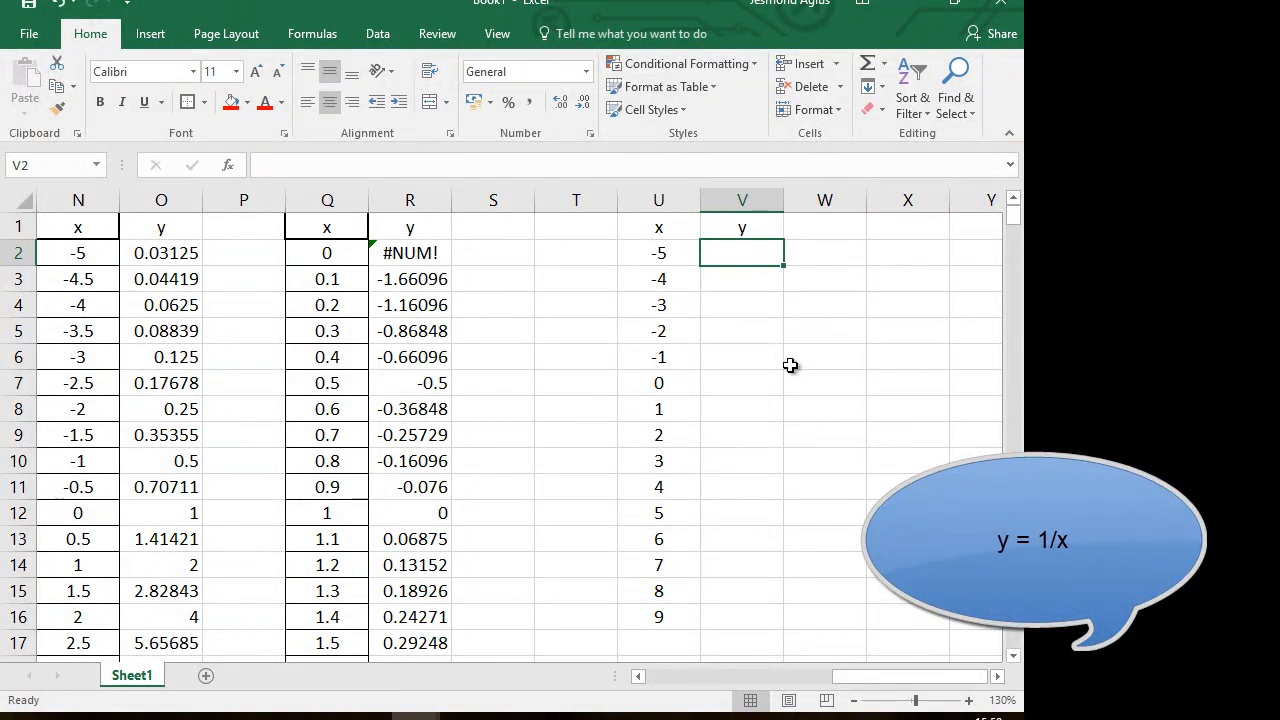
Step: Enter the formula =1/U2 in V2 and fill it down to V16
text(=)
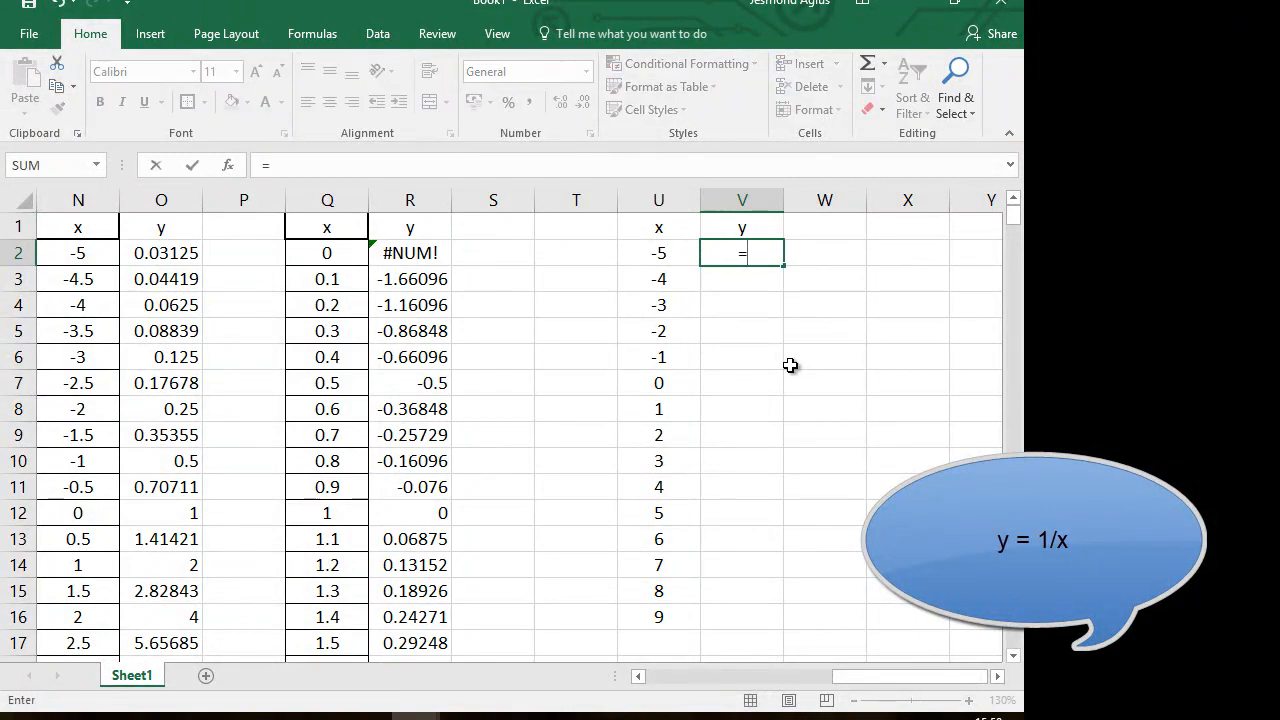
click(650, 258)
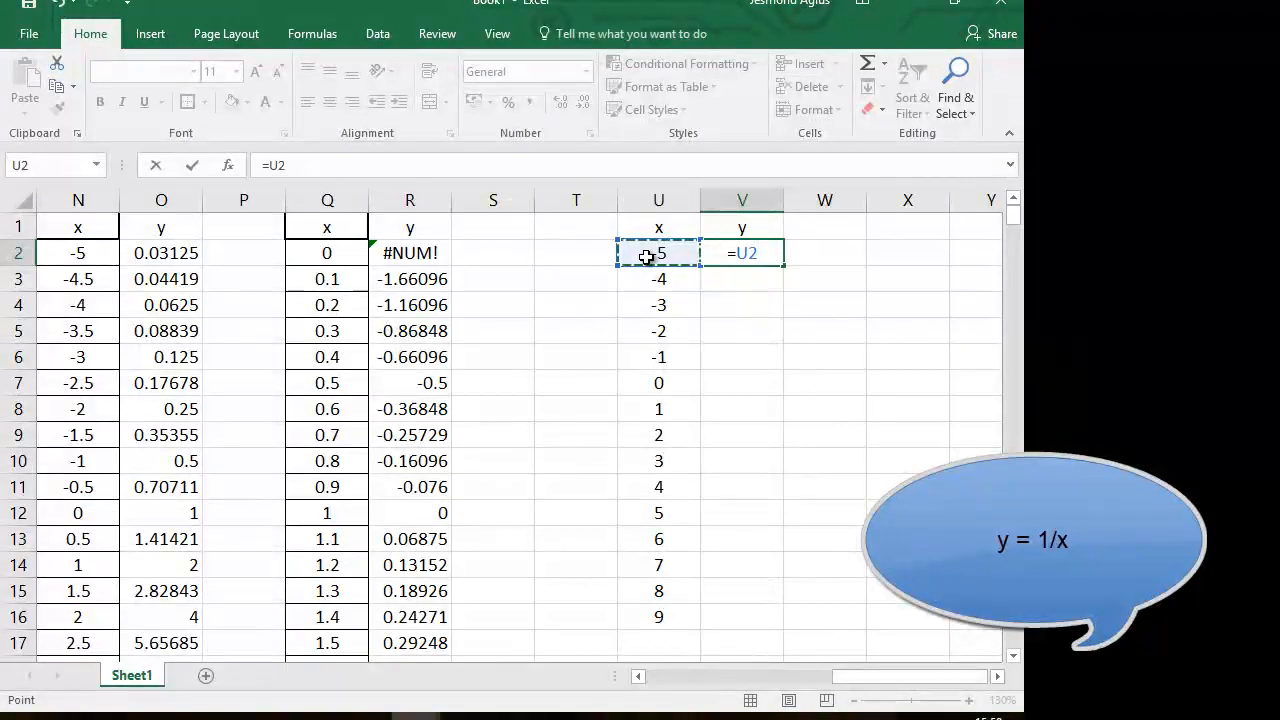
key(BackSpace)
key(BackSpace)
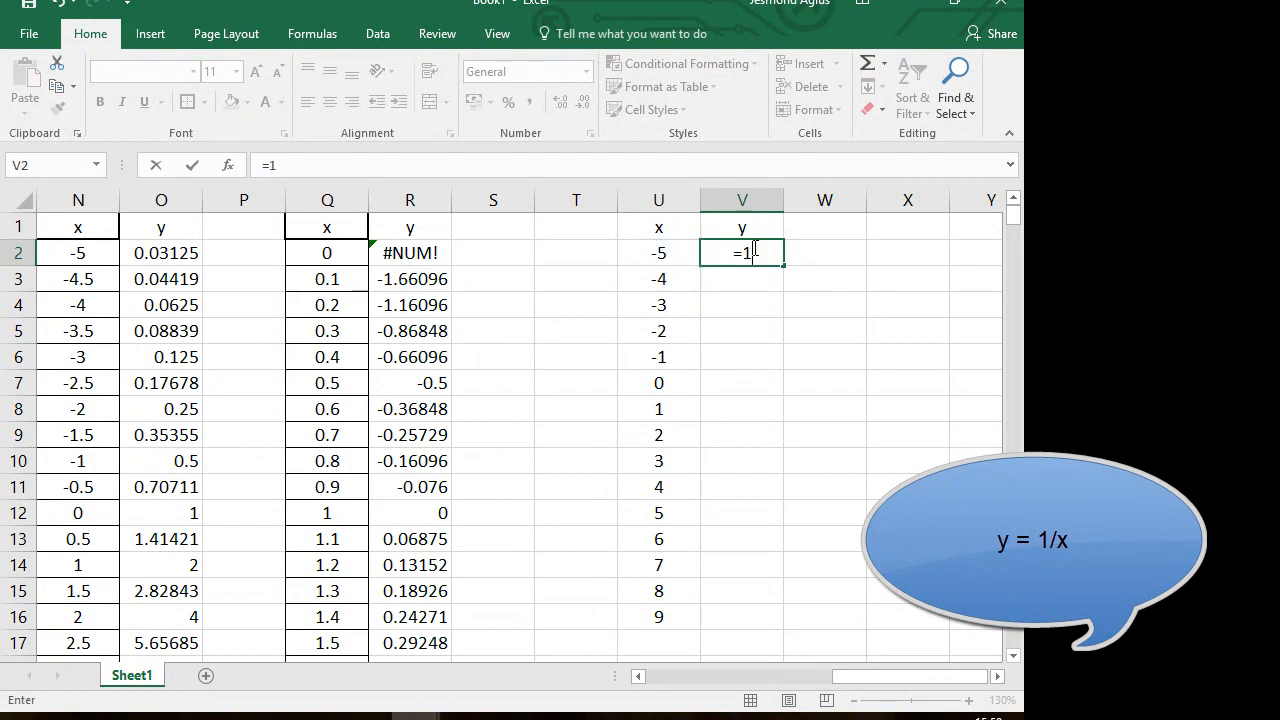
click(641, 255)
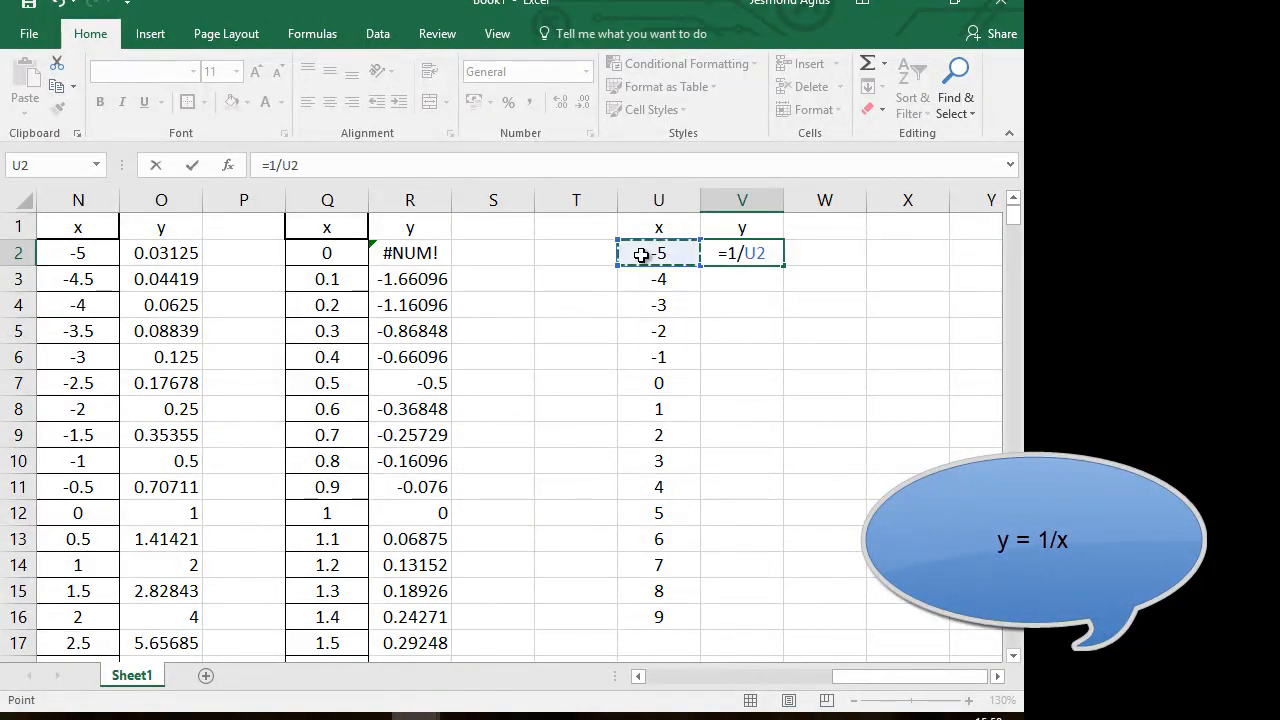
key(Return)
click(762, 246)
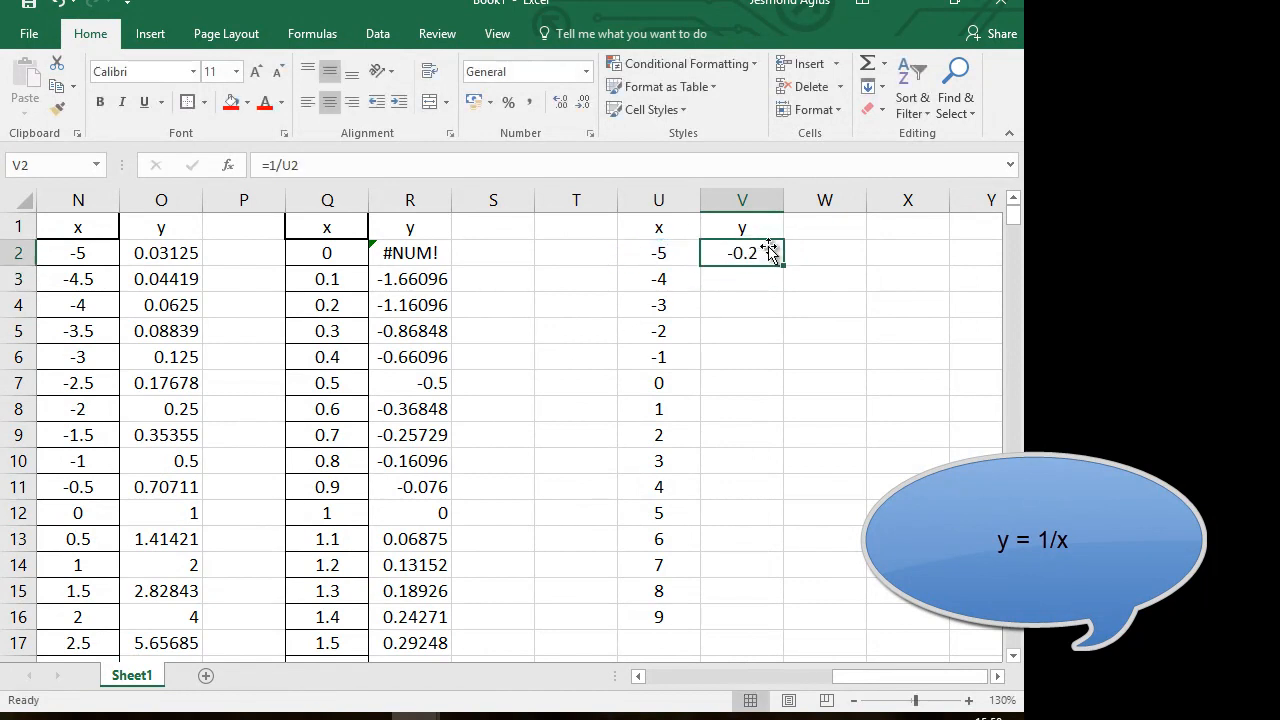
double_click(785, 267)
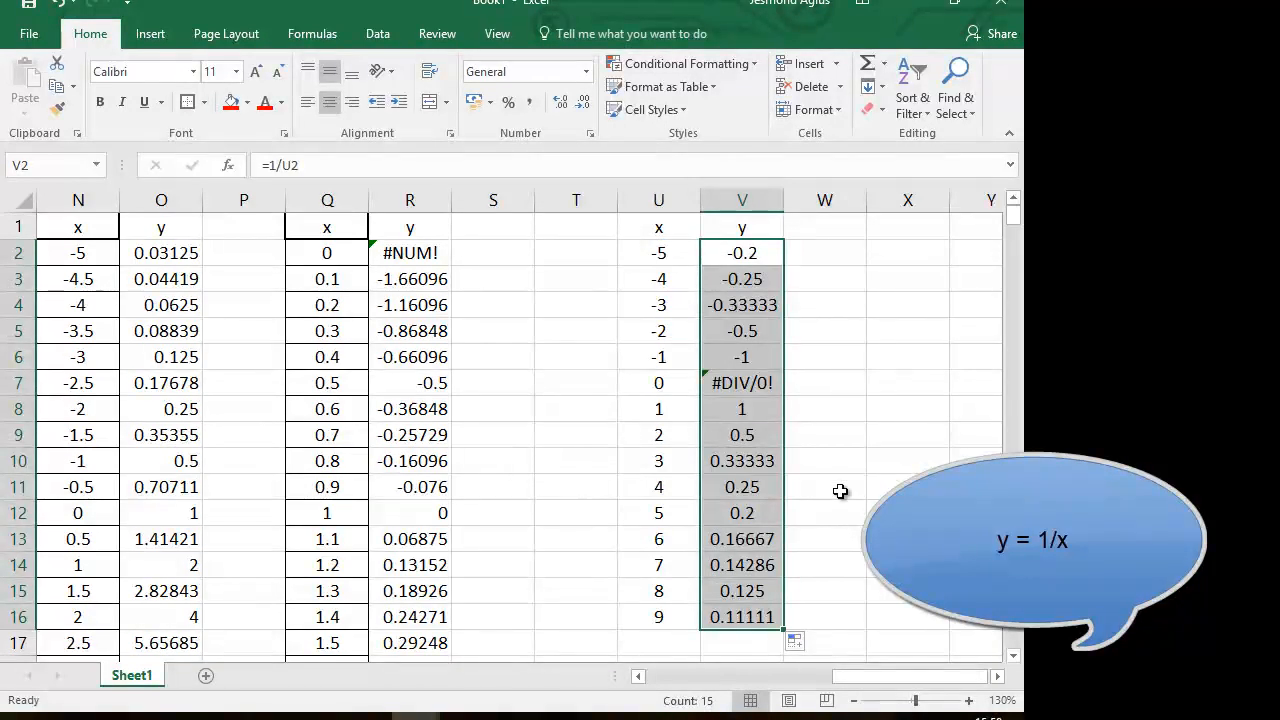
Step: Insert a markers-only scatter chart from U2:V16 and move it over columns O to V, starting at row 3
click(860, 557)
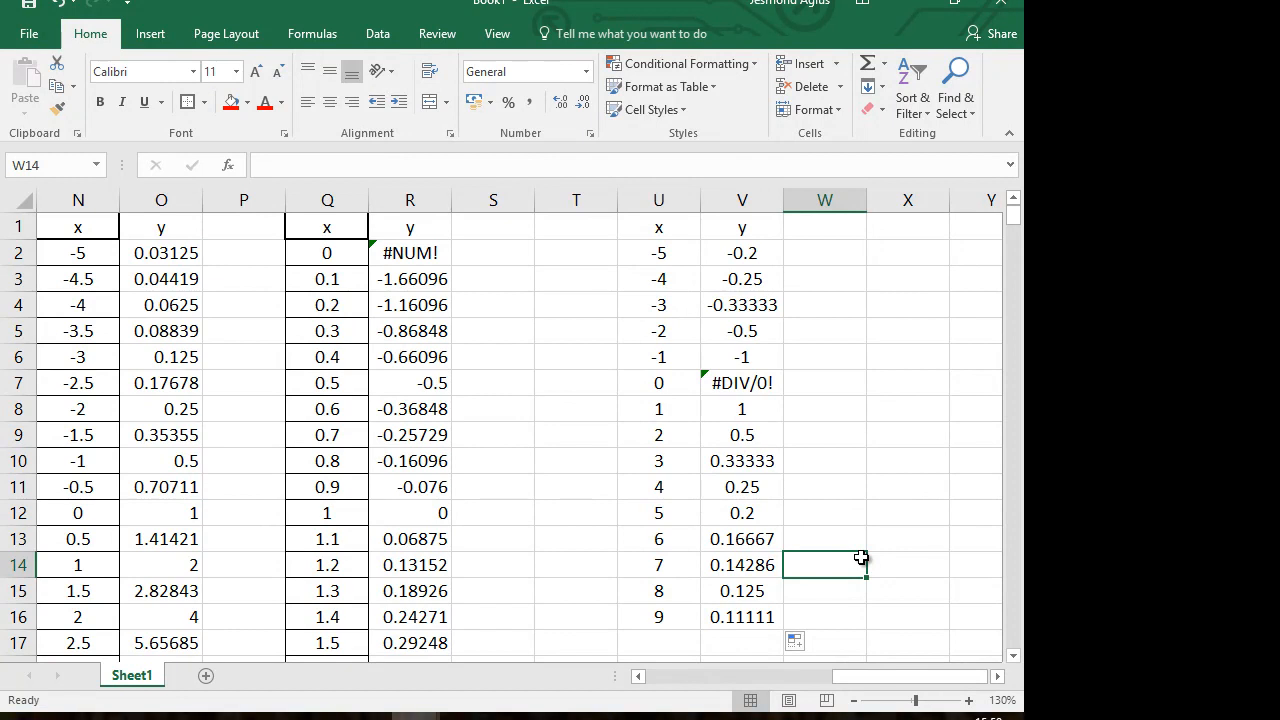
drag(648, 254, 763, 618)
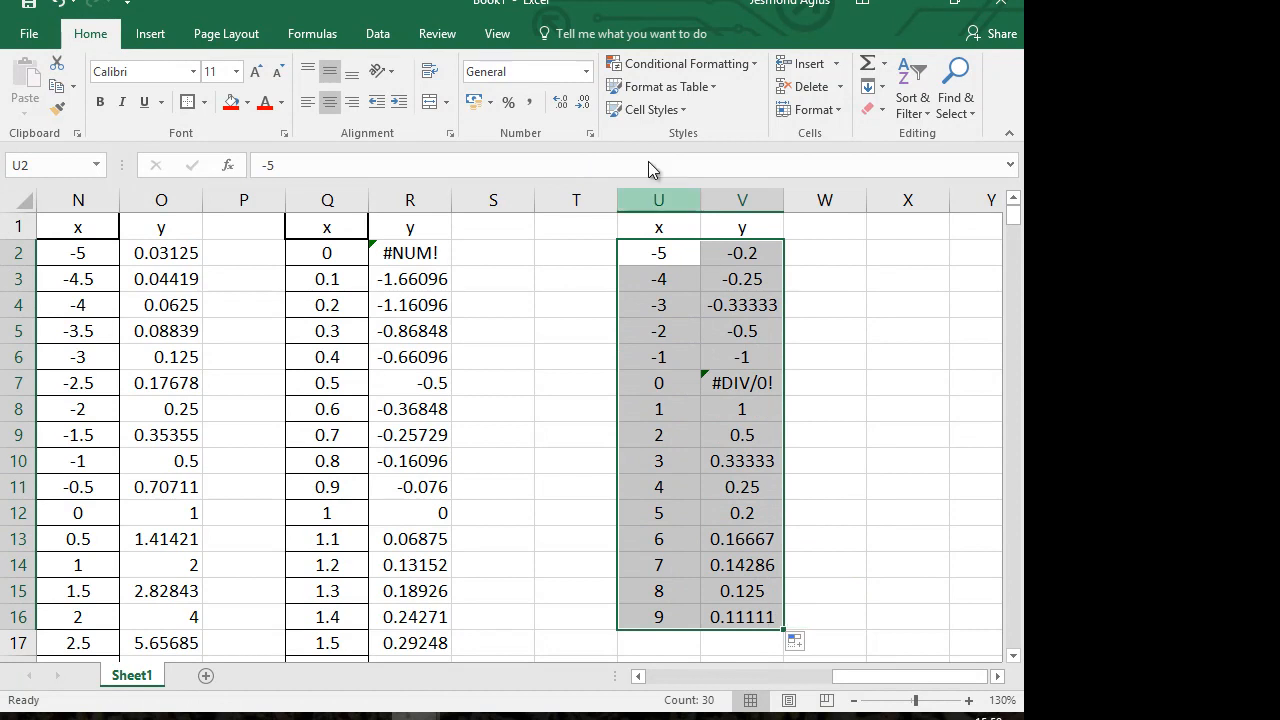
click(150, 31)
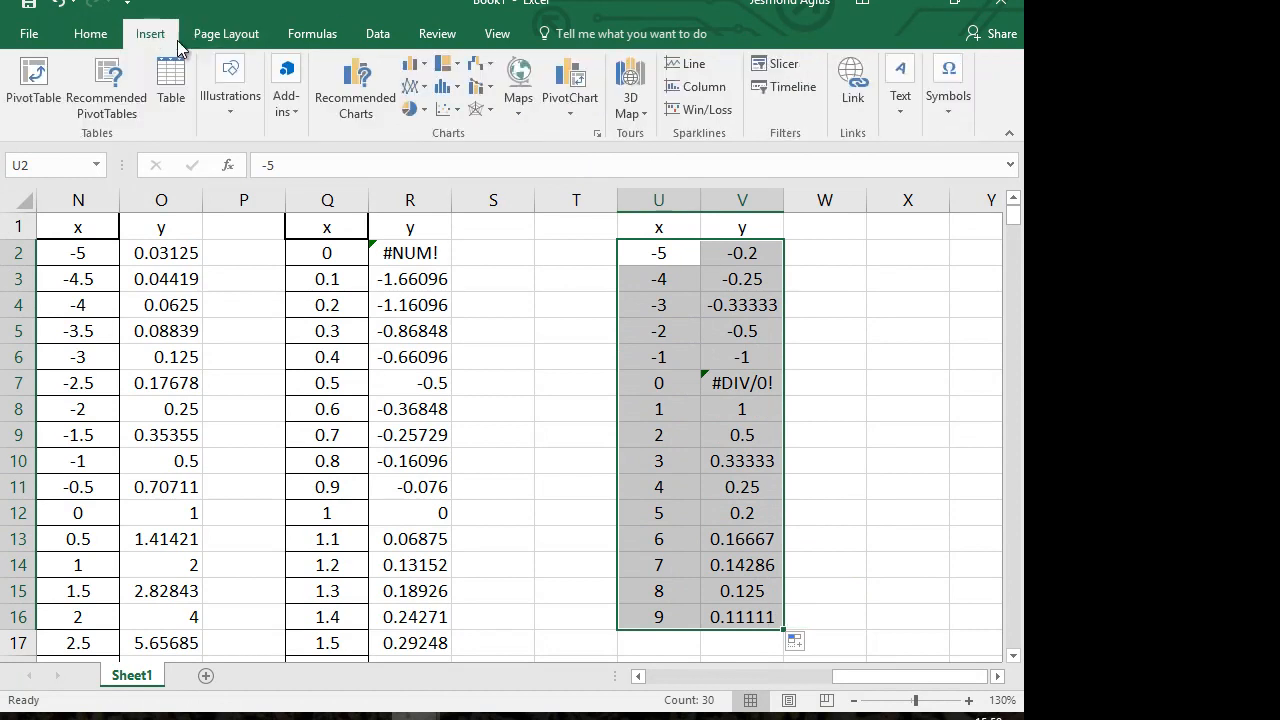
click(446, 109)
click(476, 185)
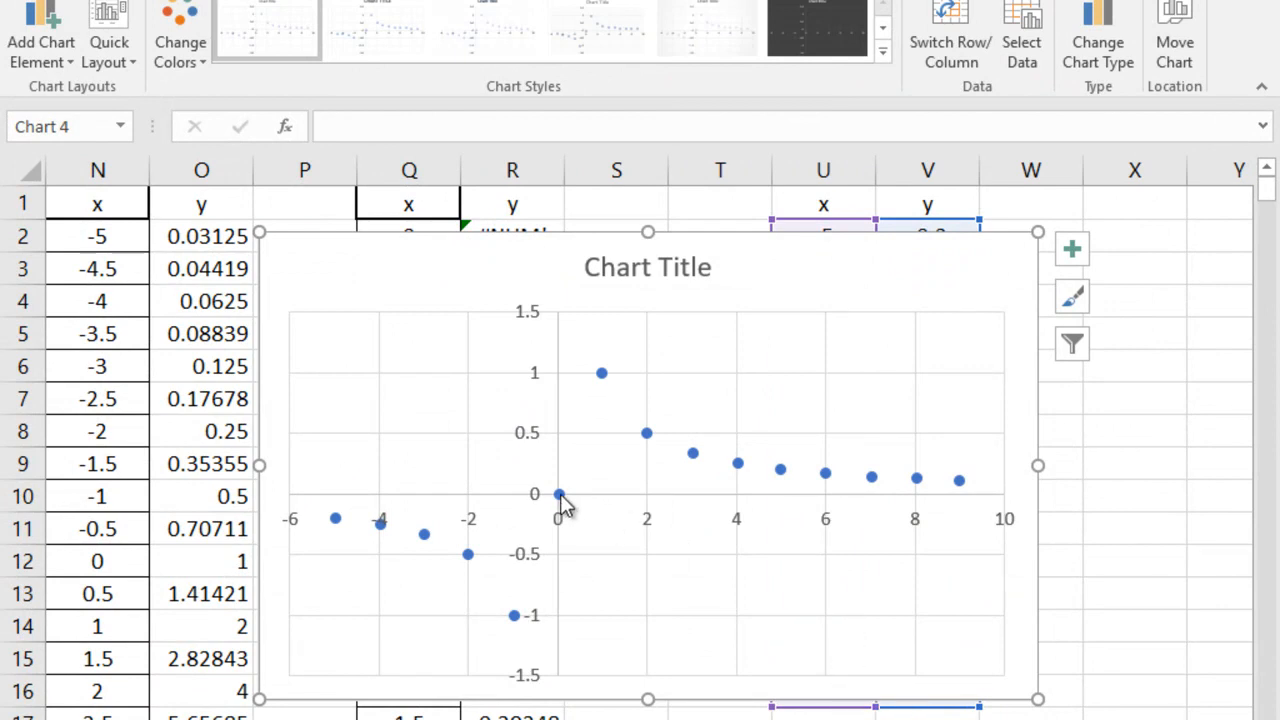
mouse_move(560, 496)
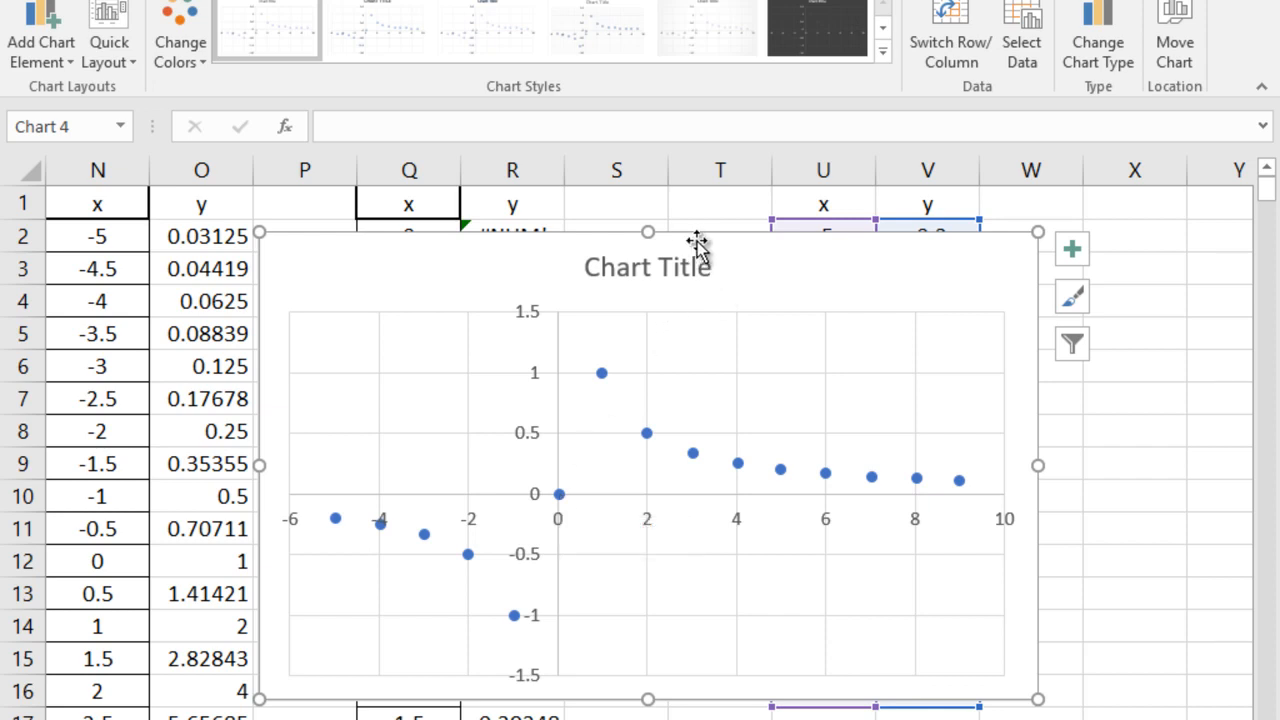
drag(694, 234, 330, 302)
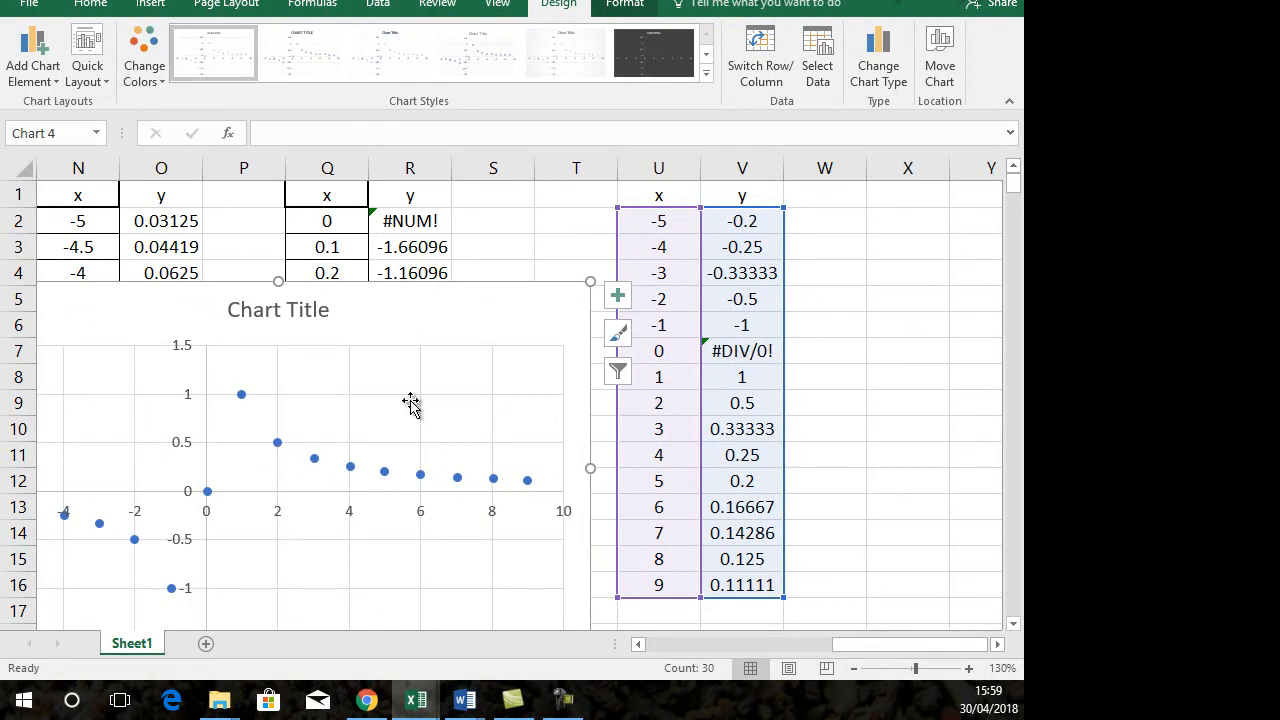
drag(360, 283, 514, 238)
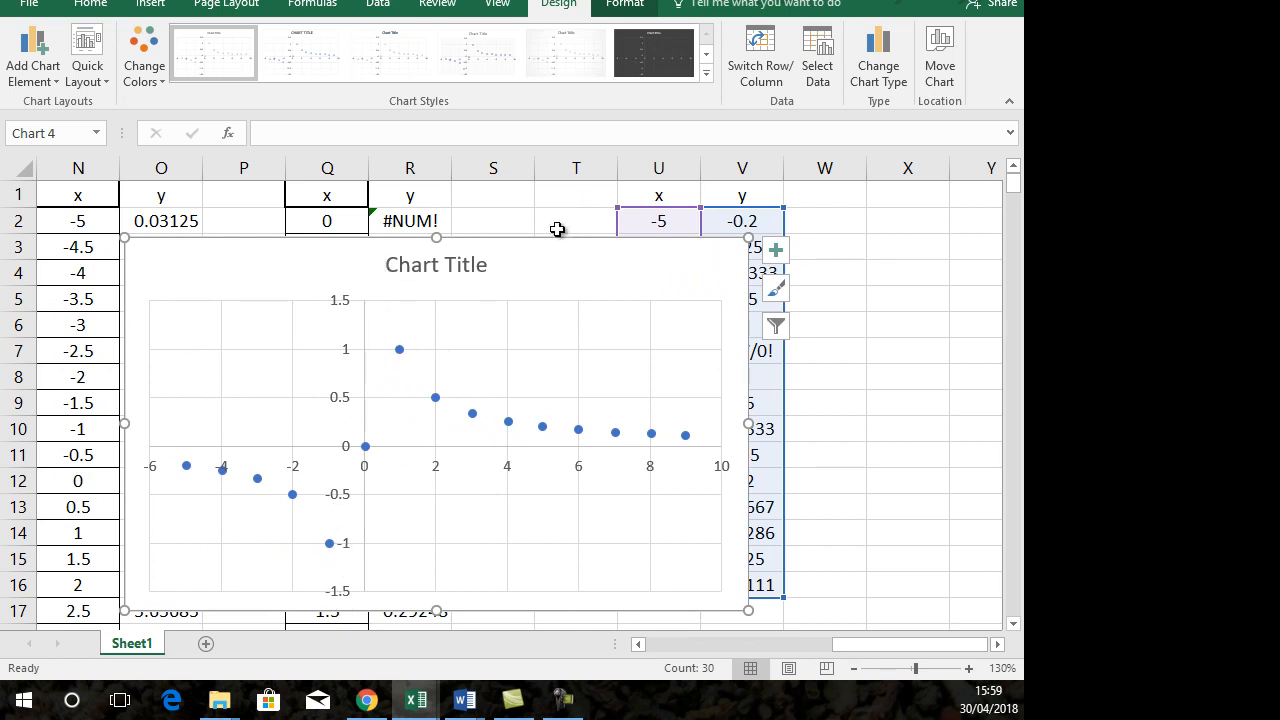
Step: Move the chart clear of columns U and V and enter -4.9 in U3 and -4.8 in U4
drag(557, 244, 366, 243)
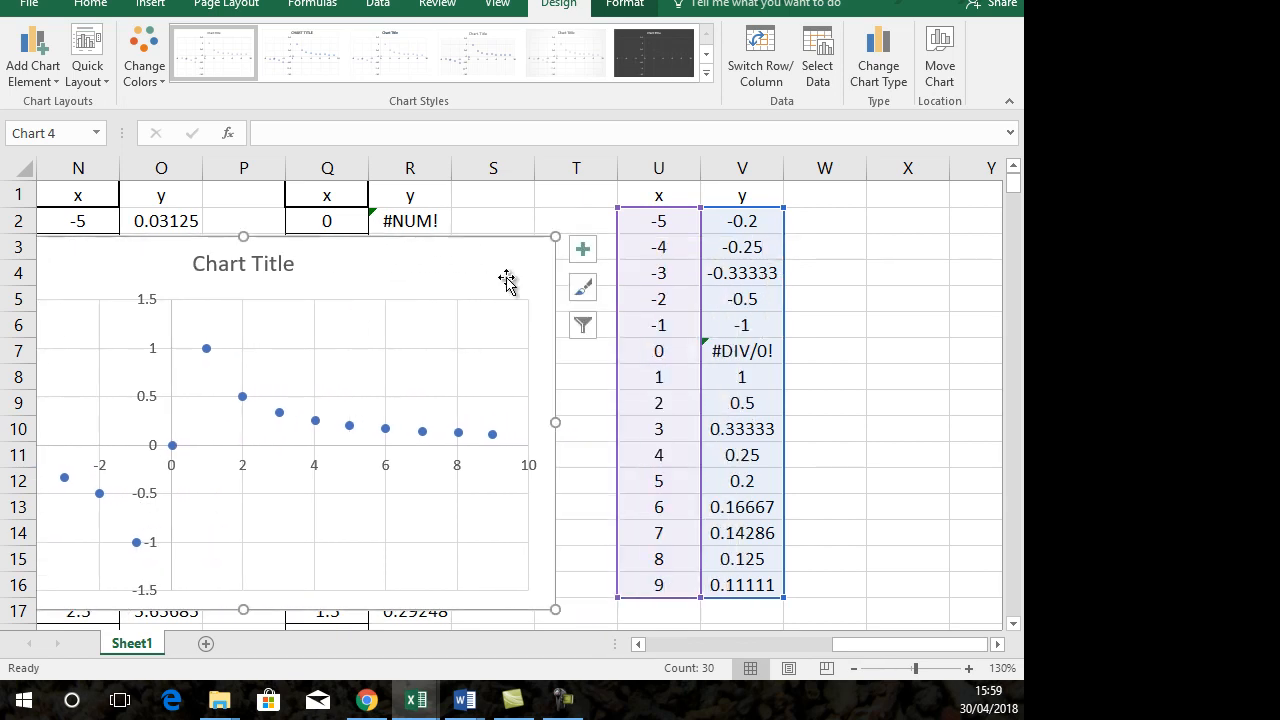
click(678, 221)
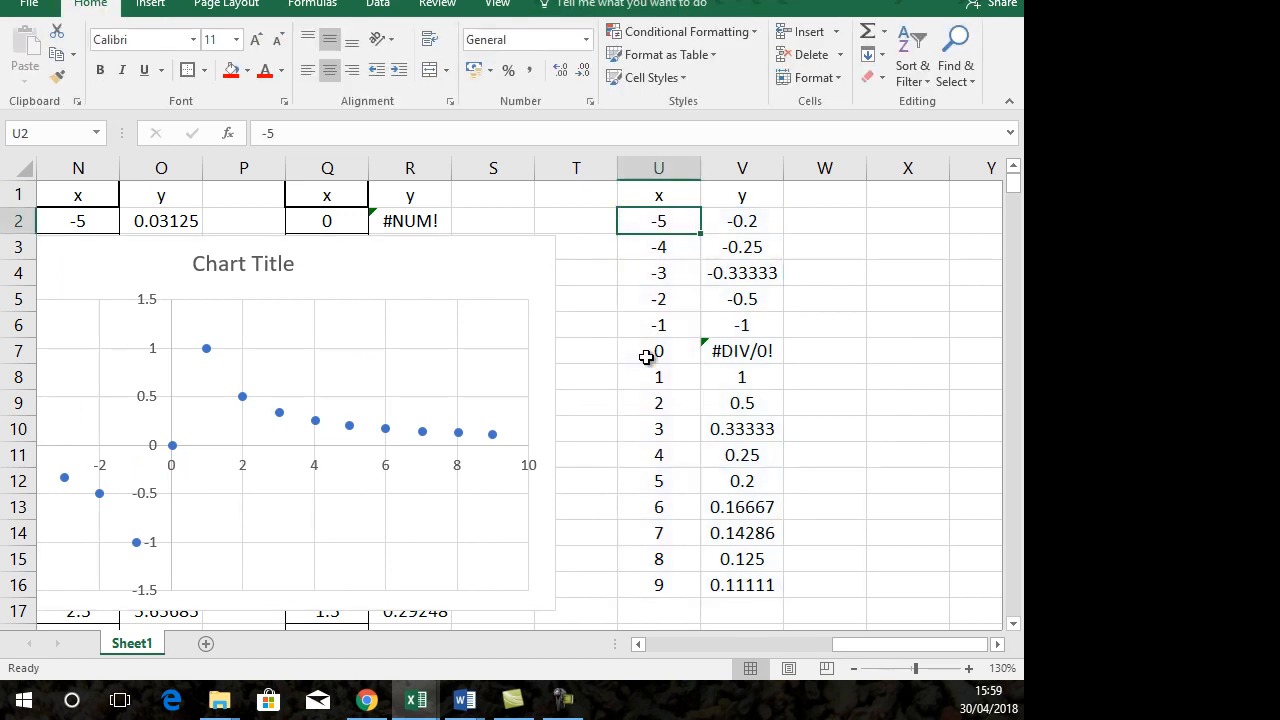
key(Down)
text(-4.9)
key(Return)
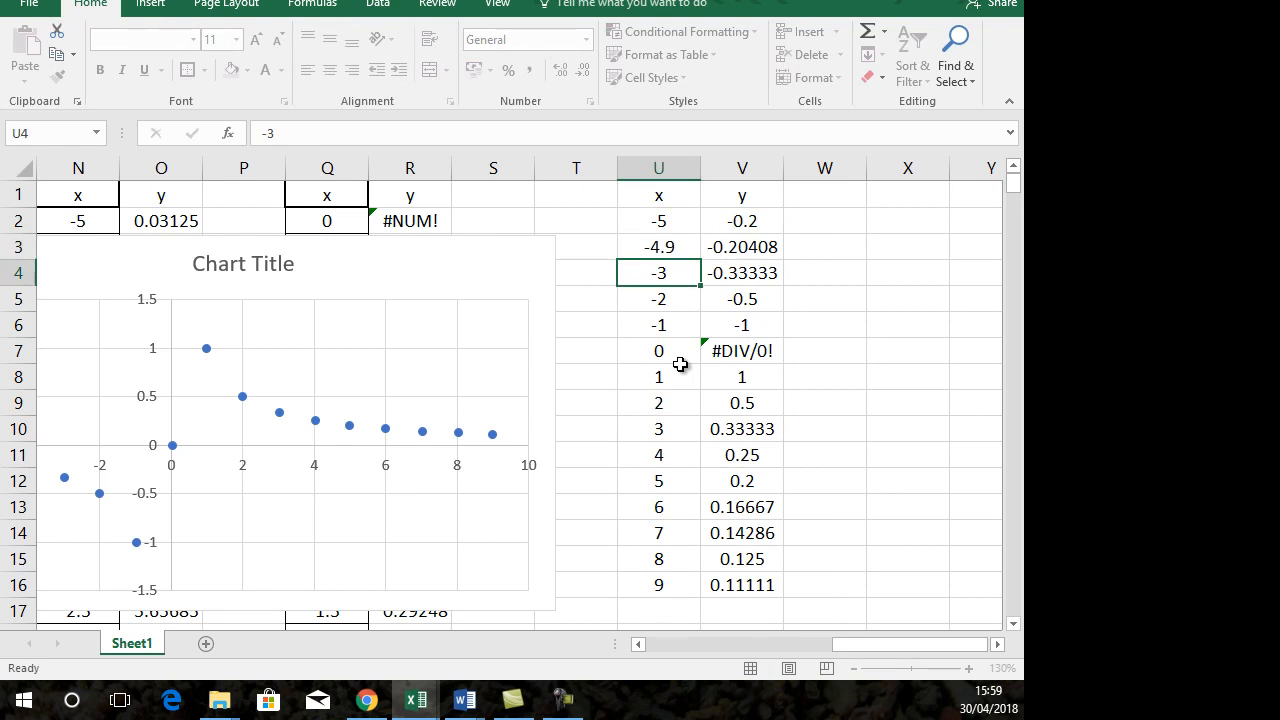
text(-4.8)
key(Return)
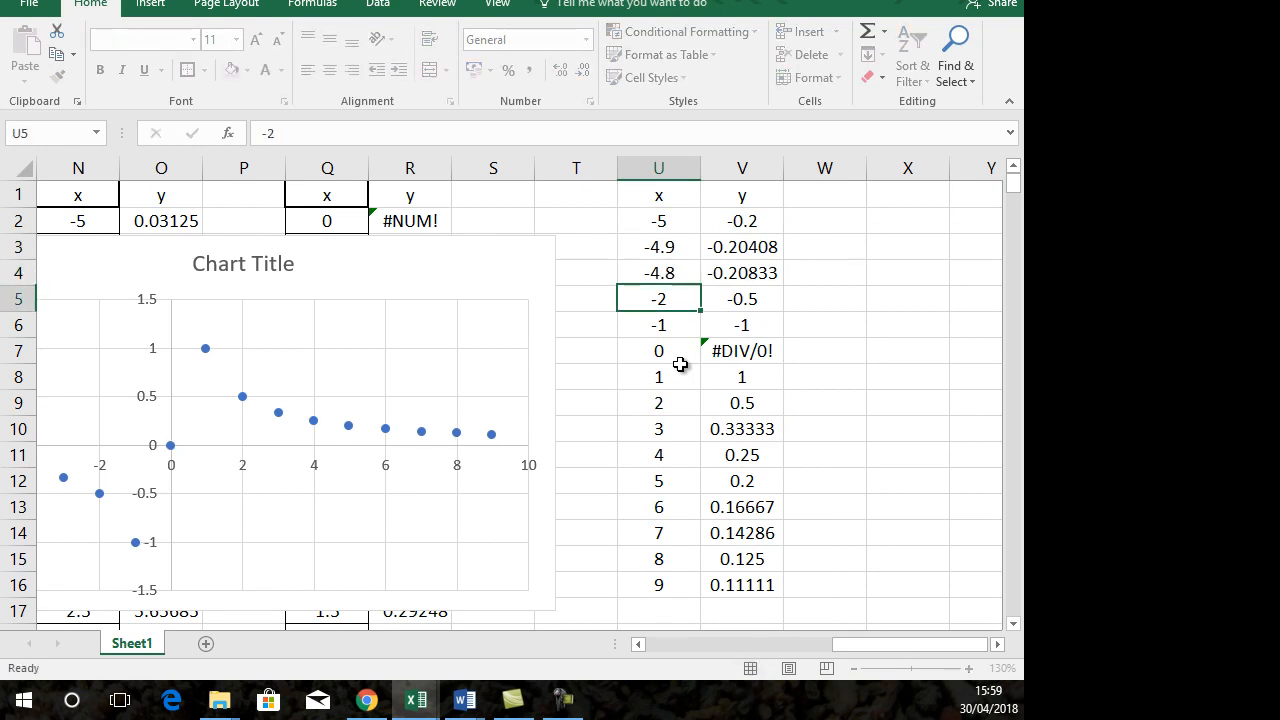
Step: Fill the x series in column U and the 1/x formula in column V down to row 113
drag(686, 221, 687, 277)
drag(682, 214, 790, 200)
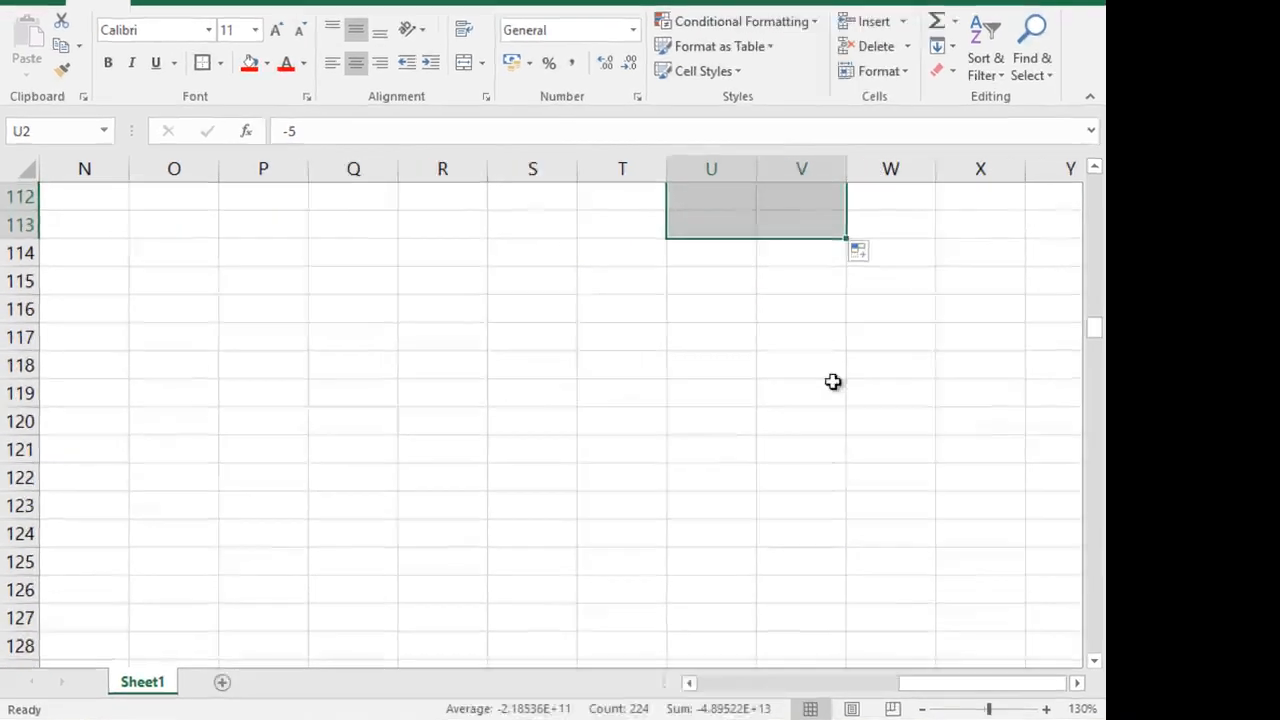
scroll(774, 397, up, 5)
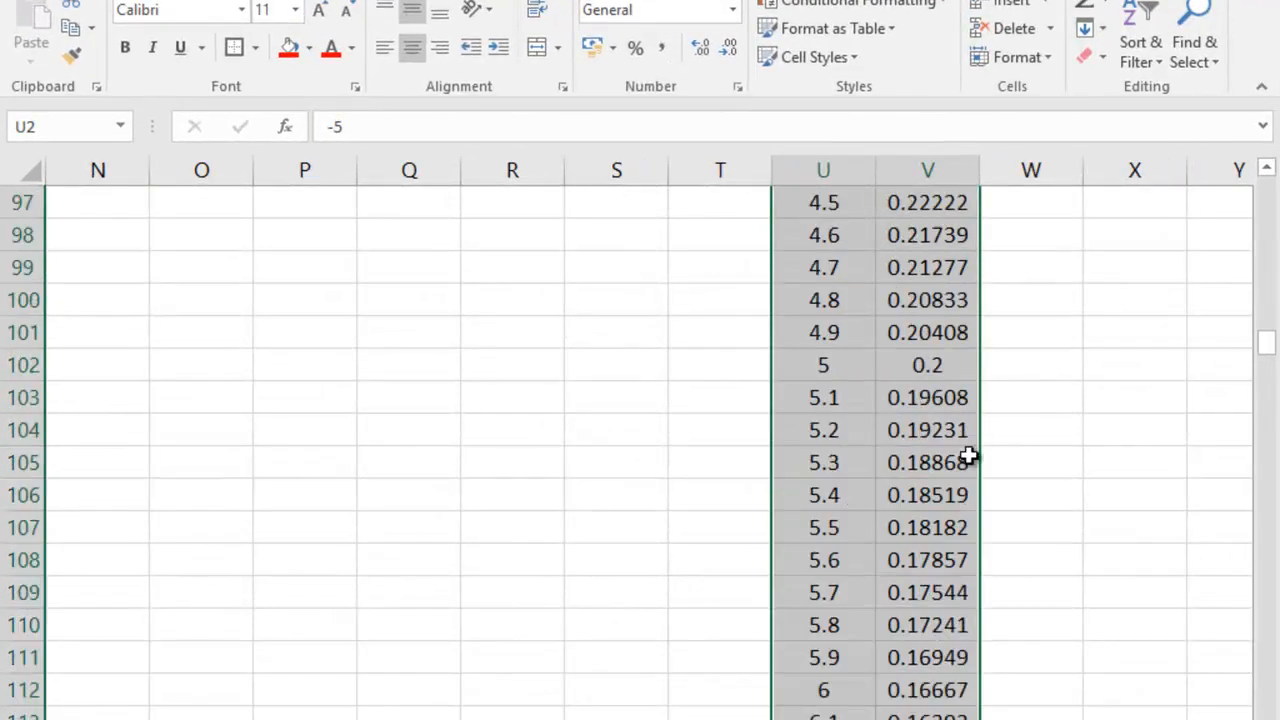
scroll(968, 456, up, 20)
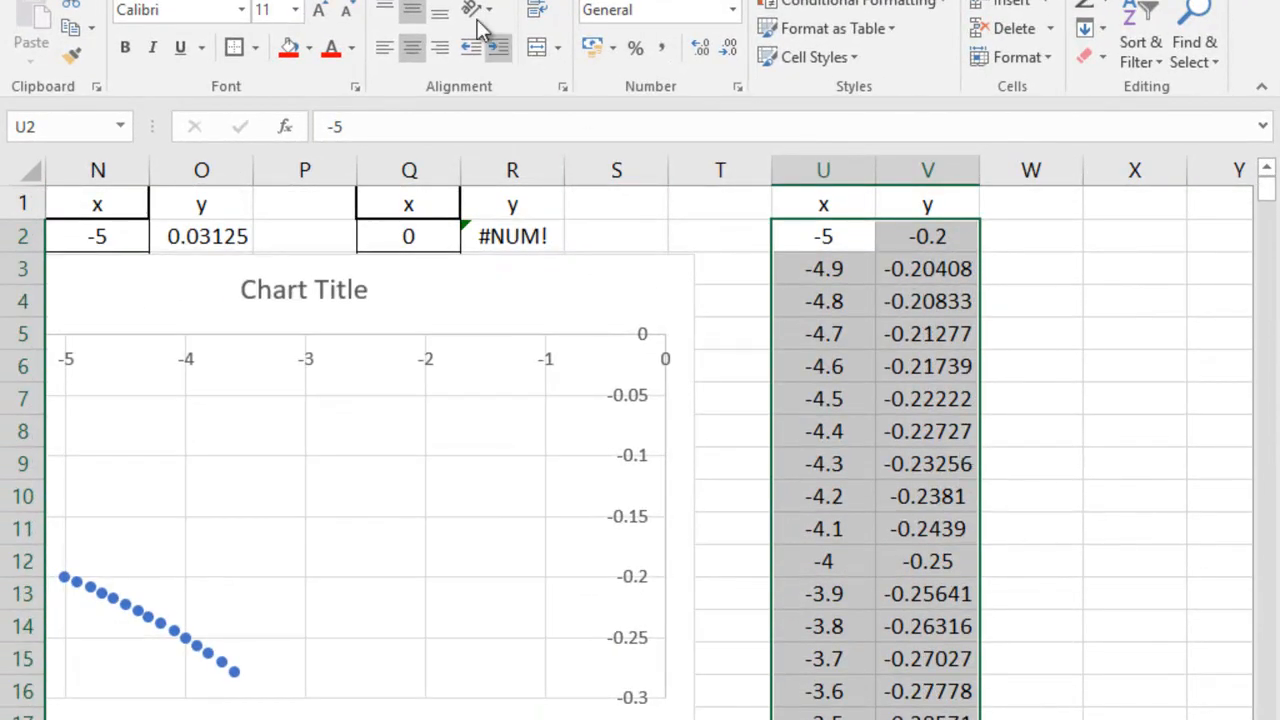
Step: Insert a markers-only scatter chart from U2:V113 and move it clear of columns U and V
click(148, 0)
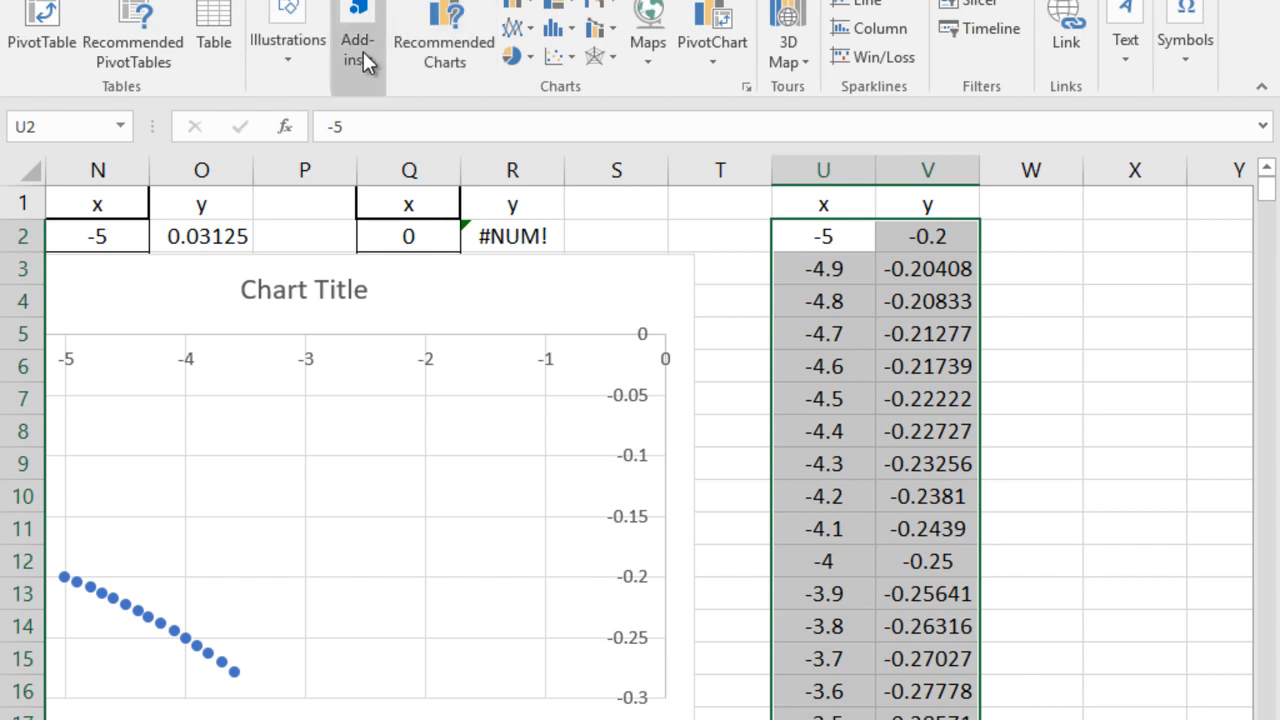
click(559, 52)
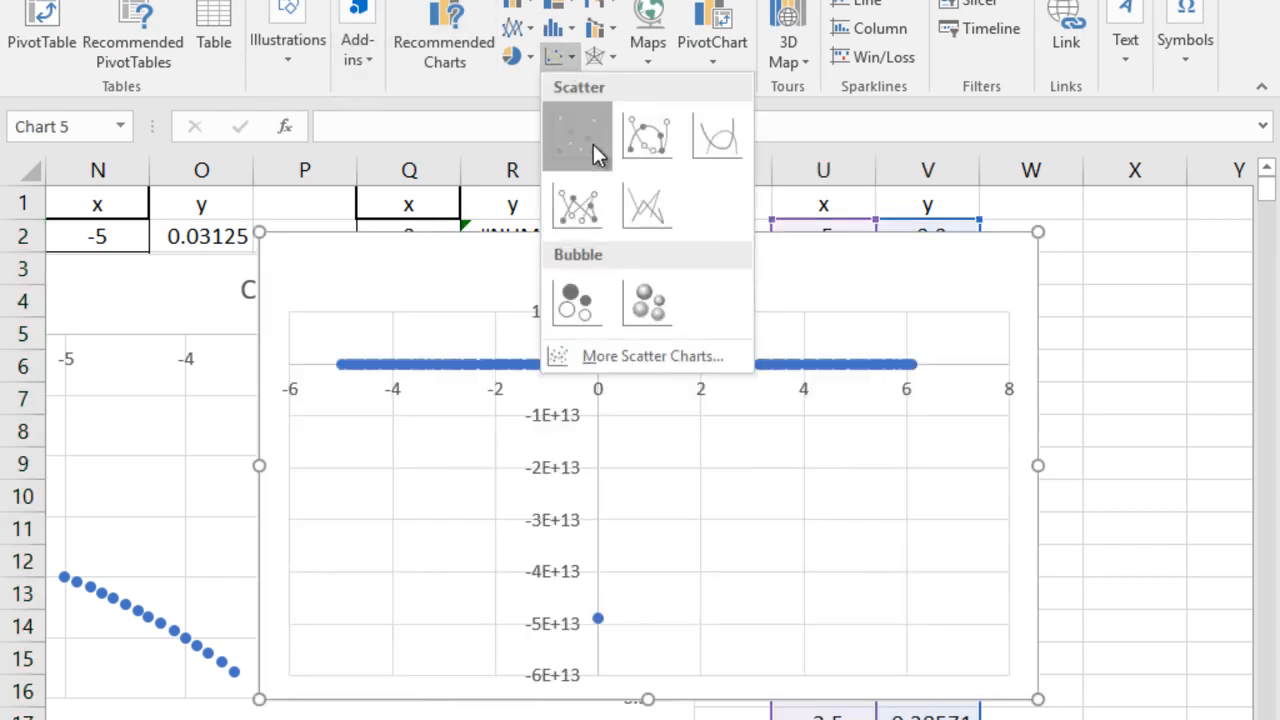
click(590, 142)
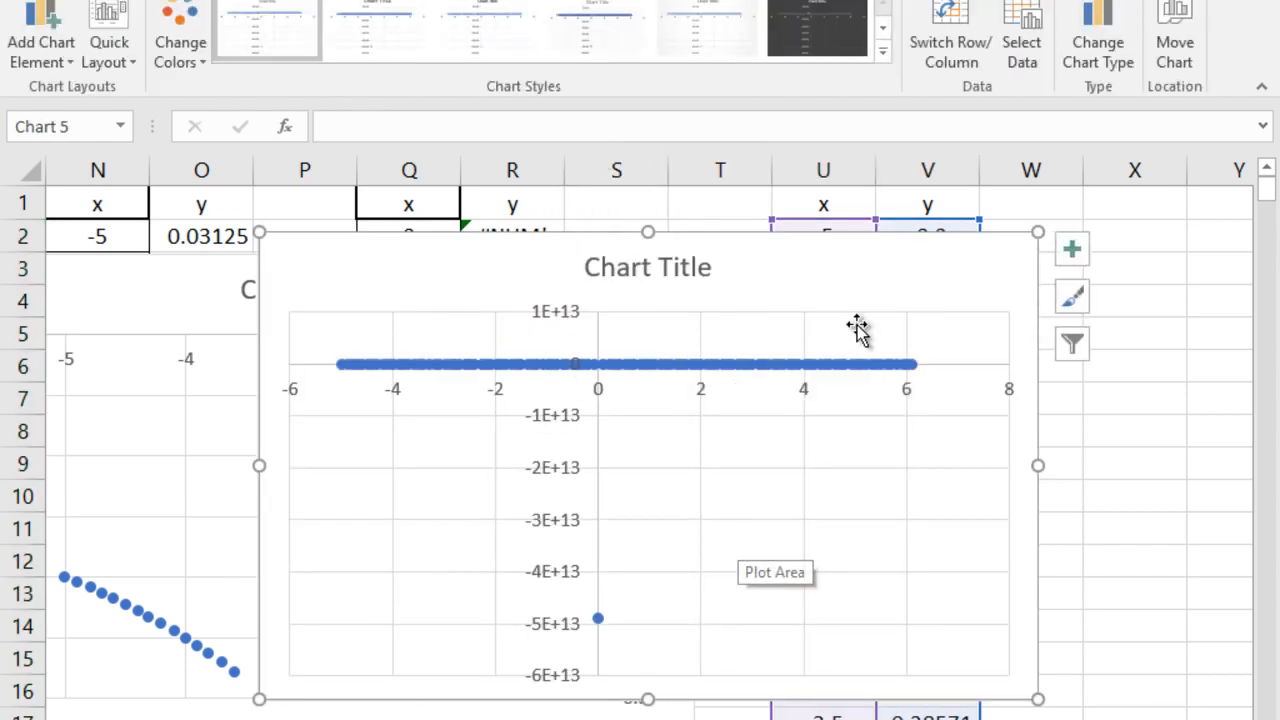
drag(818, 238, 540, 254)
Step: Examine the x and y values in columns U and V, especially the rows where x crosses zero
click(1094, 528)
scroll(1054, 411, down, 8)
scroll(1054, 411, down, 20)
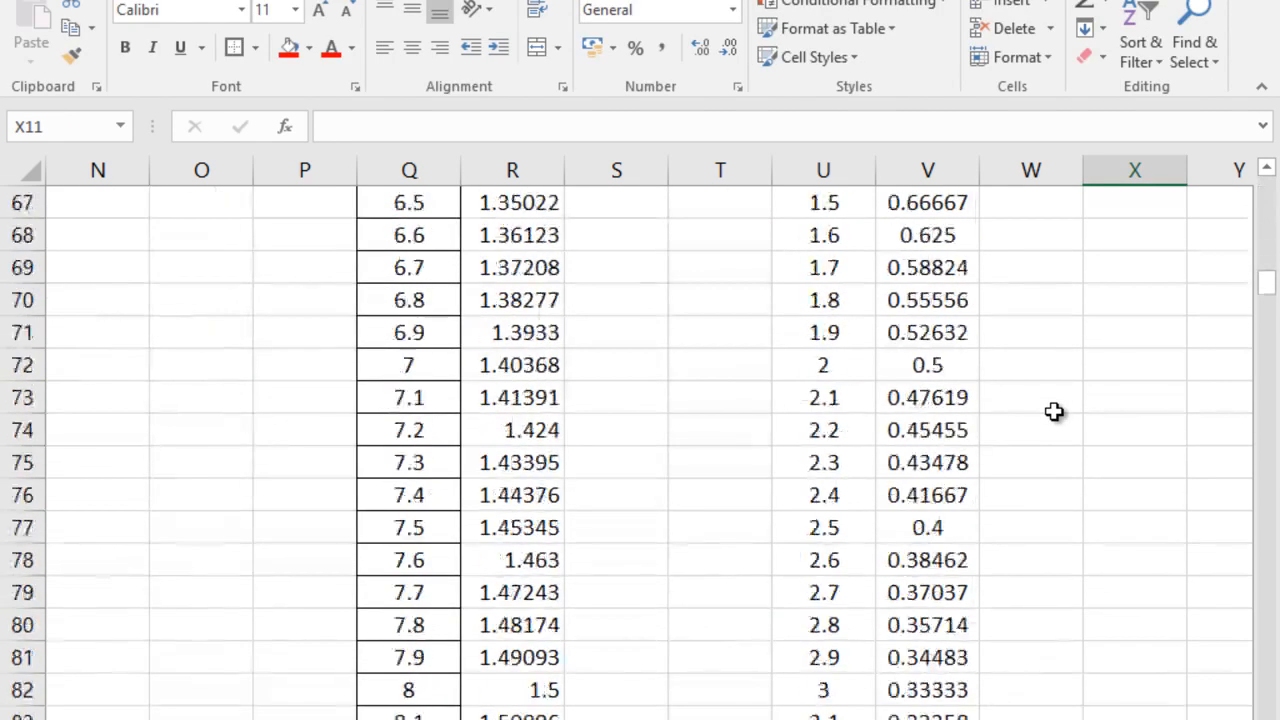
scroll(1054, 411, down, 2)
scroll(1054, 411, up, 4)
scroll(1057, 435, down, 1)
scroll(1014, 533, up, 20)
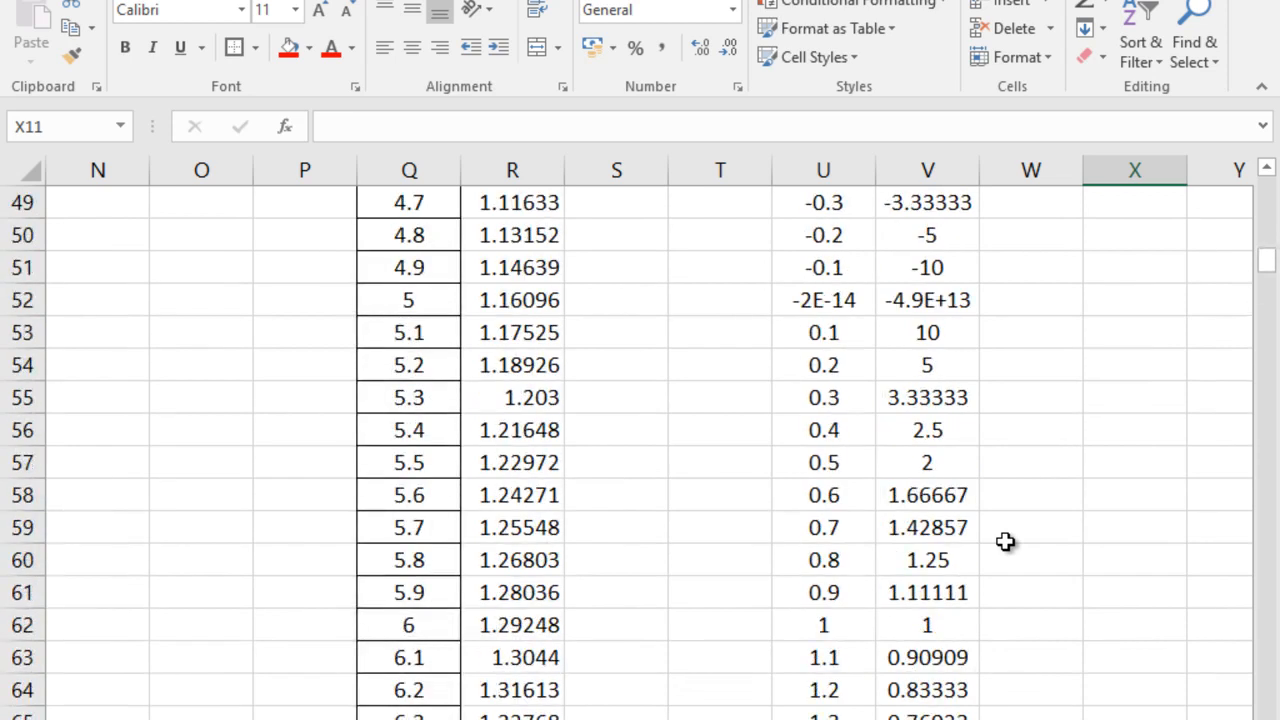
scroll(1005, 541, up, 6)
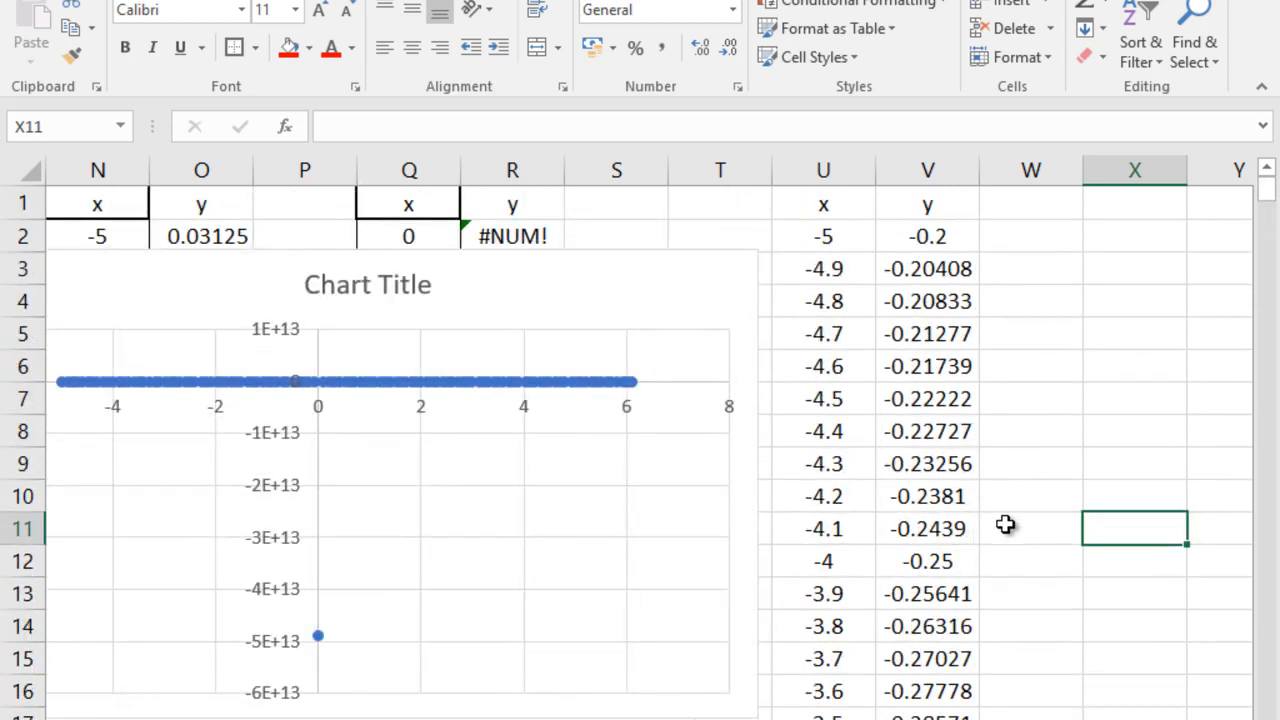
Step: Bring the whole new scatter chart into view and inspect the coordinates of its isolated point near x = 0
click(553, 249)
drag(553, 249, 903, 276)
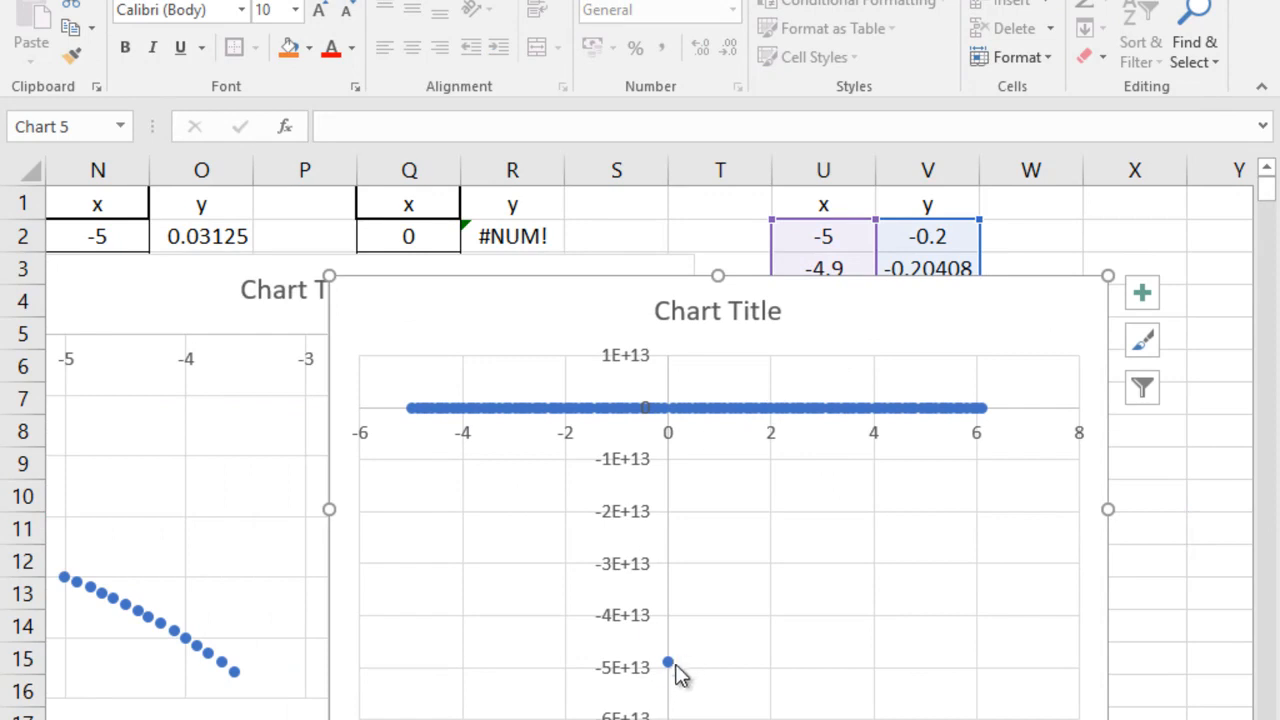
mouse_move(671, 670)
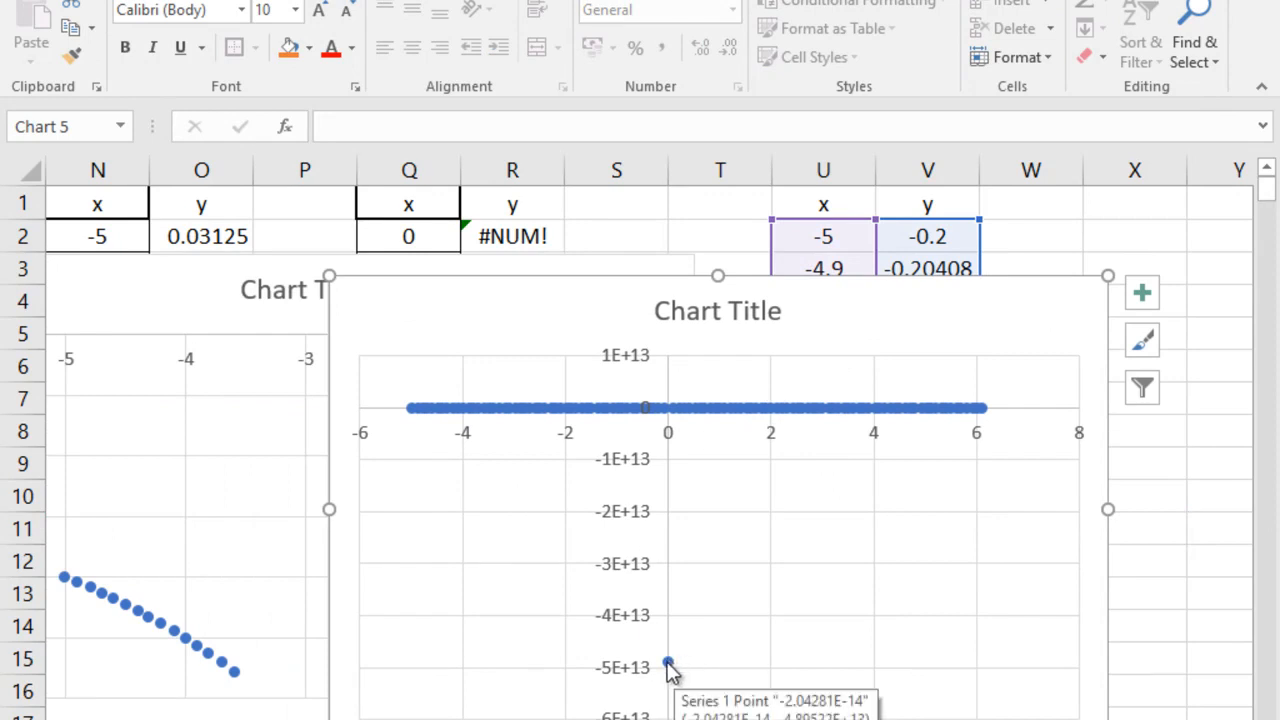
Step: Move the chart back off columns U and V and clear the near-zero x value and its y value in U52:V52
drag(849, 303, 473, 268)
click(1066, 594)
scroll(1063, 560, down, 12)
scroll(1061, 490, down, 7)
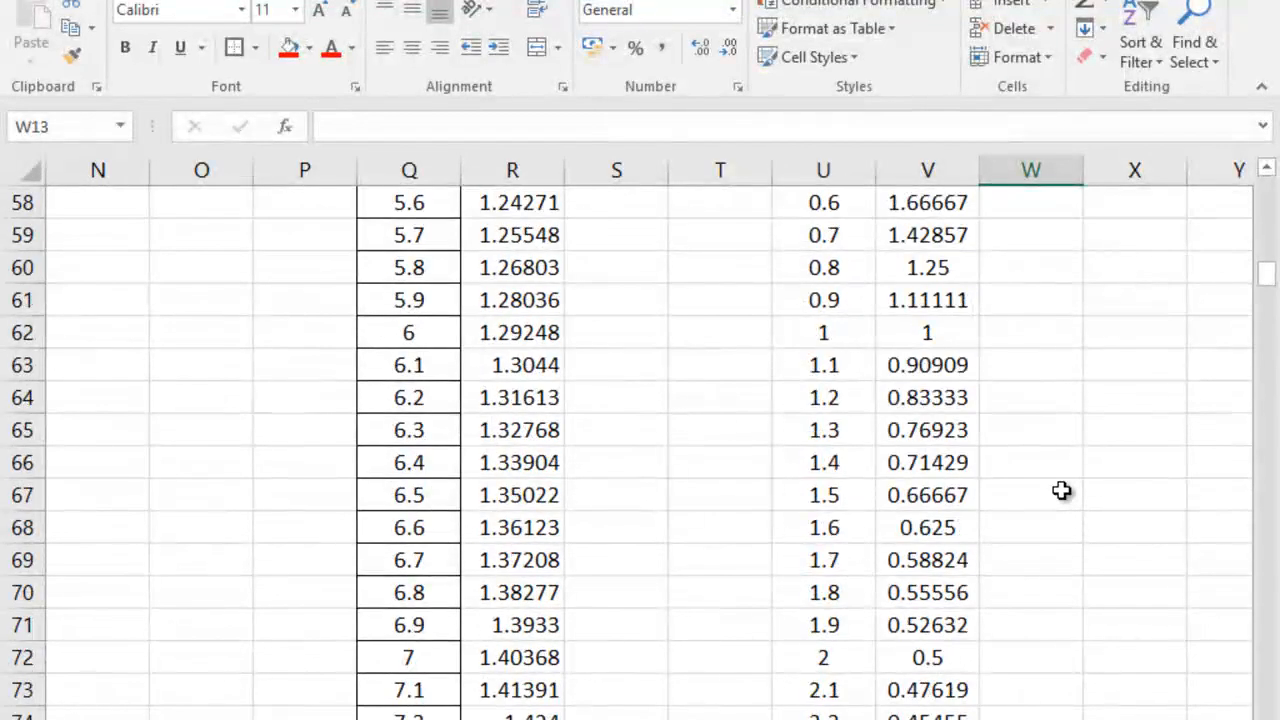
scroll(1062, 491, up, 4)
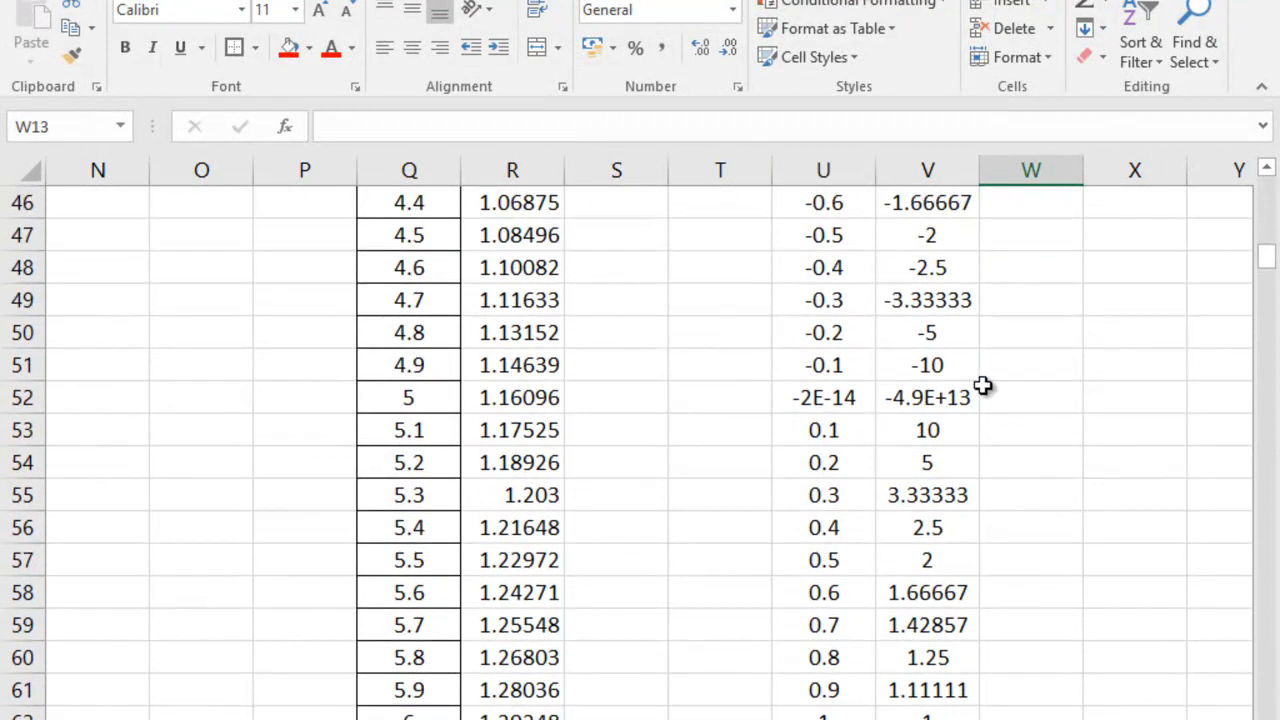
drag(812, 397, 900, 397)
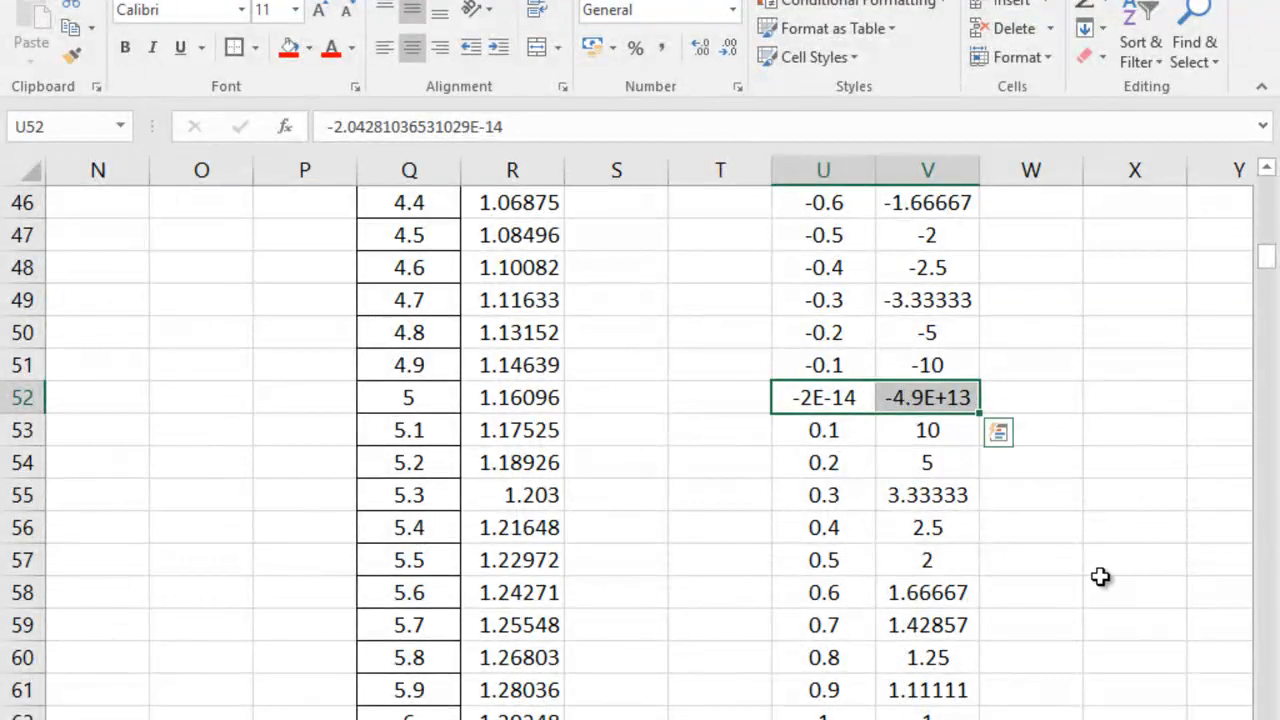
key(Delete)
Step: Move the 1/x scatter chart over columns P to W, starting at row 3
click(1059, 523)
scroll(1059, 523, up, 14)
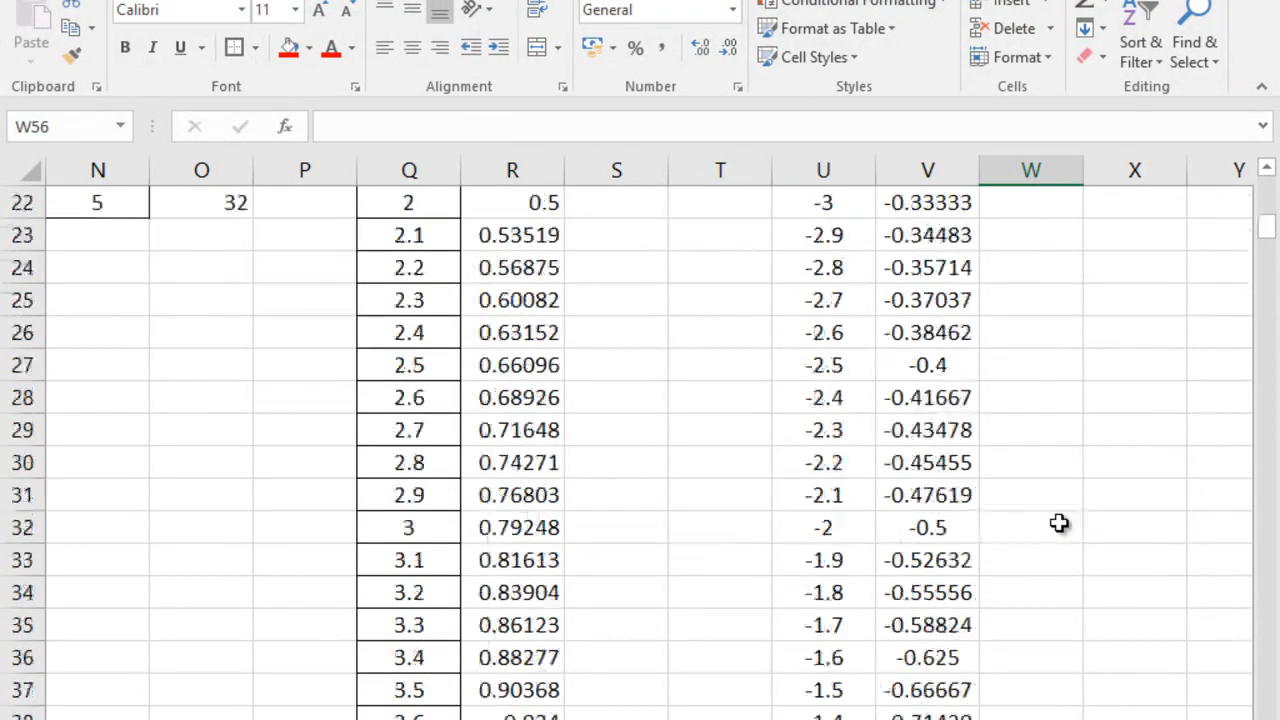
scroll(1060, 523, up, 1)
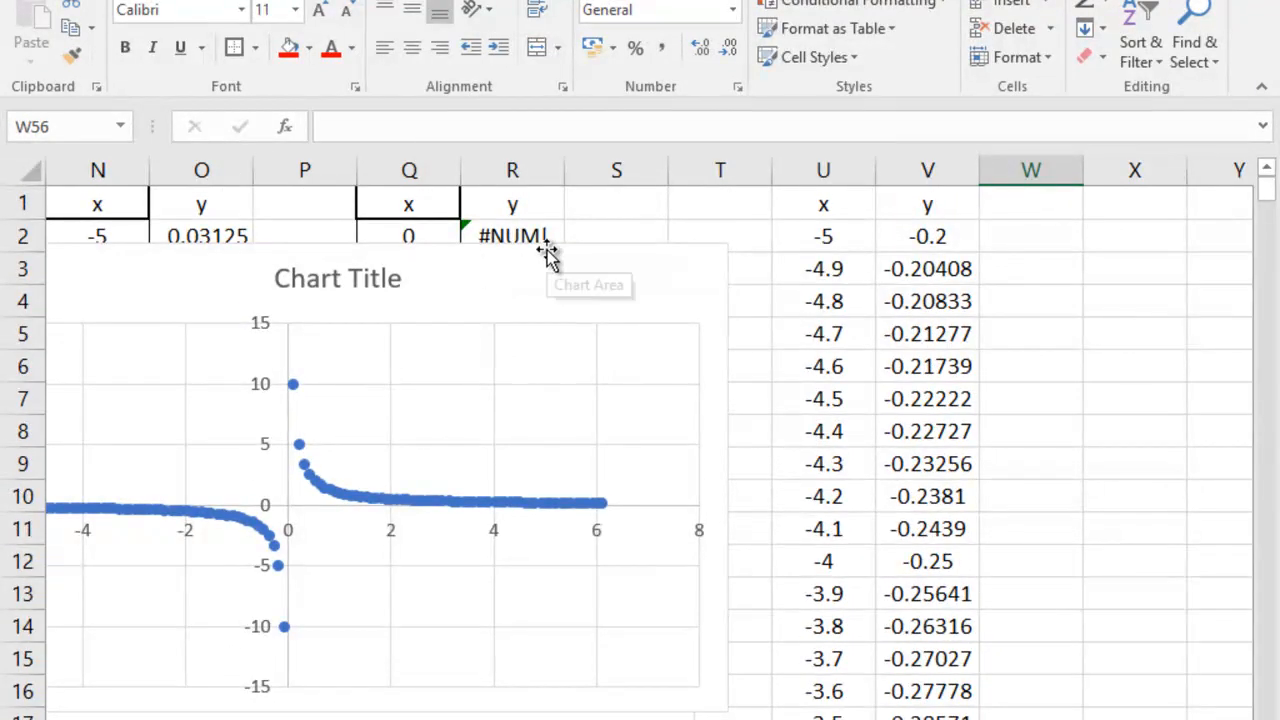
click(574, 254)
drag(574, 254, 843, 269)
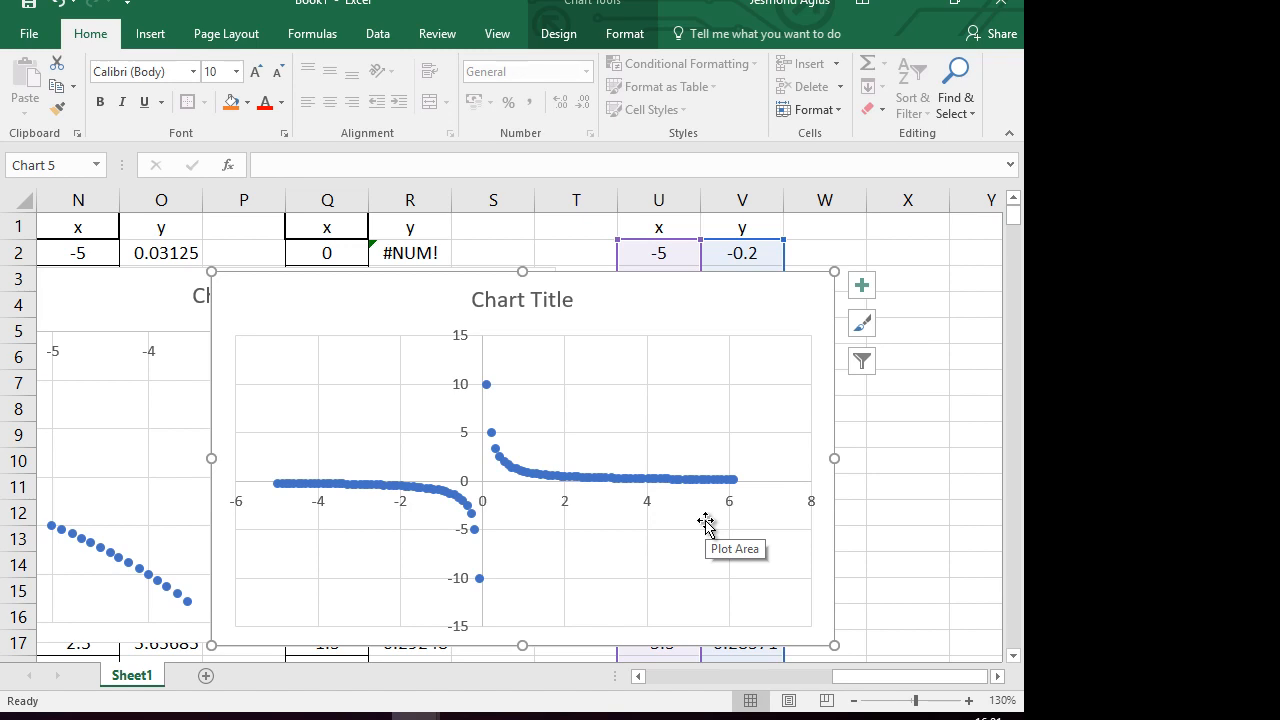
Step: Switch to the Graph program in a maximised window and enter (x+4)/(x-2) as the equation of a new standard function
click(903, 5)
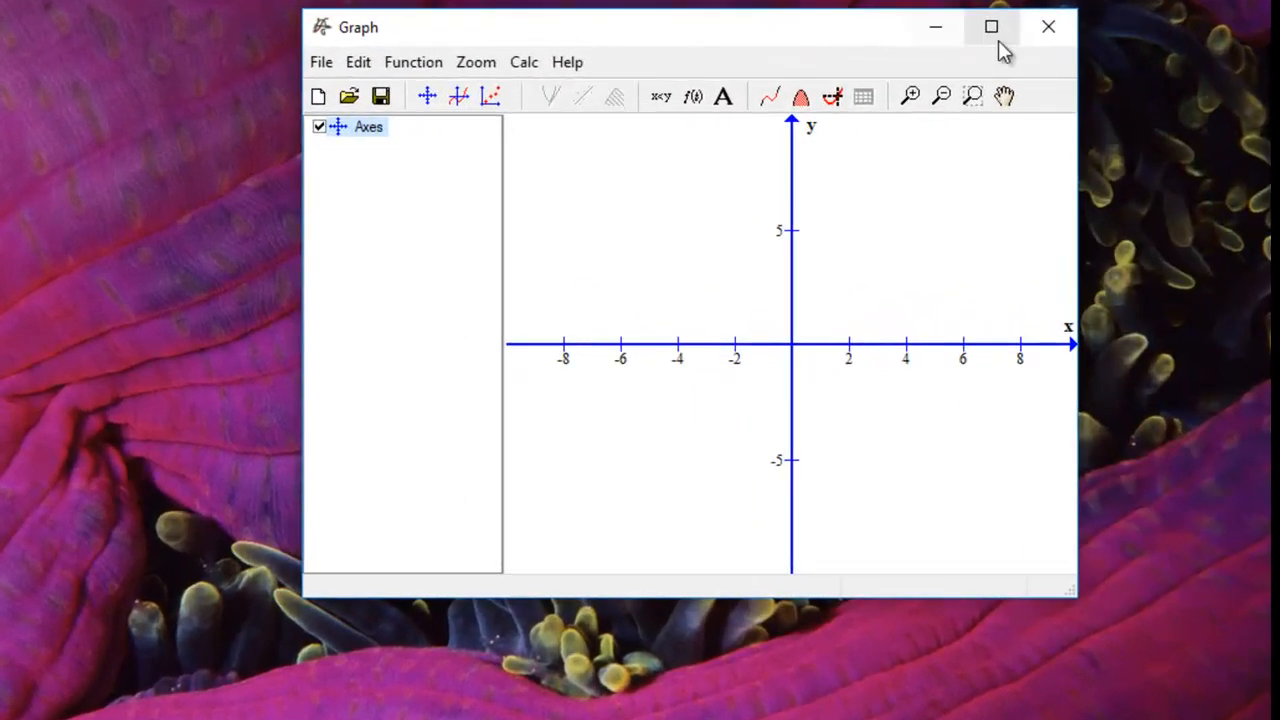
click(1172, 113)
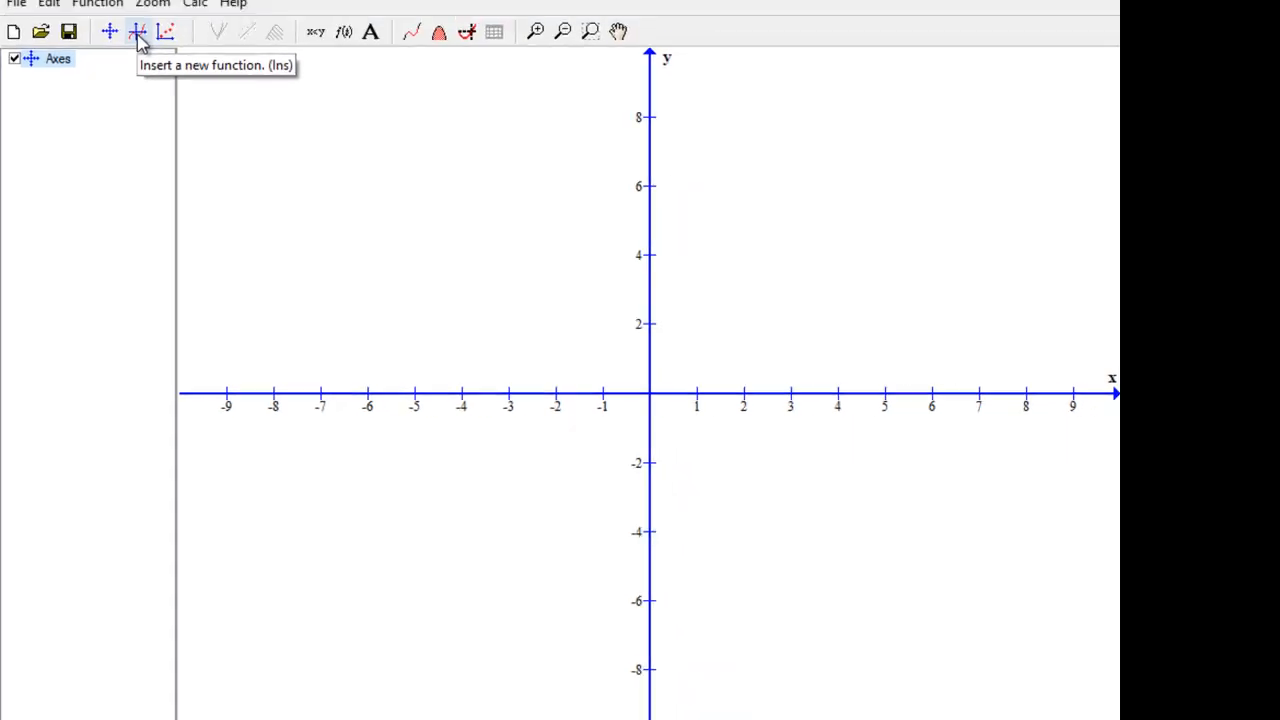
click(142, 24)
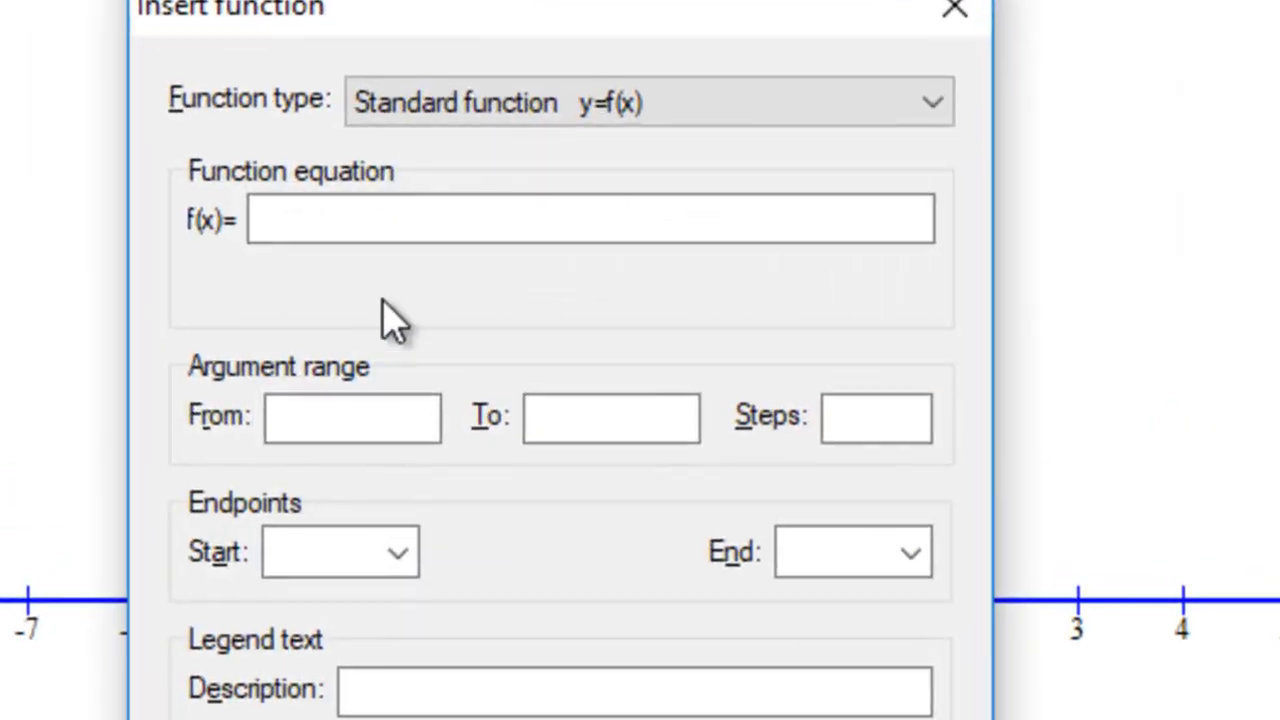
click(389, 220)
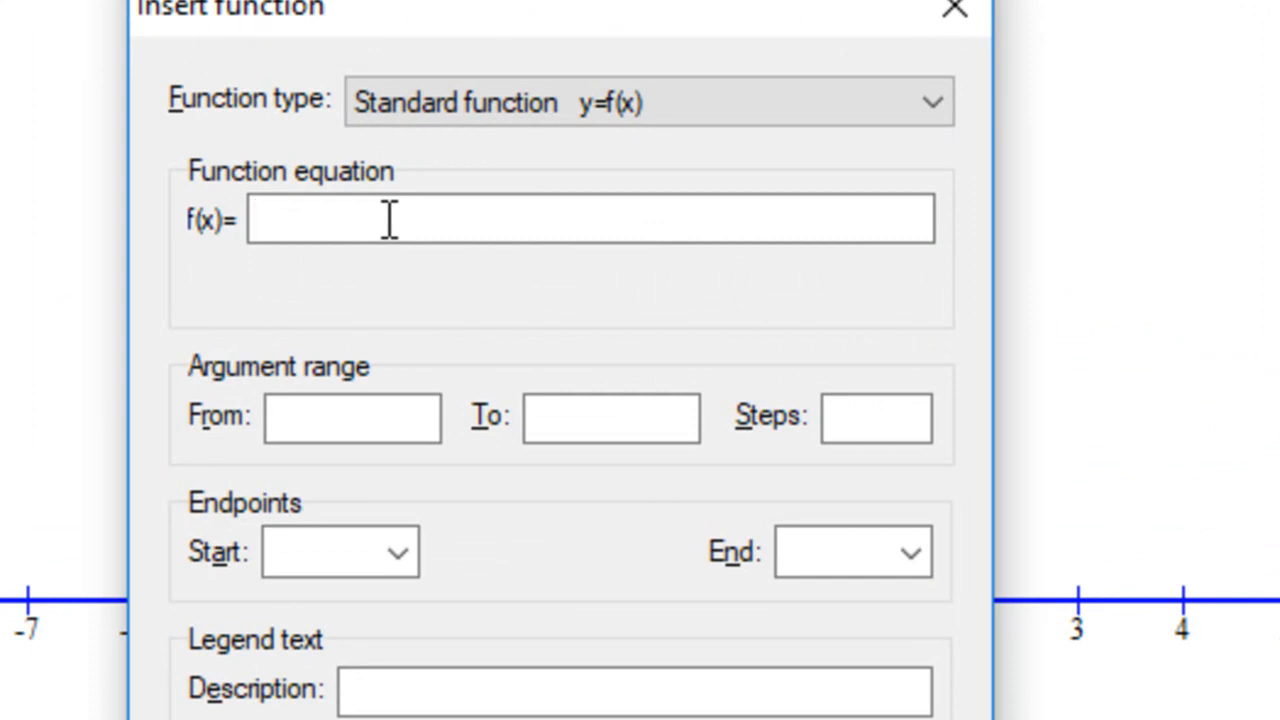
text((x+4)/(x-2))
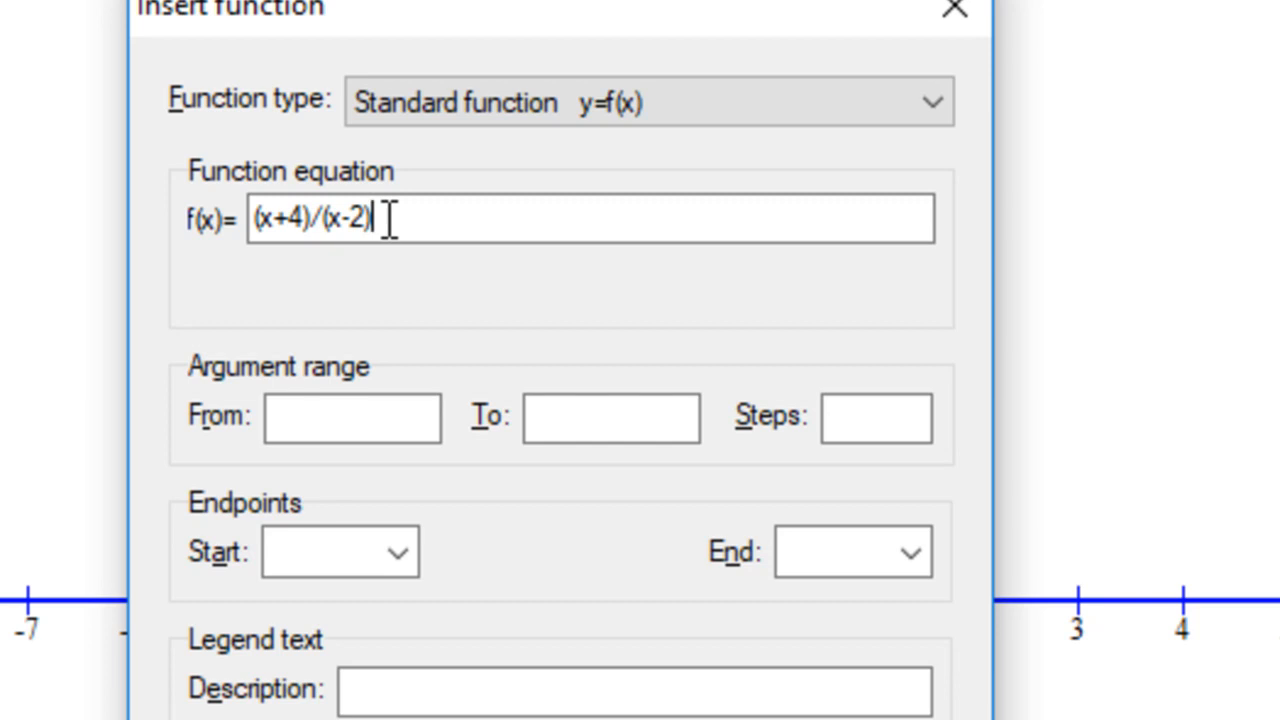
Step: Set the function's argument range from -10 to 10 with 1000 steps and insert it
click(346, 408)
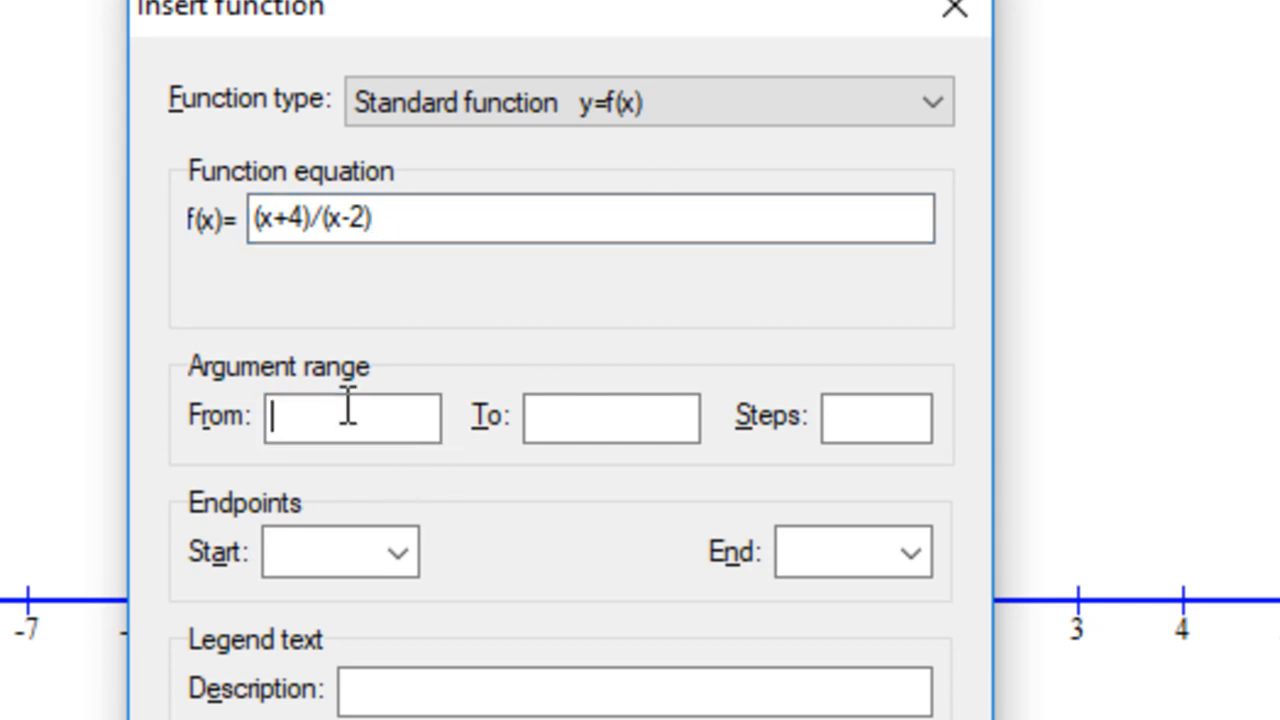
text(-10)
click(586, 408)
text(10)
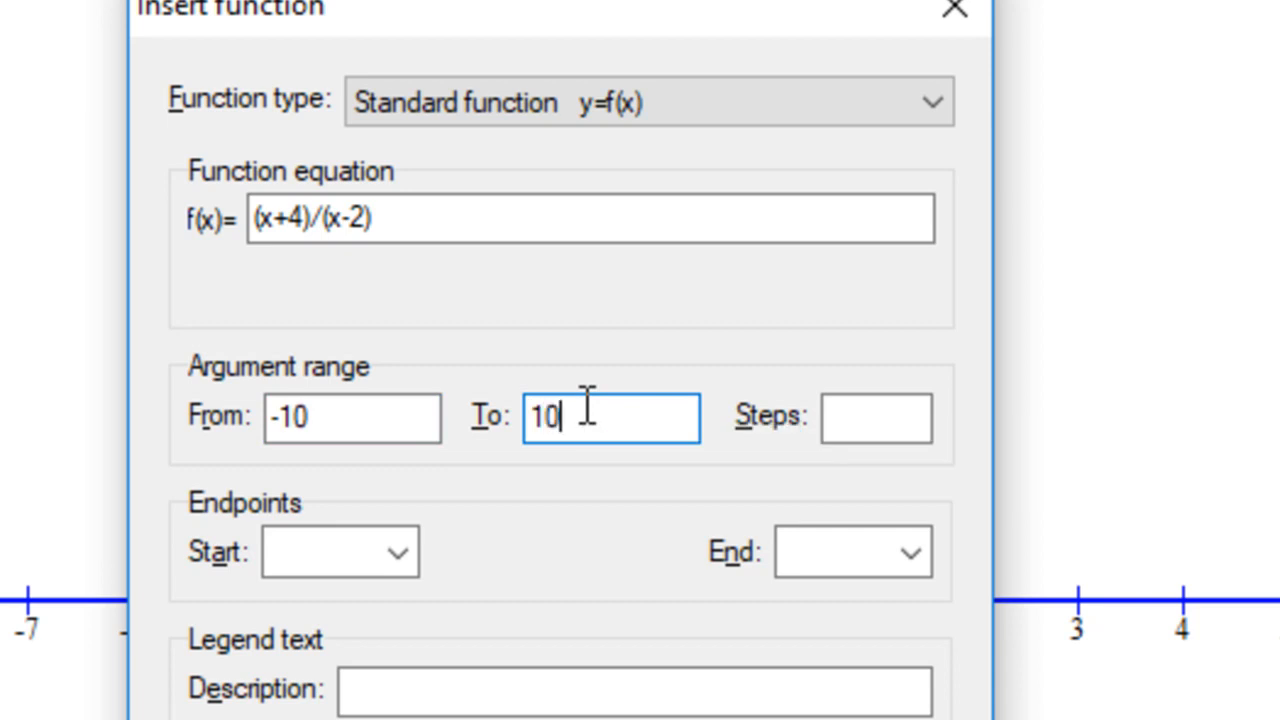
click(884, 420)
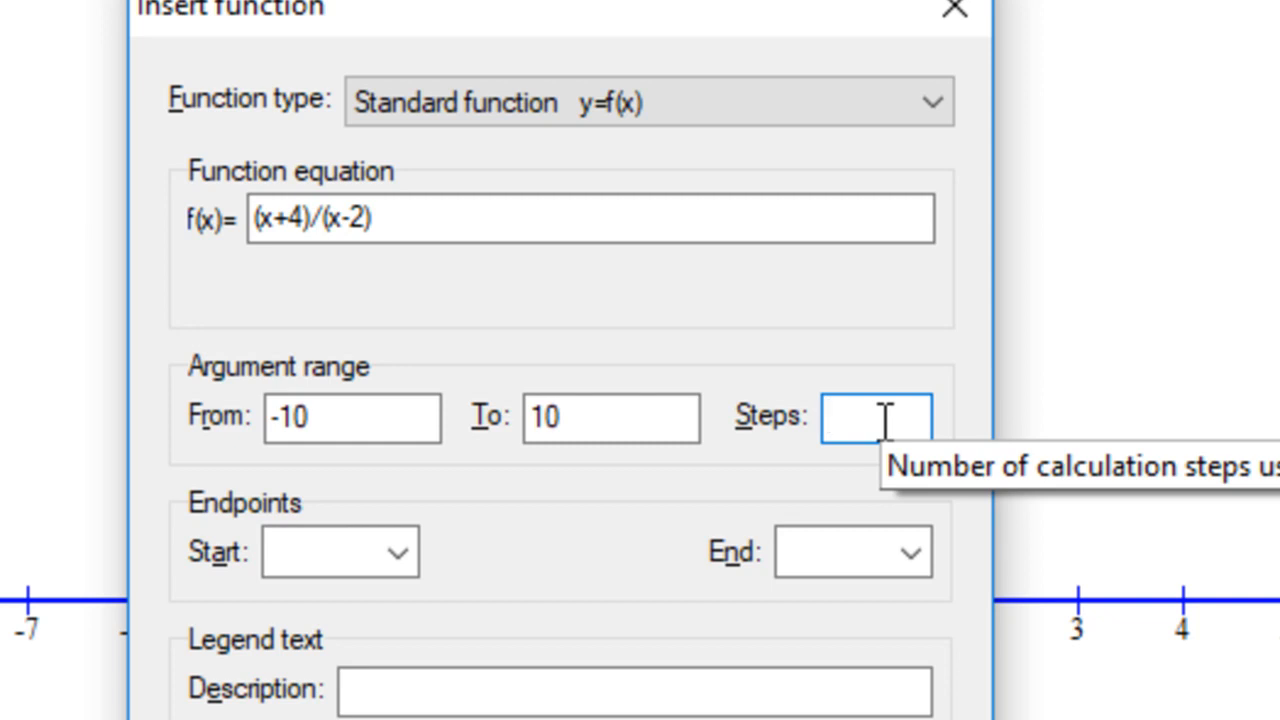
text(1000)
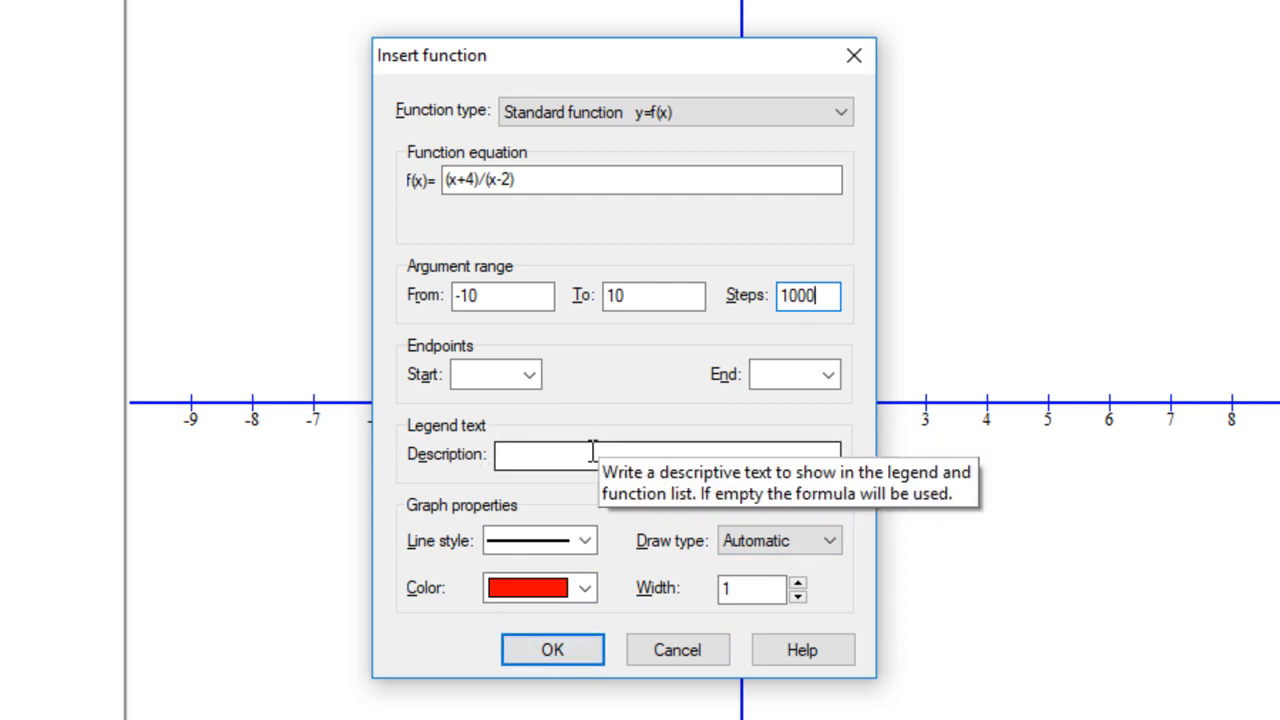
click(566, 660)
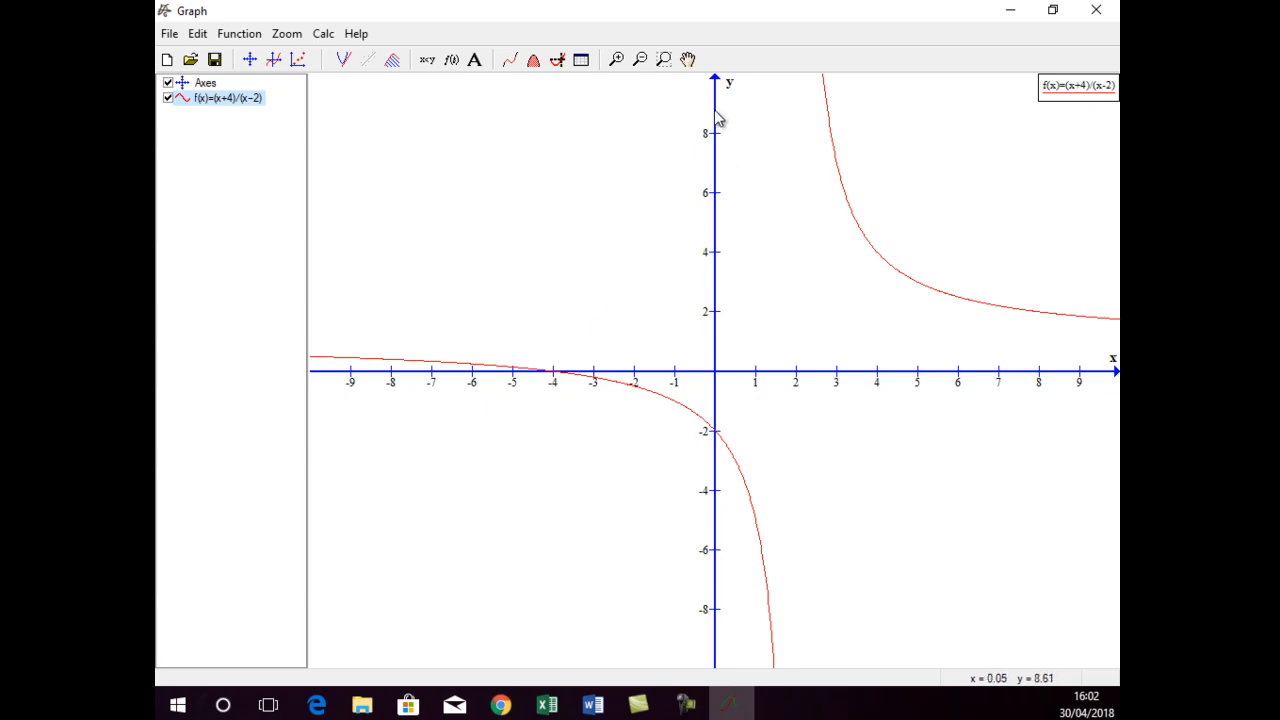
Step: Zoom out on the plot of (x+4)/(x-2) to examine the ends of both branches
scroll(684, 355, down, 2)
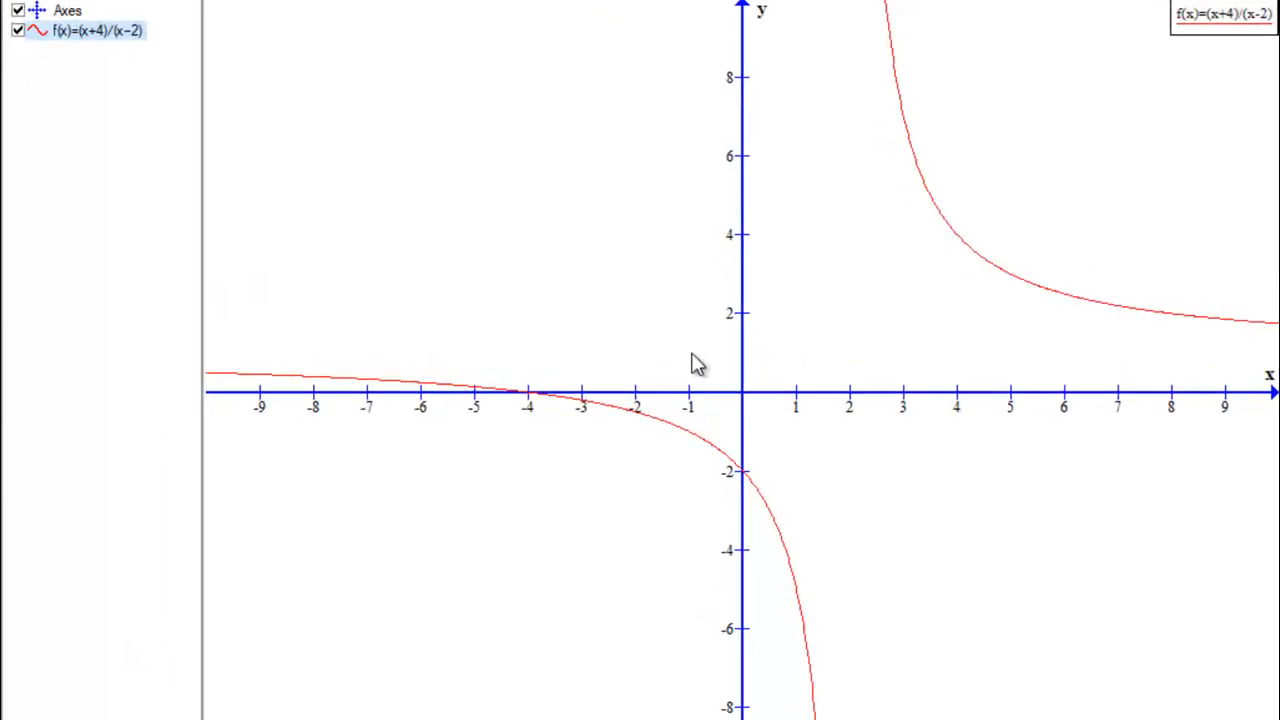
scroll(697, 364, down, 2)
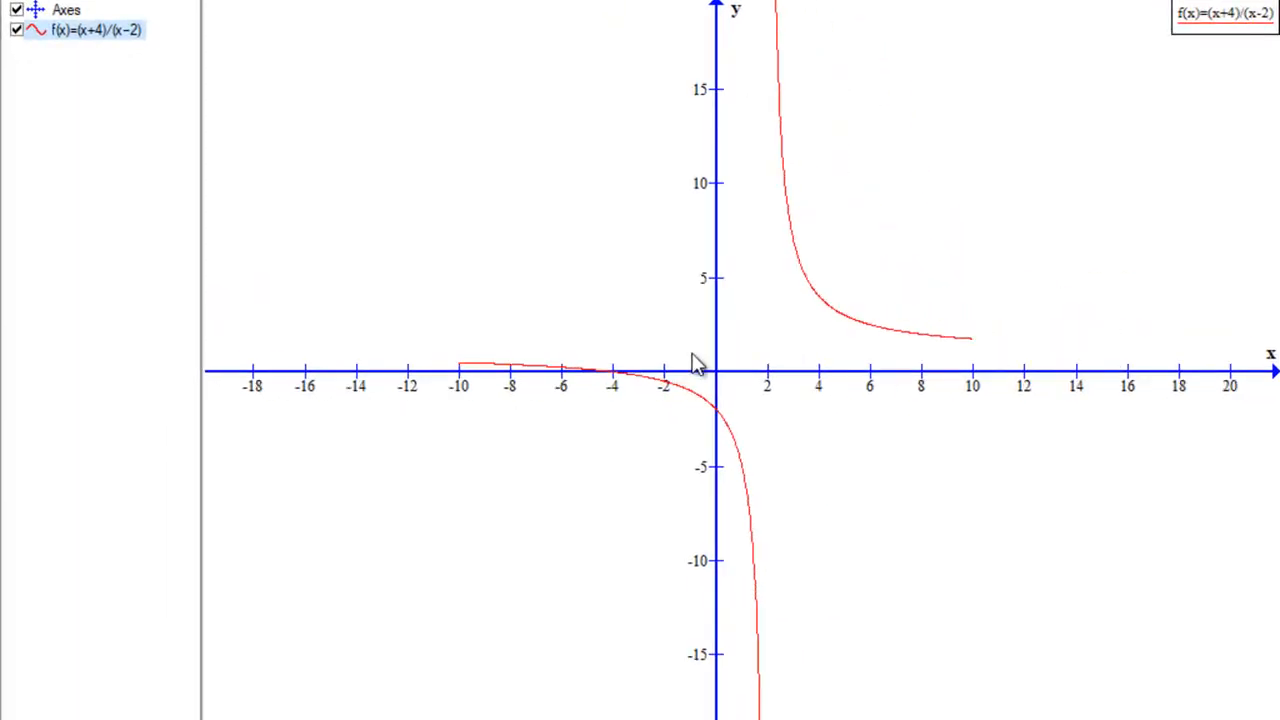
scroll(697, 364, down, 1)
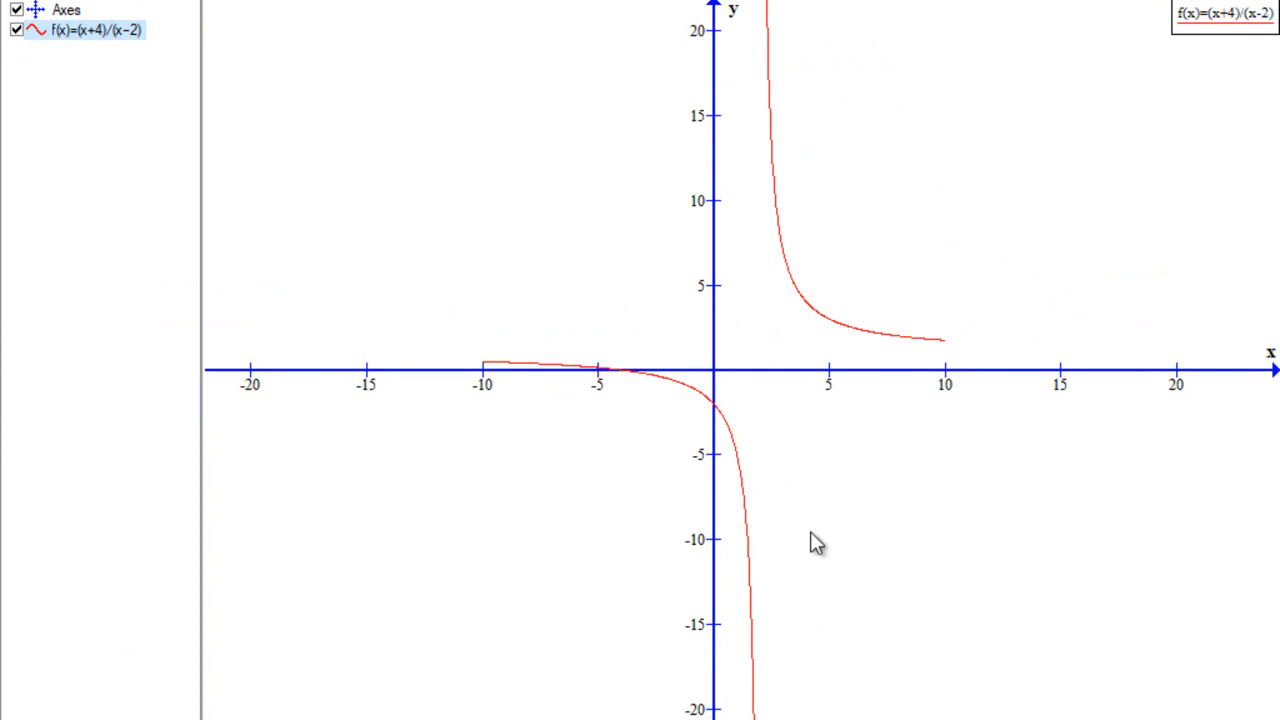
scroll(816, 542, down, 5)
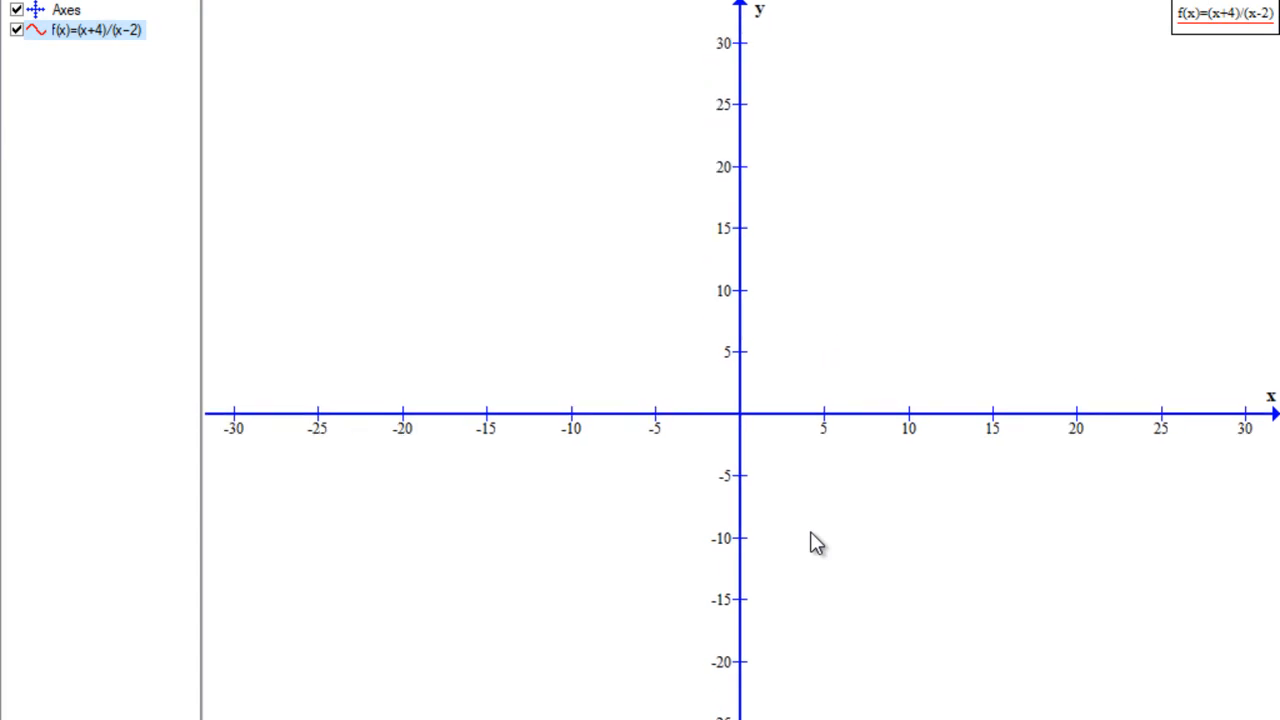
Step: Examine where the (x+4)/(x-2) curve crosses the x-axis near x = -4, then bring both branches back into a centred view
scroll(816, 542, down, 1)
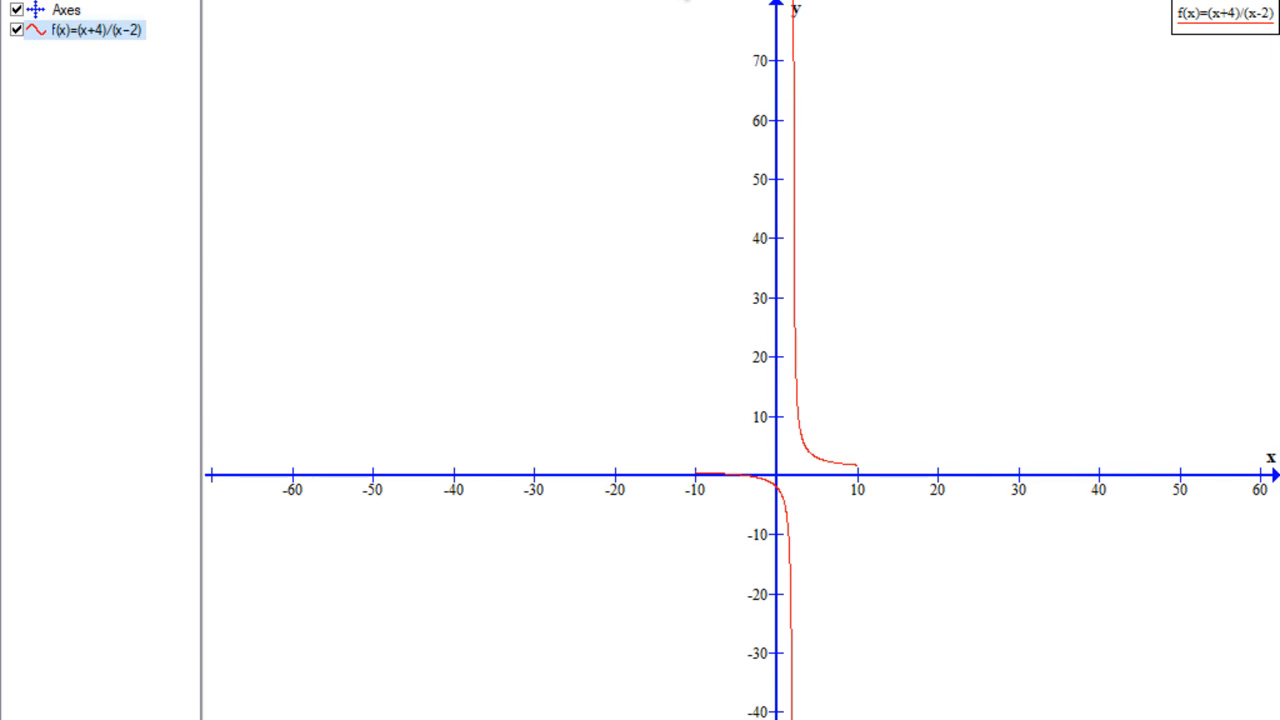
drag(645, 302, 944, 555)
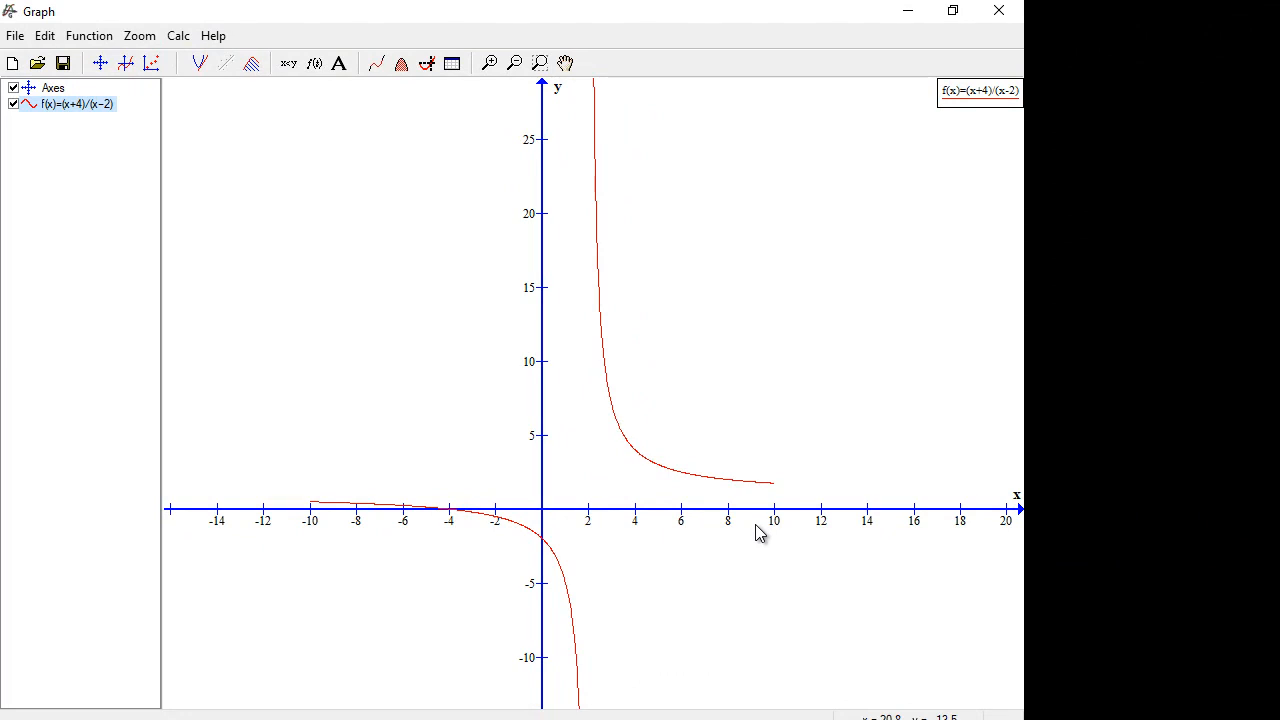
click(540, 62)
drag(374, 472, 512, 554)
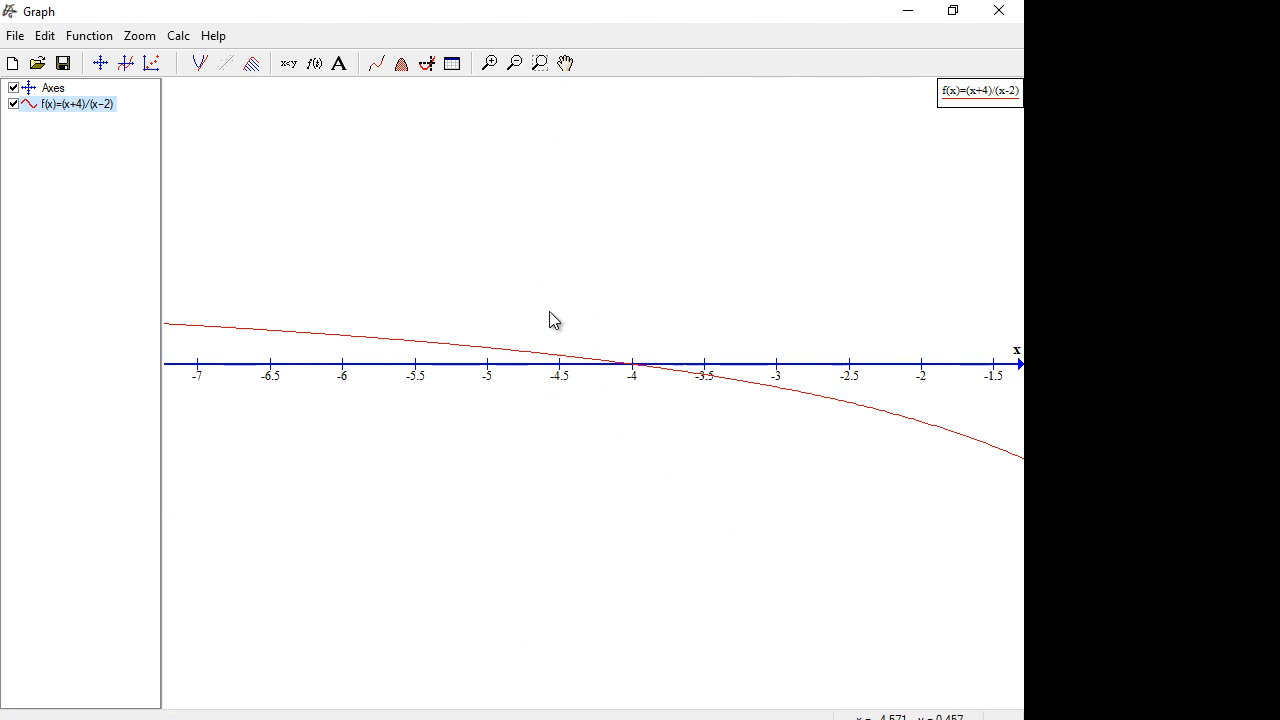
click(539, 63)
drag(571, 317, 700, 436)
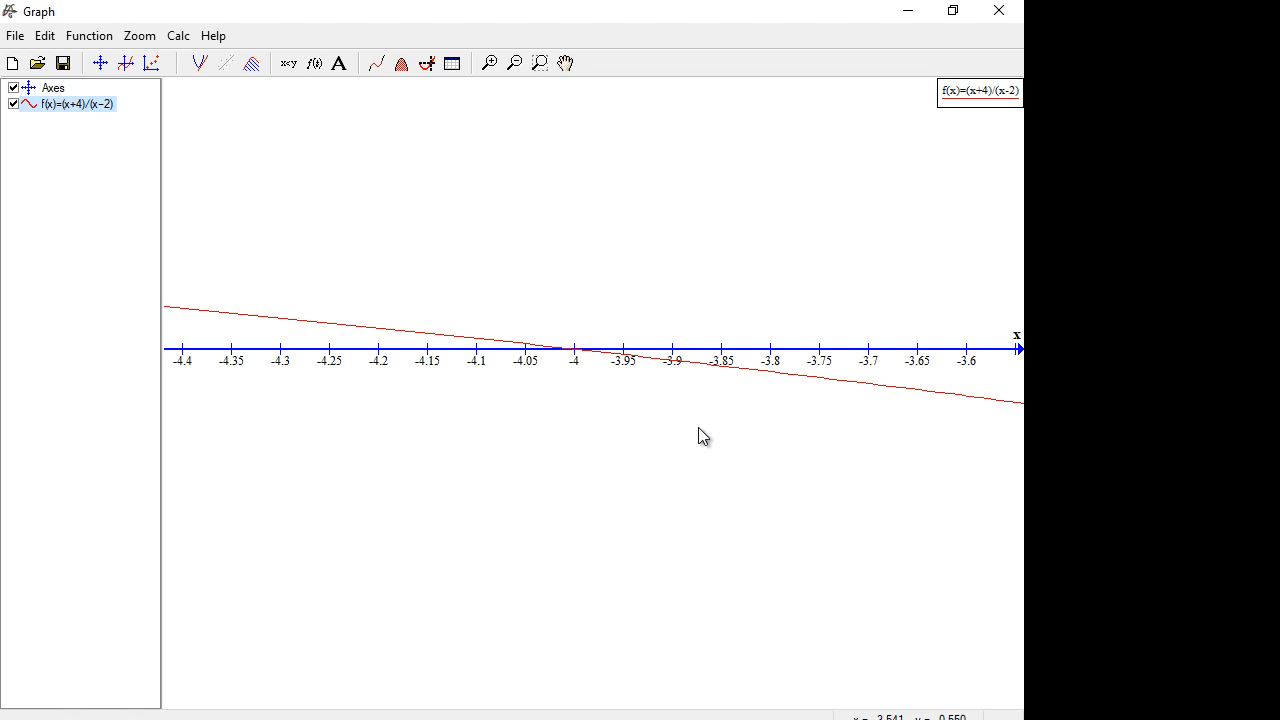
scroll(698, 427, down, 5)
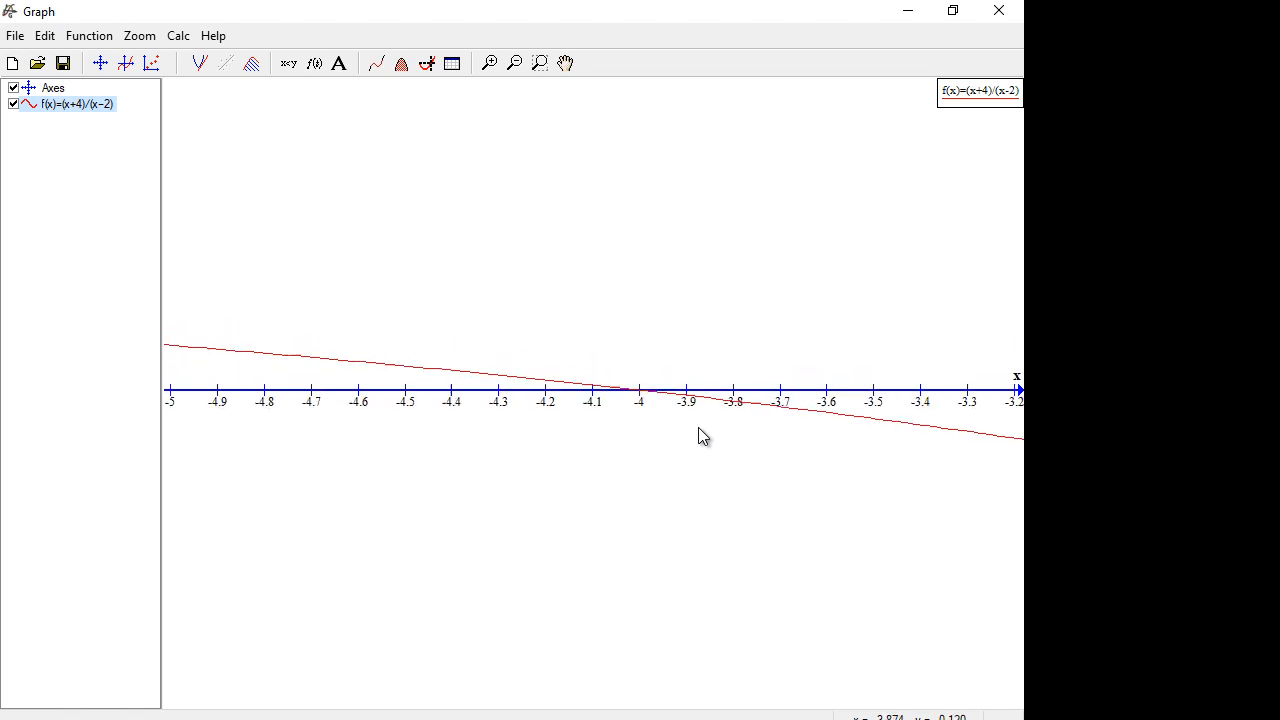
scroll(698, 427, down, 6)
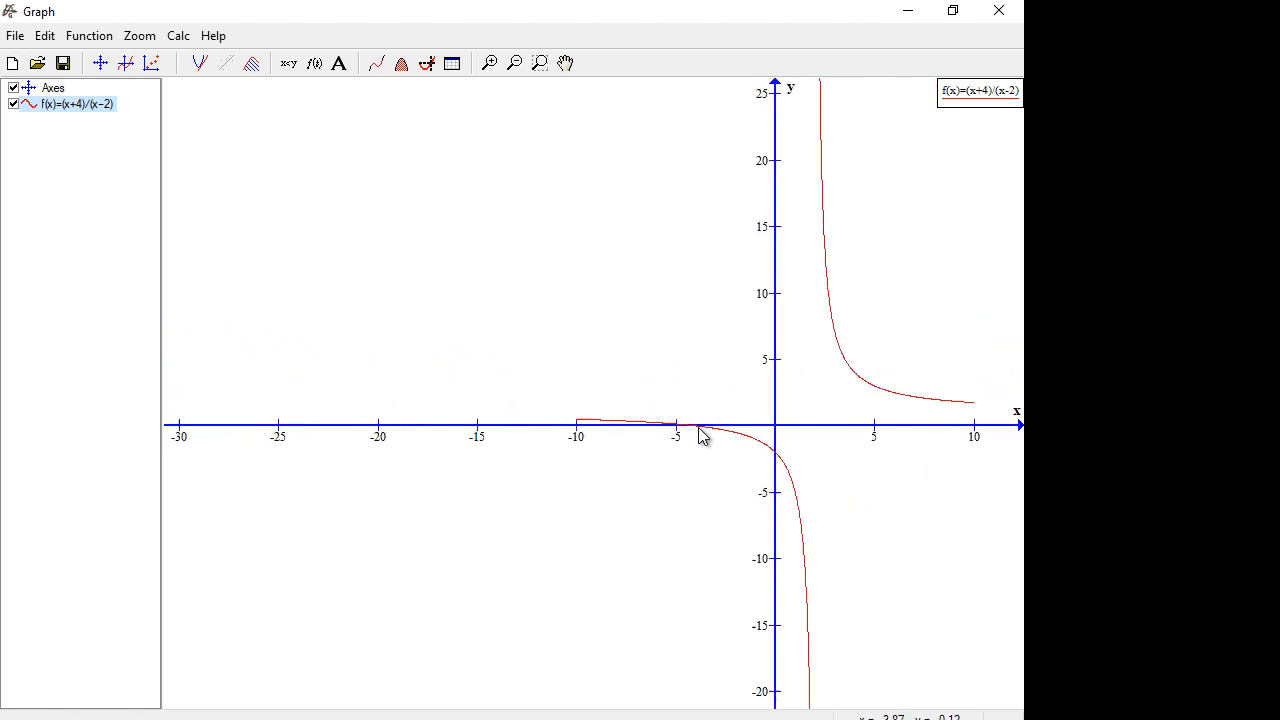
click(566, 63)
drag(866, 274, 689, 309)
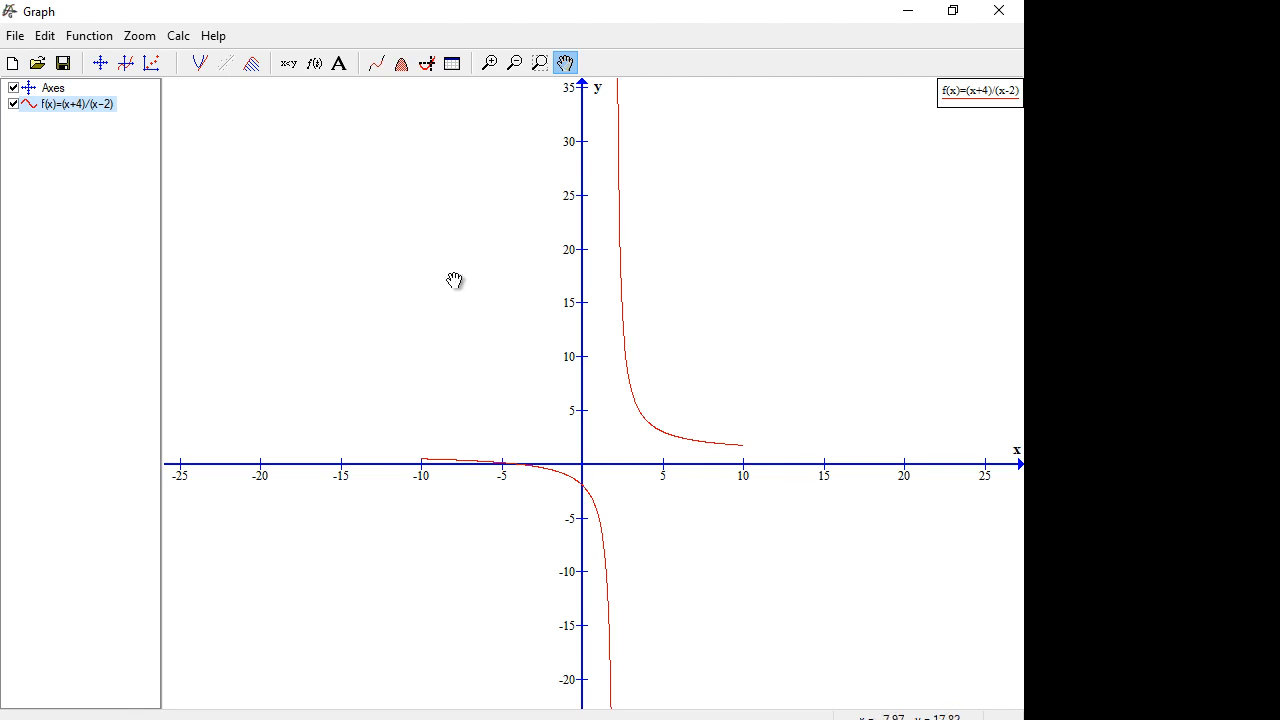
Step: Evaluate (x+4)/(x-2) with snapping to the x-axis to find its root and read the derivatives there
click(428, 64)
click(105, 554)
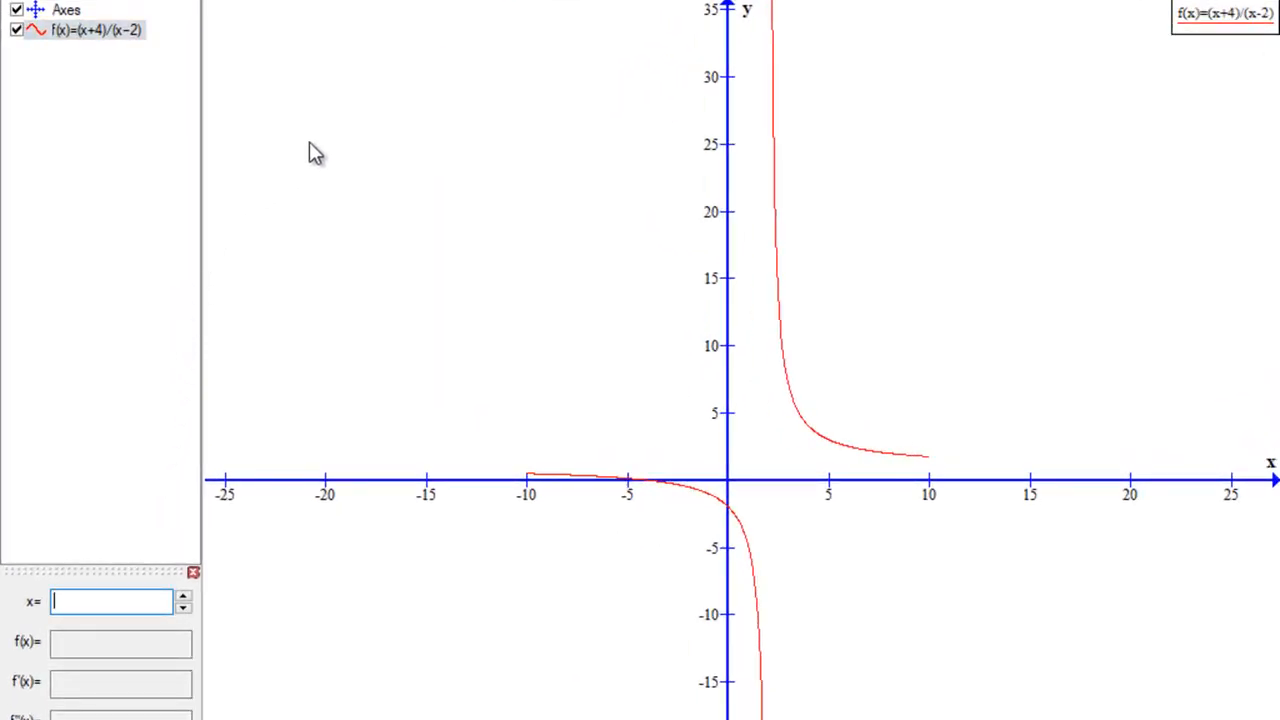
drag(314, 141, 316, 143)
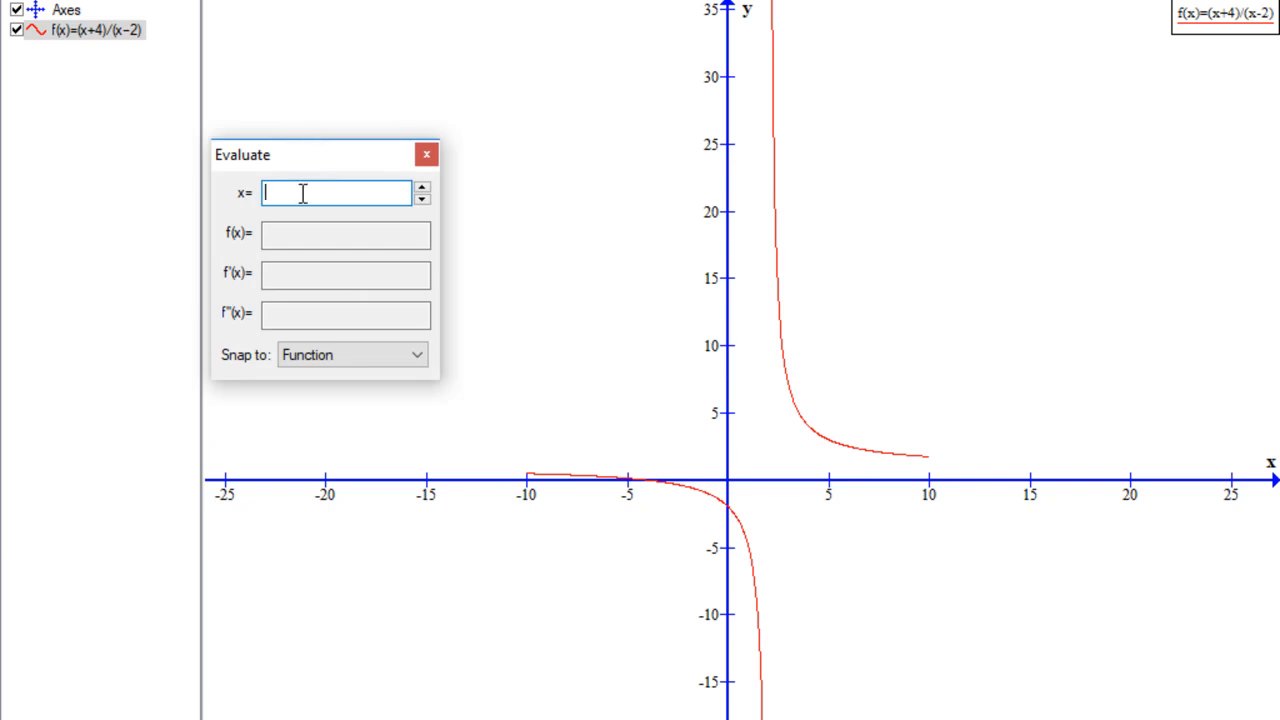
click(402, 356)
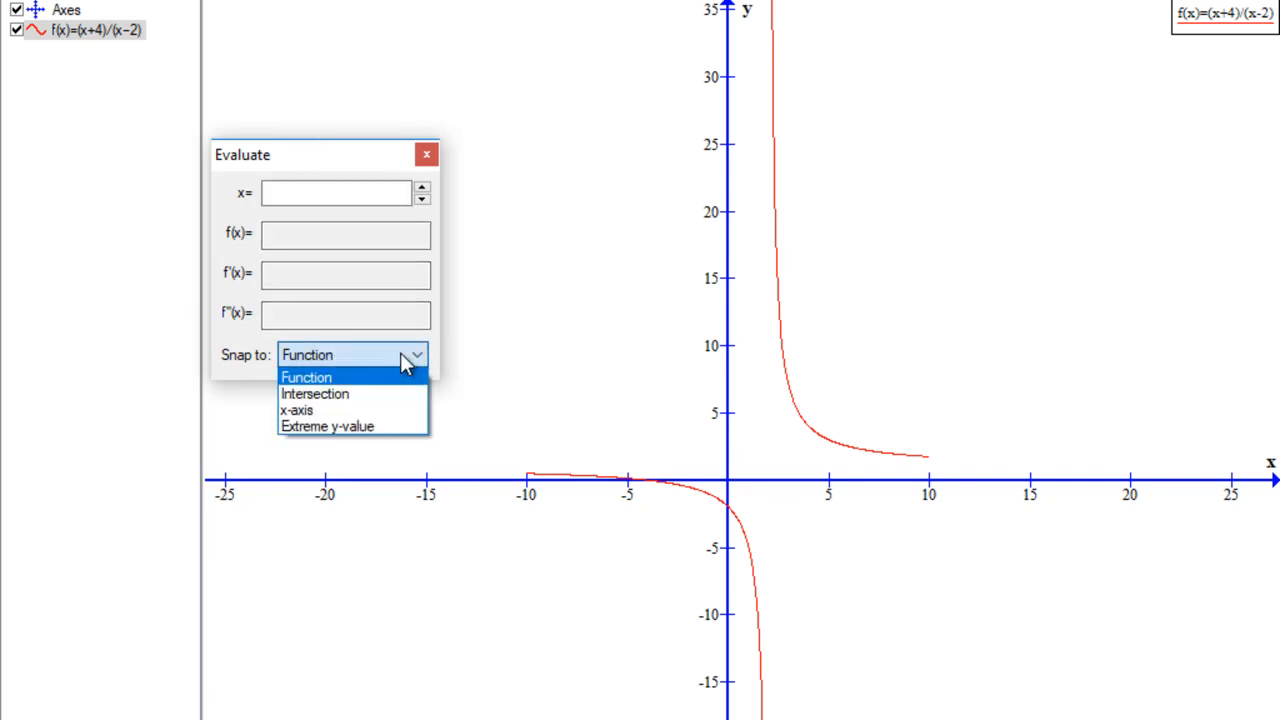
click(340, 411)
click(628, 418)
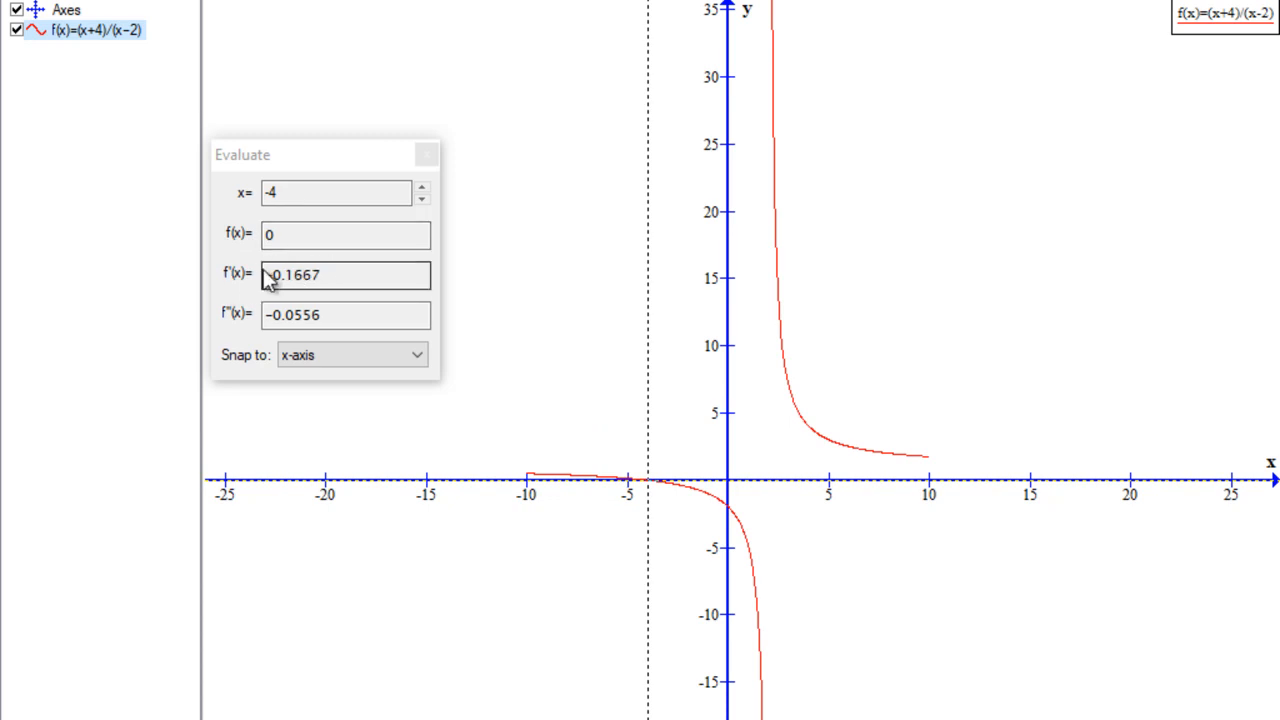
click(366, 277)
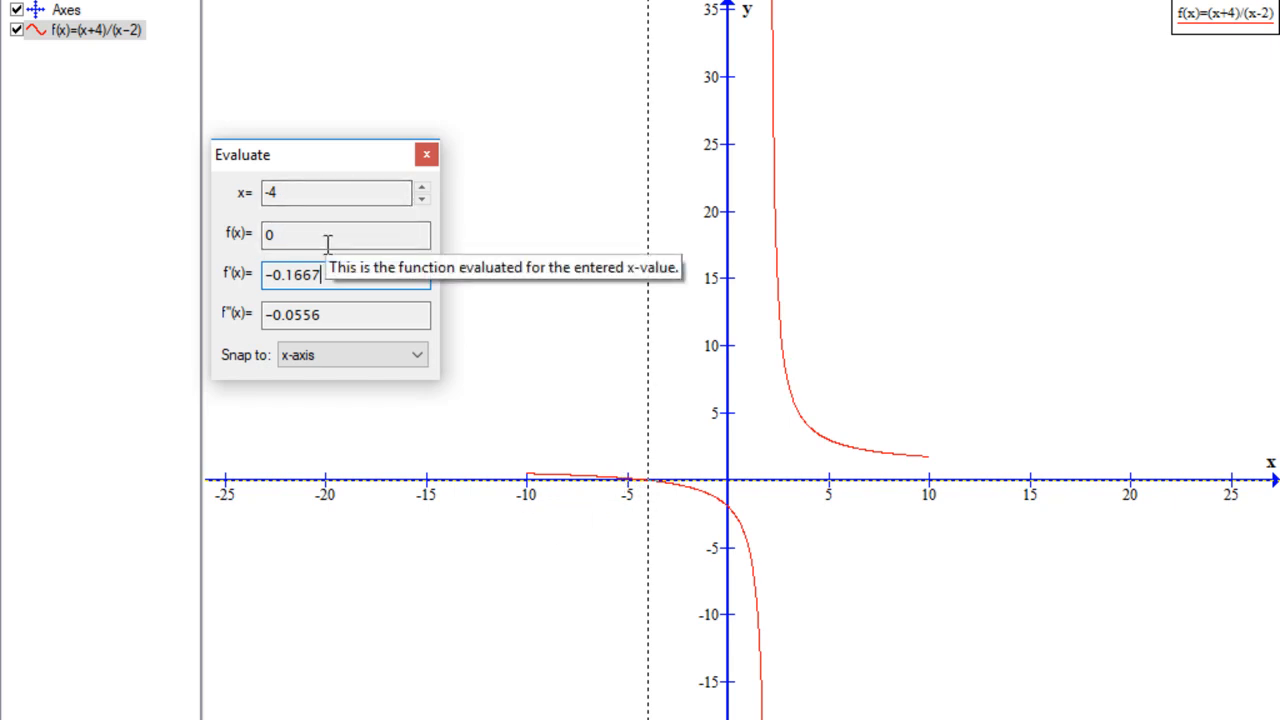
Step: Set the evaluation's snapping to Function and evaluate the function at x = 2
click(402, 358)
click(354, 378)
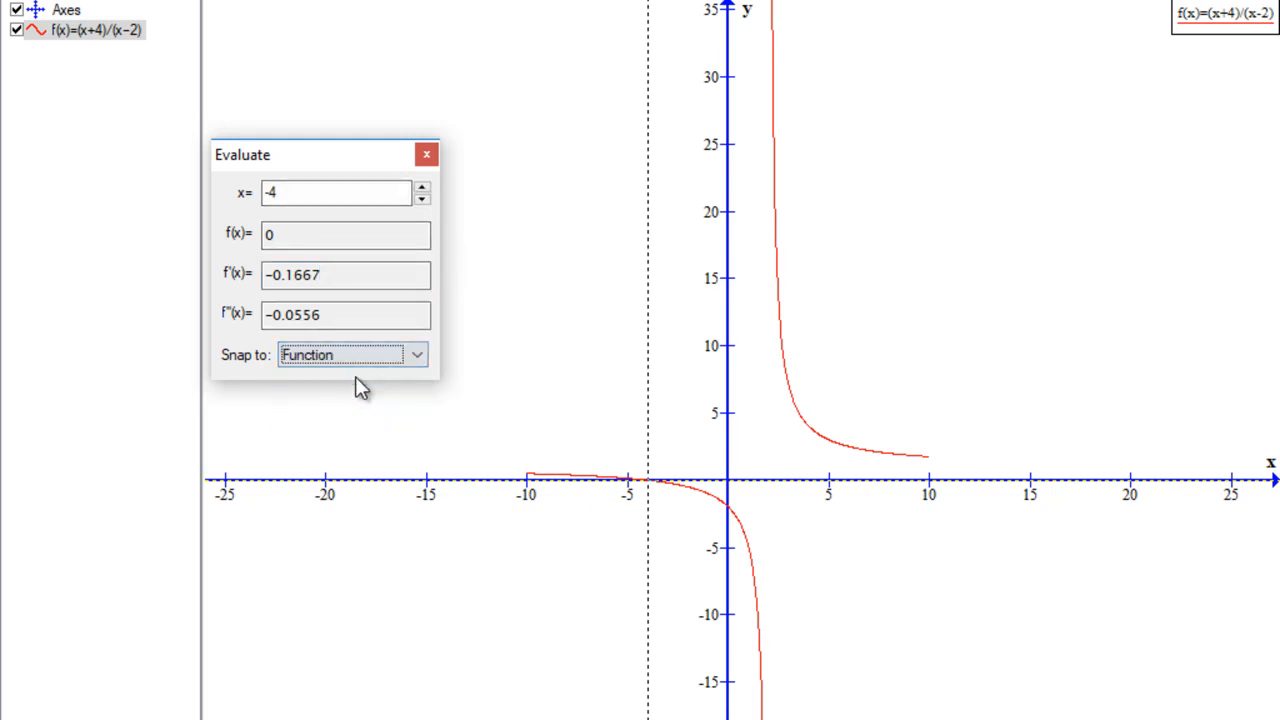
click(306, 192)
drag(306, 192, 272, 192)
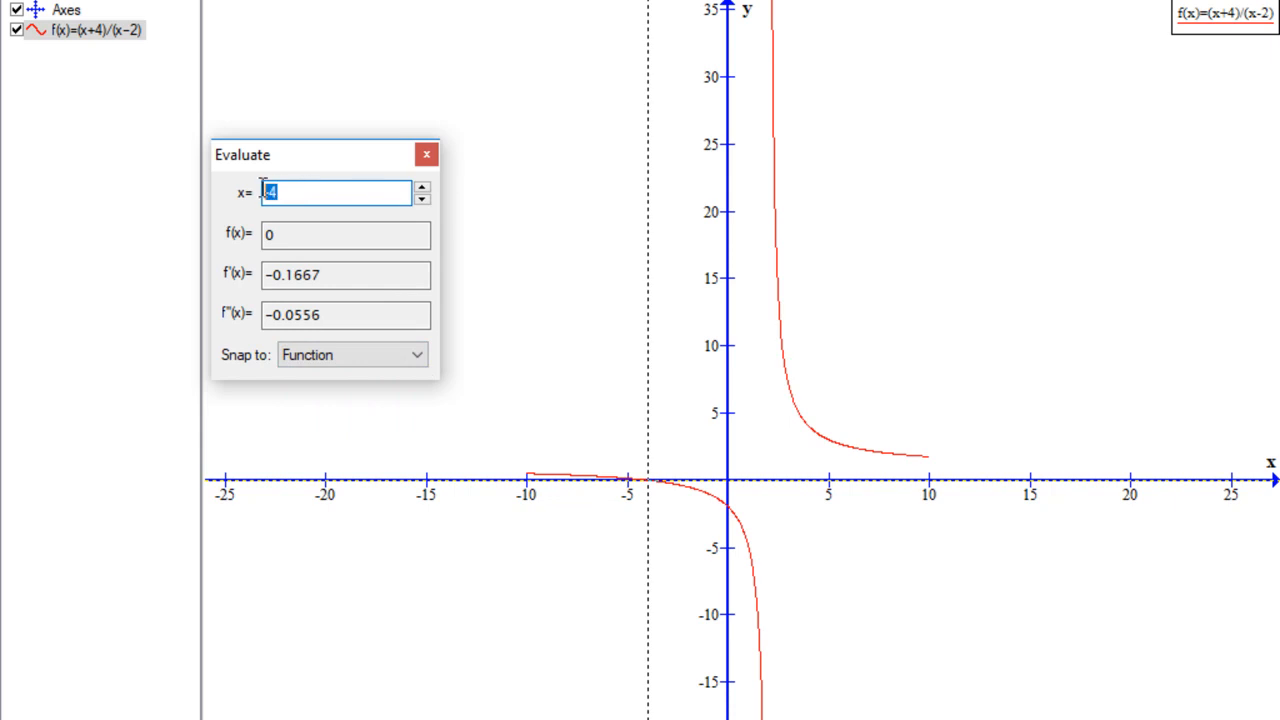
text(2)
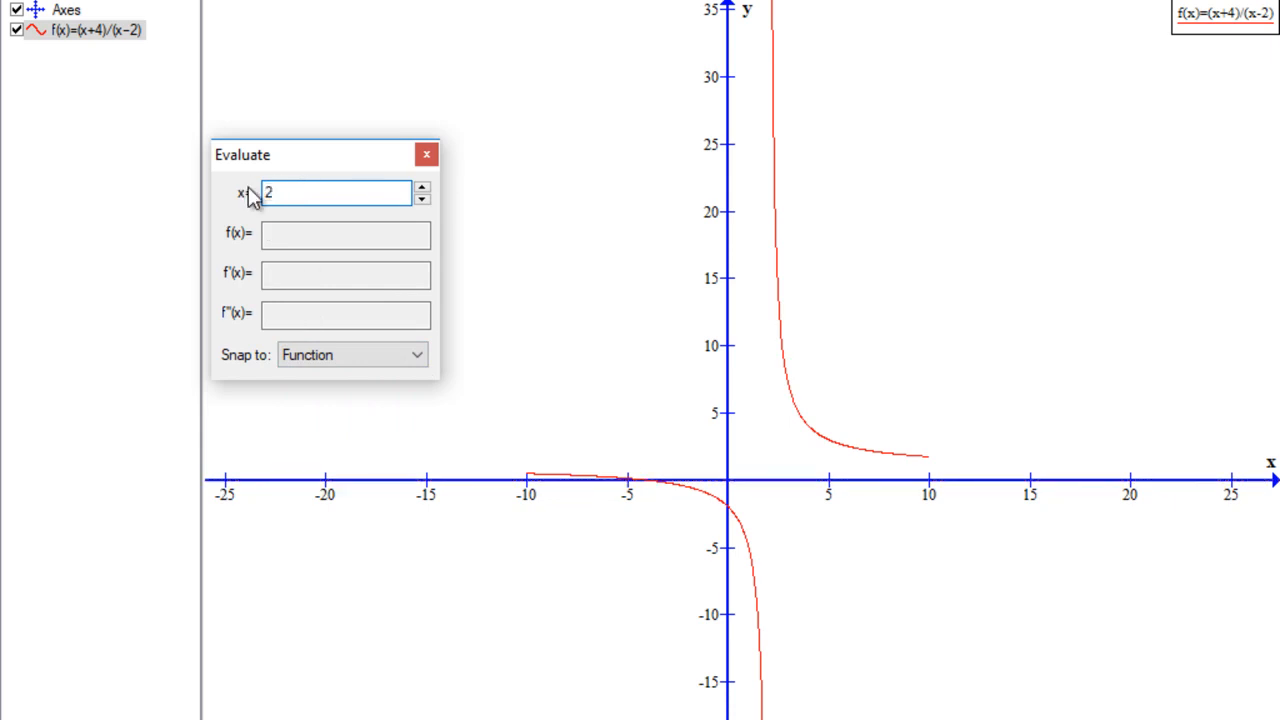
click(349, 237)
click(385, 355)
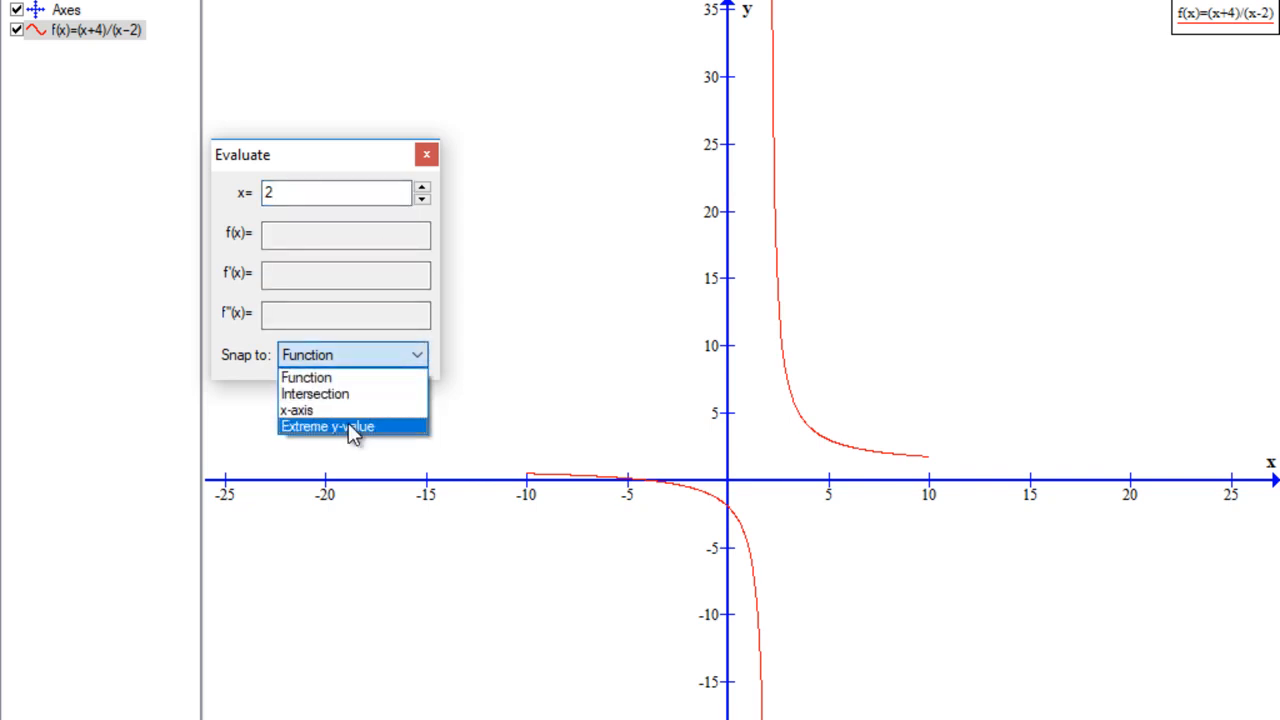
click(358, 385)
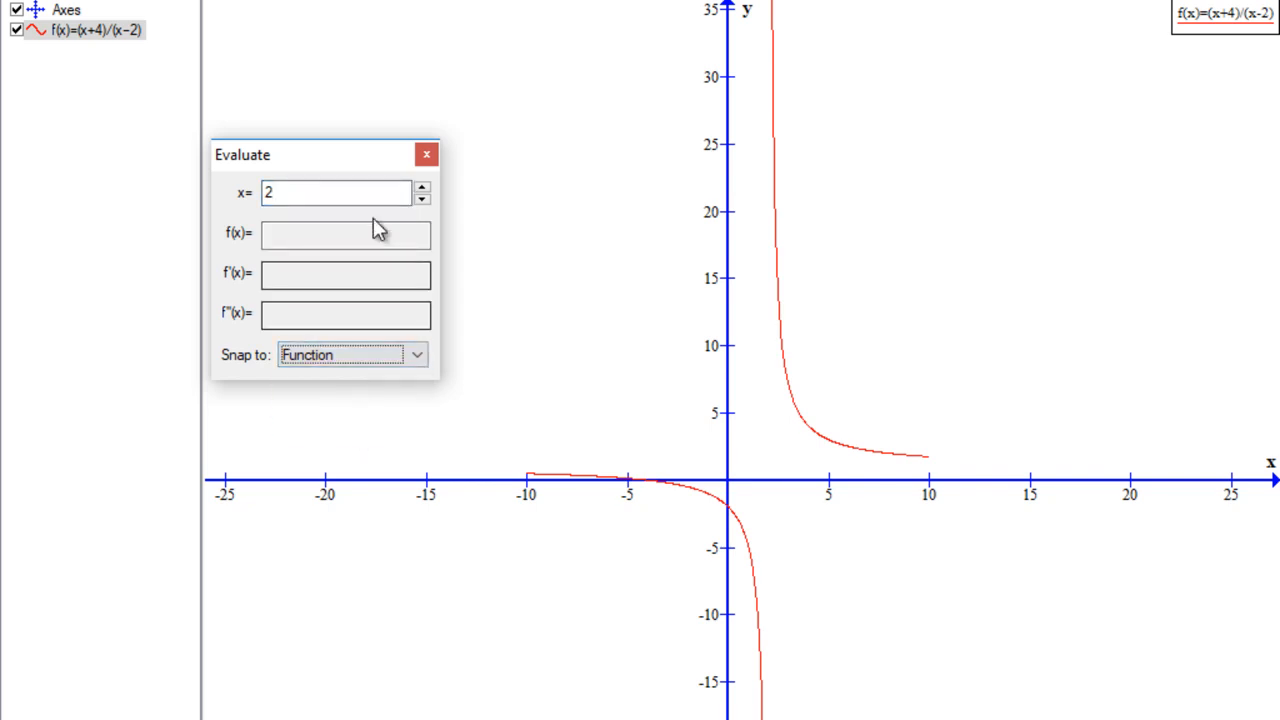
Step: Evaluate the function on both sides of x = 2, stepping x down to 1.9 and up to 3.8 in 0.1 increments
click(423, 203)
click(422, 187)
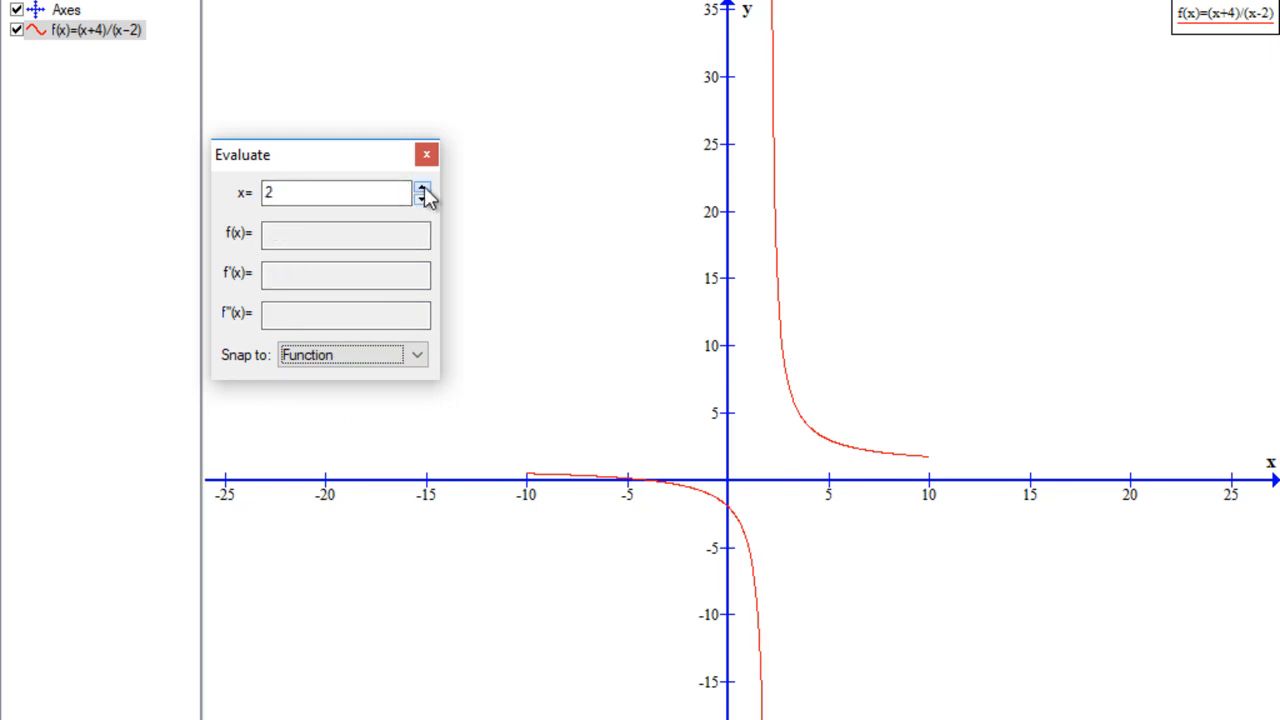
click(422, 202)
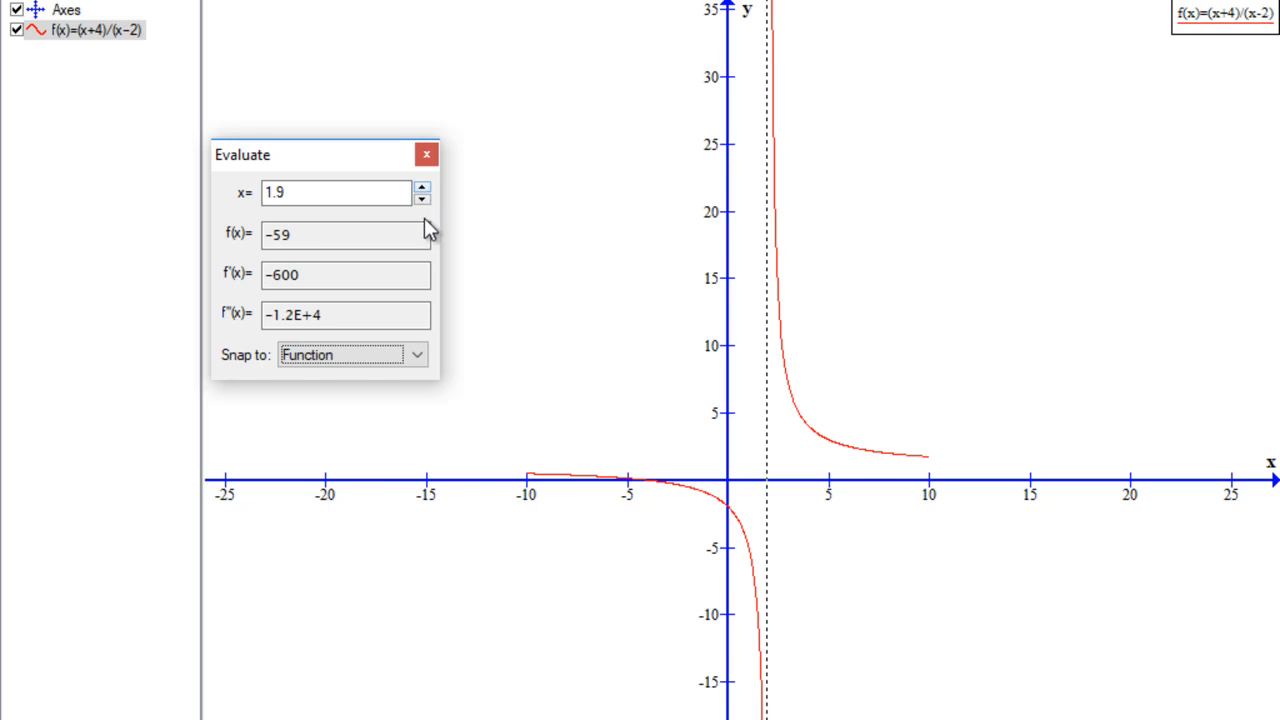
click(422, 187)
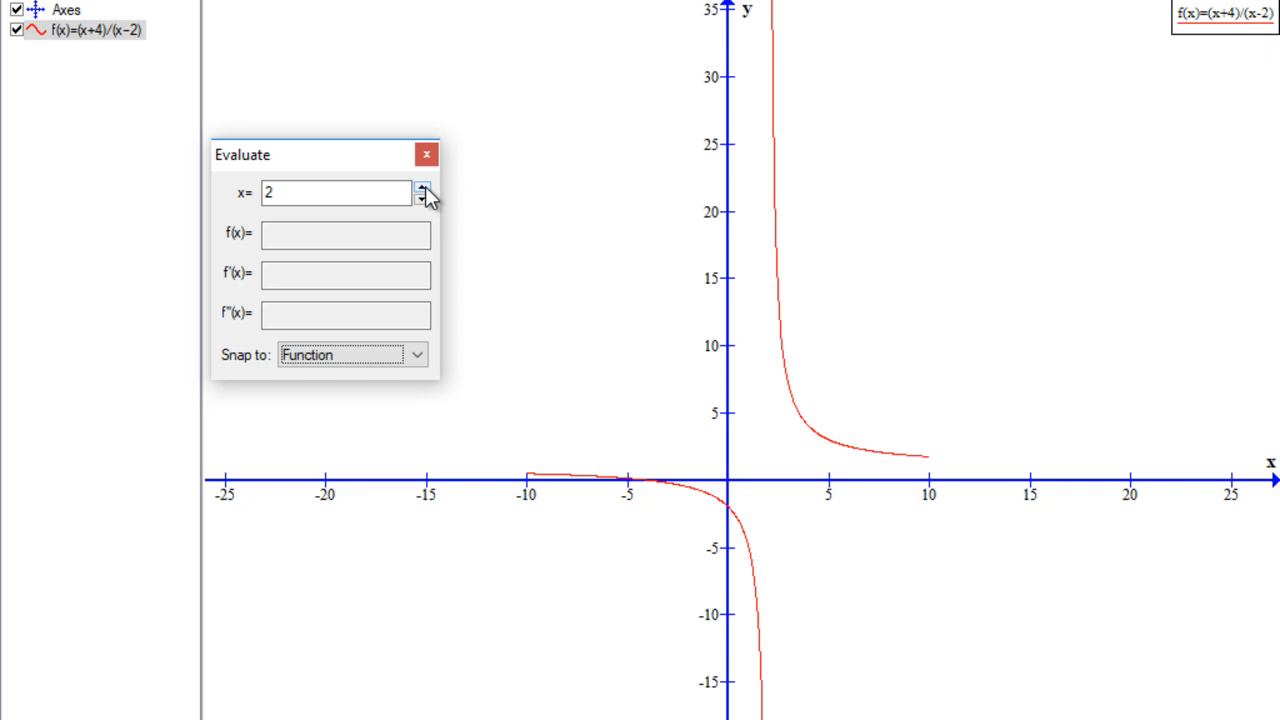
click(422, 187)
click(422, 187)
click(422, 187)
click(422, 187)
click(422, 187)
click(422, 187)
click(422, 187)
click(422, 187)
click(422, 187)
click(422, 187)
click(422, 187)
click(422, 187)
click(422, 187)
click(422, 187)
click(422, 187)
click(422, 187)
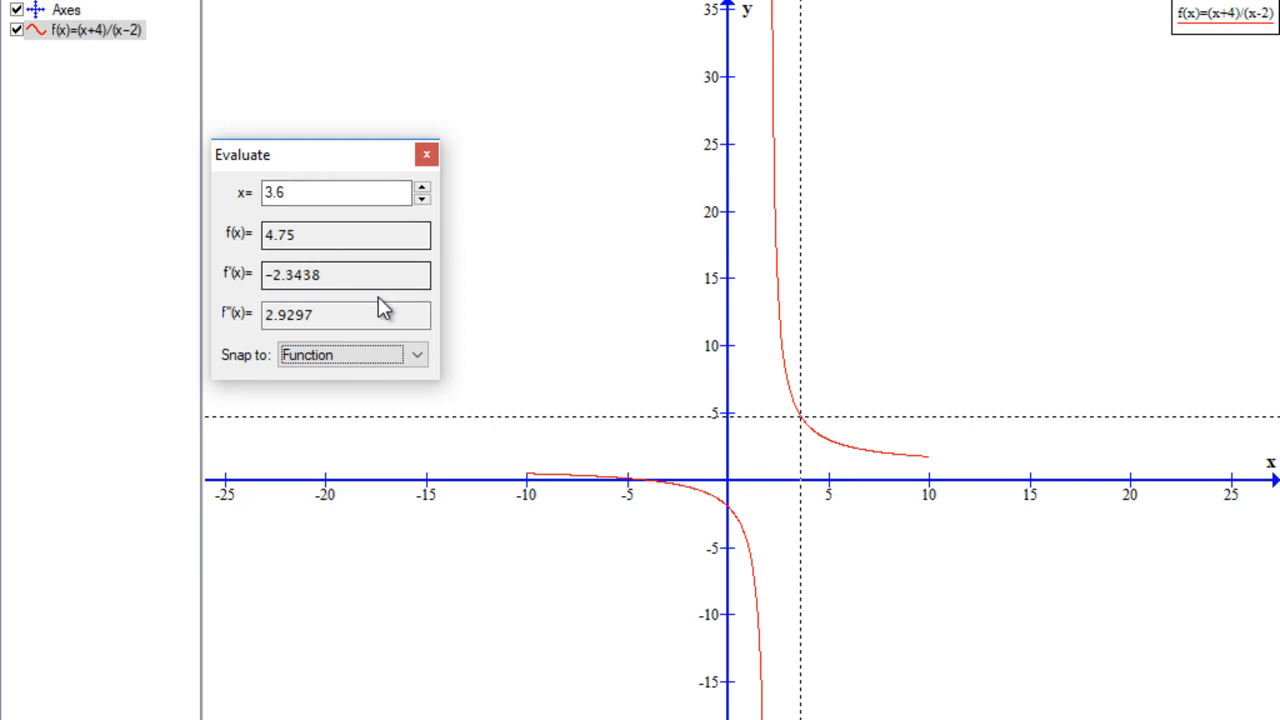
click(422, 188)
click(422, 188)
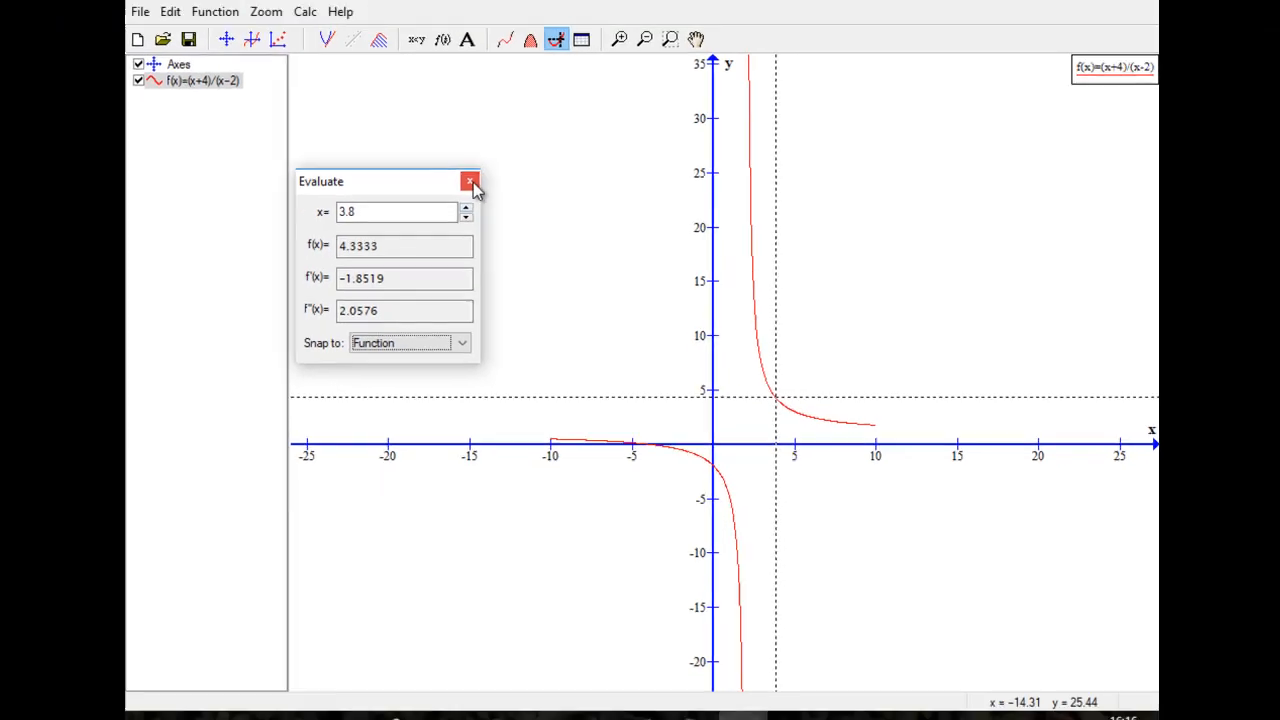
Step: Calculate a table of function and derivative values from -10 to 10 with Δx 0.1, and close the table and evaluation windows
click(590, 60)
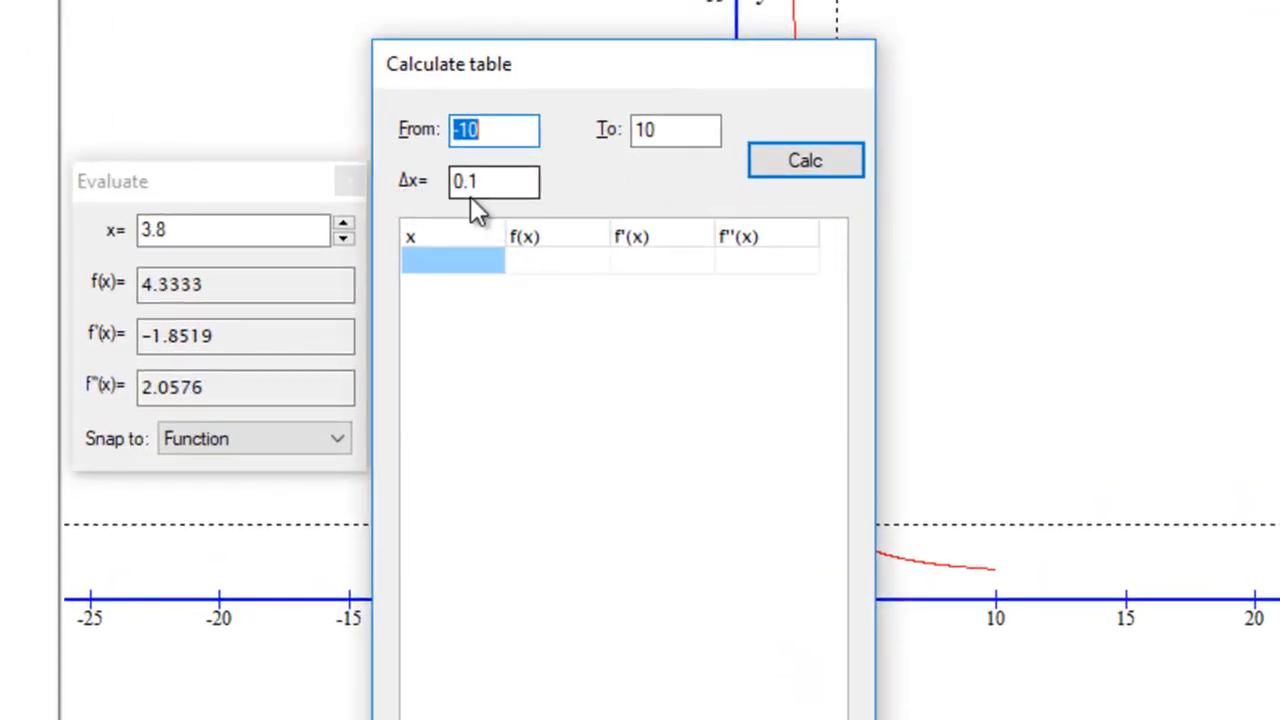
click(806, 163)
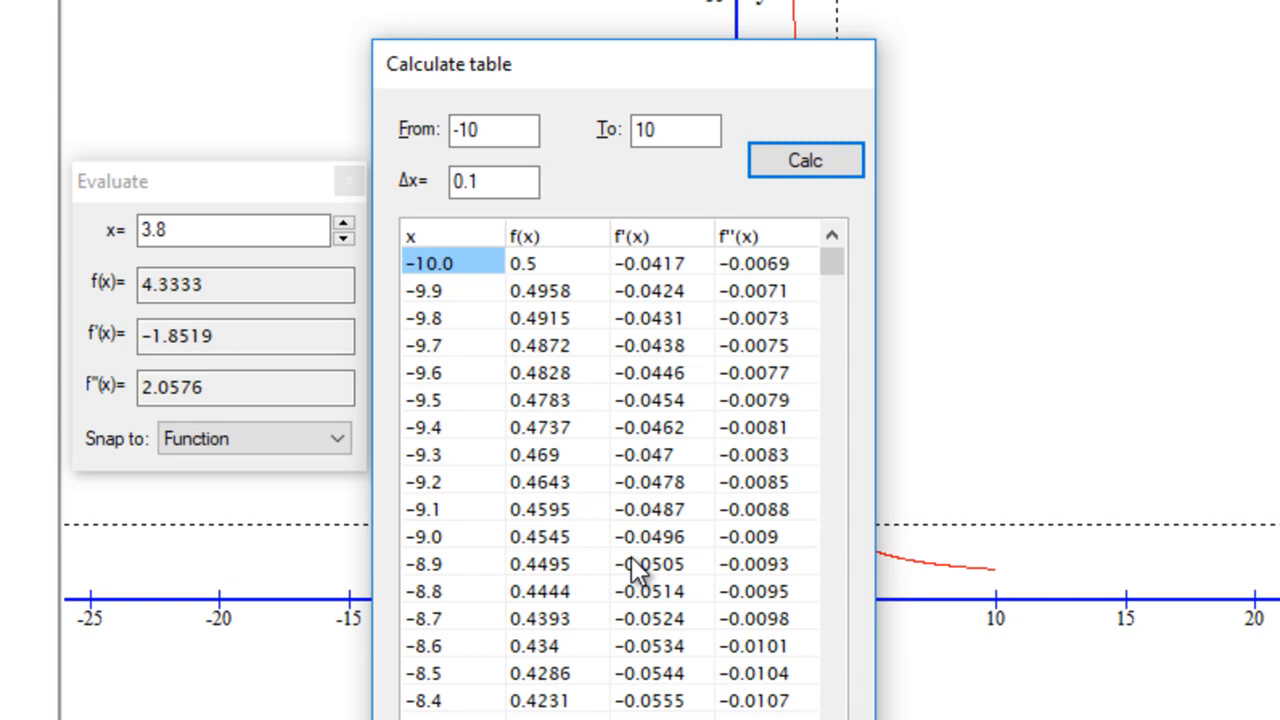
key(Escape)
click(345, 188)
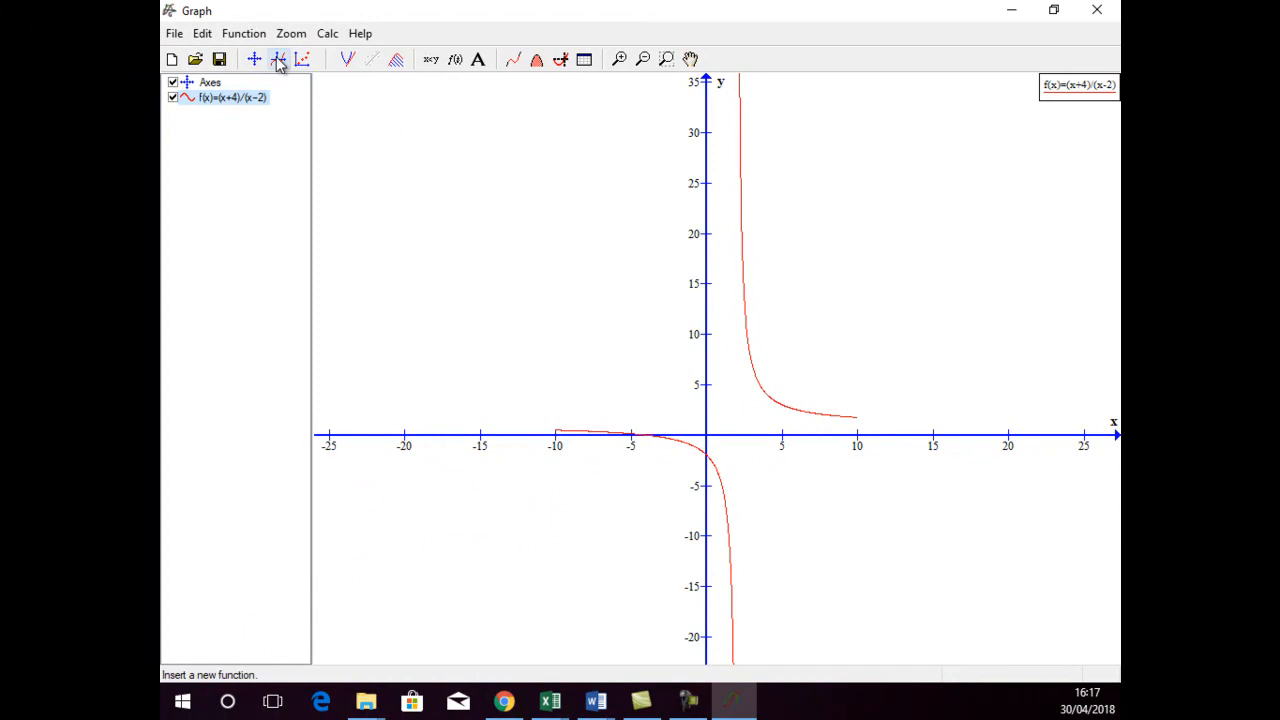
Step: Start a new standard function and enter cos(x) as its equation
click(279, 60)
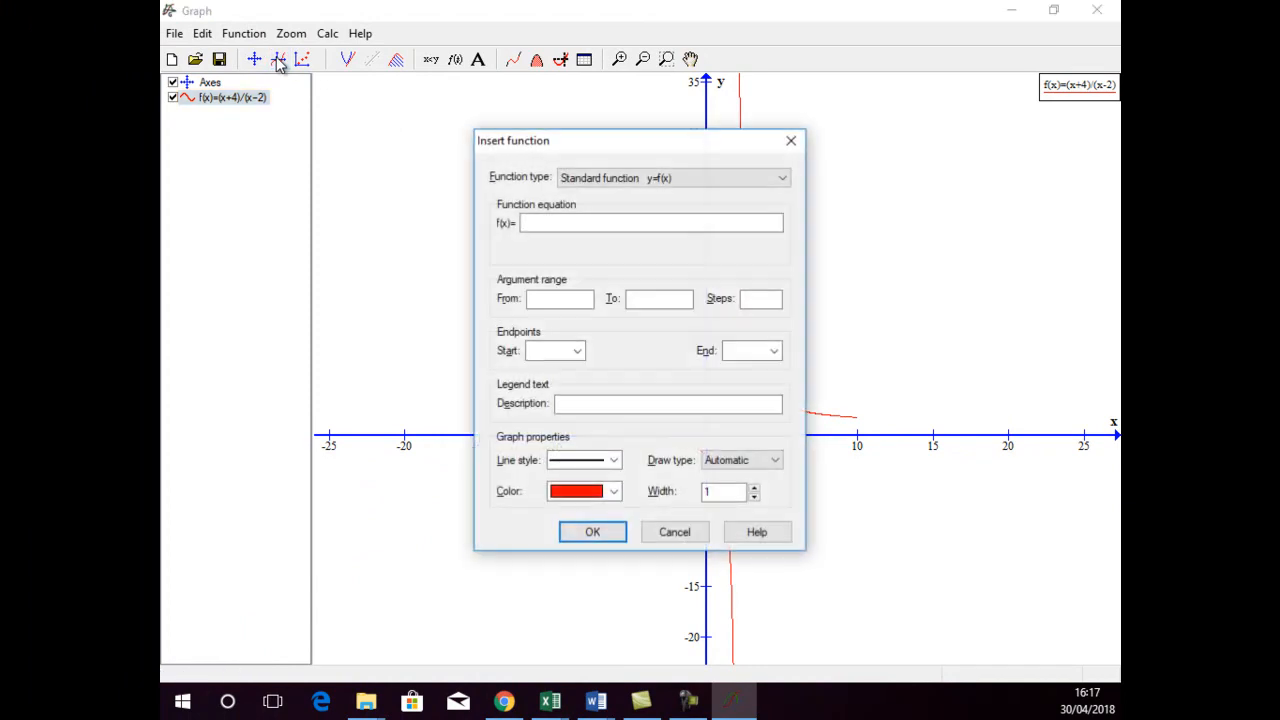
click(589, 222)
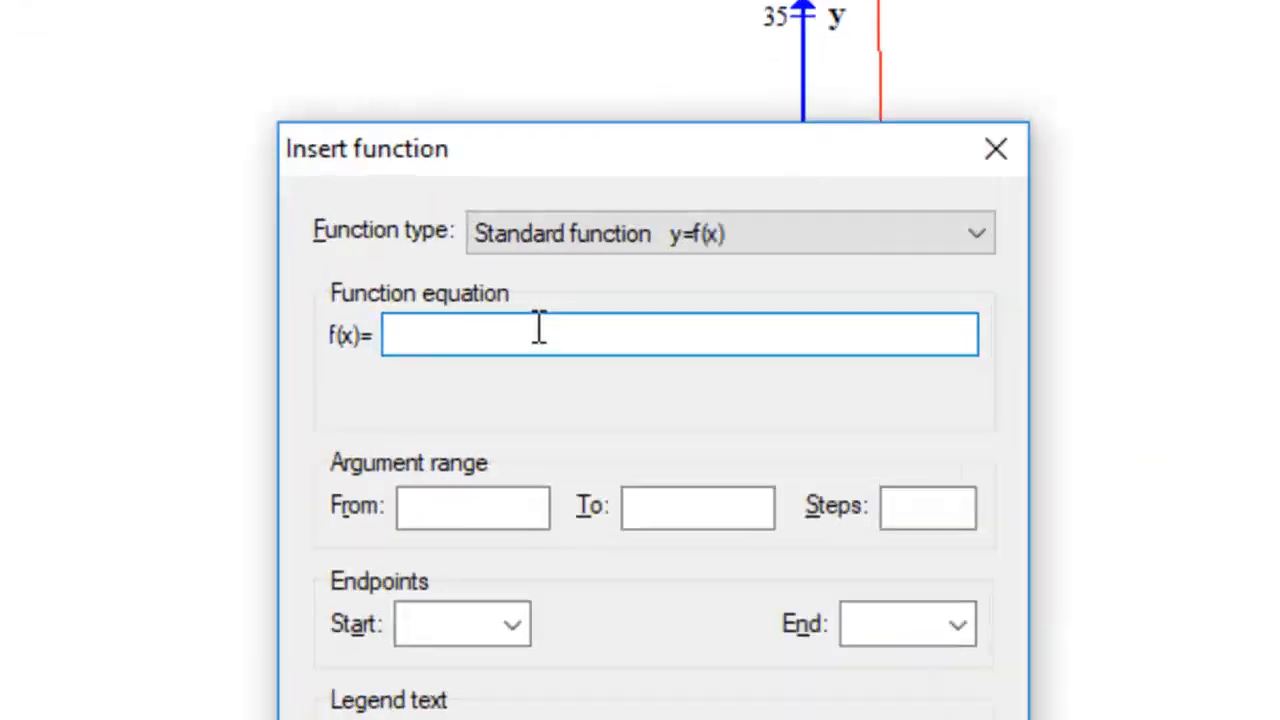
text(cos)
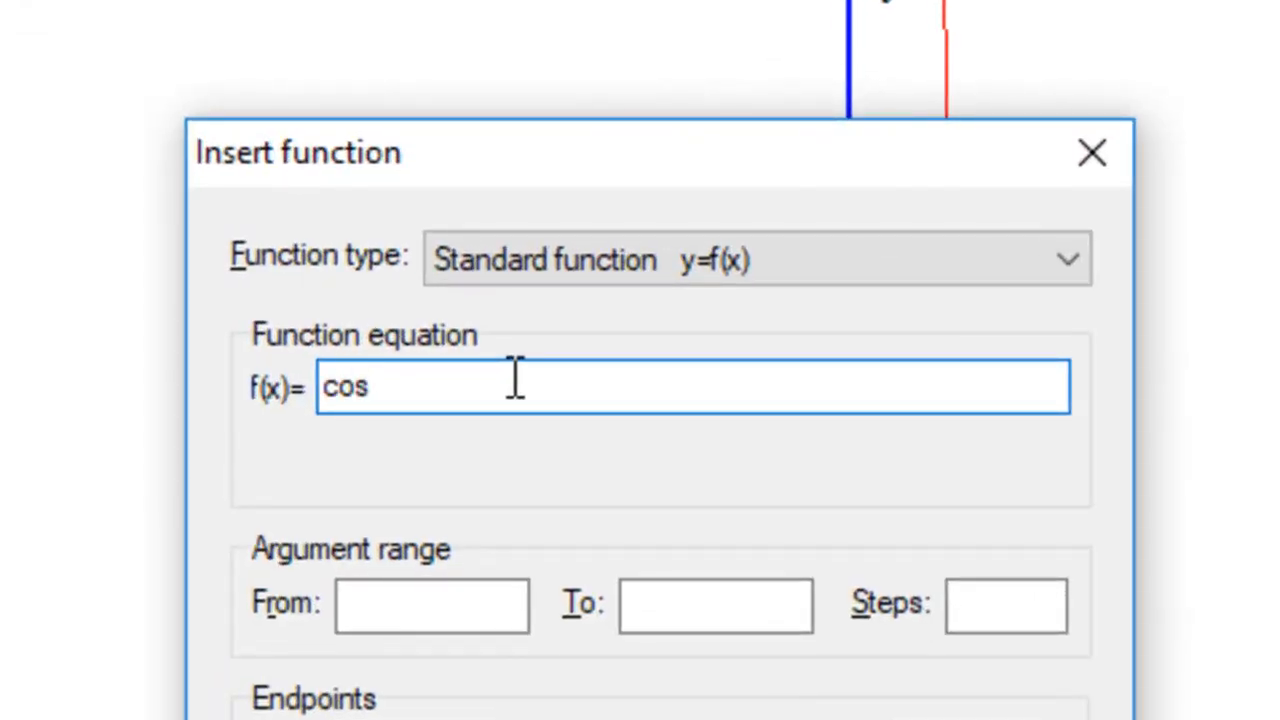
text((x))
Step: Set the cosine function's argument range from -7 to 7 with 10000 steps
click(447, 615)
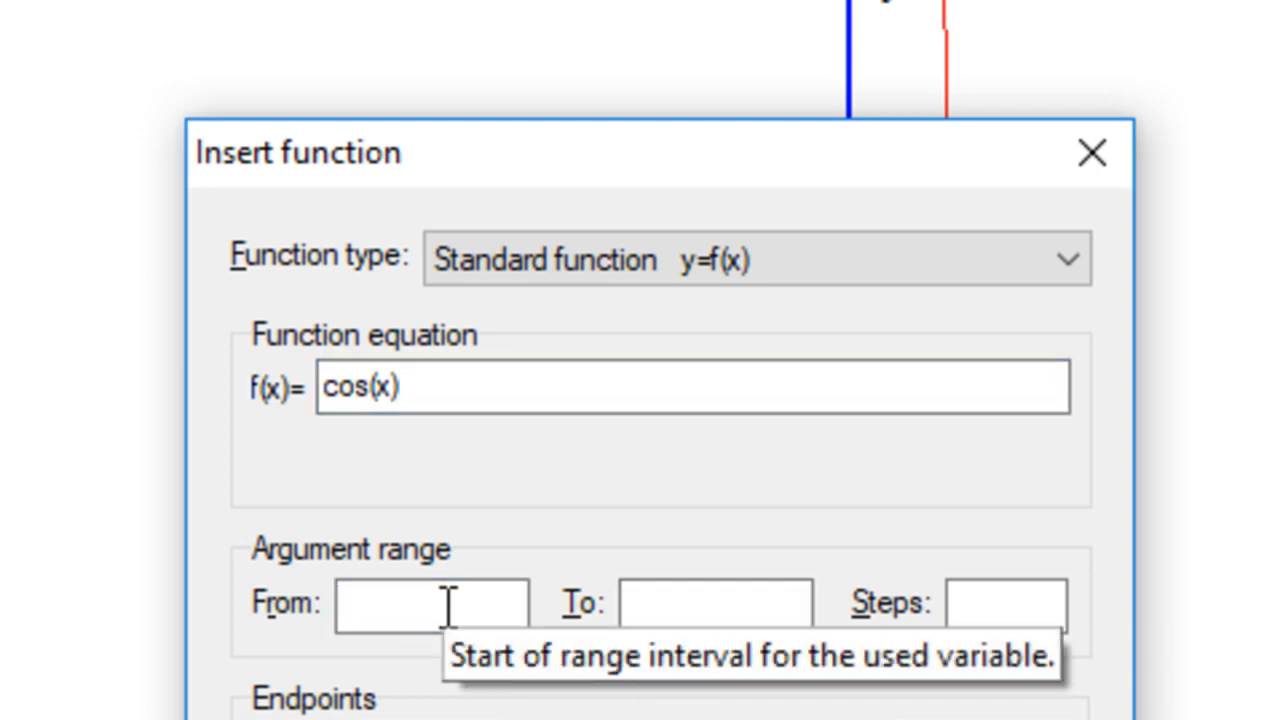
text(-7)
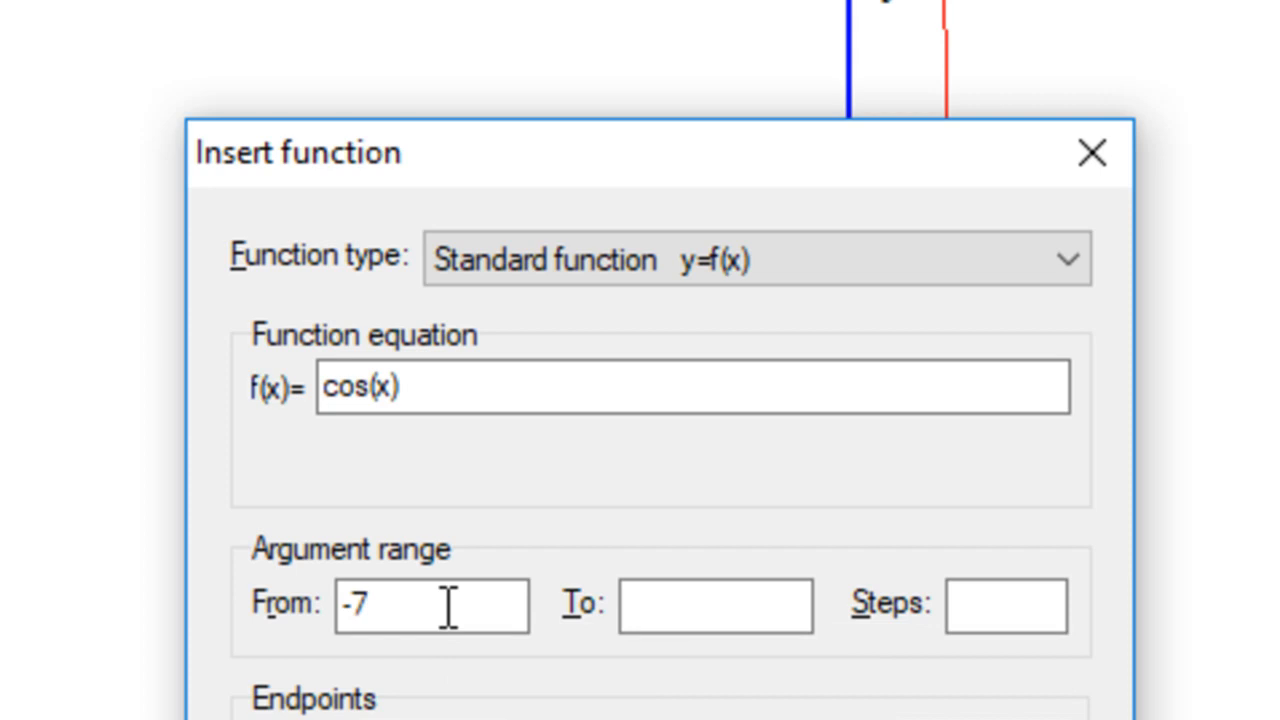
click(785, 606)
text(7)
click(1003, 598)
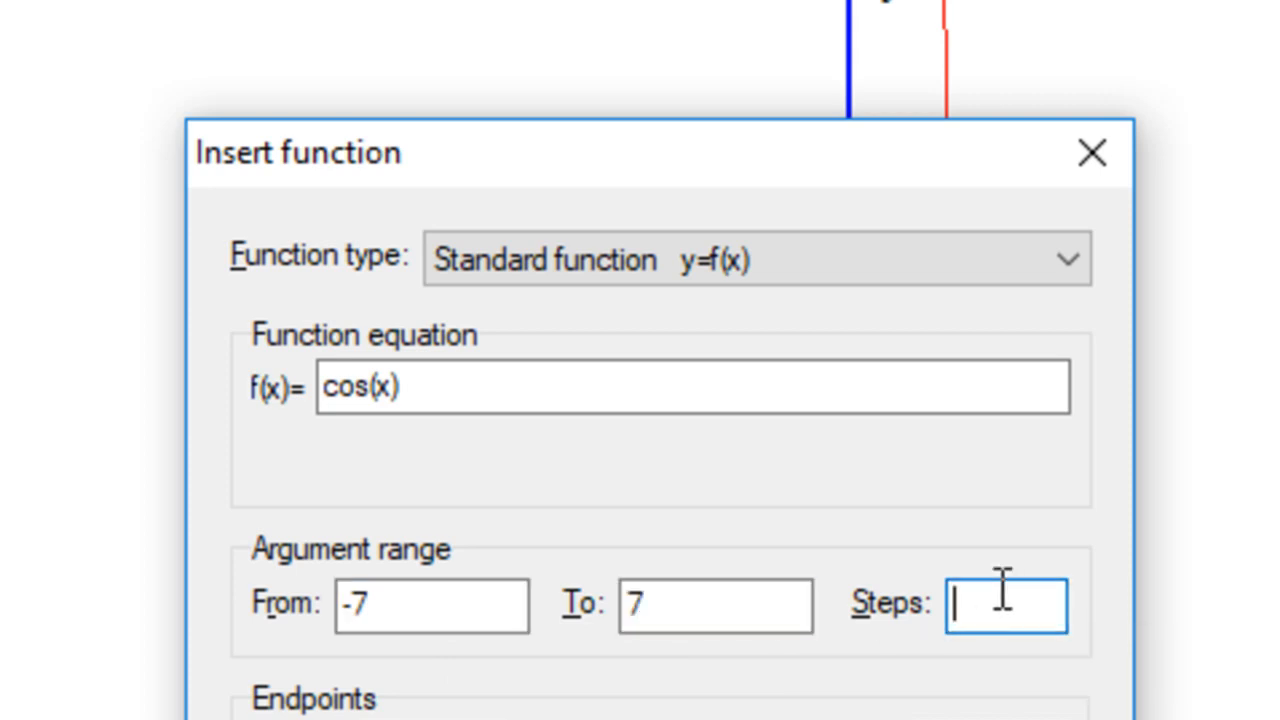
text(10000)
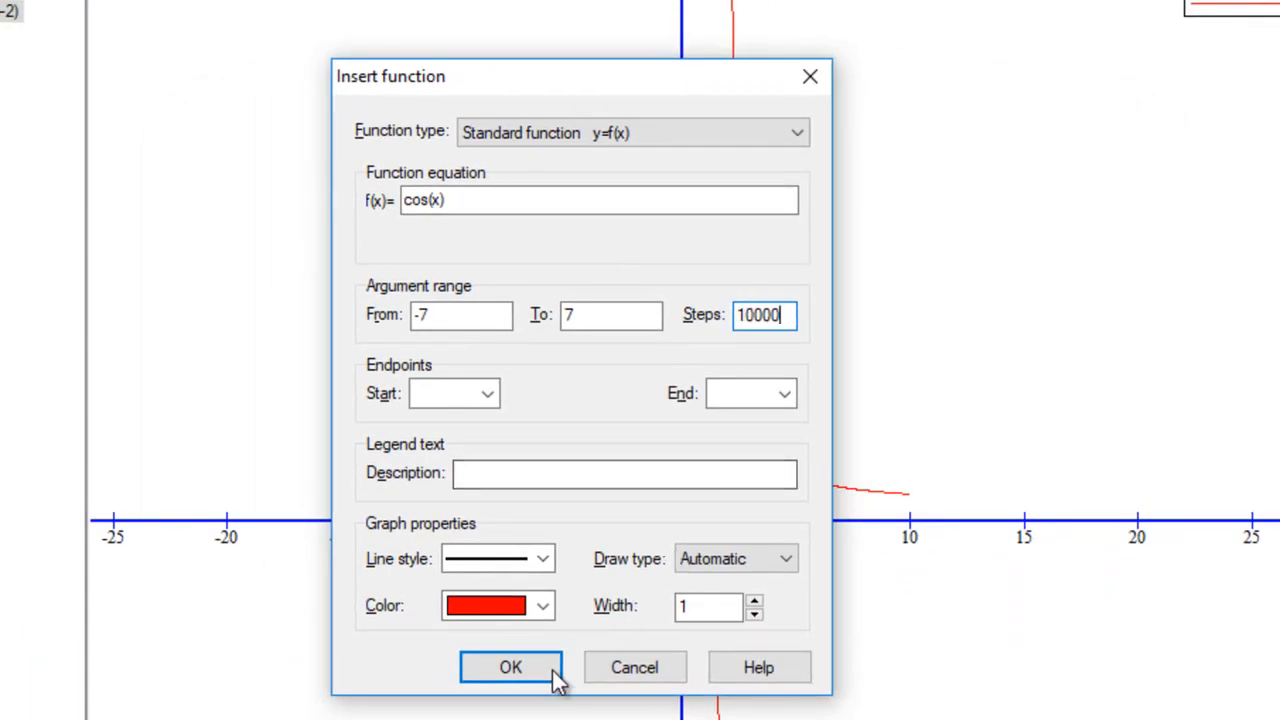
Step: Colour the cosine function yellow and insert it into the plot
click(547, 604)
click(490, 679)
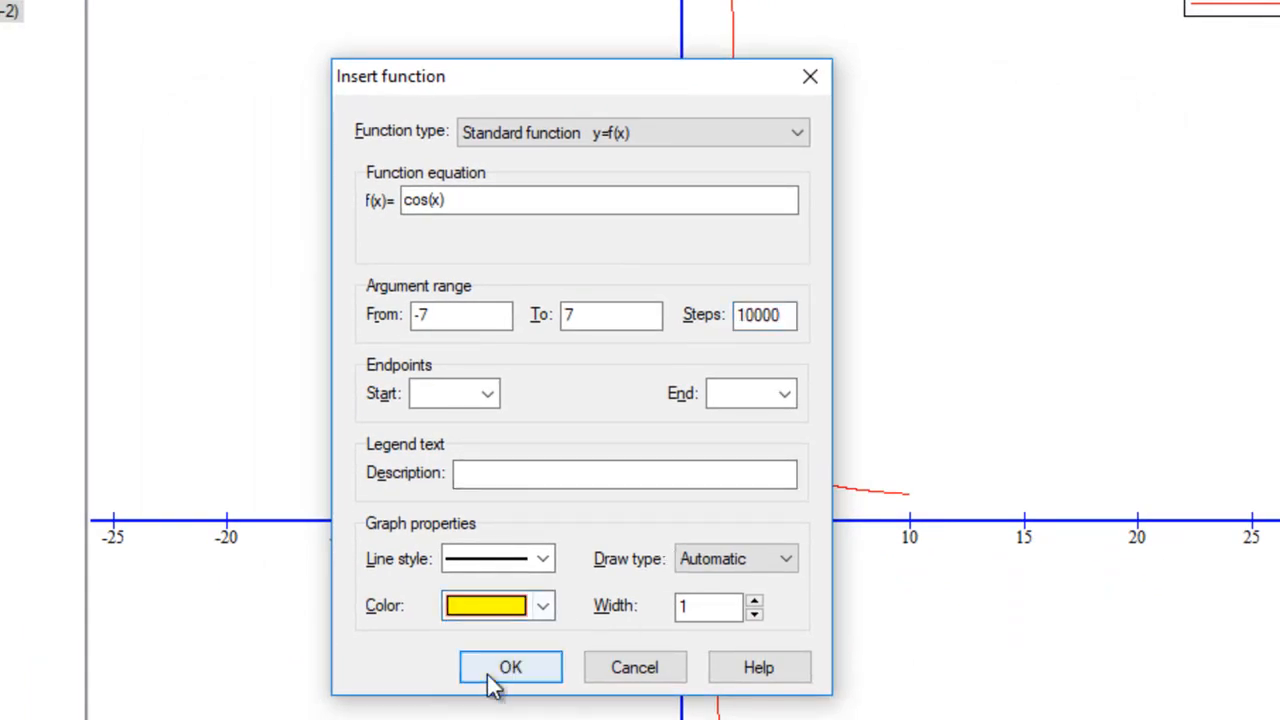
click(527, 669)
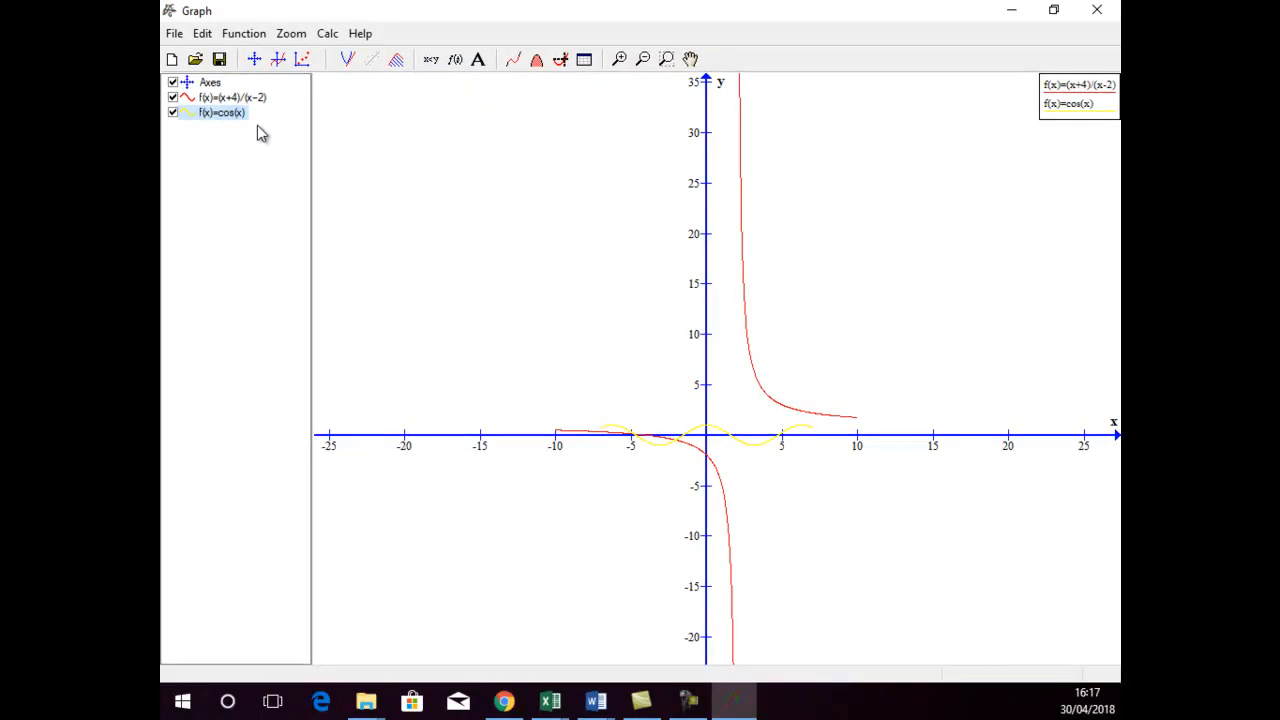
Step: Hide the (x+4)/(x-2) function so that only cos(x) is plotted
click(173, 98)
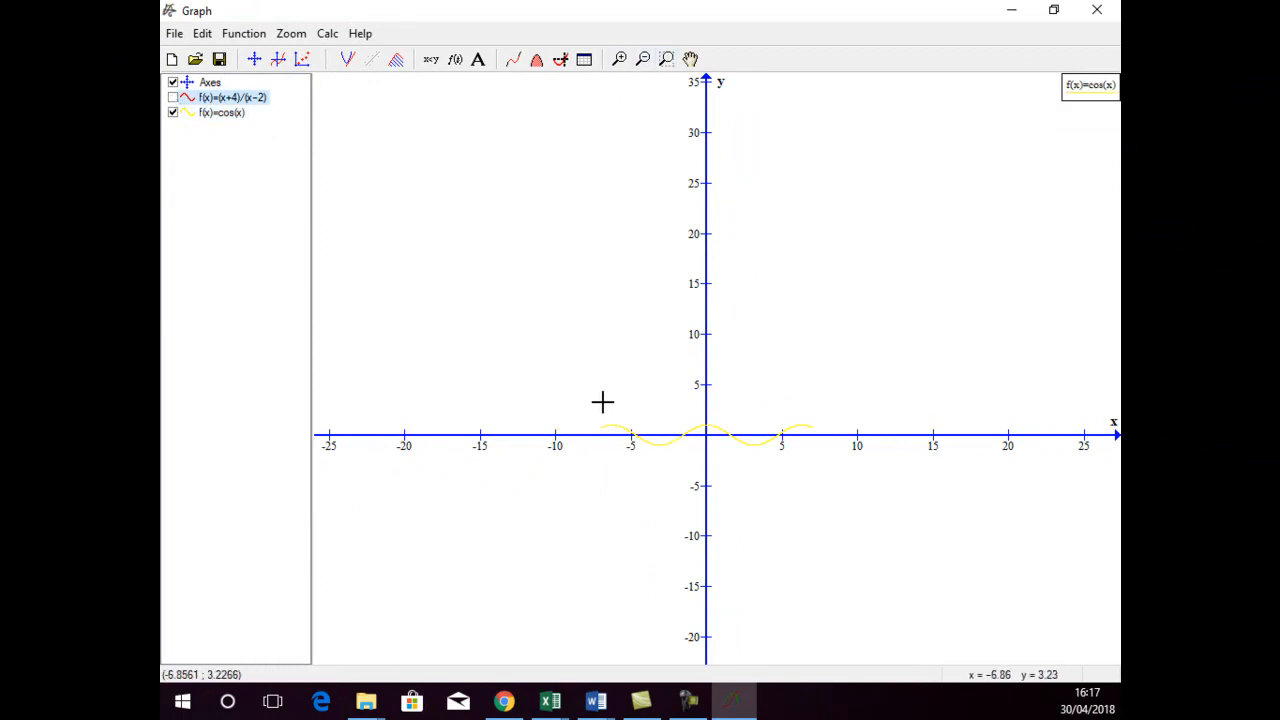
Step: Open the function evaluation, set it to snap to the x-axis, and move its window clear of the cosine curve
drag(594, 405, 820, 466)
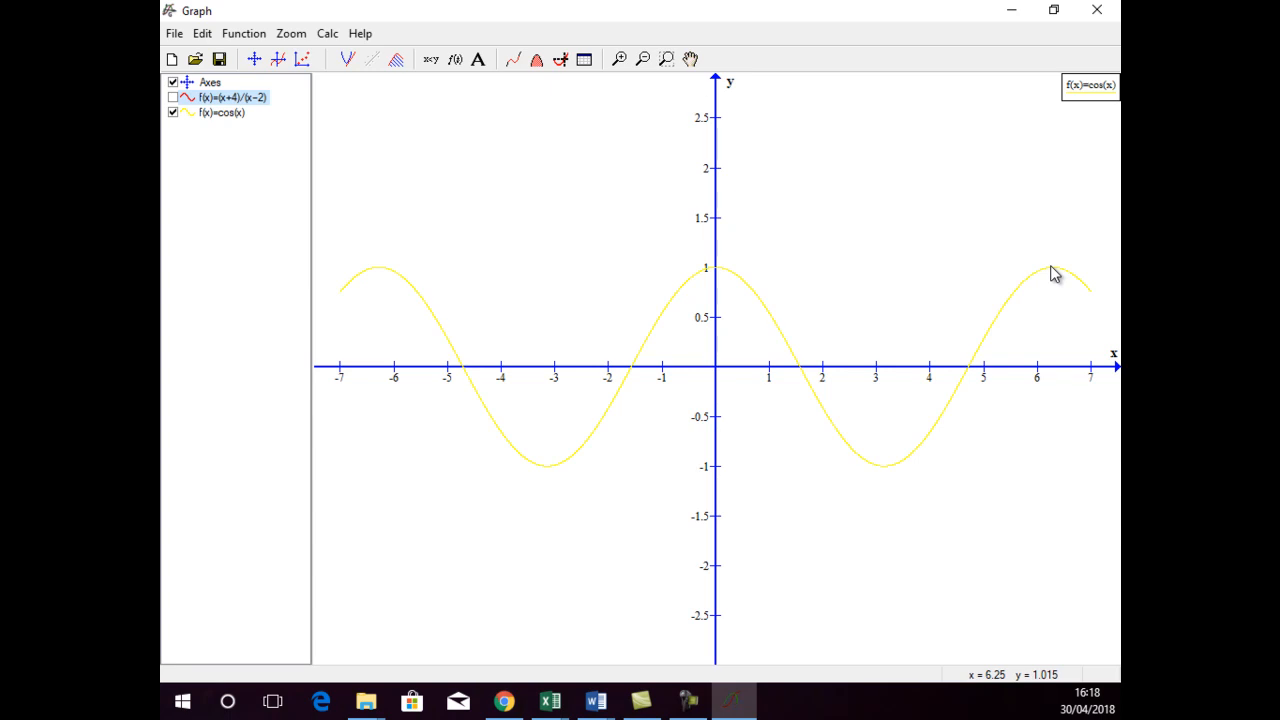
click(559, 62)
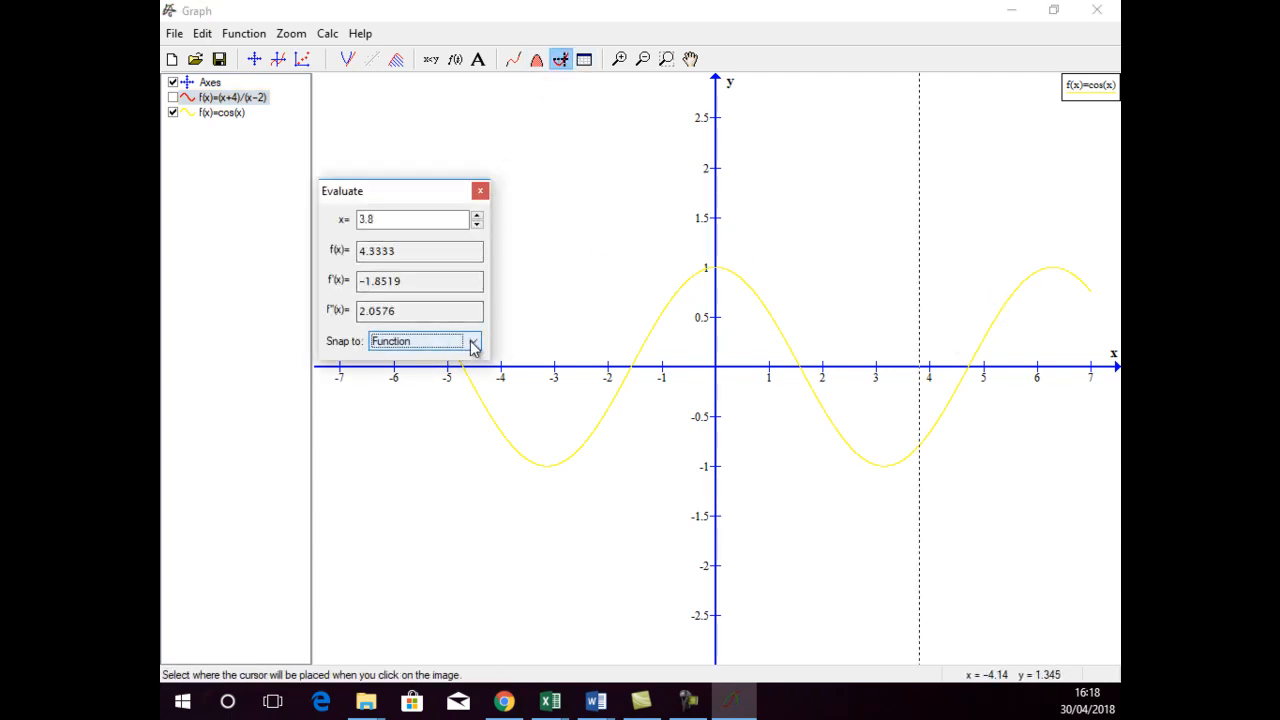
click(457, 342)
click(385, 383)
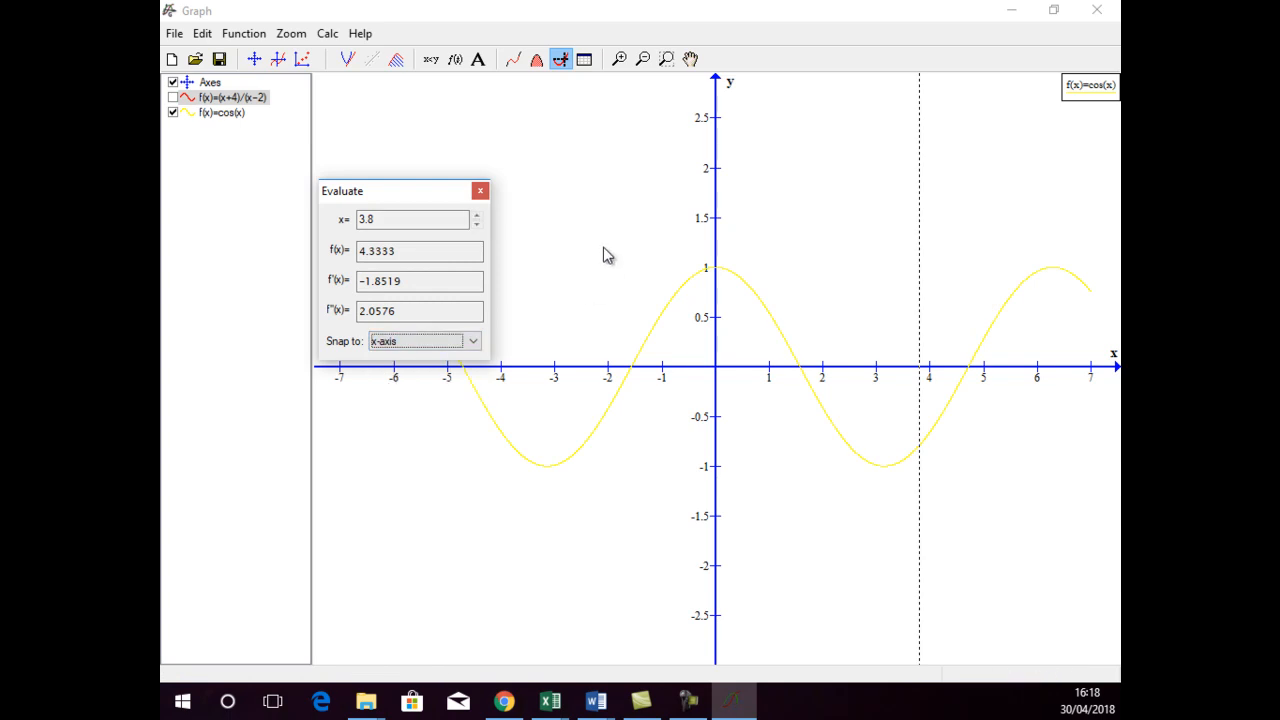
click(422, 191)
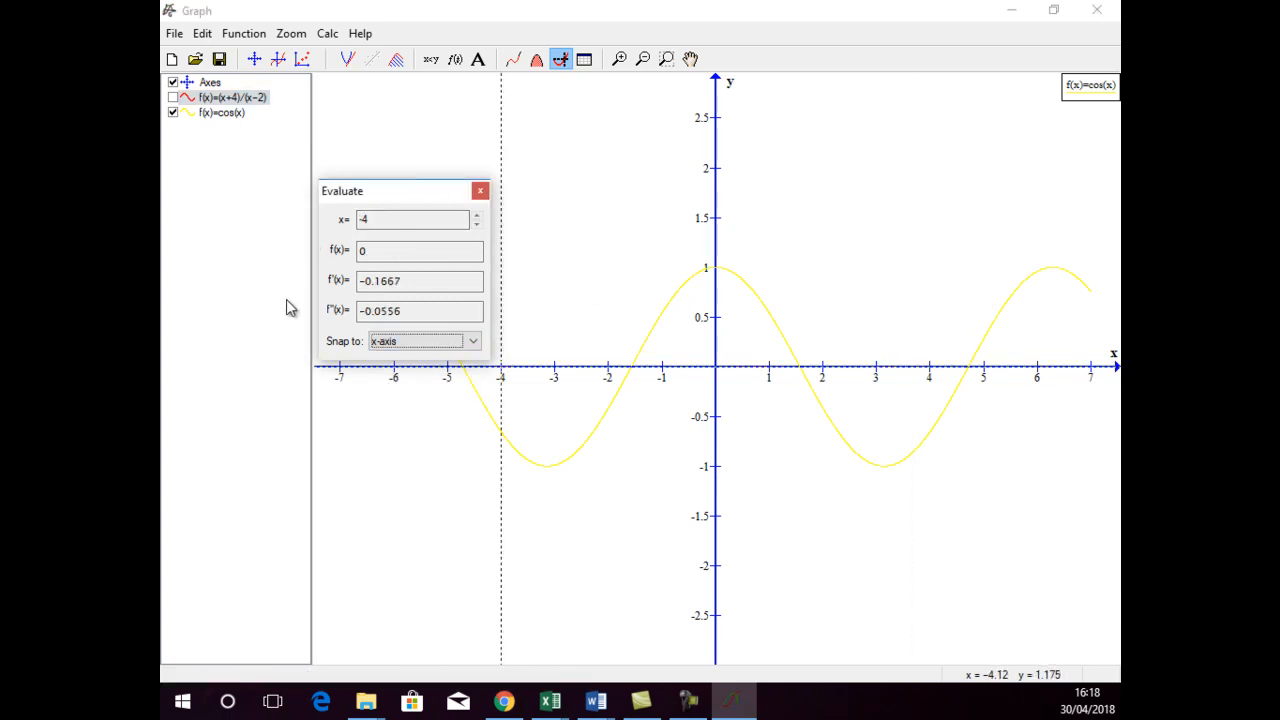
drag(423, 191, 289, 411)
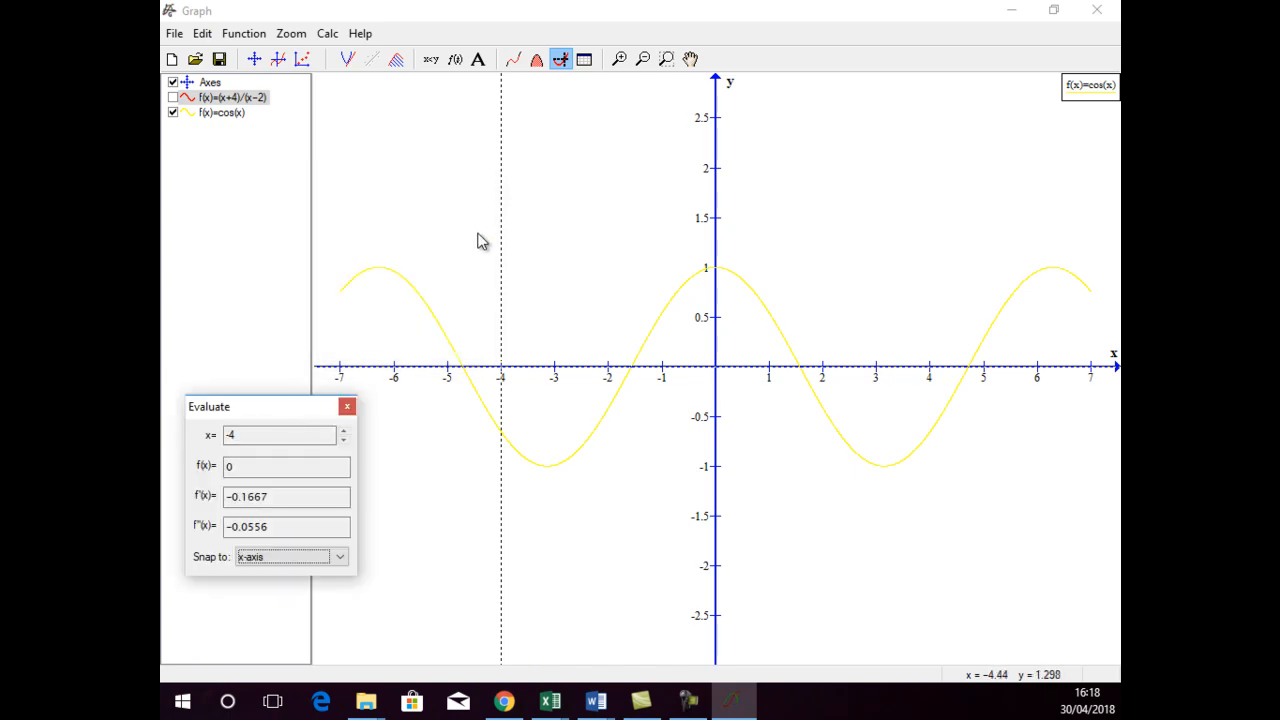
click(455, 209)
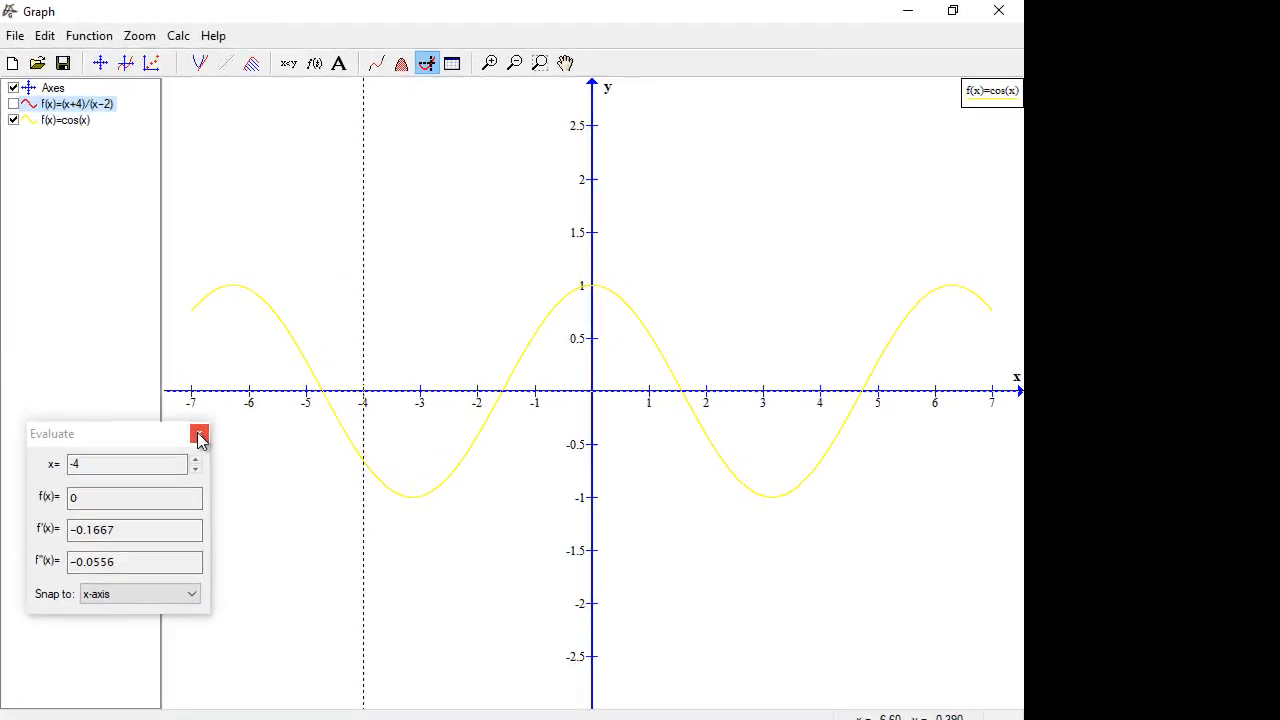
click(199, 436)
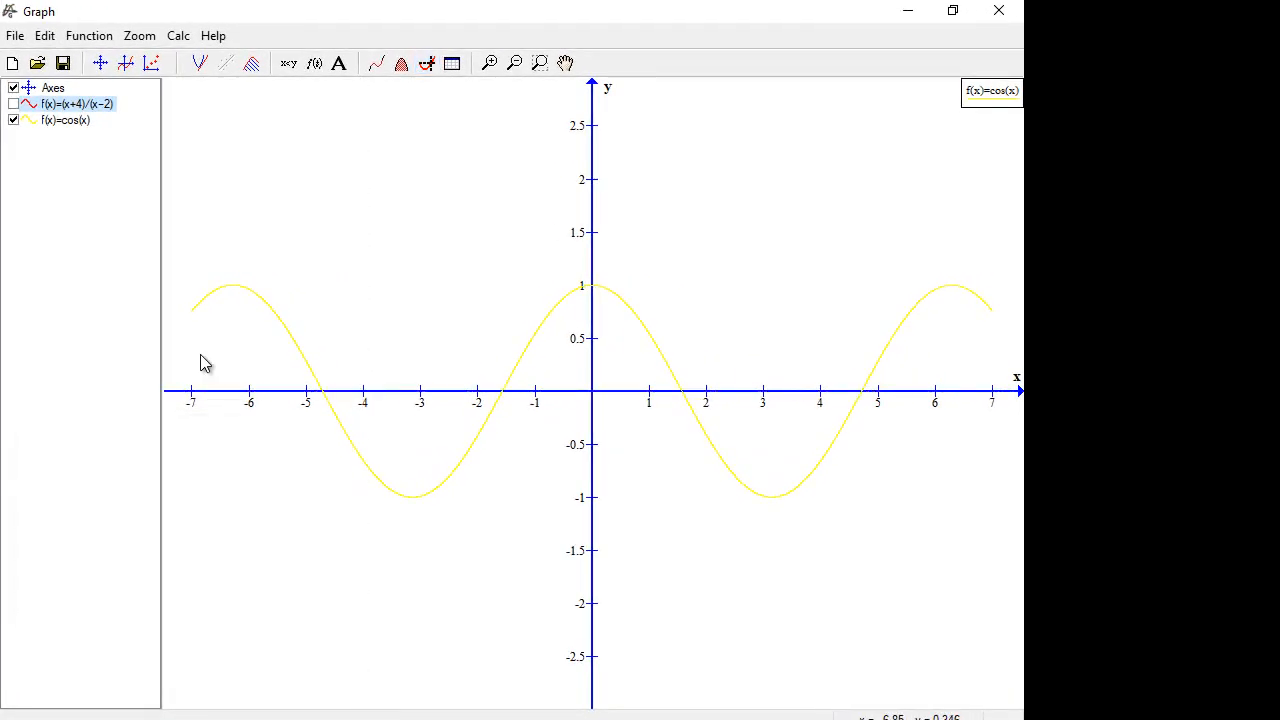
Step: Select cos(x) and evaluate it at each of its x-axis crossings between -7 and 7
click(68, 124)
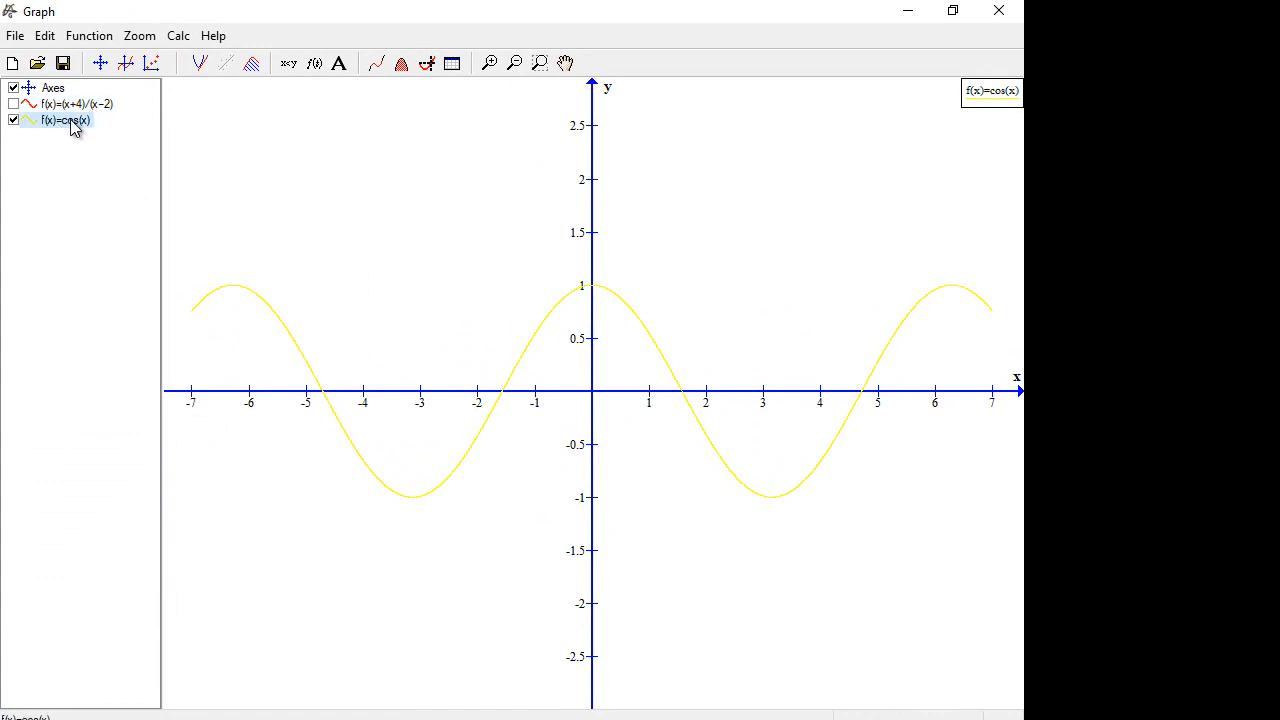
click(427, 64)
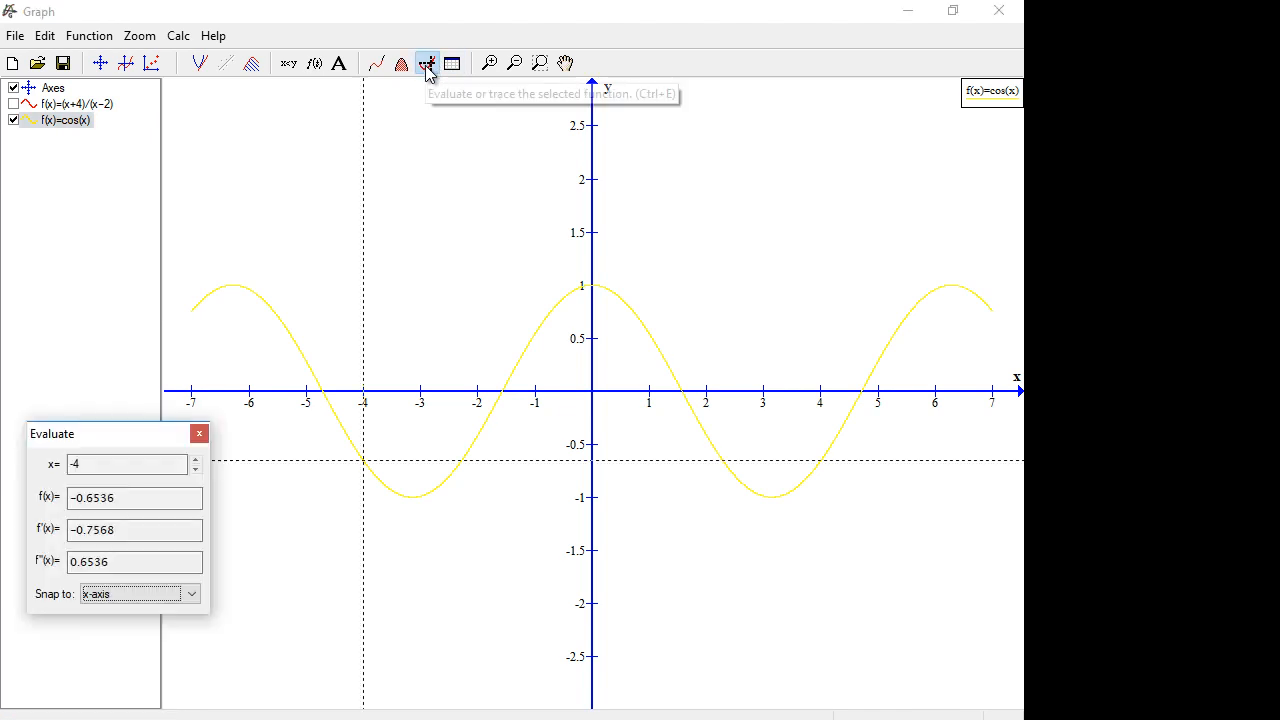
click(334, 293)
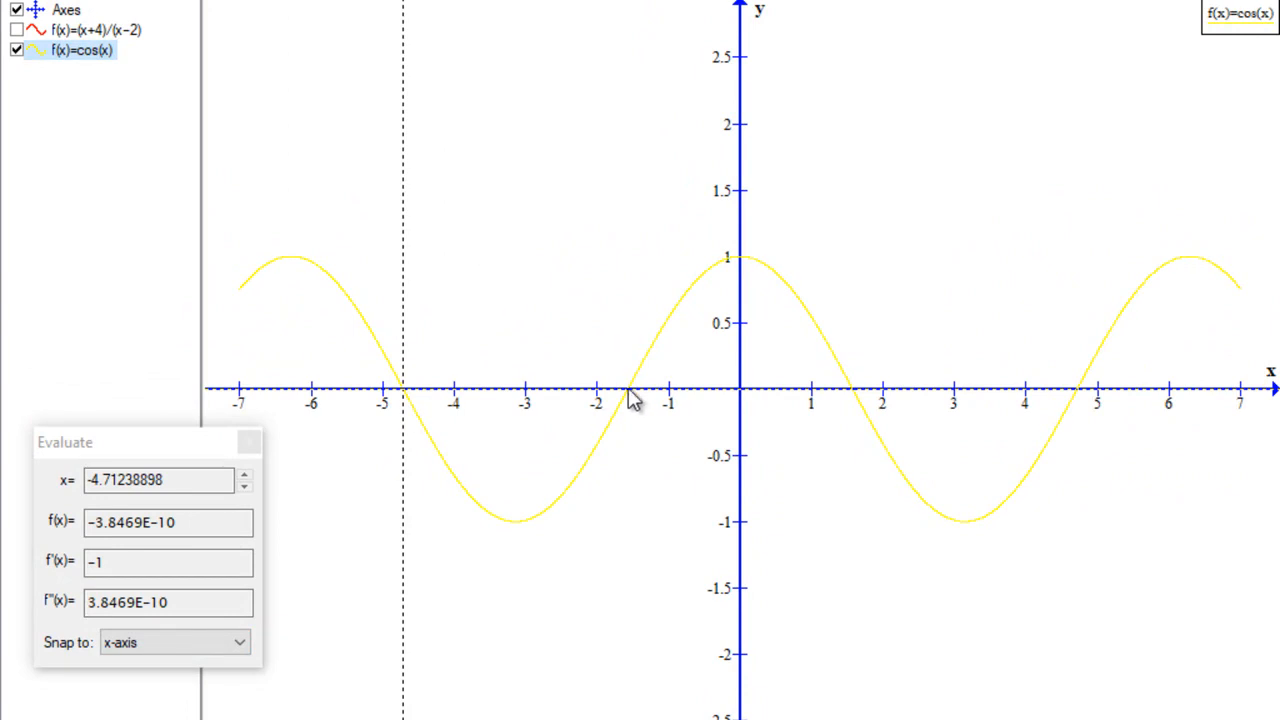
click(549, 237)
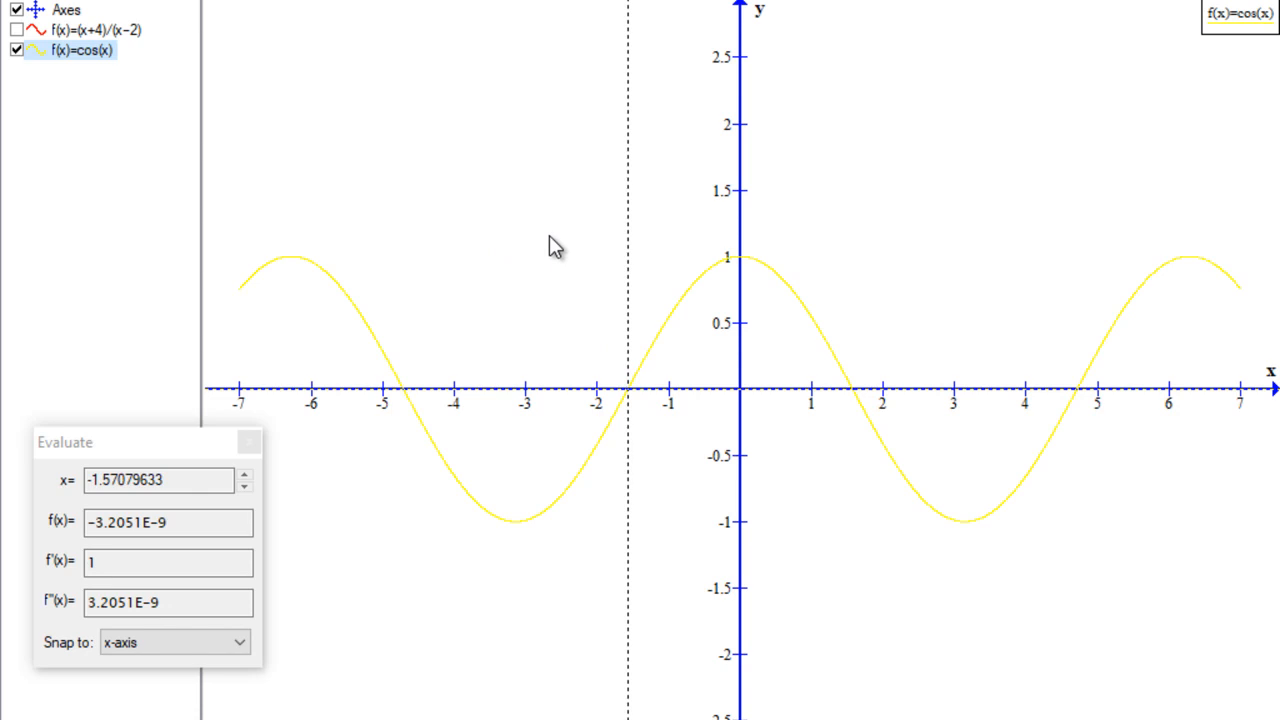
click(886, 245)
click(1076, 248)
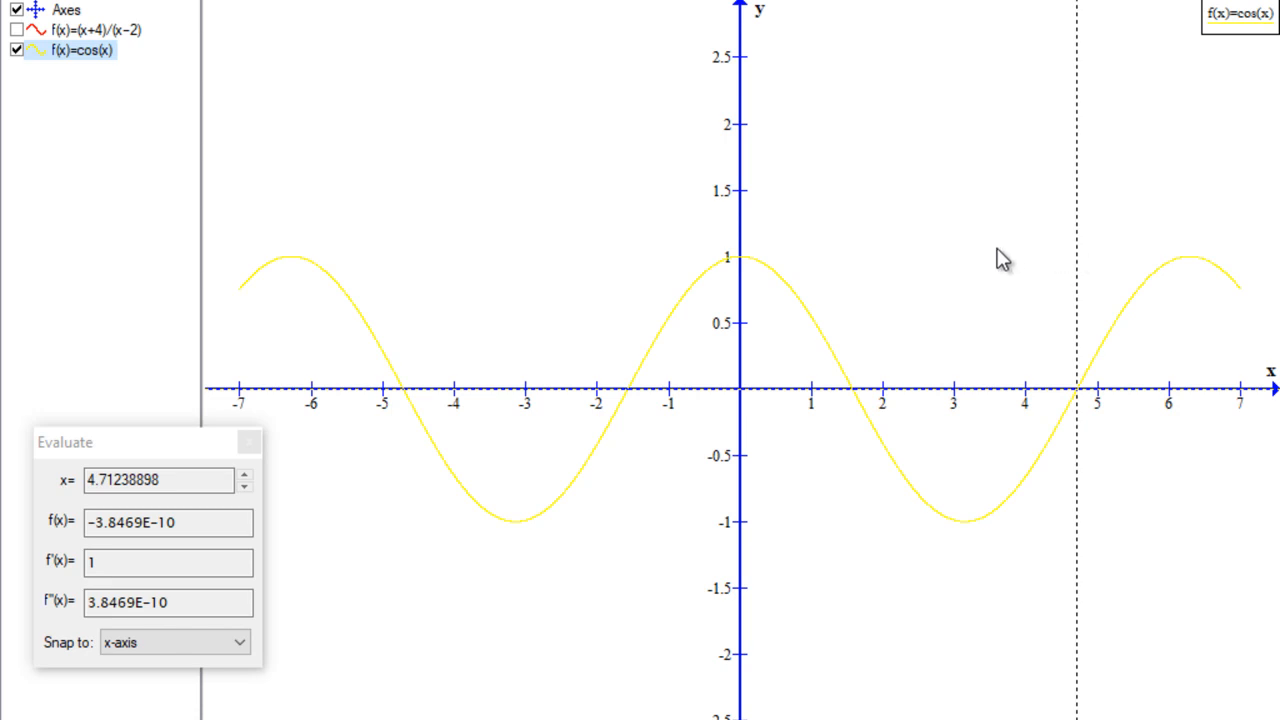
click(972, 249)
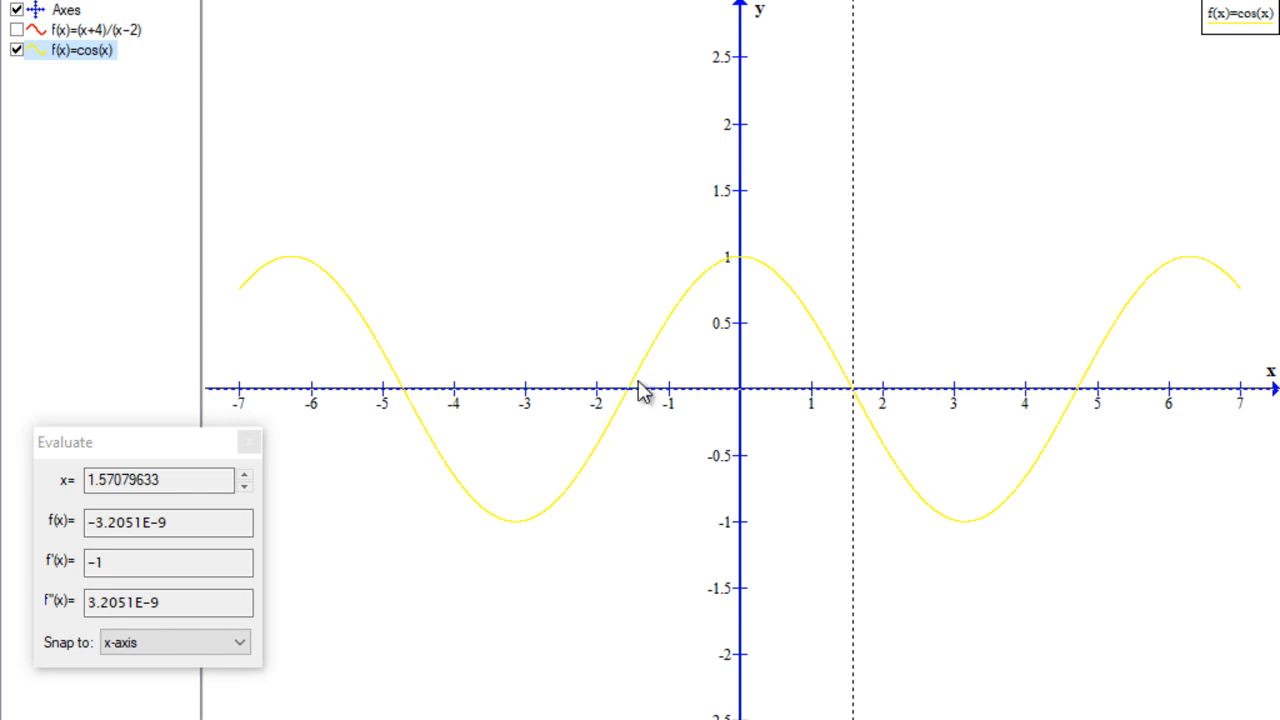
Step: Evaluate cos(x) at its maxima and minima with snapping set to Extreme y-value, and close the evaluation
click(239, 645)
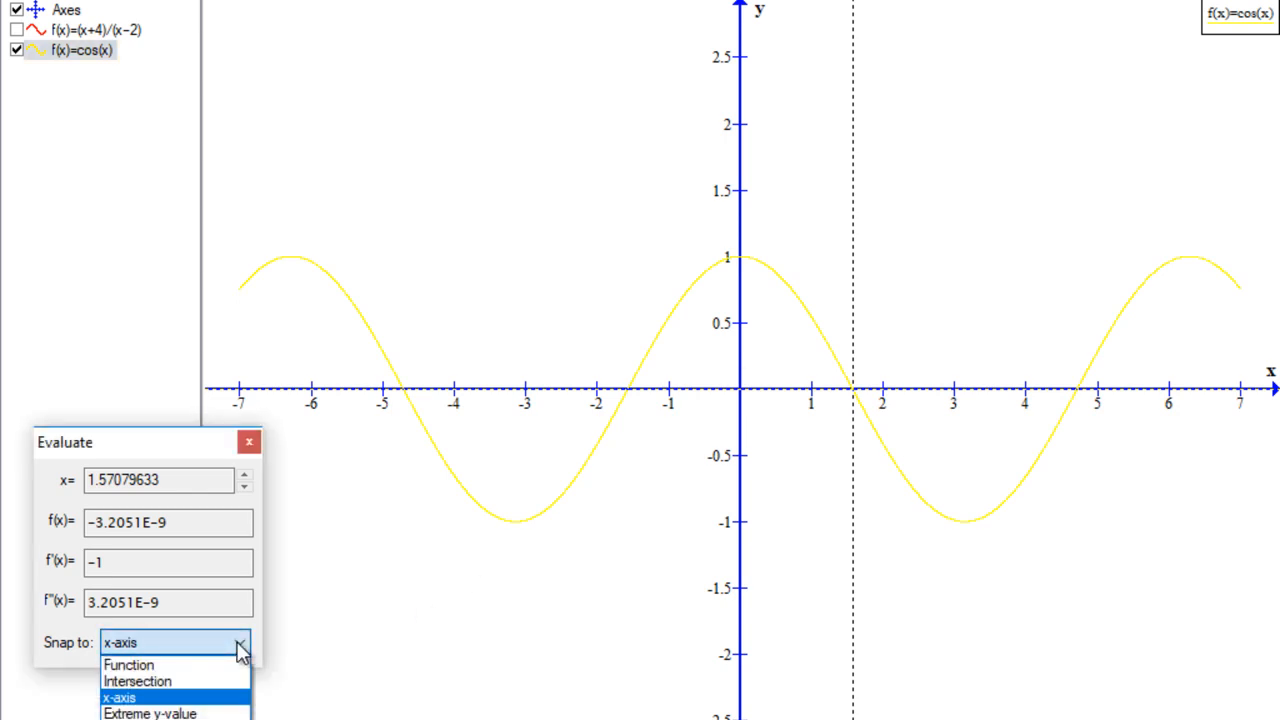
click(200, 714)
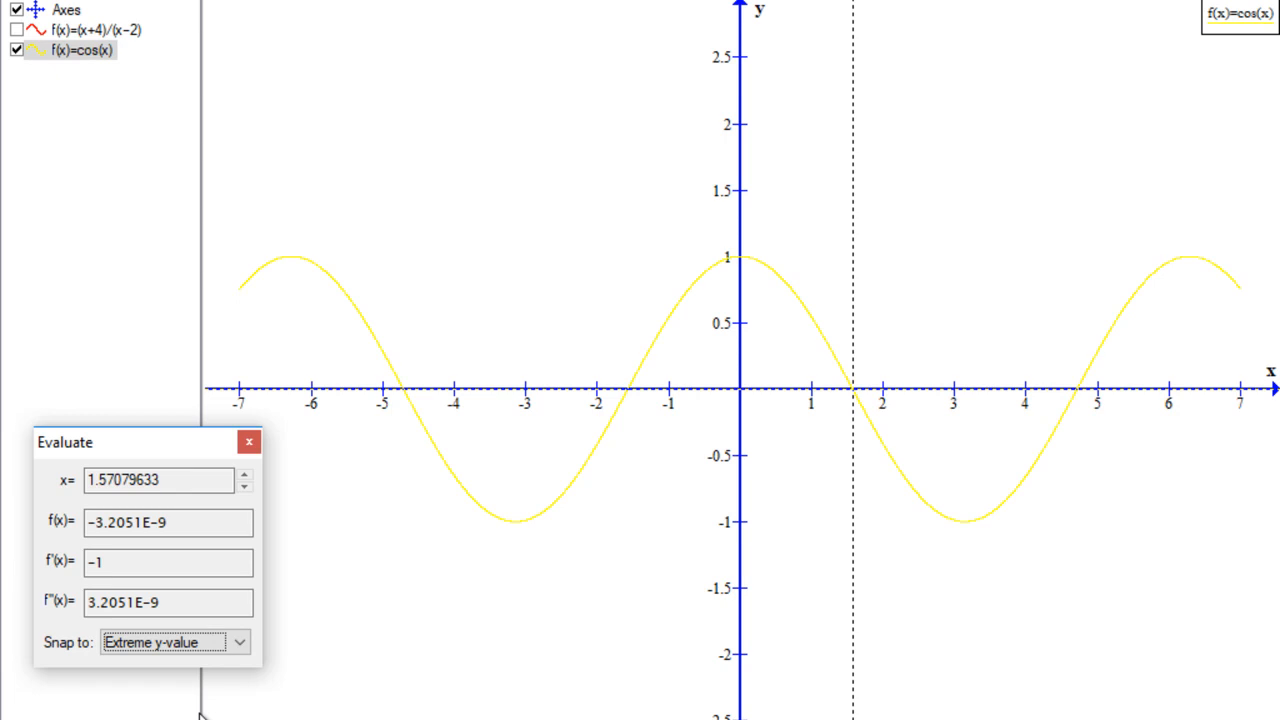
click(299, 220)
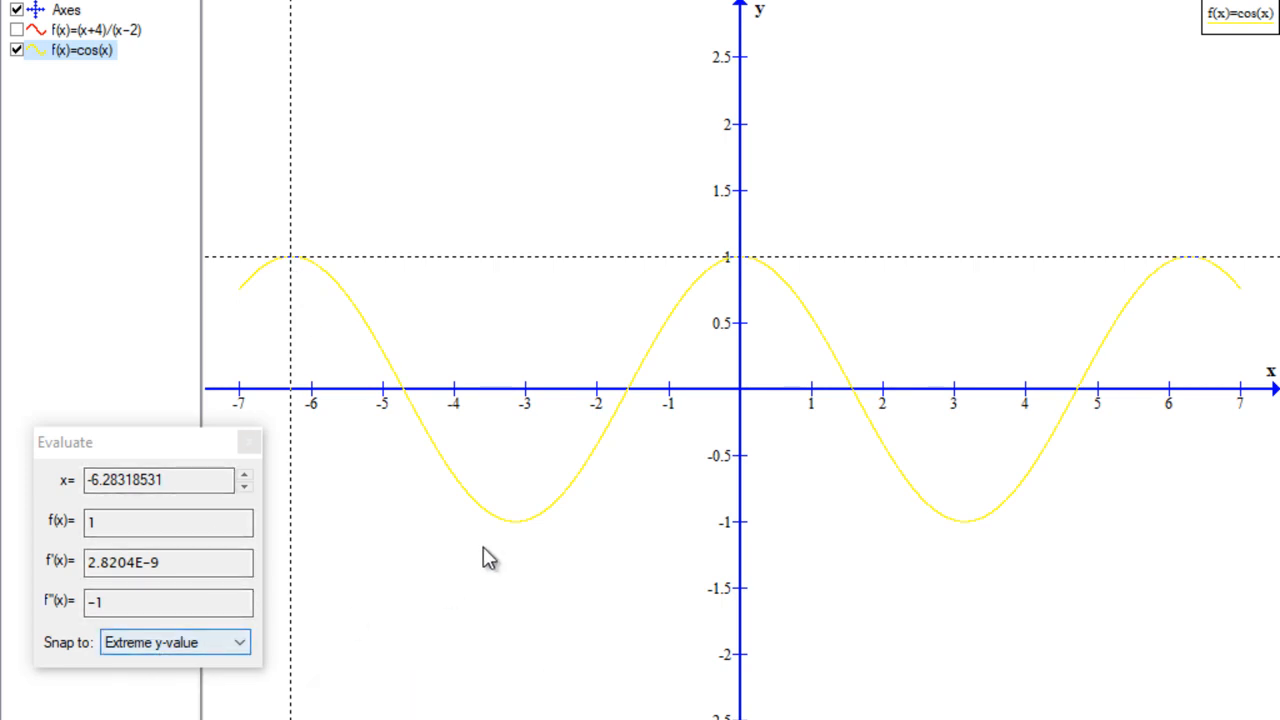
click(510, 480)
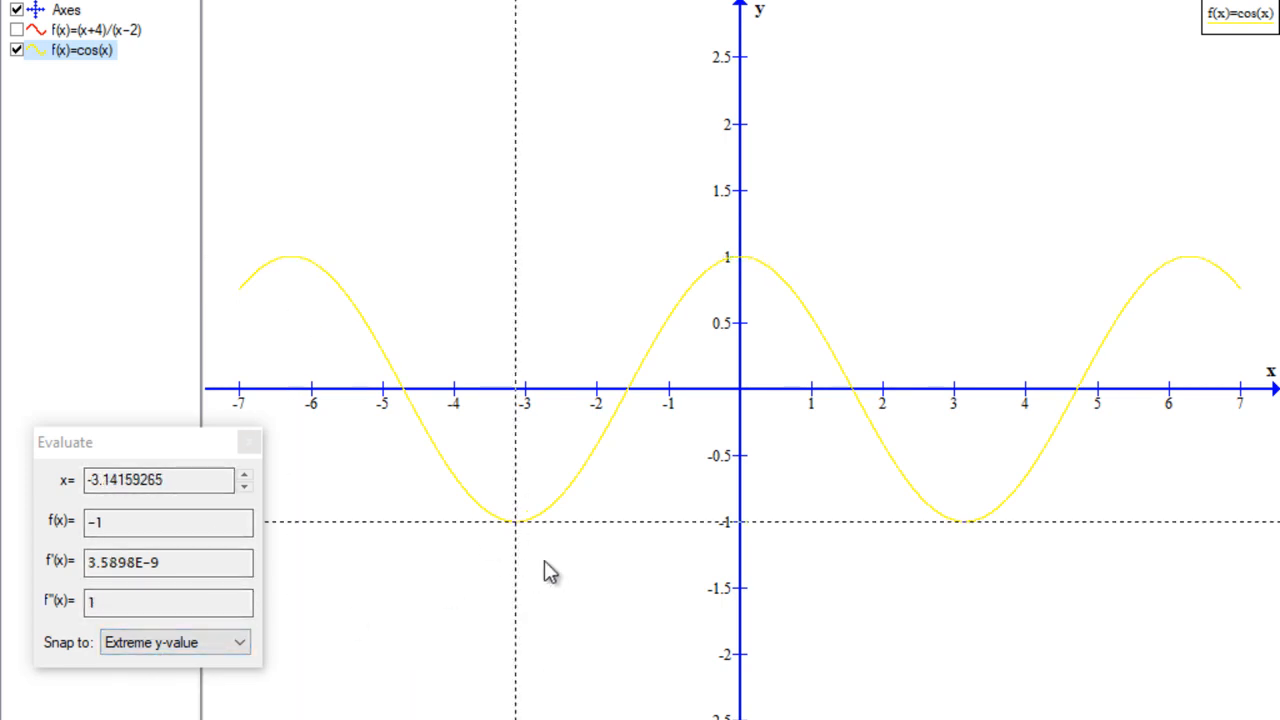
click(710, 248)
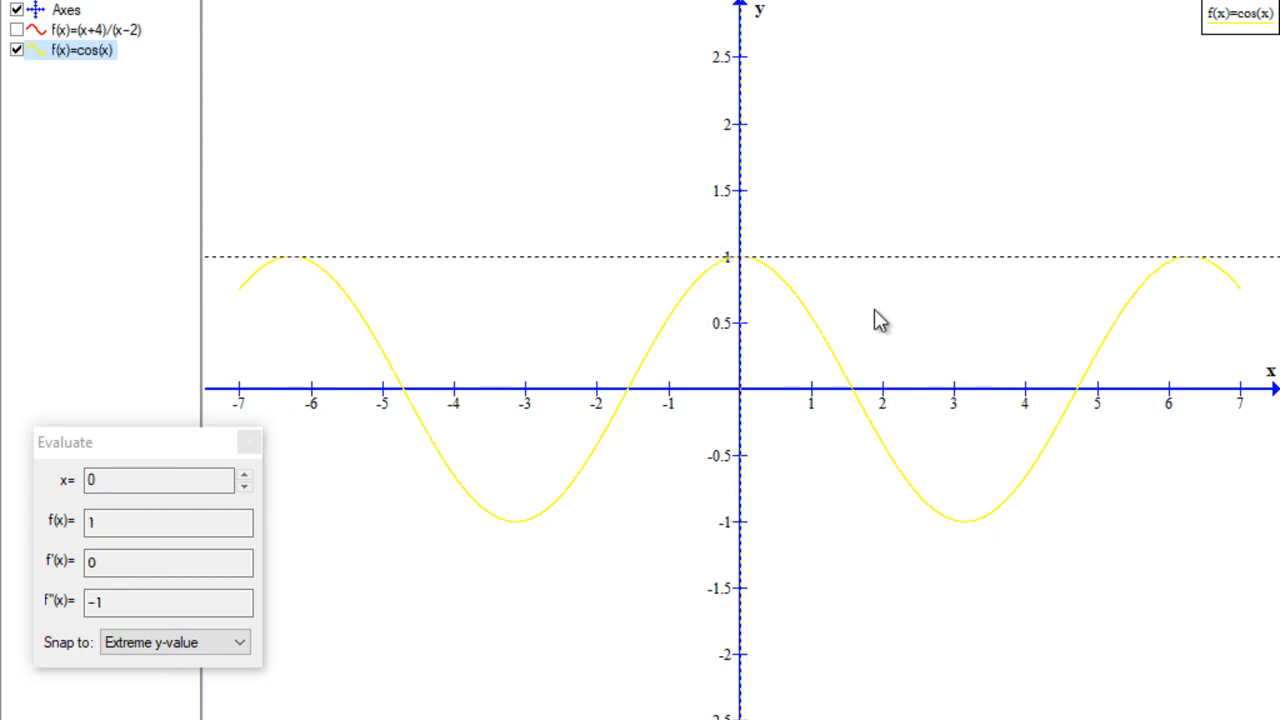
click(945, 340)
click(1221, 234)
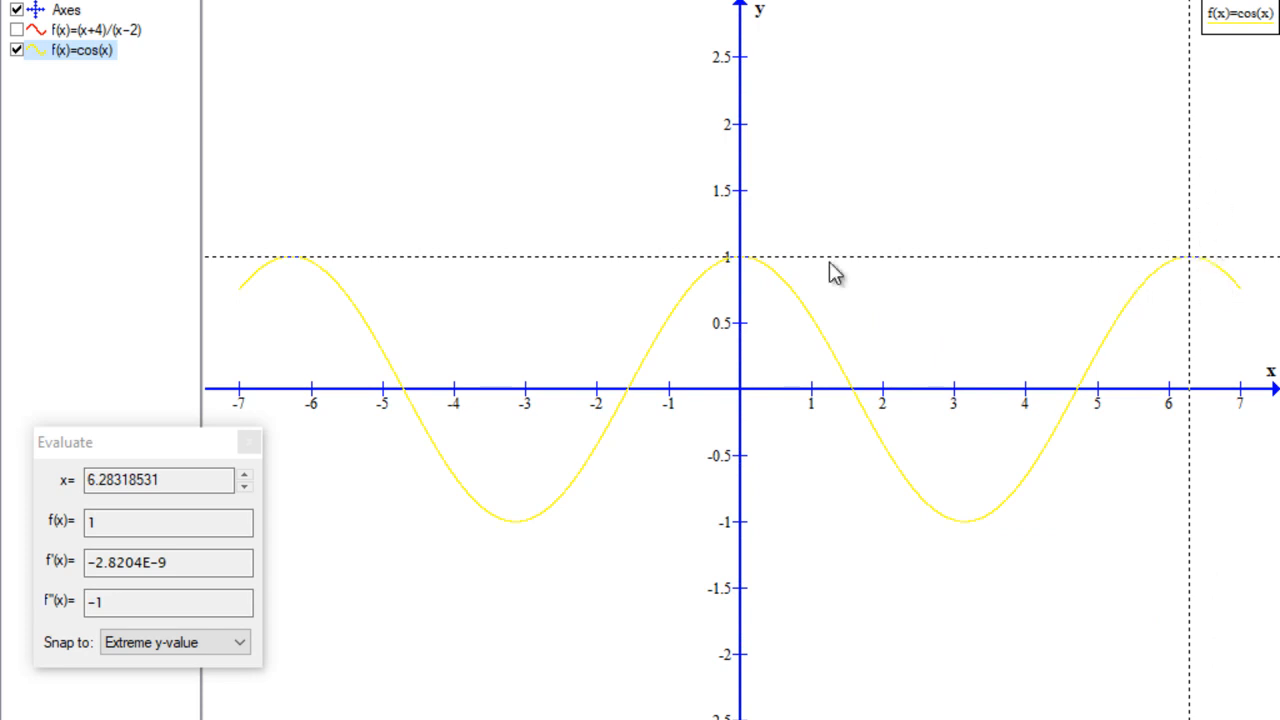
click(122, 443)
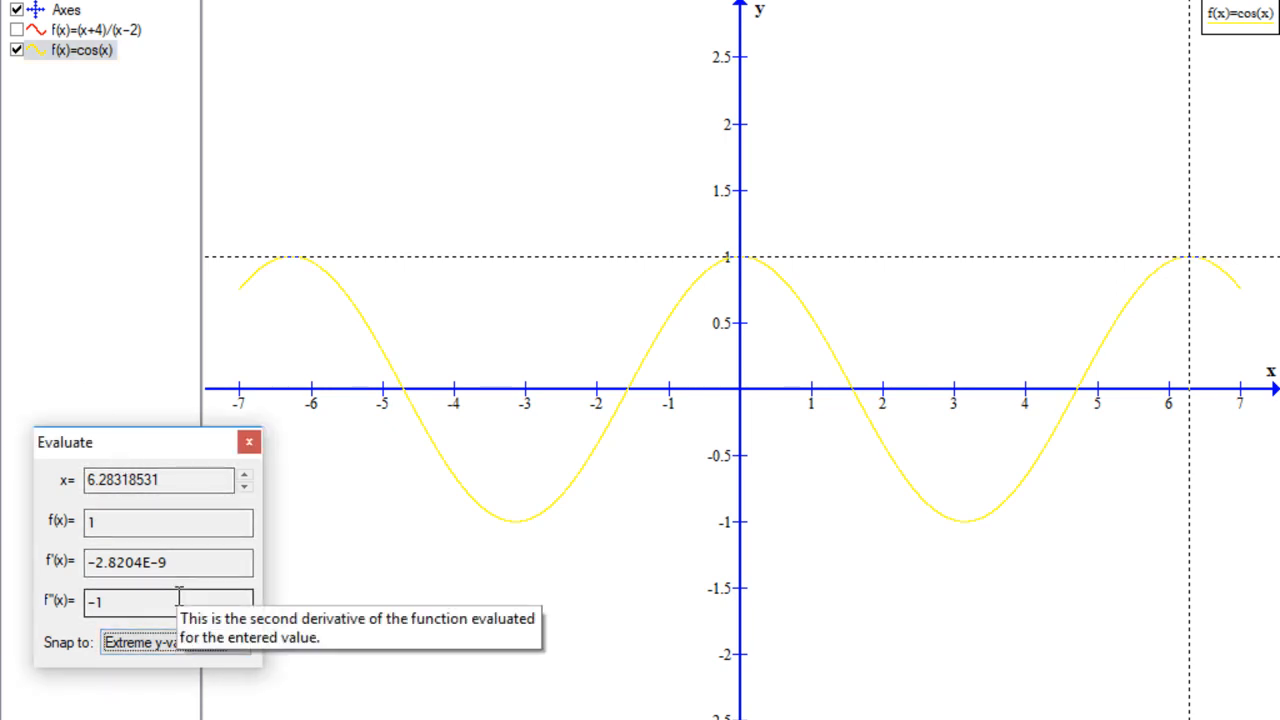
click(250, 443)
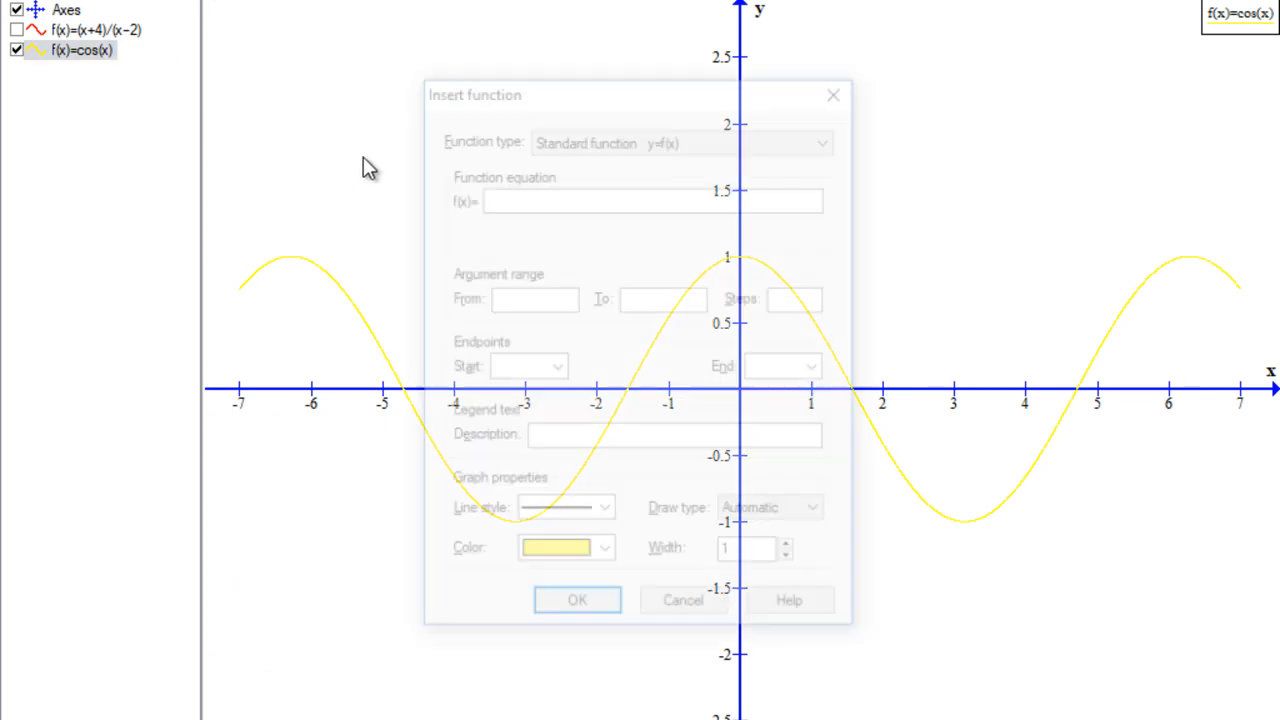
Step: Start a new standard function log(x) with an argument range from 0.1 to 6 and 1000 steps
key(Insert)
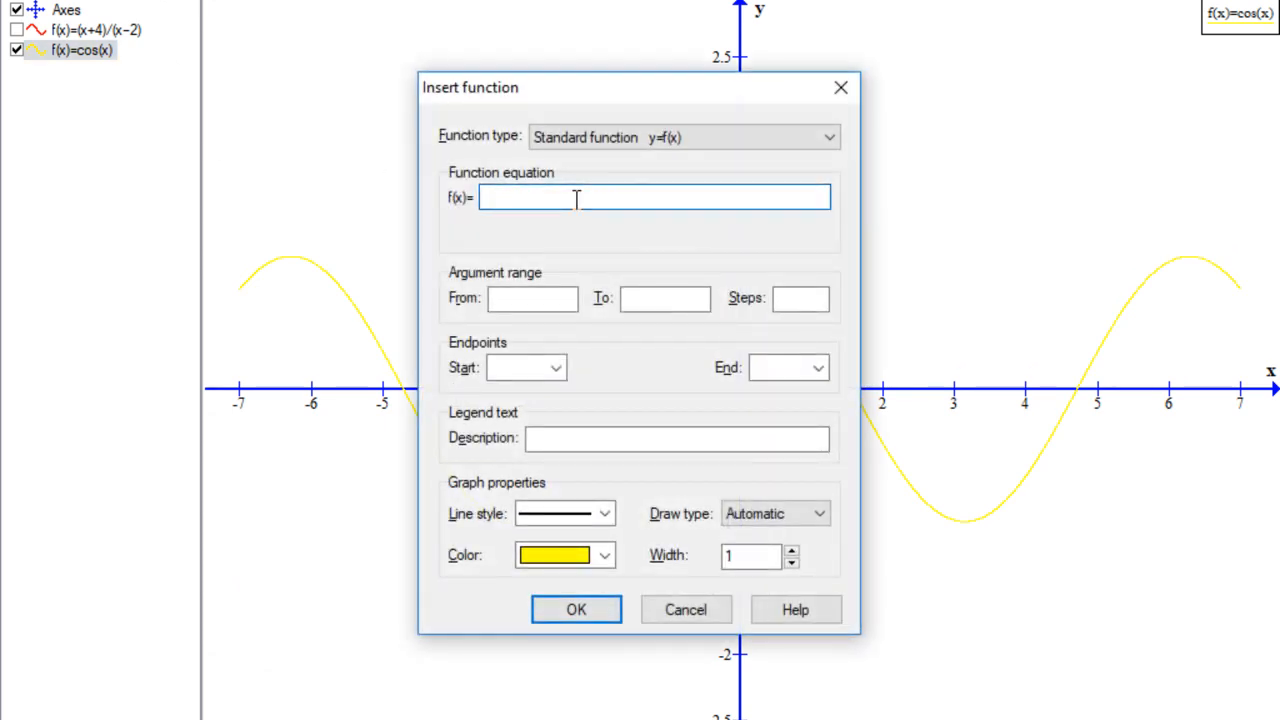
text(log(x))
click(553, 303)
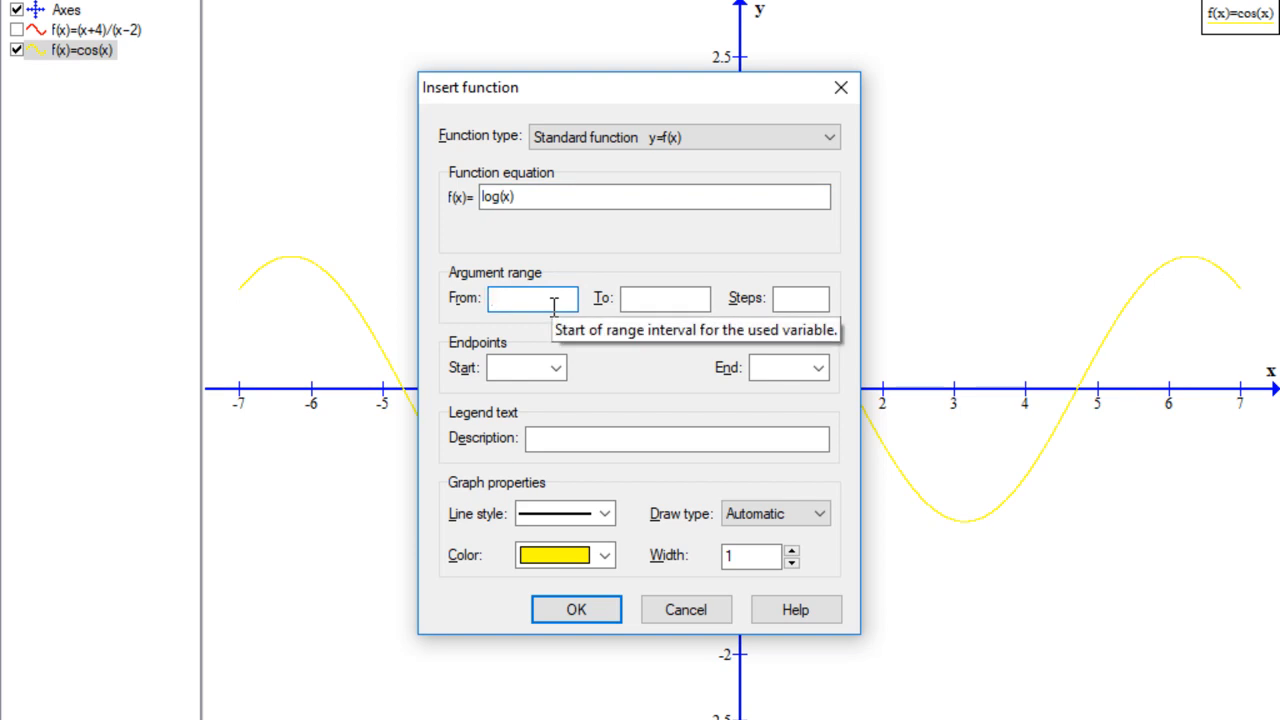
text(0.1)
click(680, 300)
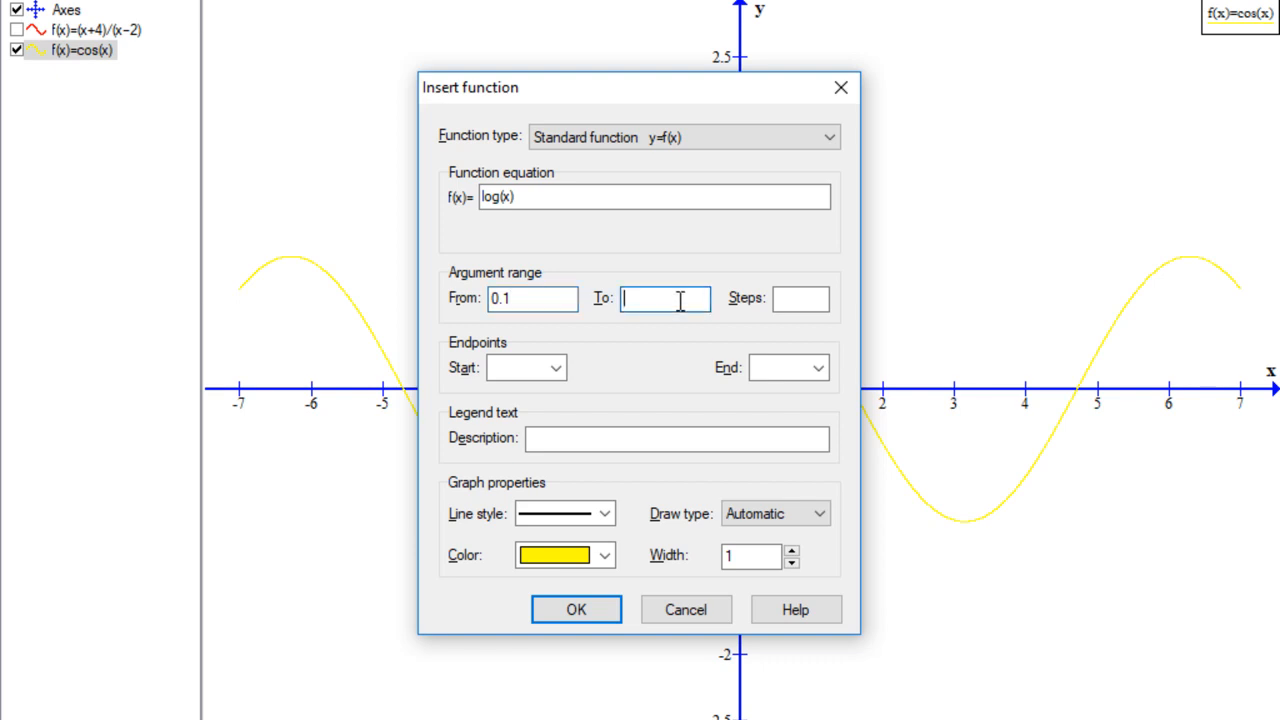
text(6)
click(803, 298)
text(1000)
Step: Colour the log(x) function magenta and insert it into the plot
click(604, 555)
click(584, 620)
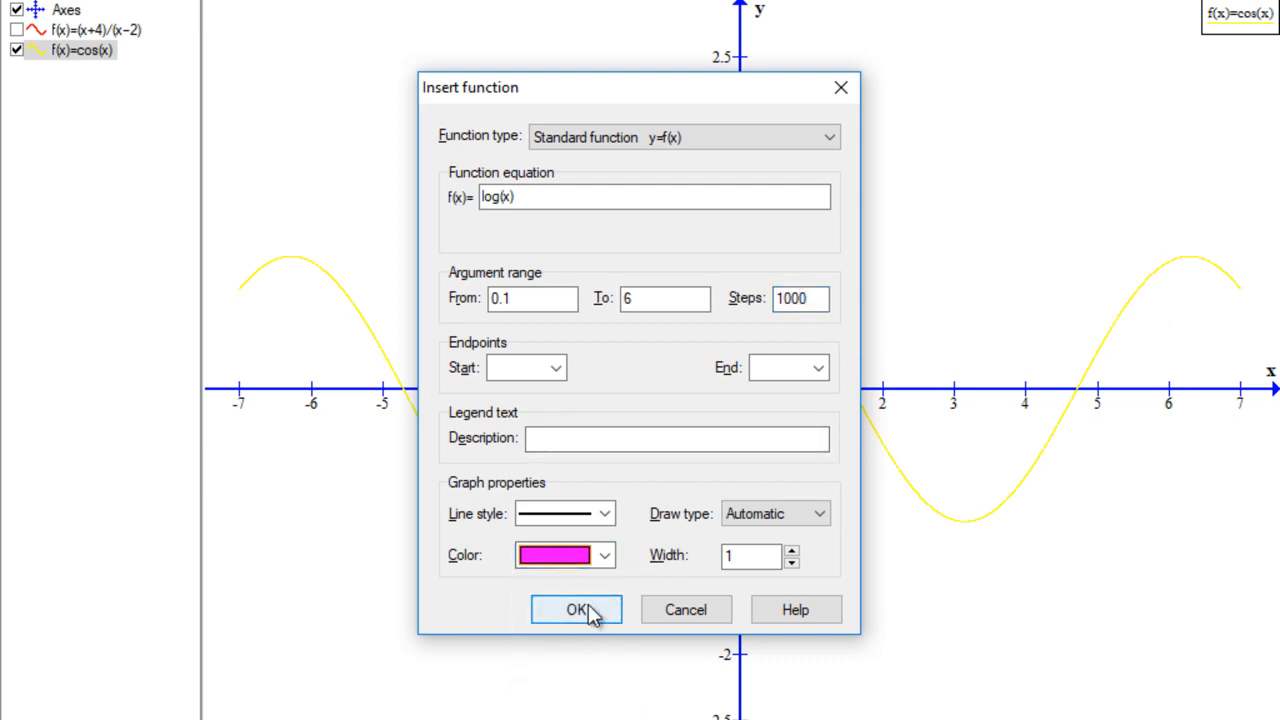
click(586, 610)
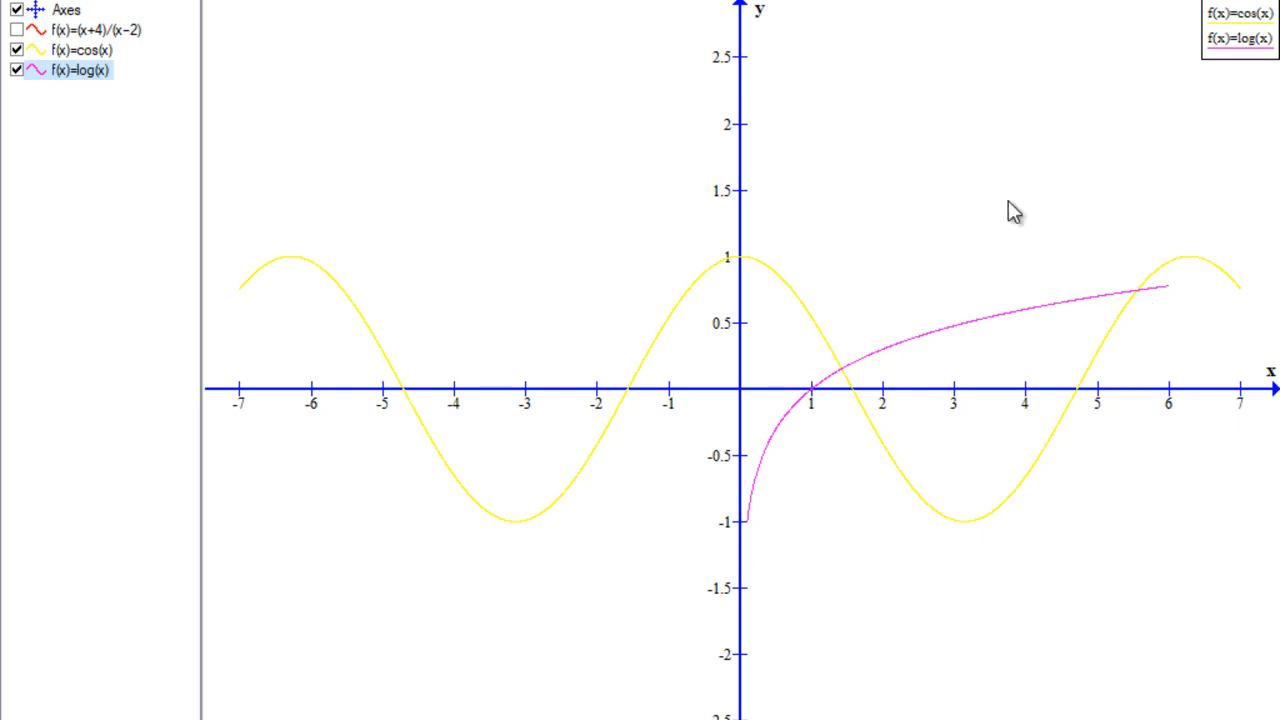
Step: Evaluate log(x) at both points where it crosses cos(x), with snapping set to Intersection
click(542, 0)
click(236, 644)
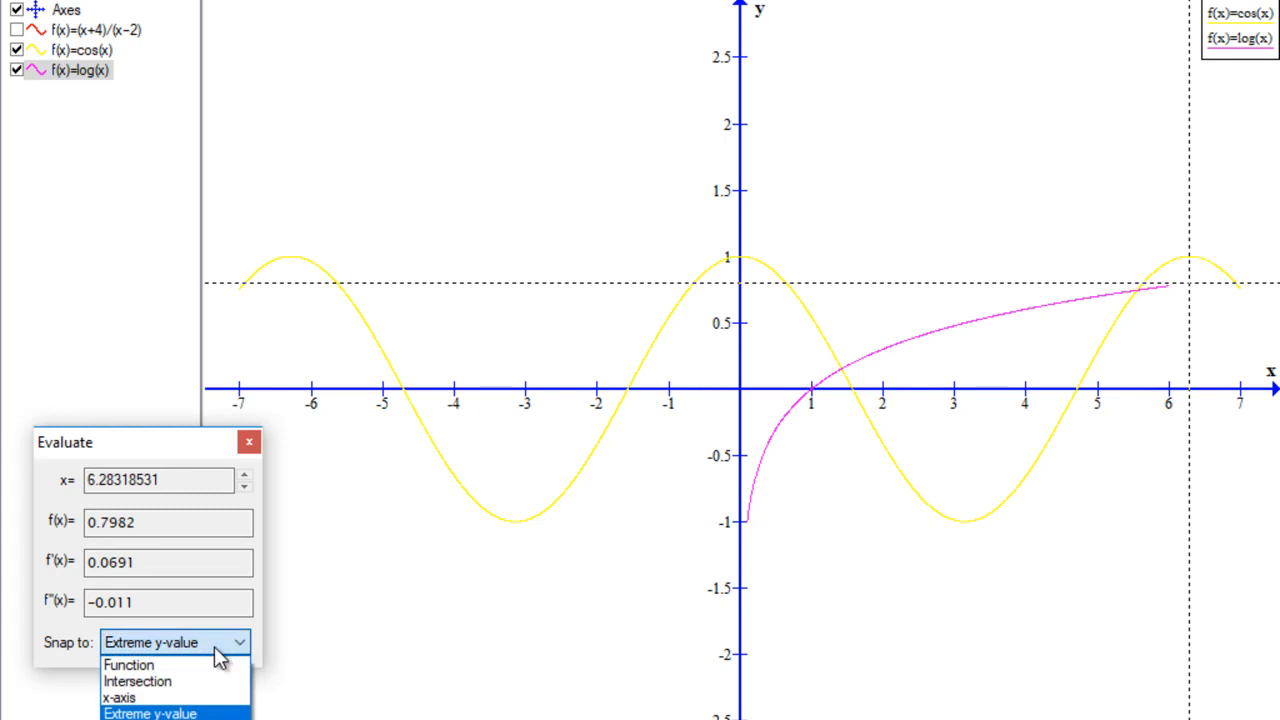
click(165, 681)
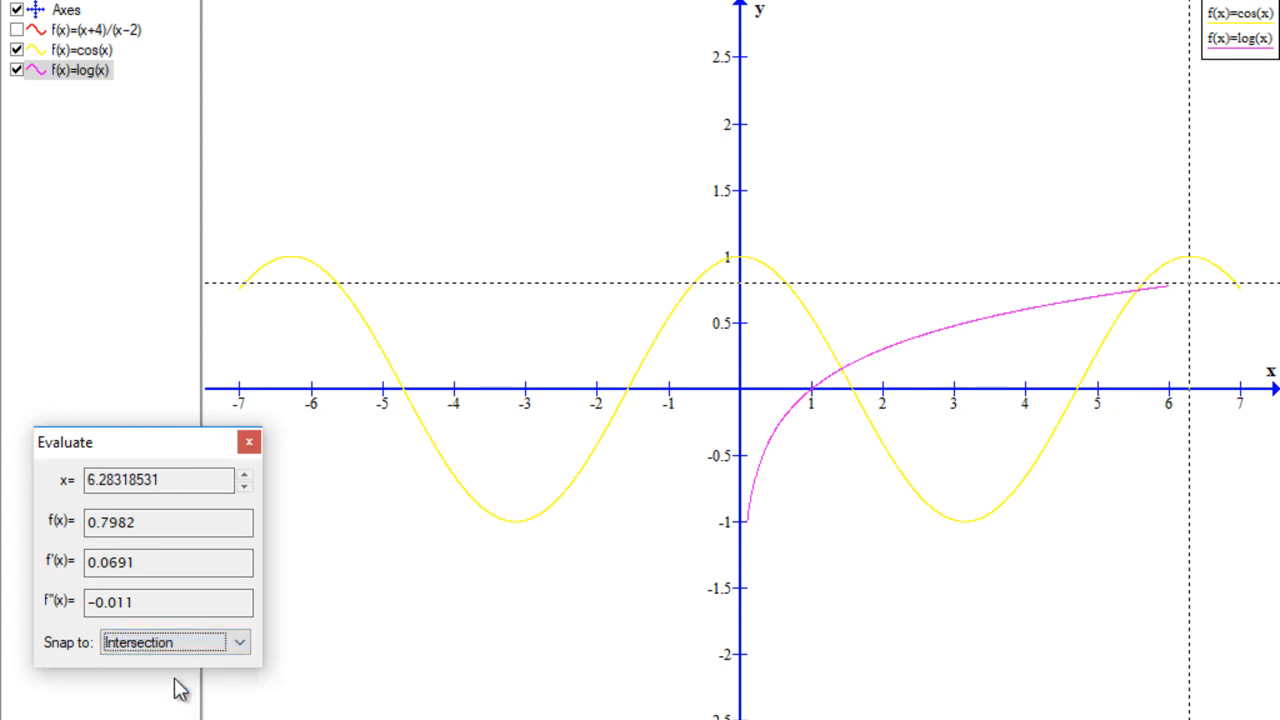
click(845, 362)
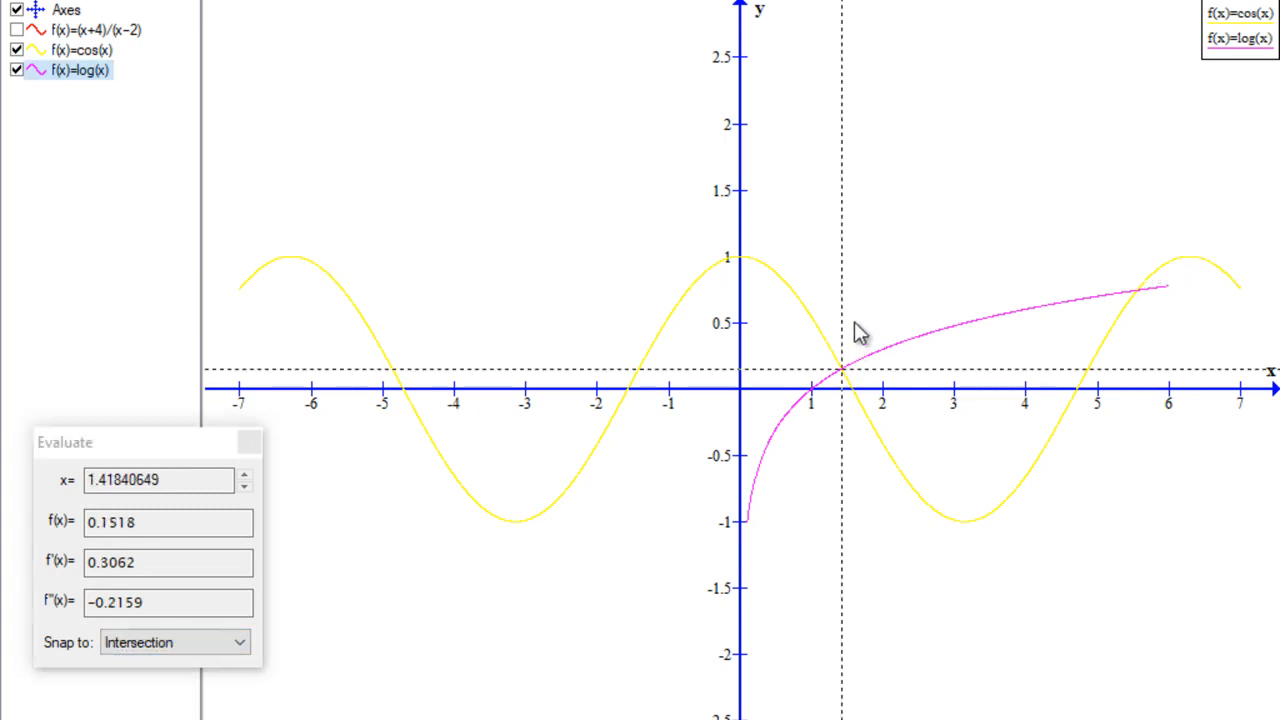
click(1110, 250)
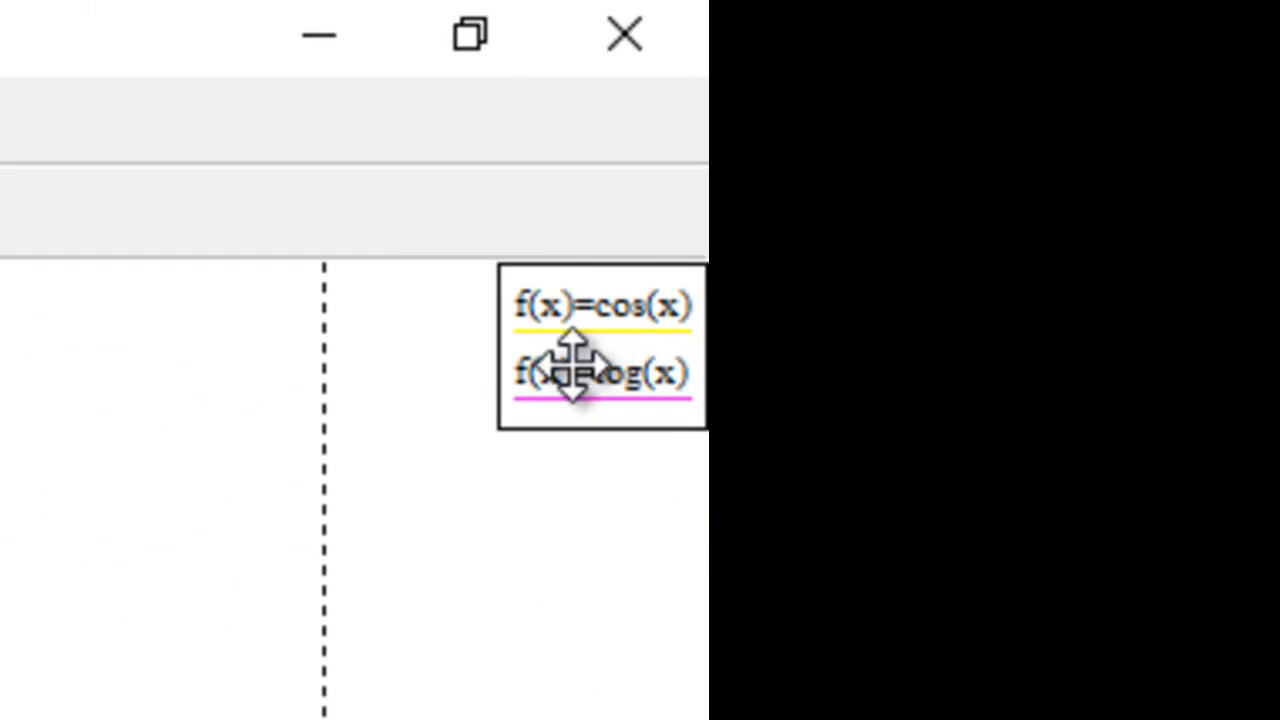
Step: Move the legend out of the plot's upper corner to a slightly lower place beside the curves
drag(1081, 102, 1068, 183)
drag(525, 650, 529, 650)
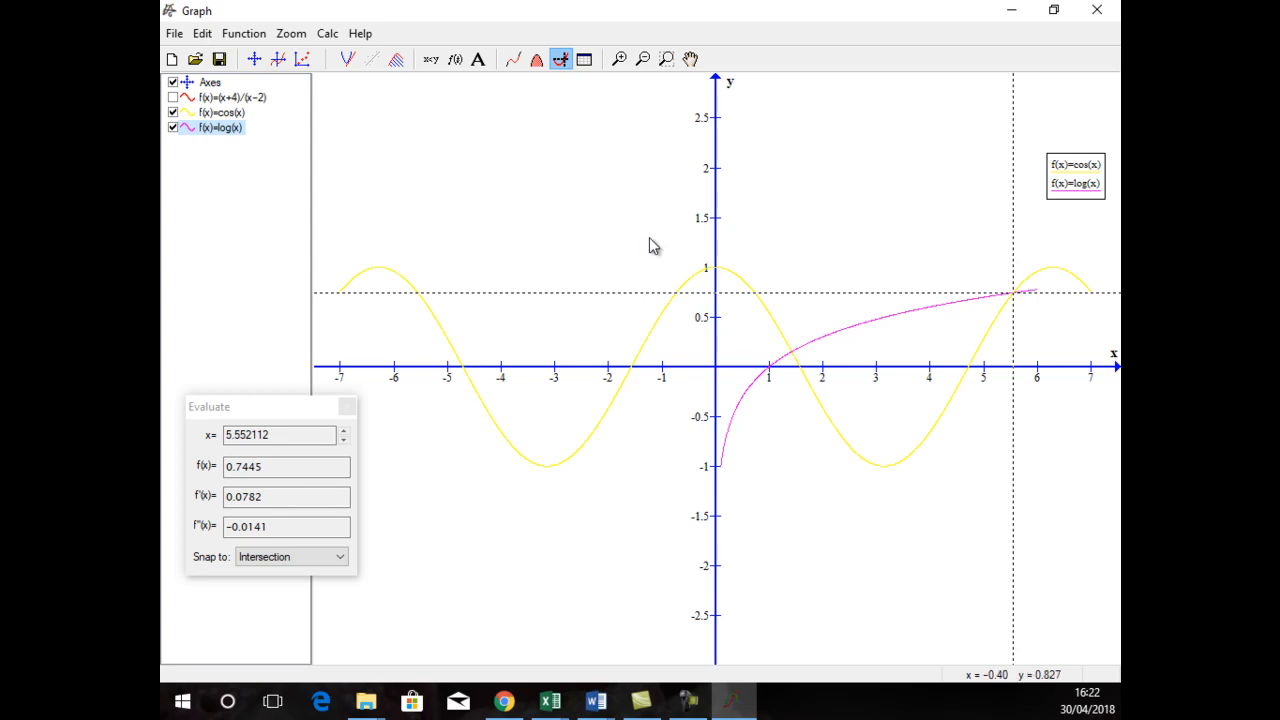
Step: Open the cos(x) function's edit settings to review its equation, range and graph properties, and close them without changes
click(222, 116)
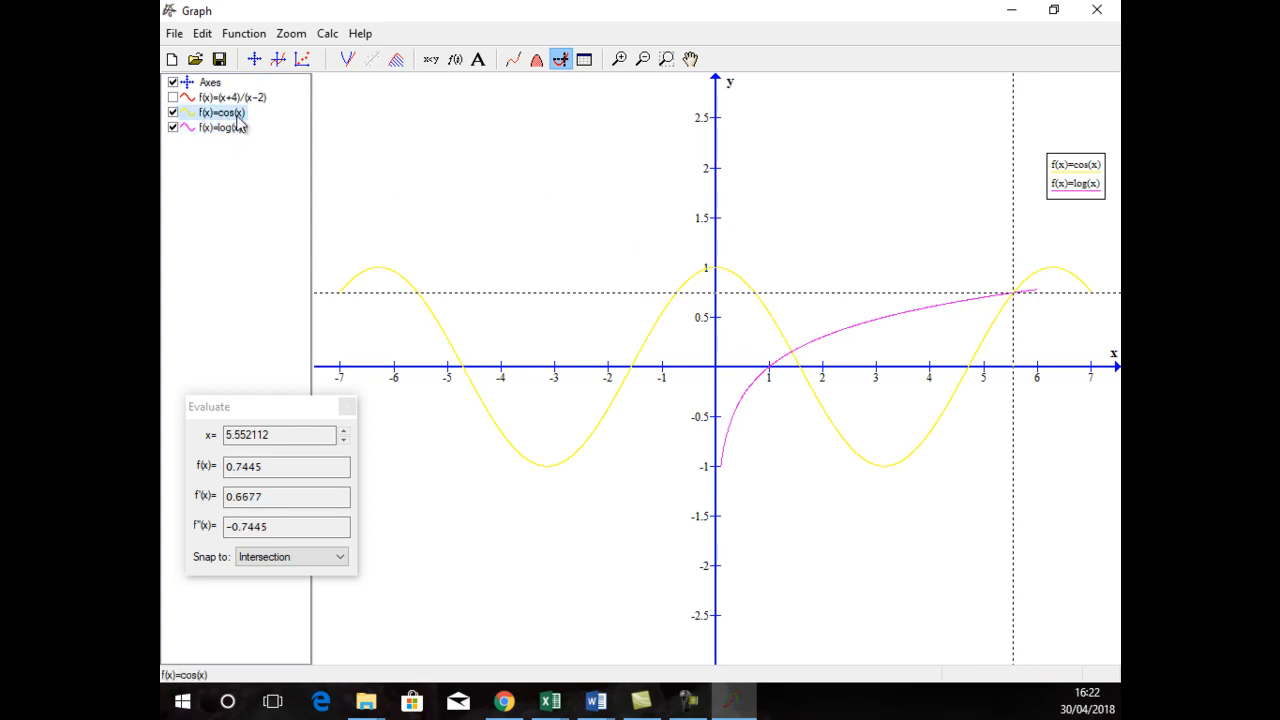
right_click(229, 118)
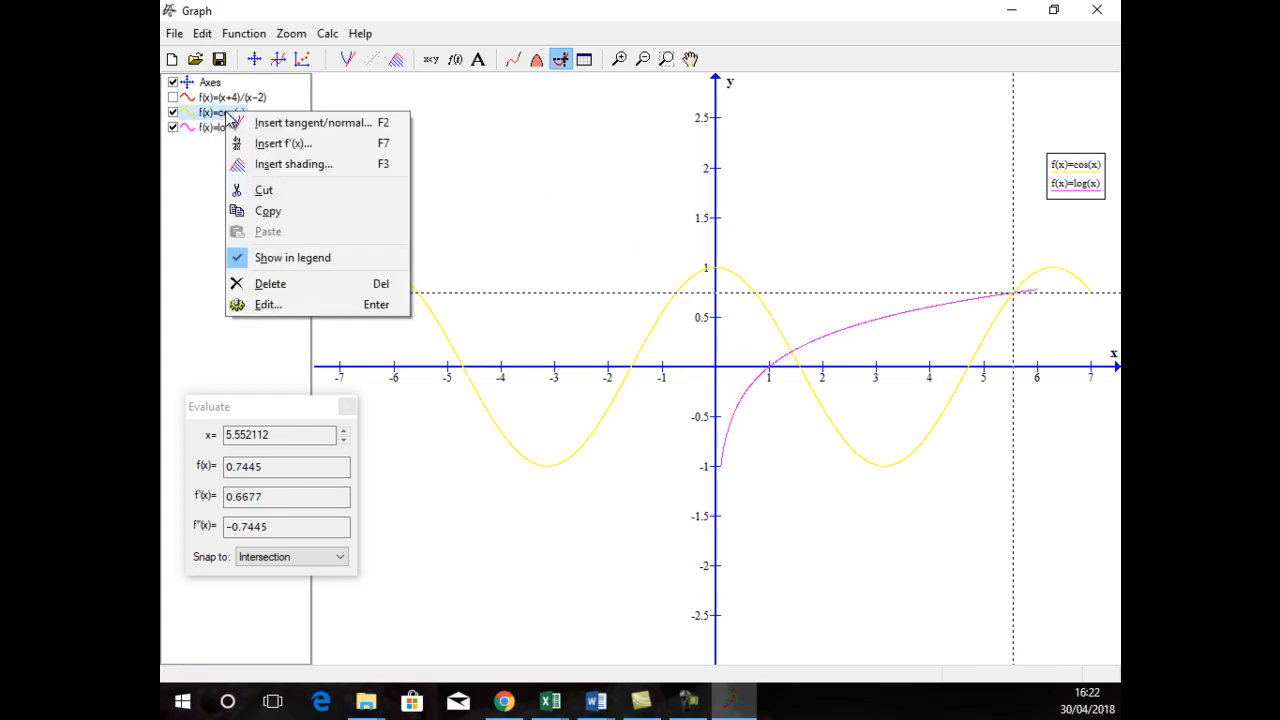
click(307, 308)
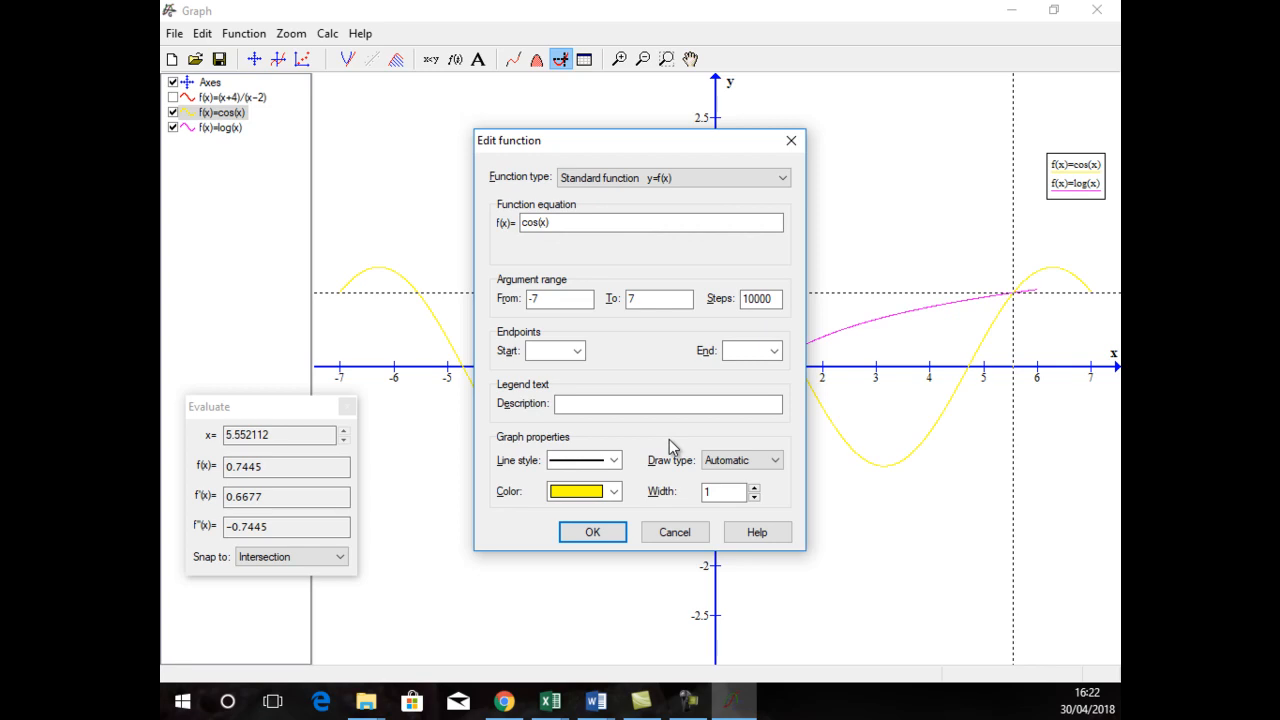
click(674, 532)
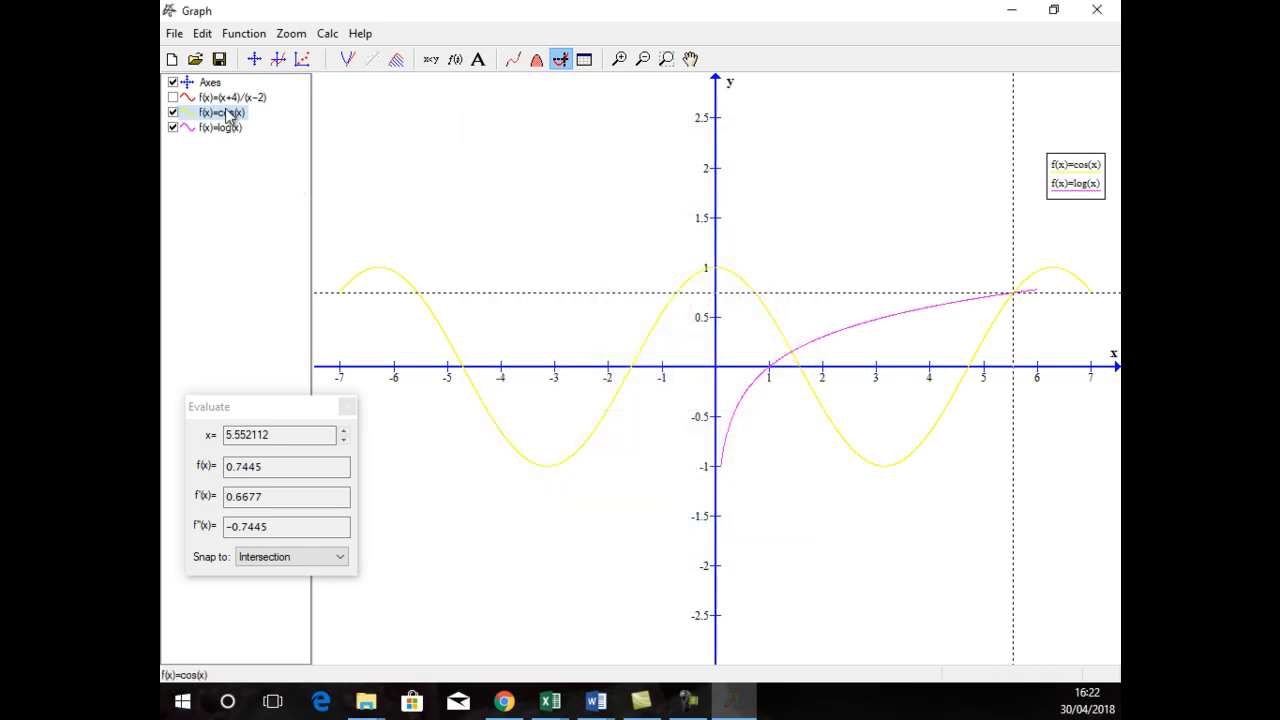
right_click(226, 111)
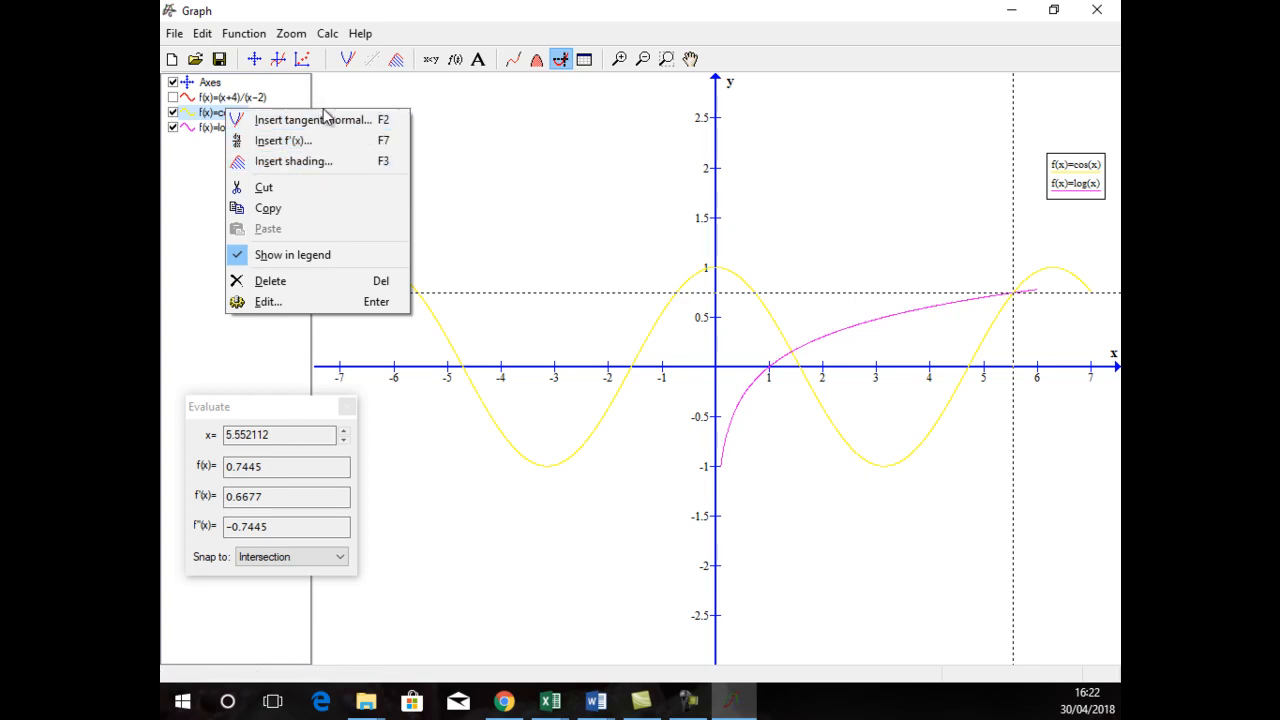
click(536, 213)
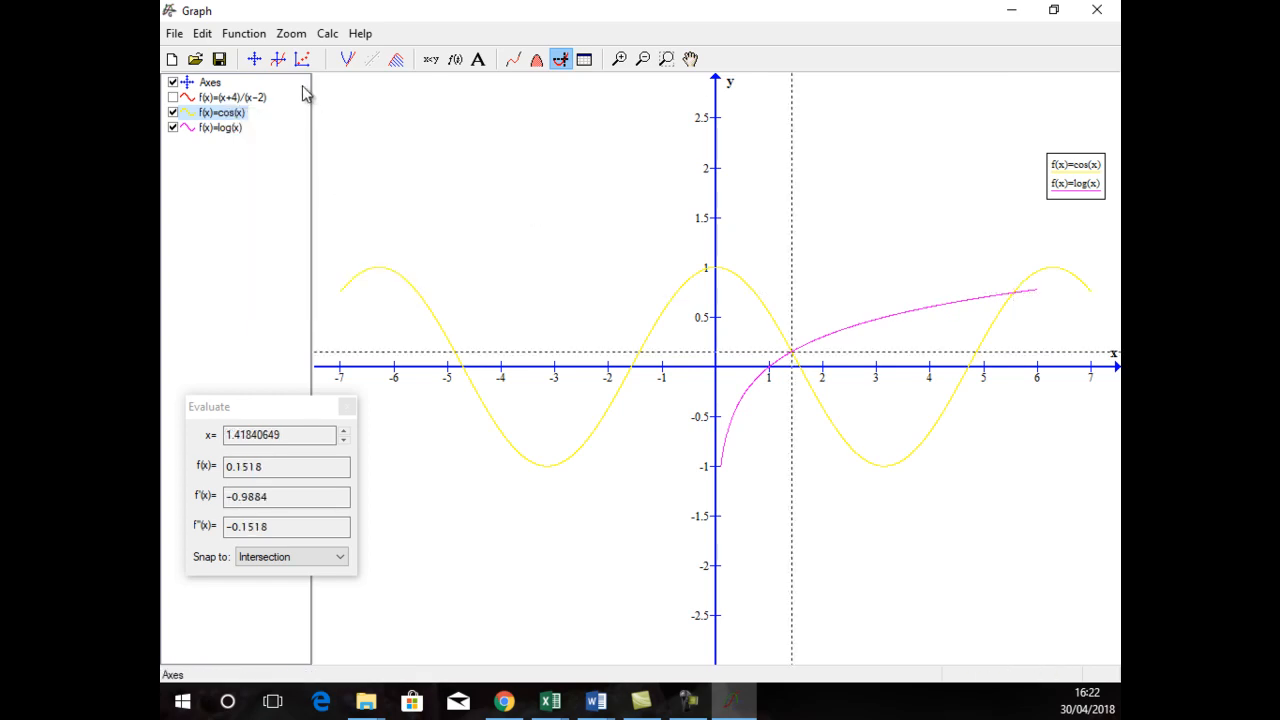
Step: Insert the standard function 4x^2-7 with an argument range from -5 to 5 and 1000 steps
click(277, 62)
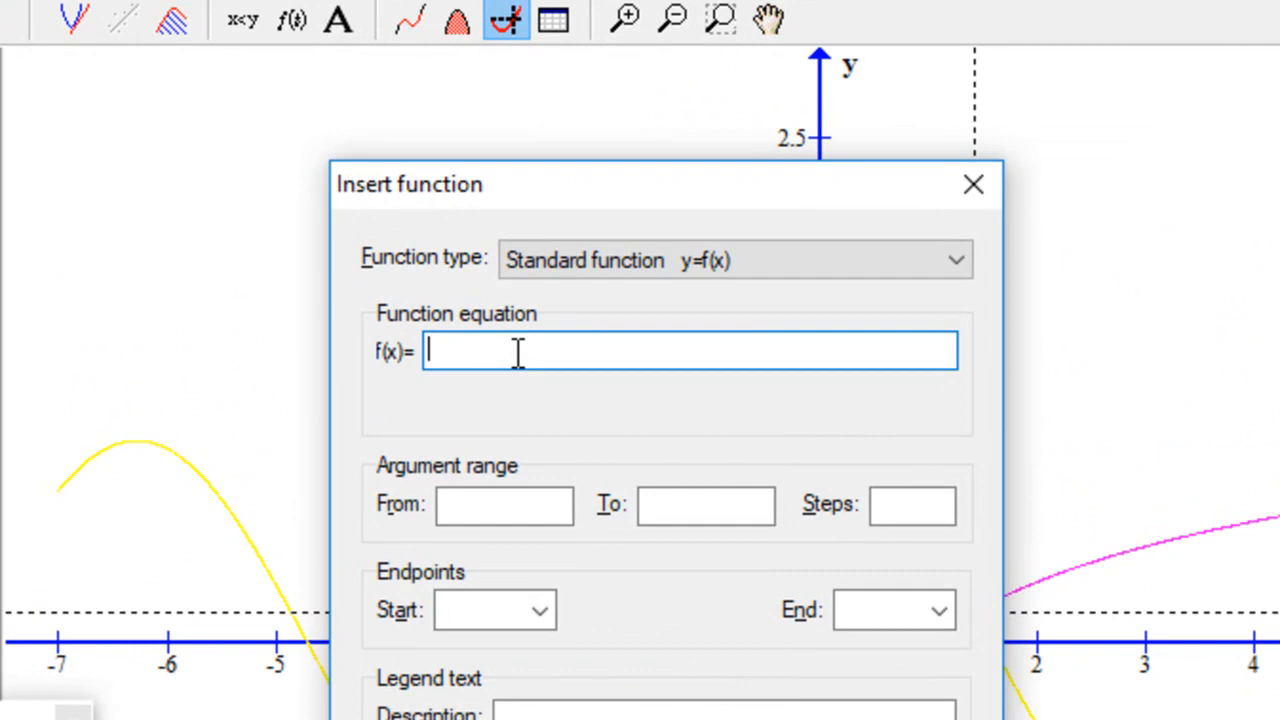
text(4x^2-7)
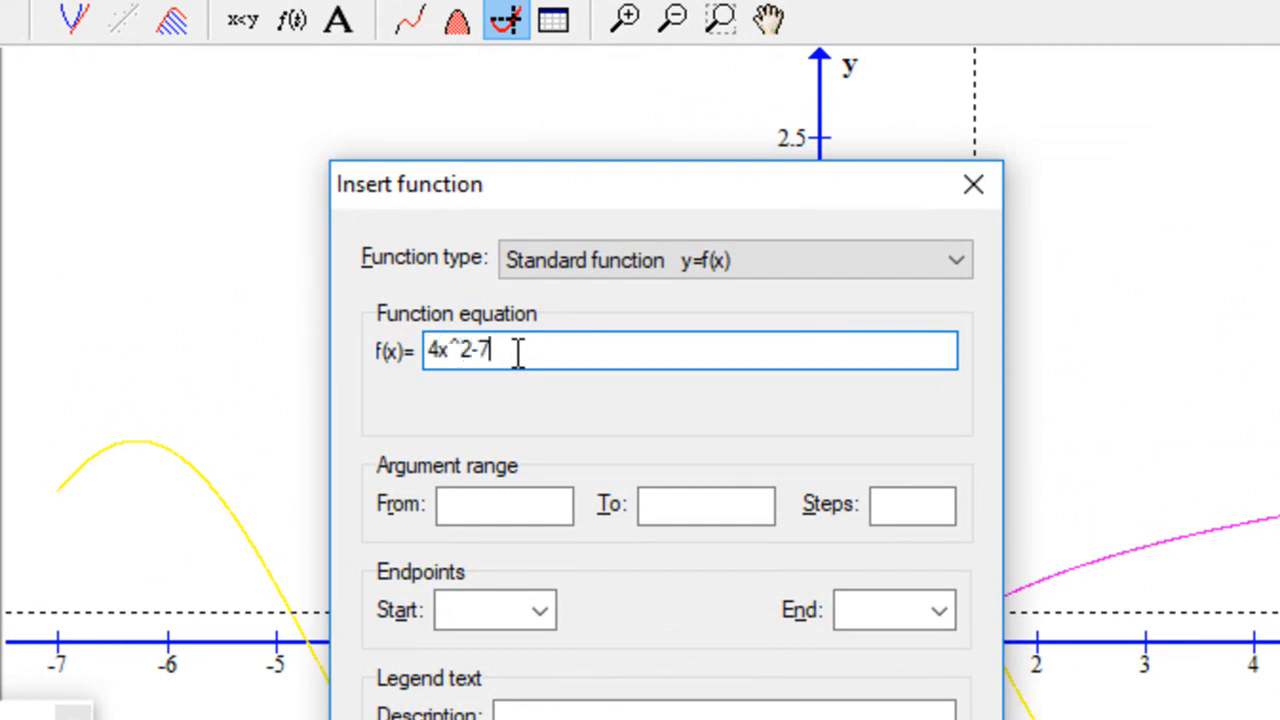
click(715, 719)
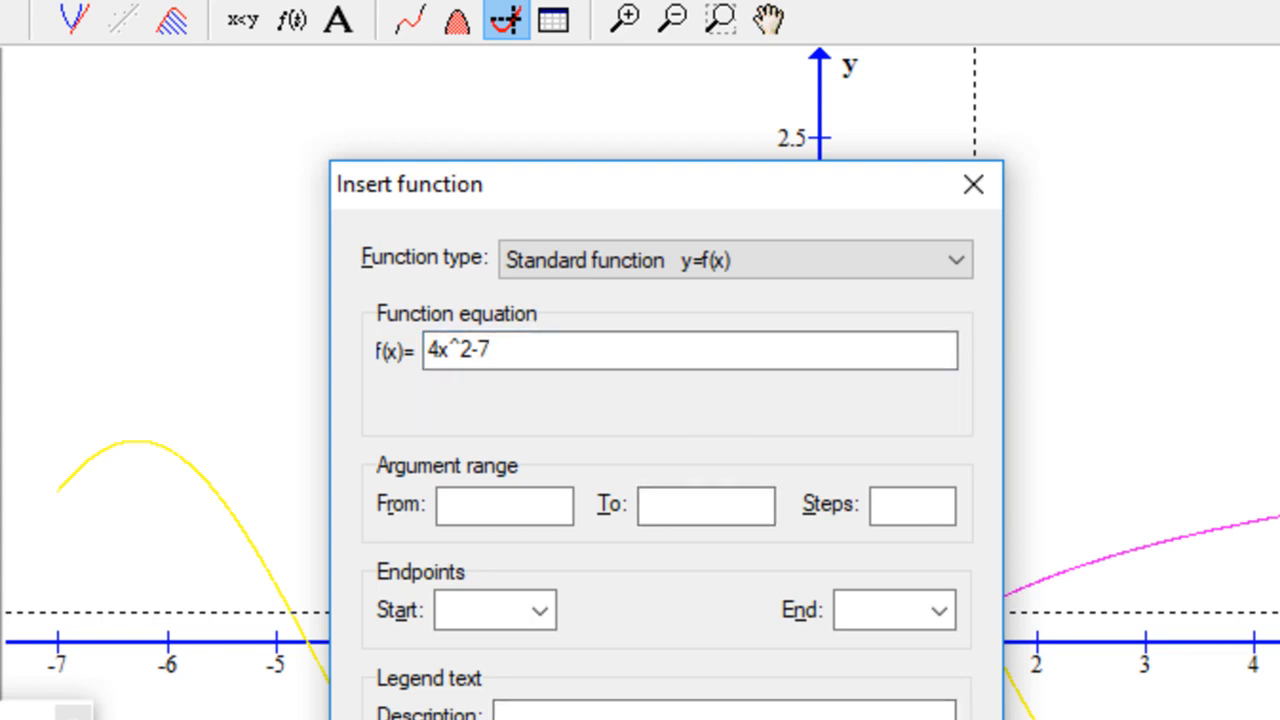
click(549, 497)
text(-5)
click(672, 501)
text(5)
click(914, 502)
text(1000)
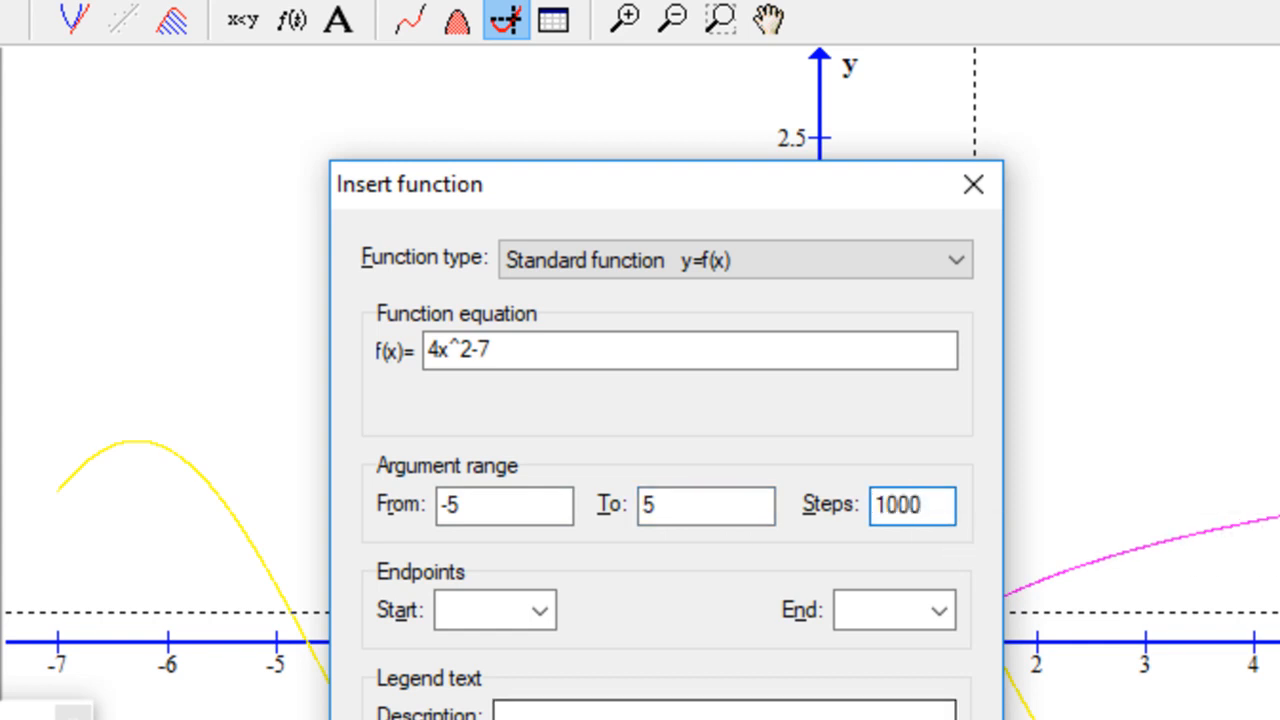
key(Return)
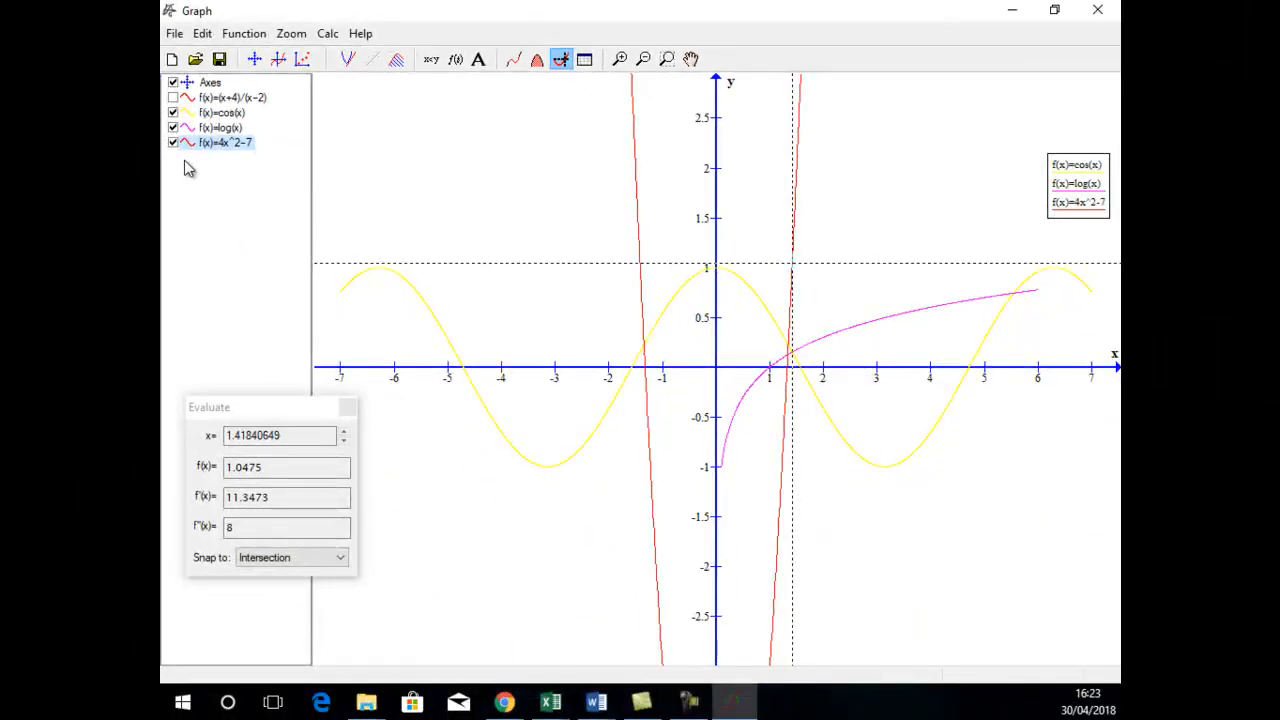
Step: Hide the log(x) and cos(x) functions so only 4x^2-7 is plotted, and close the Evaluate window
click(173, 128)
click(173, 112)
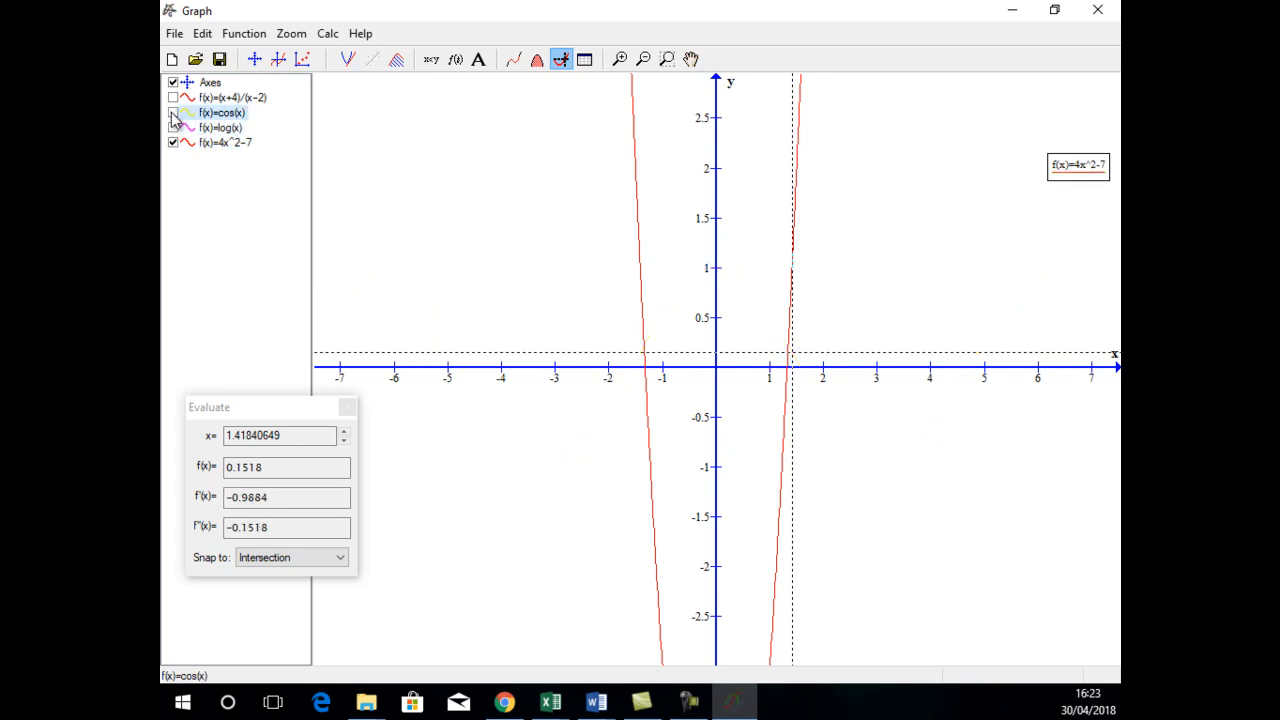
scroll(632, 287, down, 5)
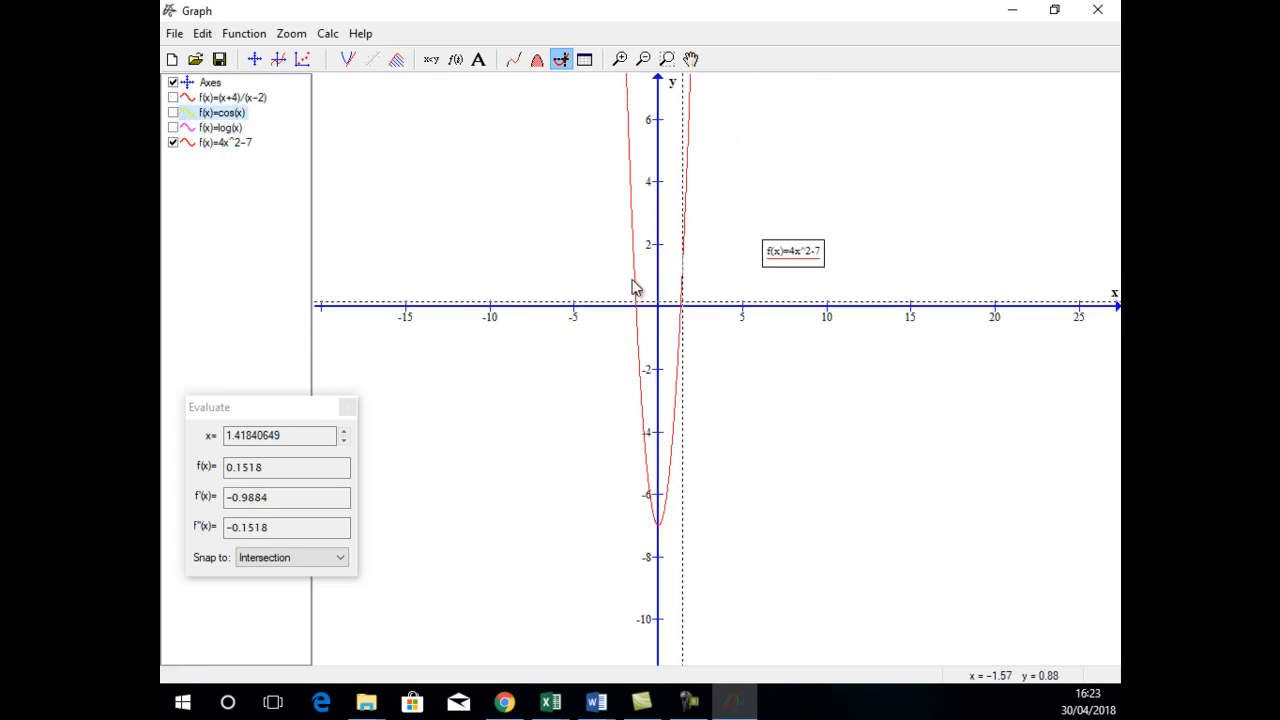
click(347, 407)
Step: Move the legend off the x-axis to the plot's upper right corner, away from the full parabola
scroll(742, 300, down, 8)
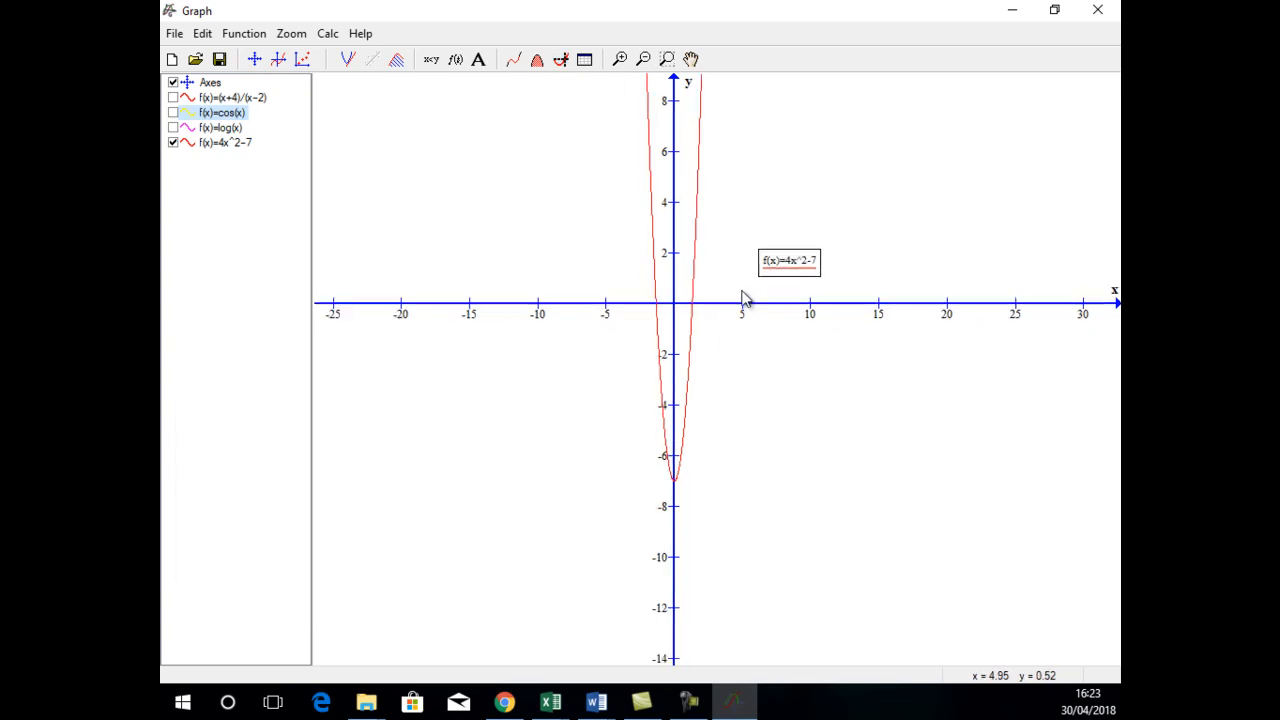
scroll(745, 300, down, 3)
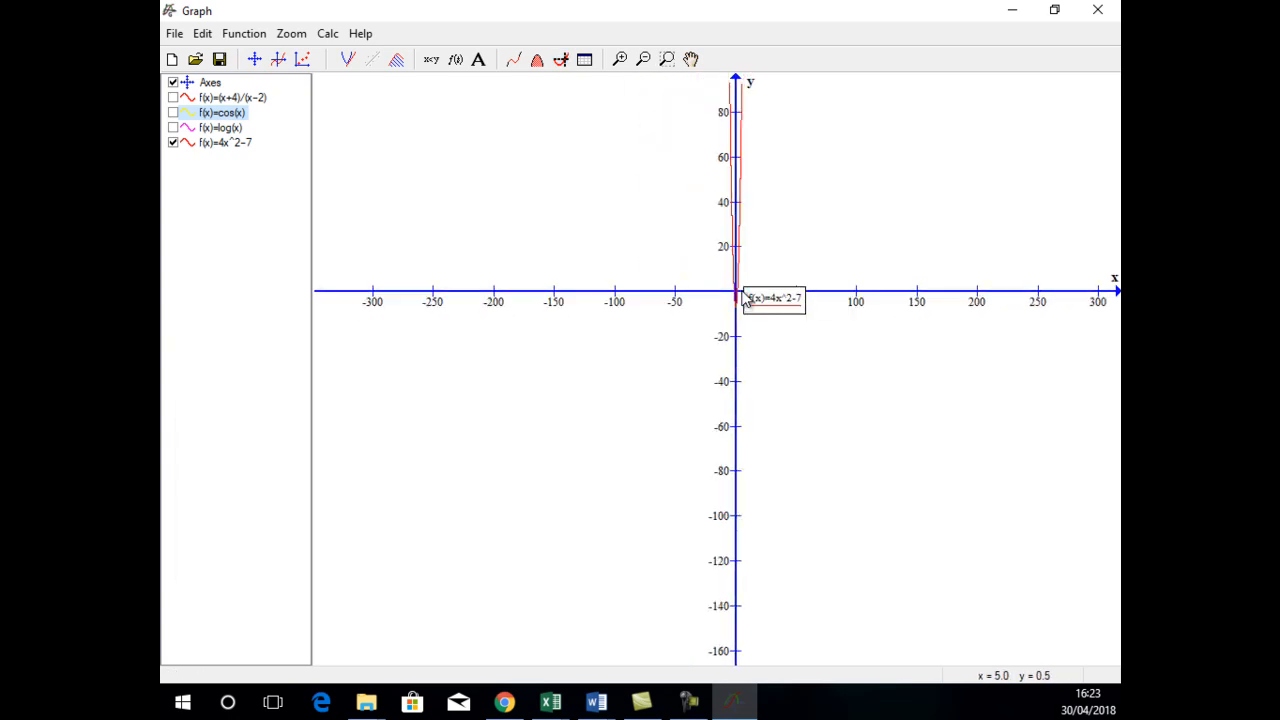
click(672, 60)
drag(620, 140, 640, 331)
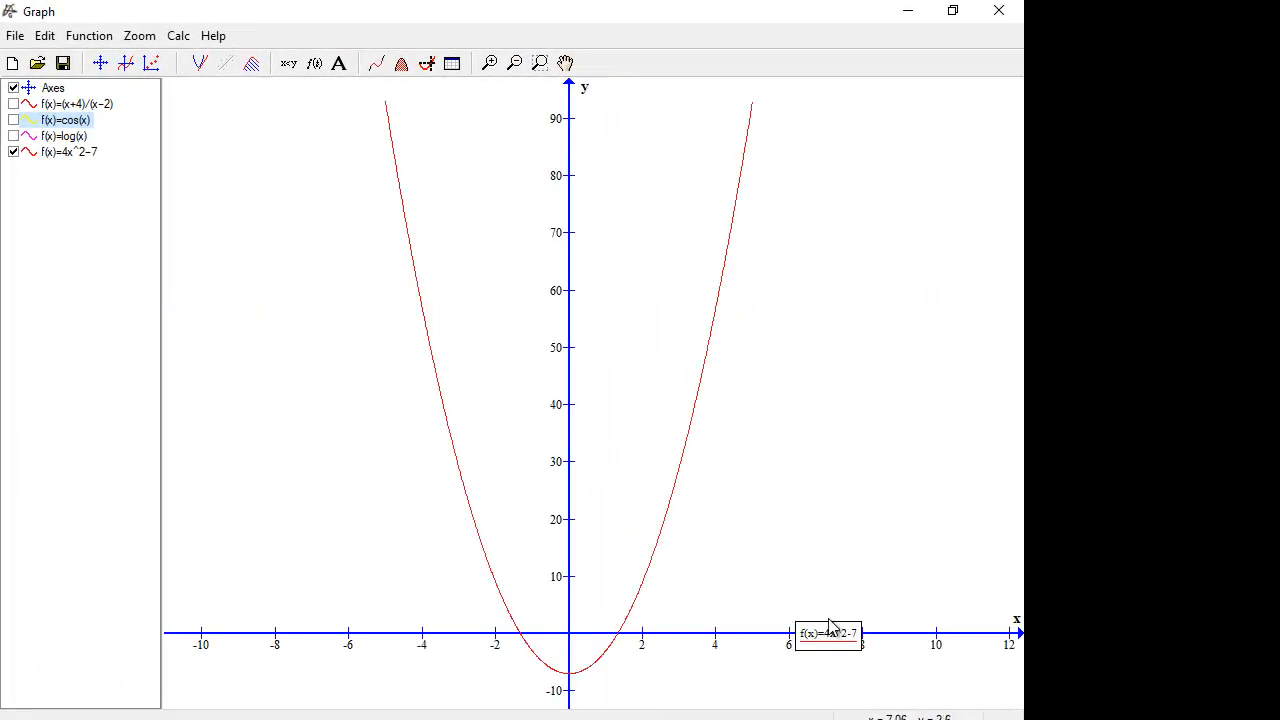
drag(830, 637, 989, 119)
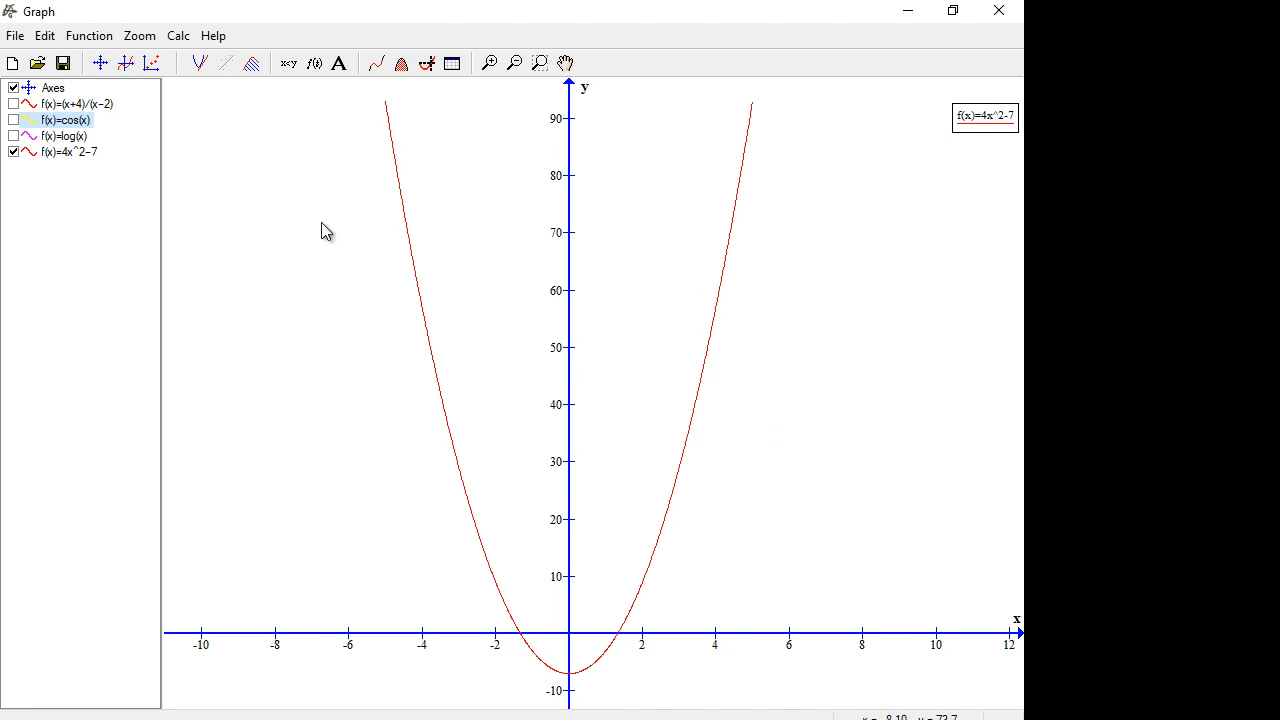
Step: Insert the first derivative of 4x^2-7 in yellow and move the legend lower beside the curves
click(71, 153)
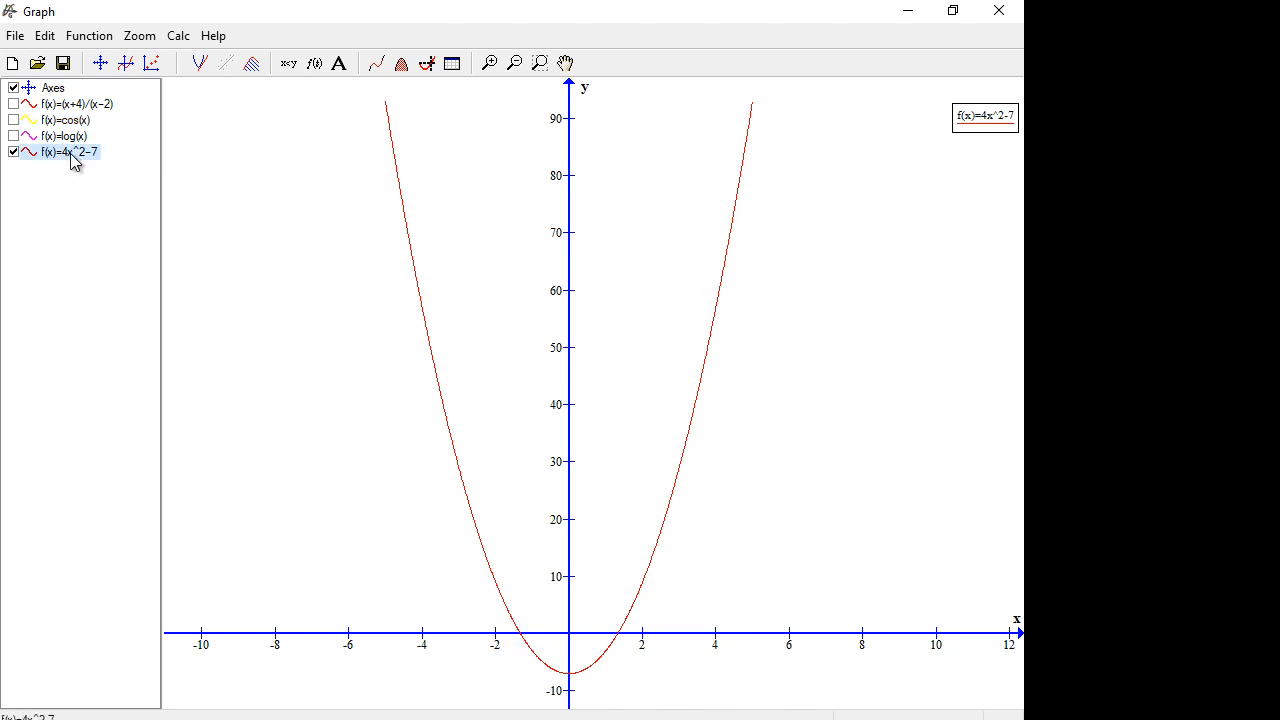
right_click(74, 162)
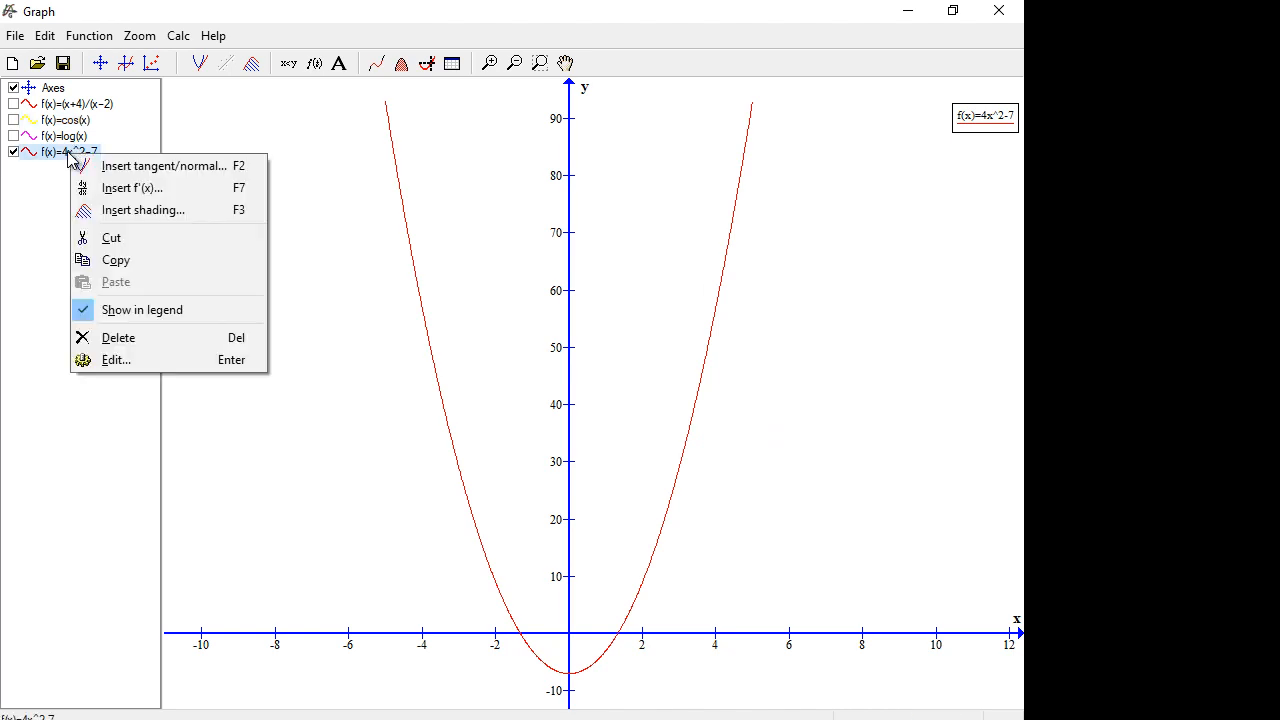
click(168, 187)
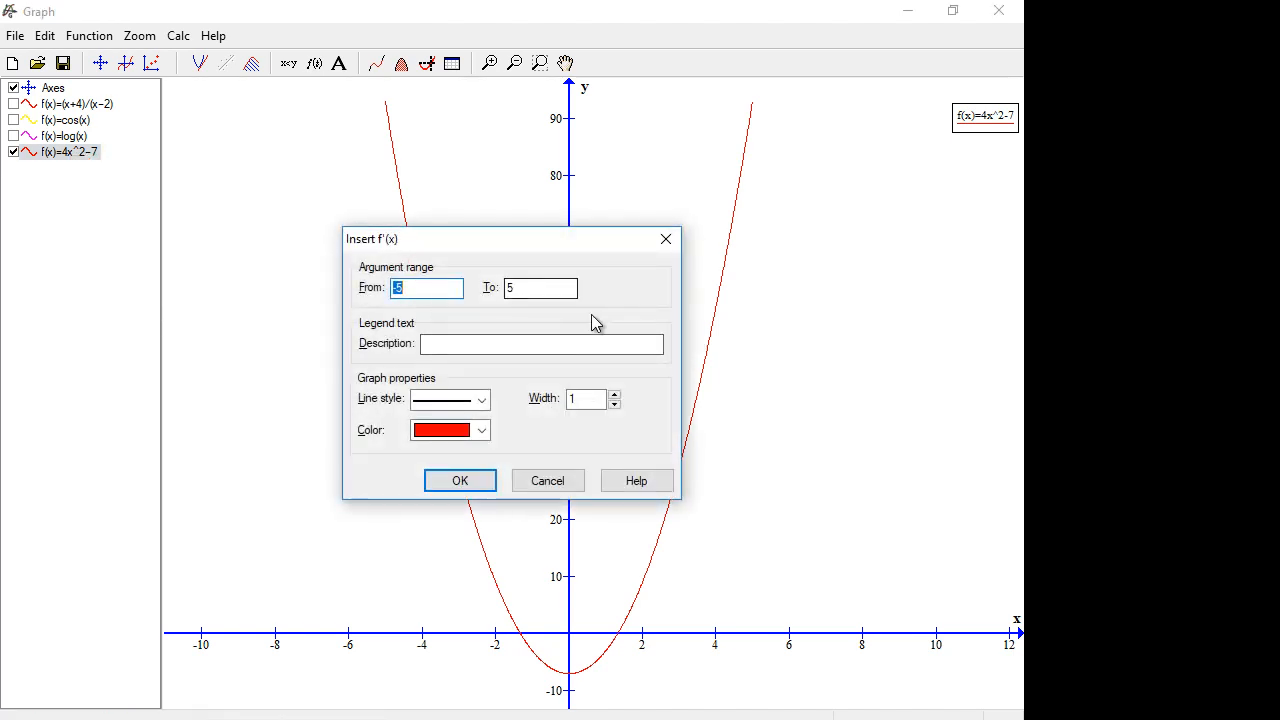
click(482, 431)
click(470, 474)
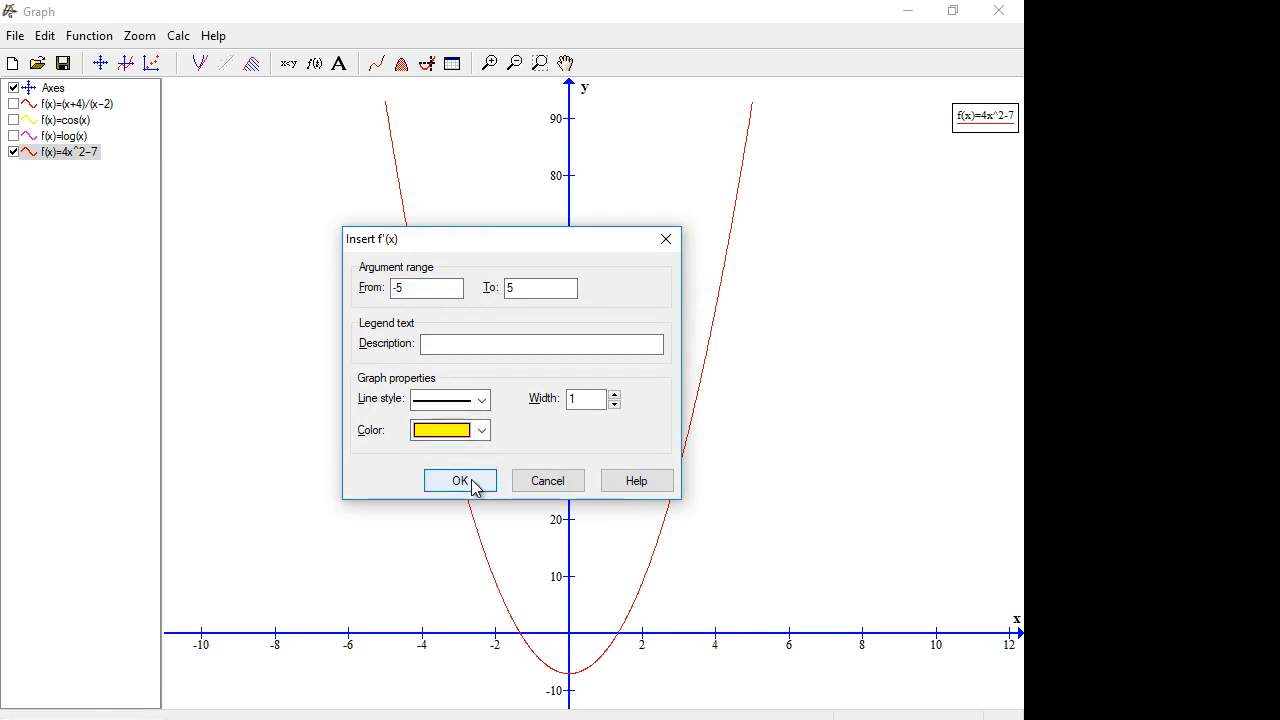
click(472, 483)
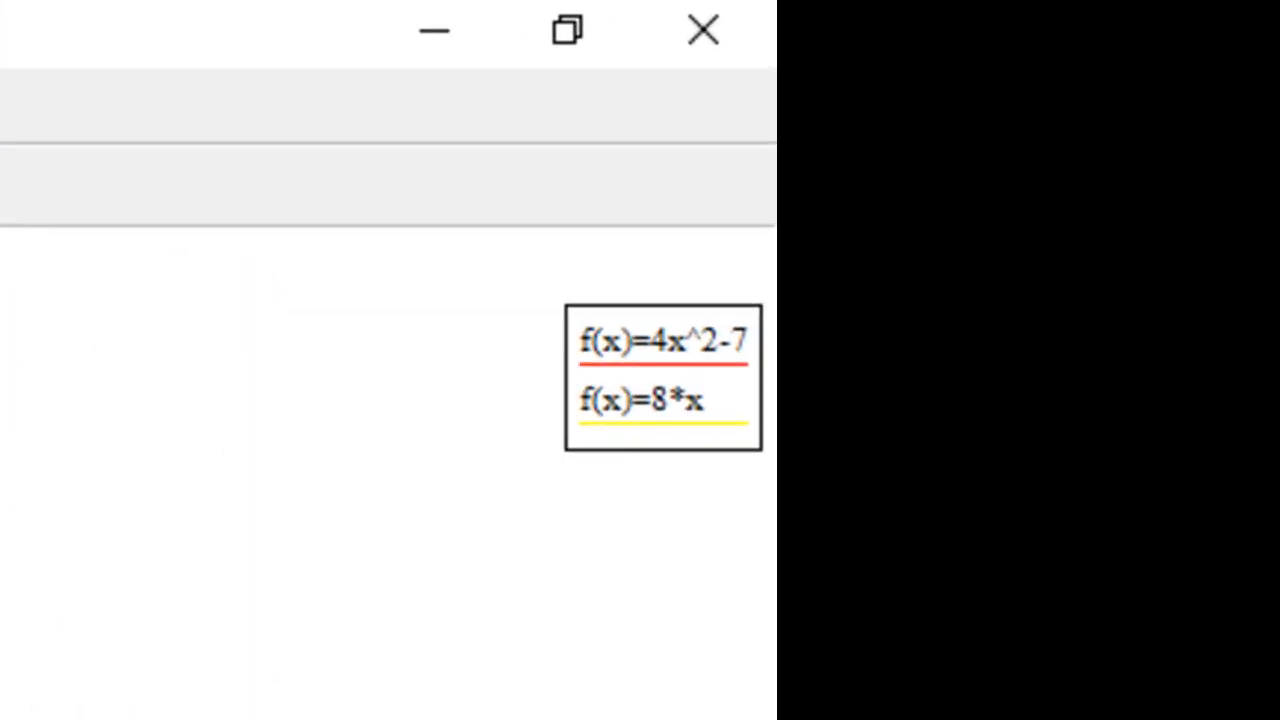
drag(675, 440, 988, 343)
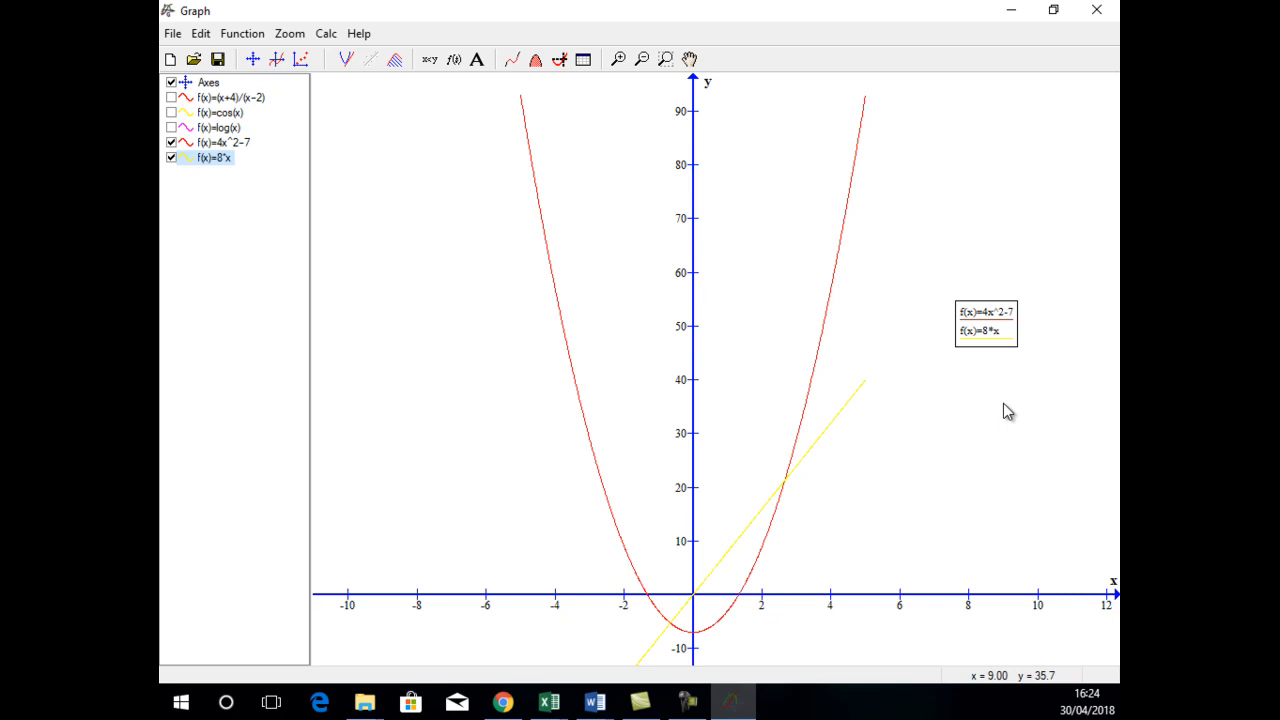
Step: Insert a green tangent to 4x^2-7 at x=1.5 with an argument range from -5 to 5
click(230, 142)
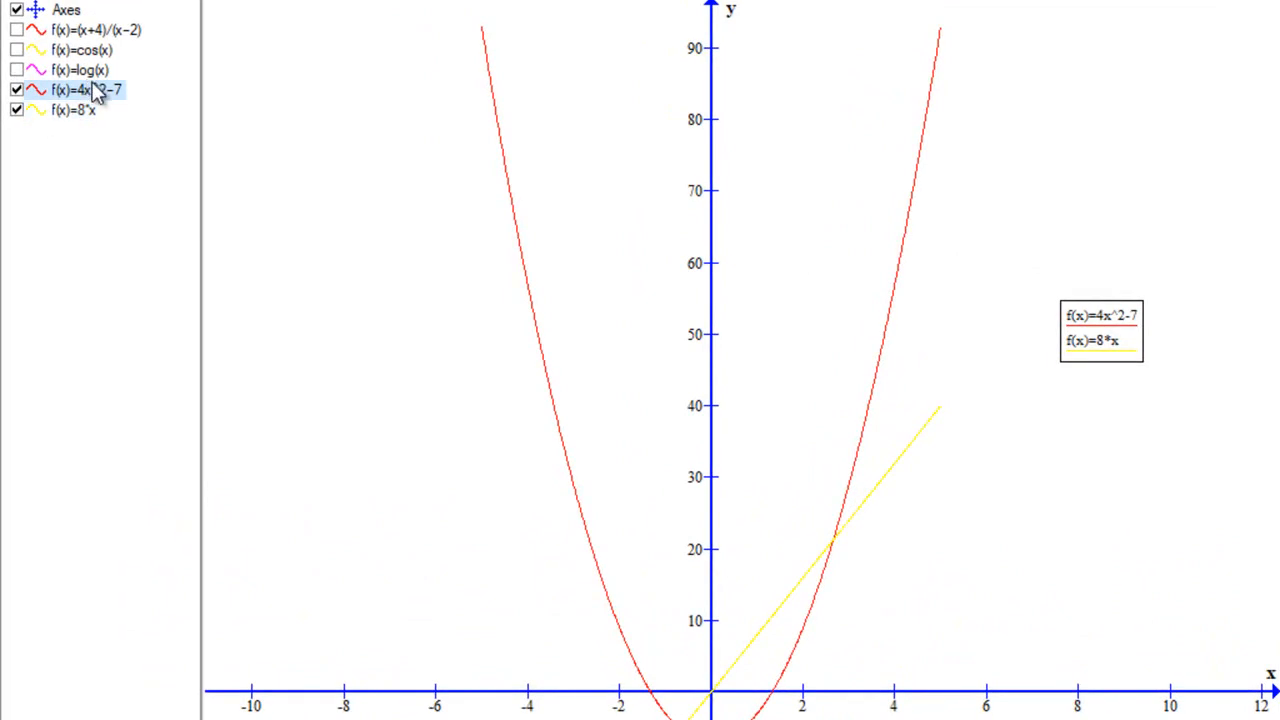
right_click(96, 95)
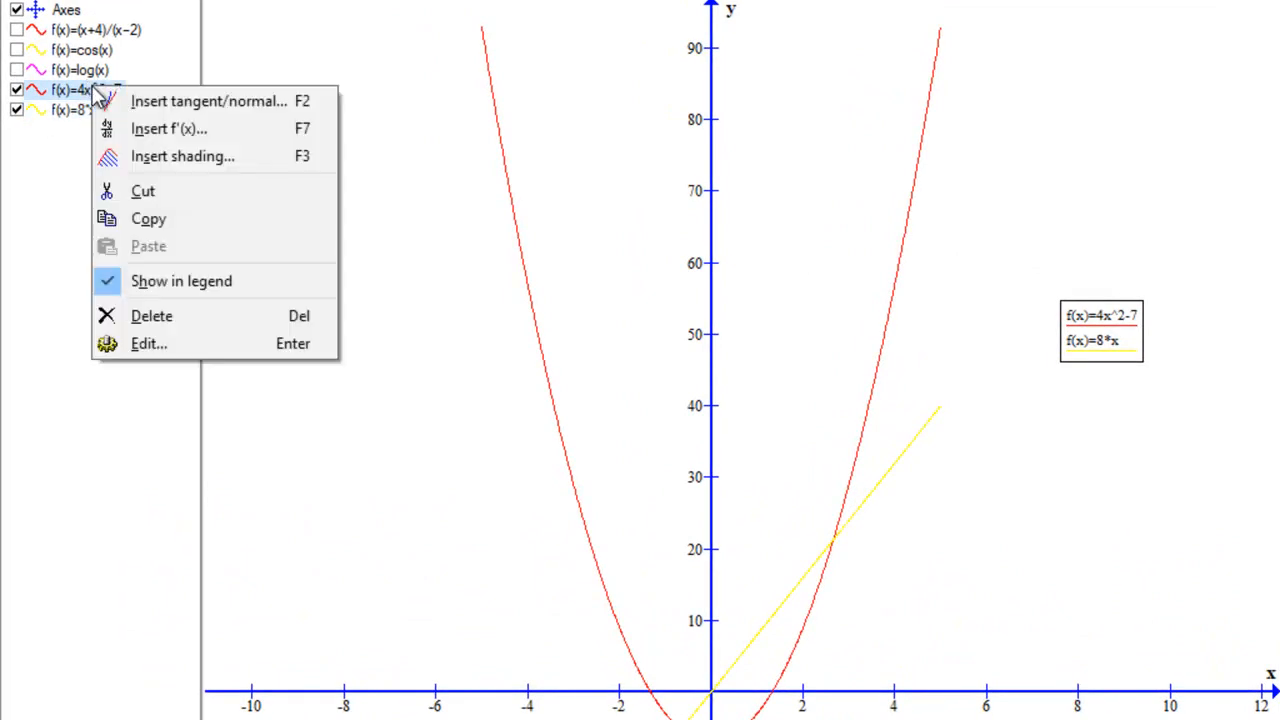
click(195, 100)
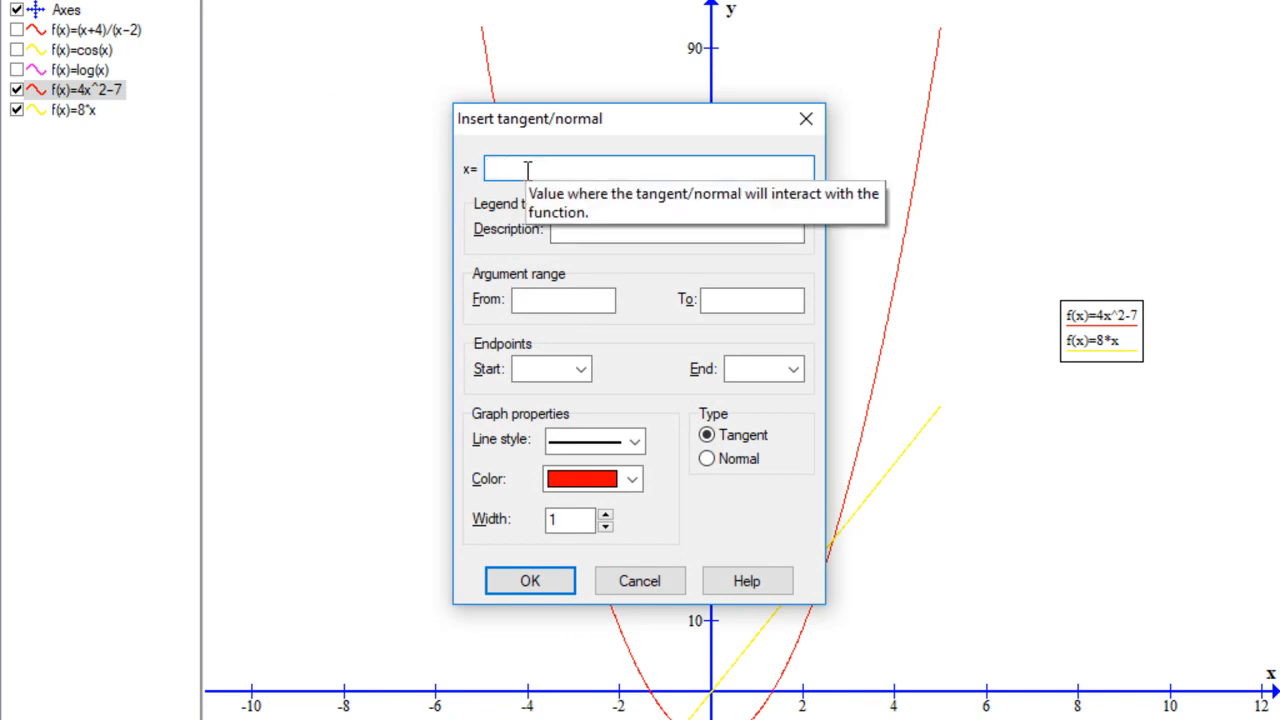
text(1.5)
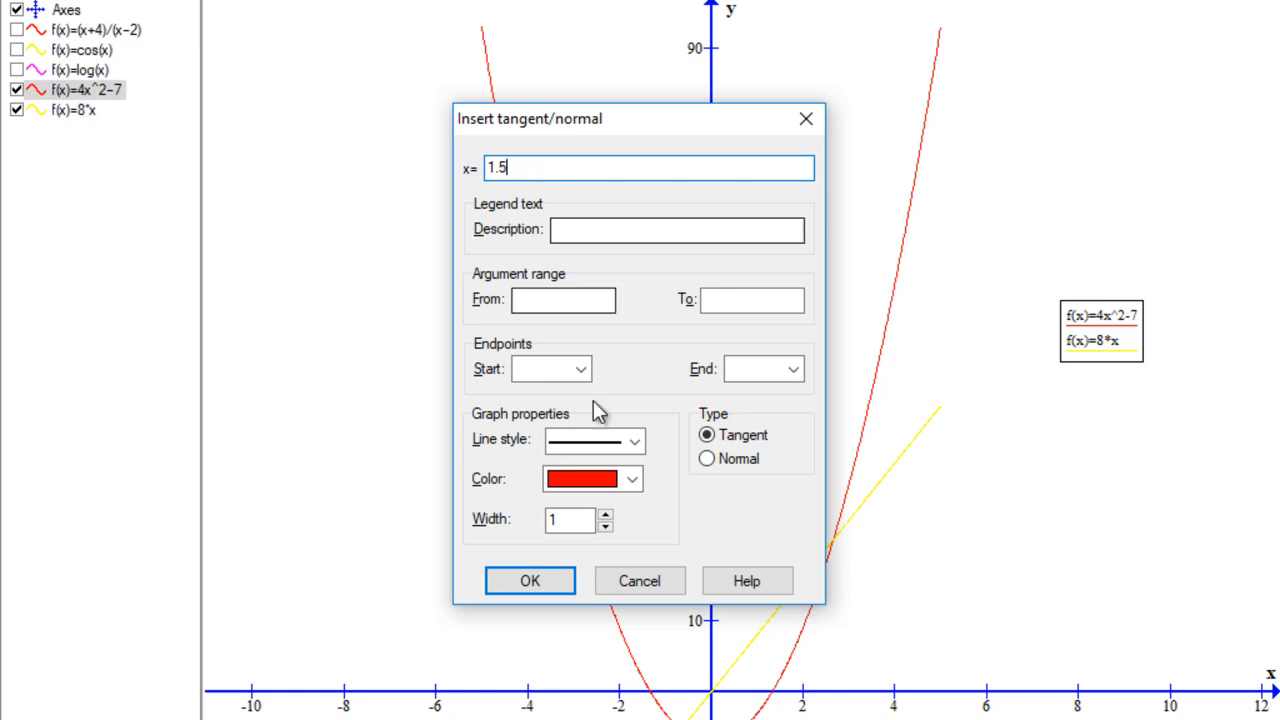
click(632, 479)
click(609, 524)
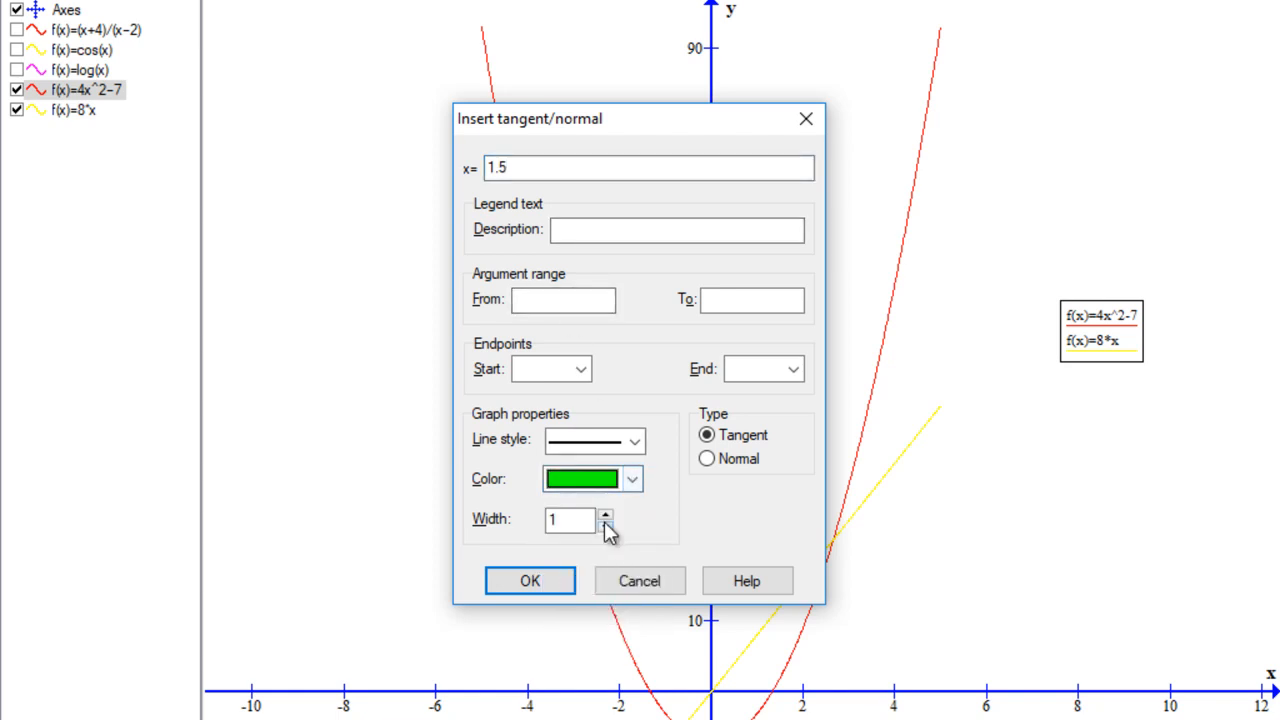
click(563, 294)
text(-5)
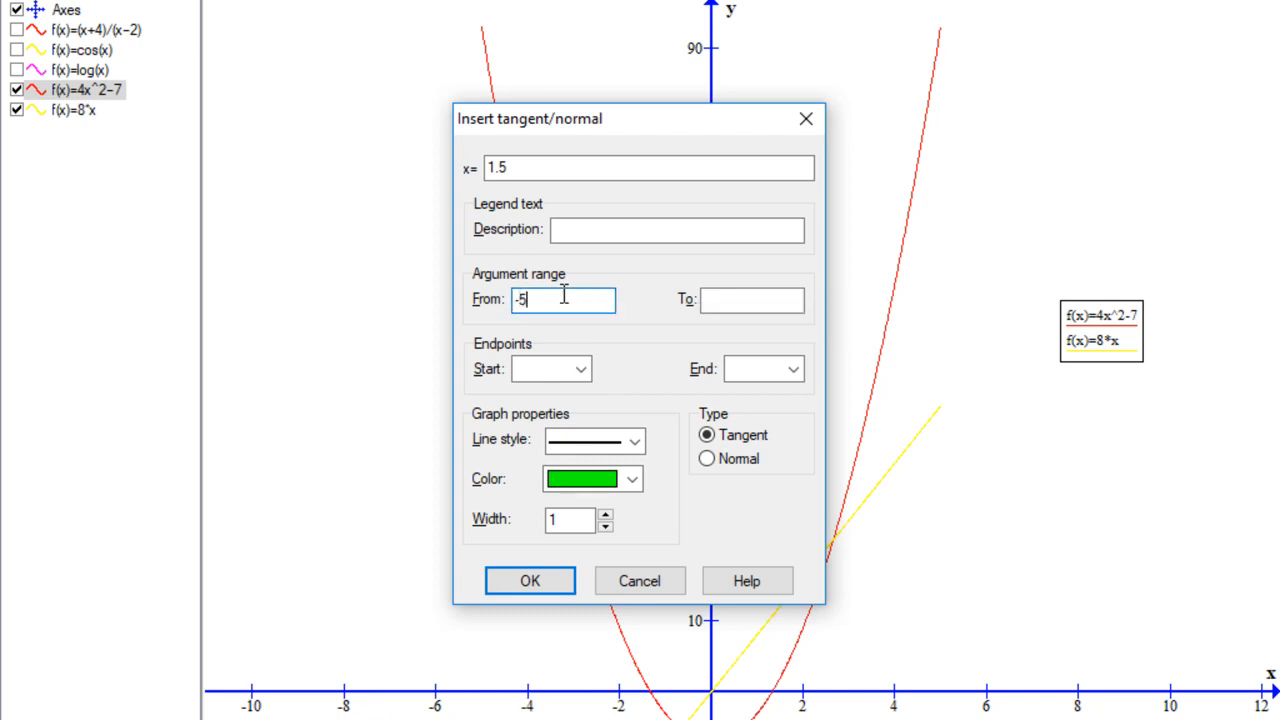
click(708, 298)
text(5)
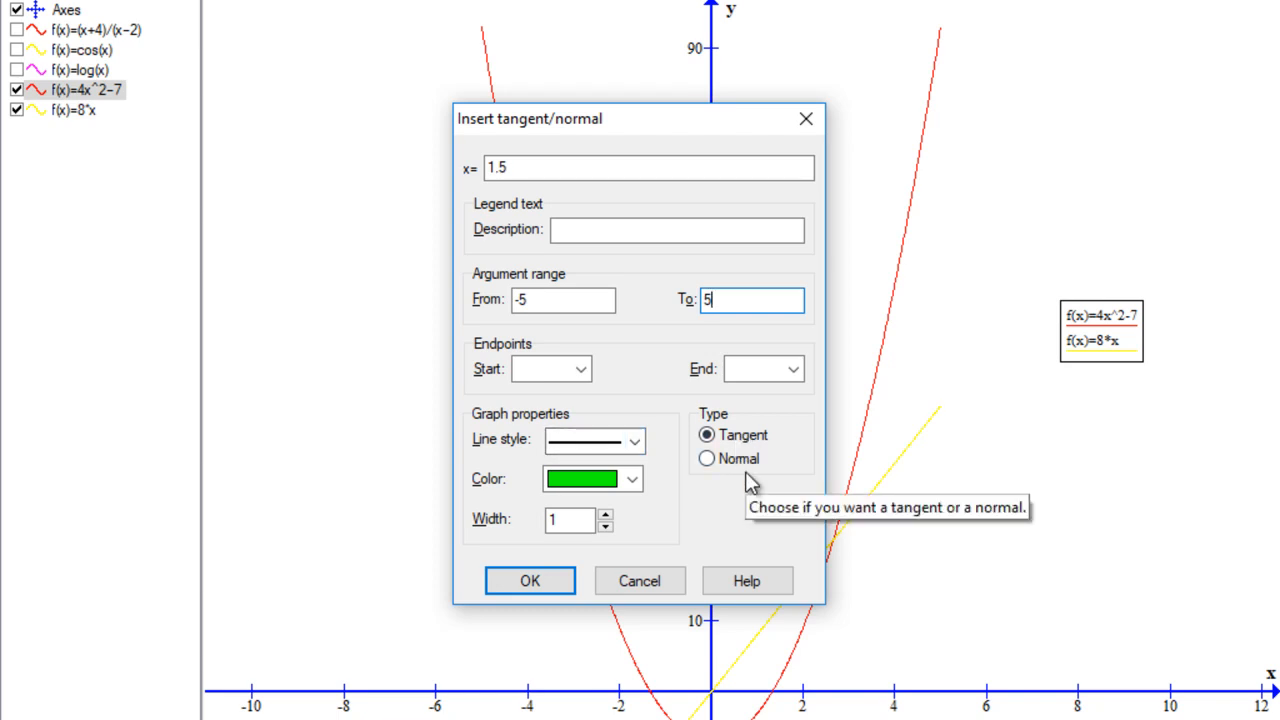
click(530, 581)
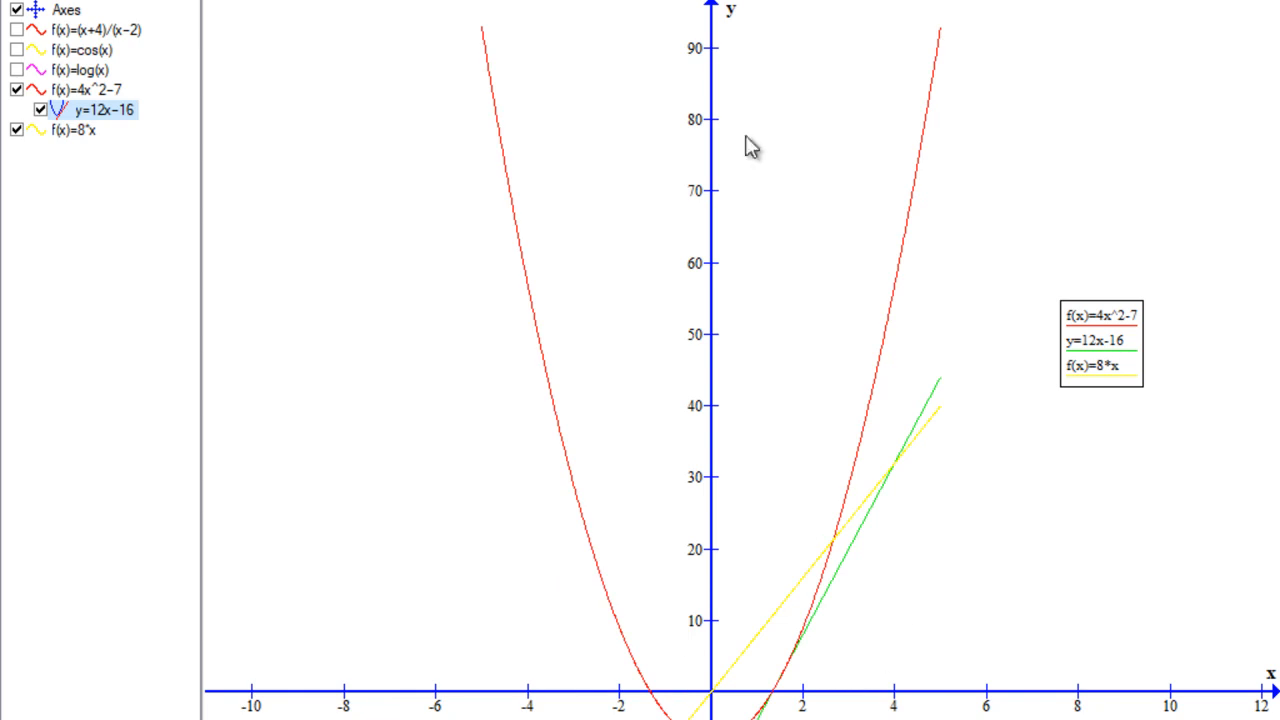
Step: Examine up close where the tangent touches 4x^2-7 near x=1.5, and view the parabola, tangent and derivative together
drag(1000, 615, 974, 406)
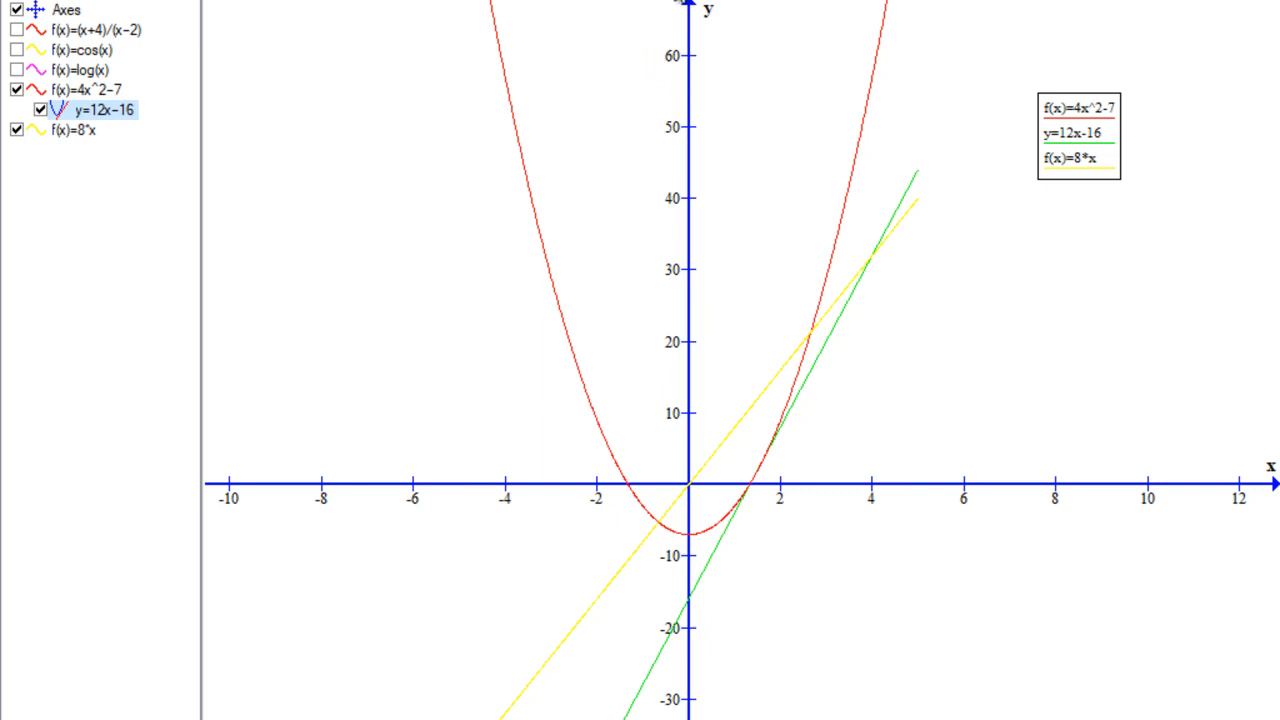
drag(726, 398, 823, 511)
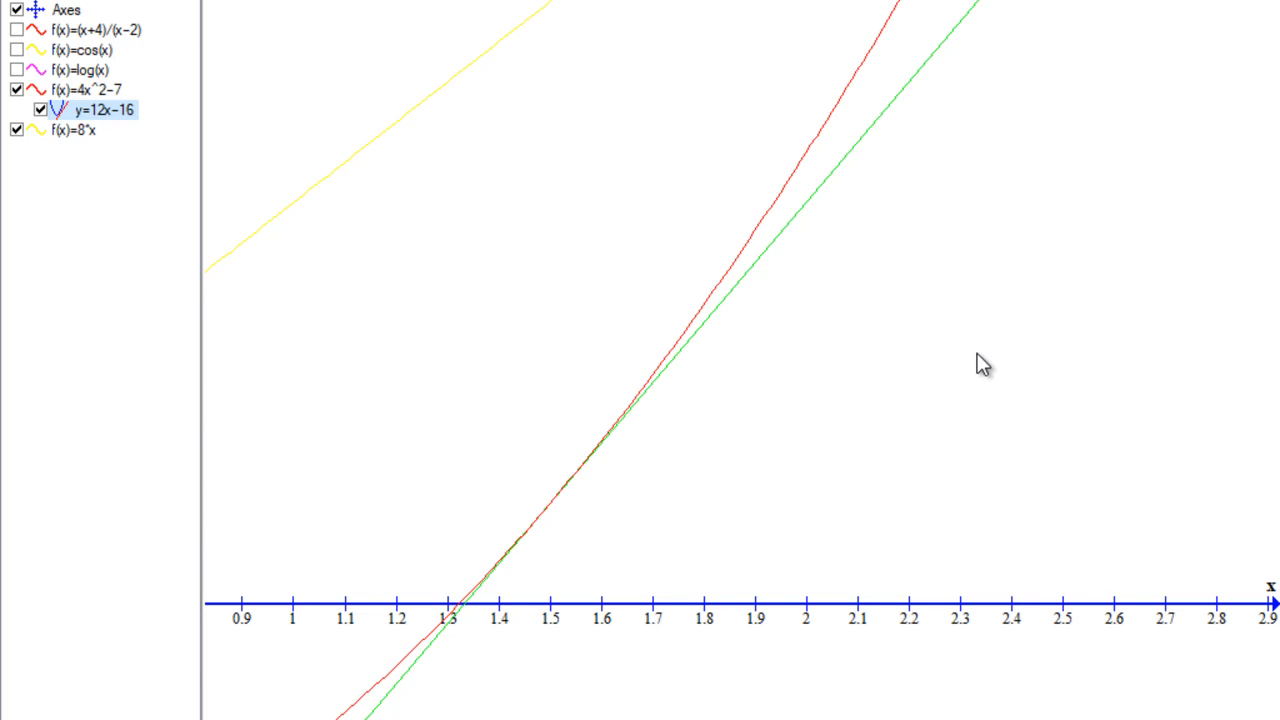
scroll(980, 365, down, 5)
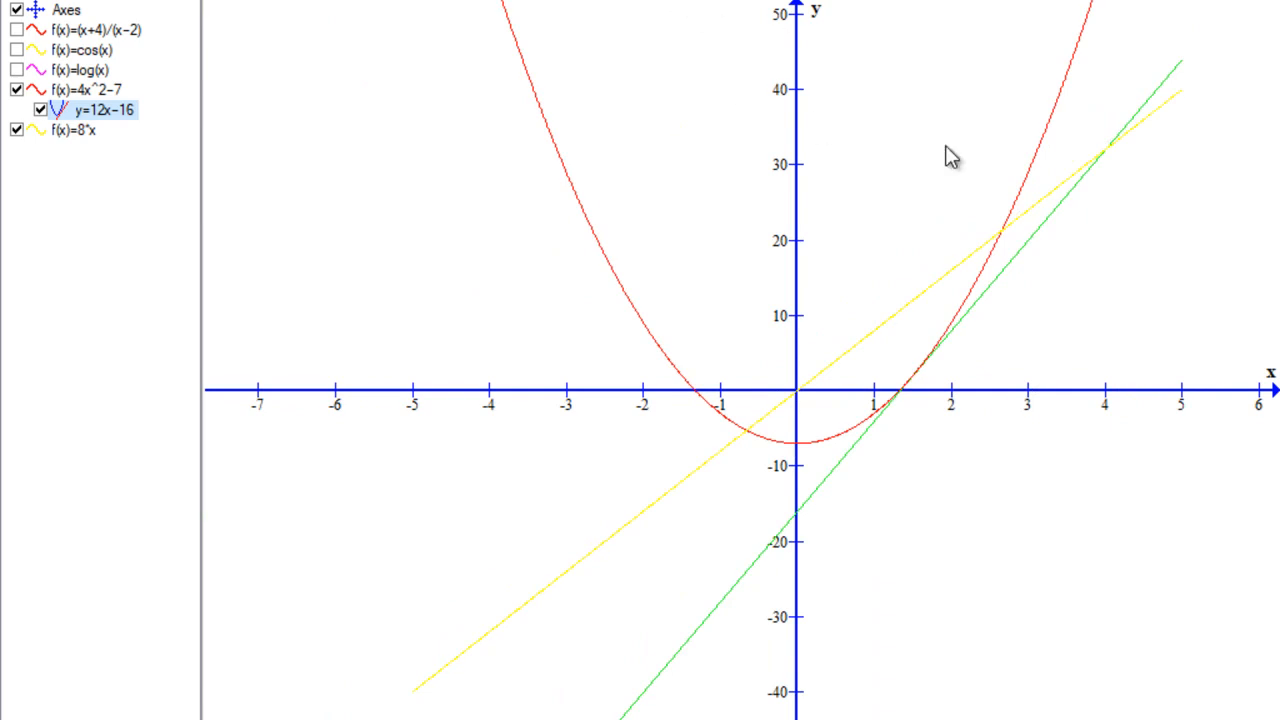
scroll(975, 205, down, 2)
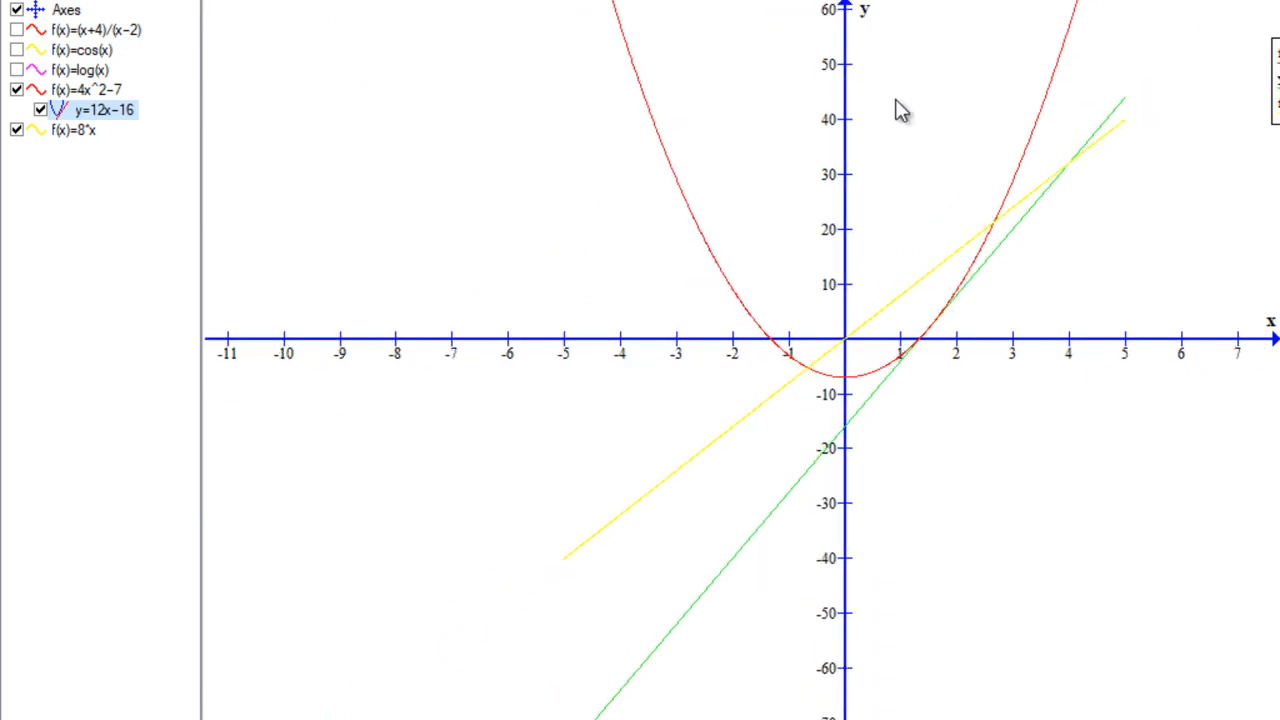
scroll(915, 120, down, 2)
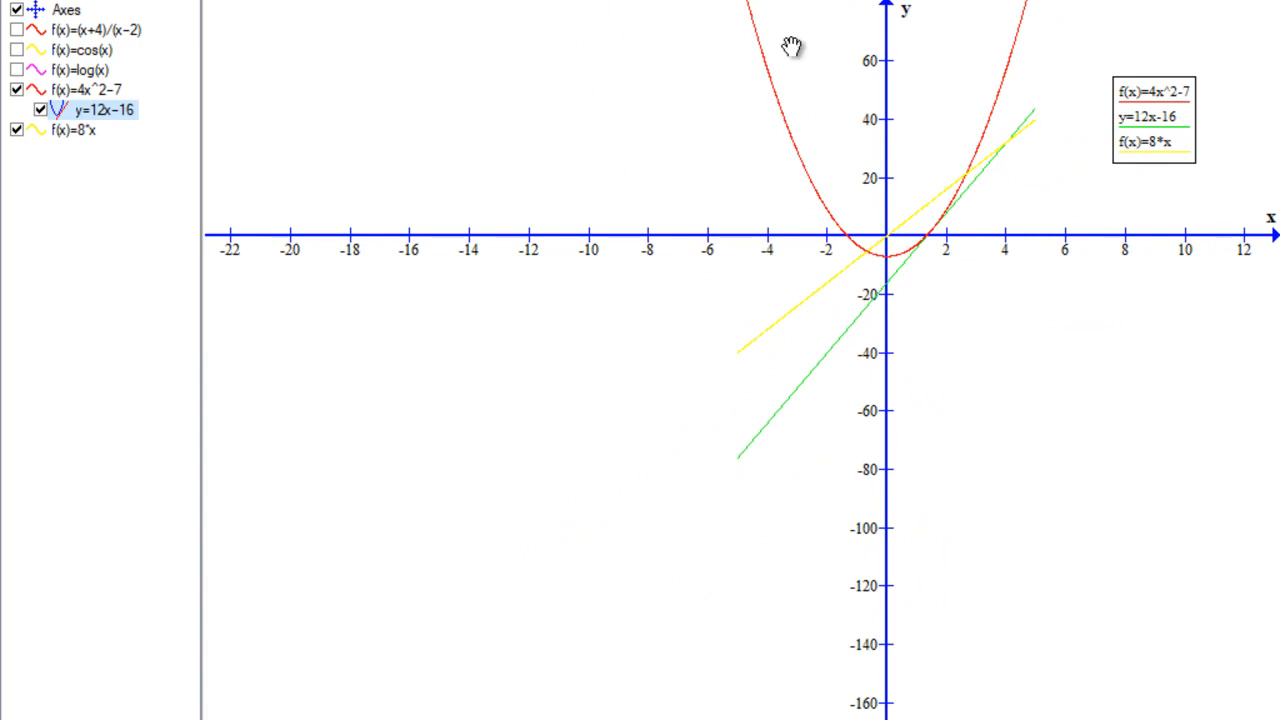
drag(977, 123, 871, 411)
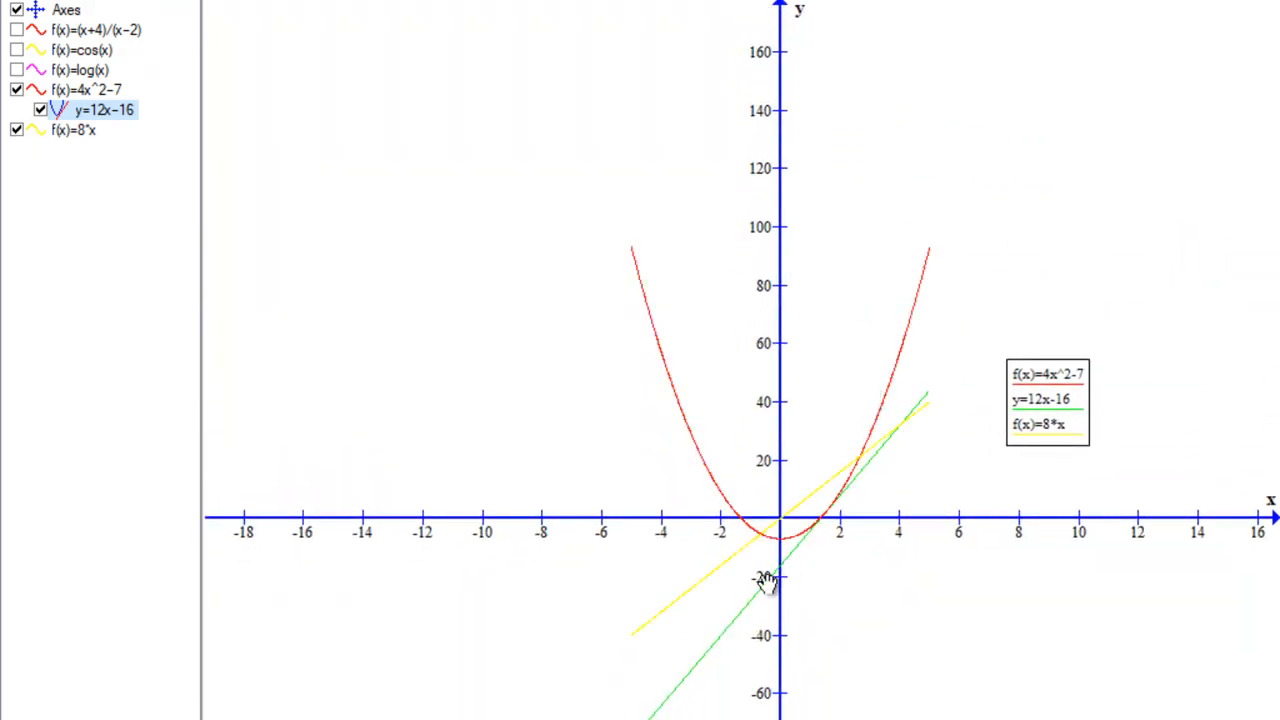